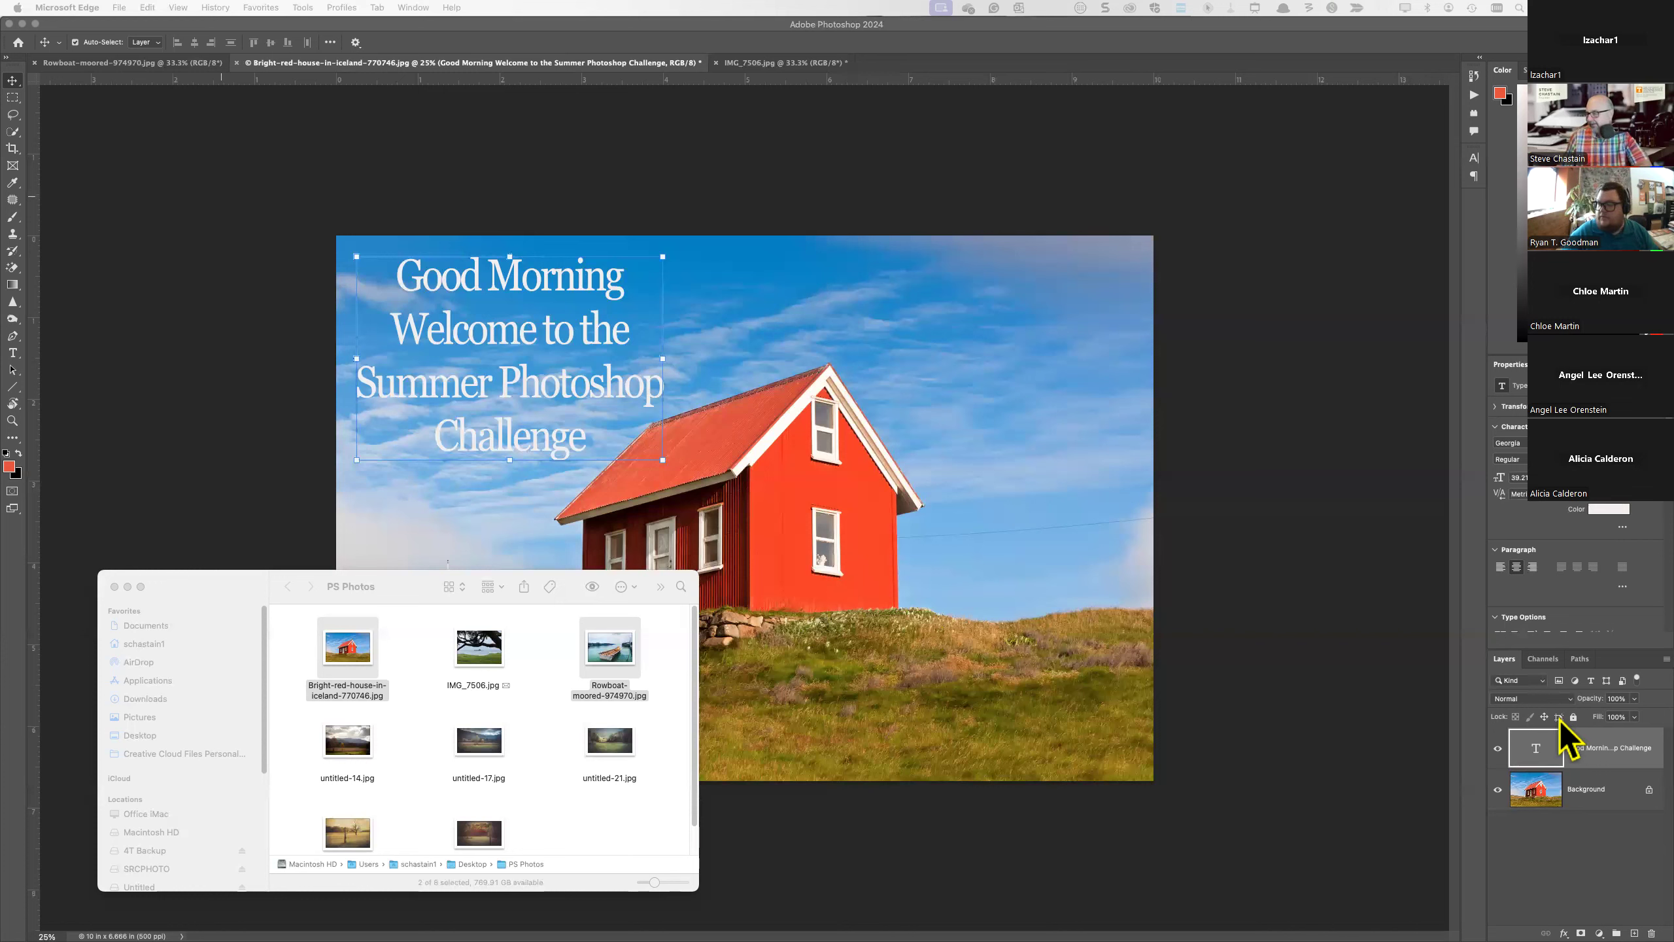
- Detach the Layers panel from its dock, float it over the photo and enlarge it to show full layer names
click(1493, 662)
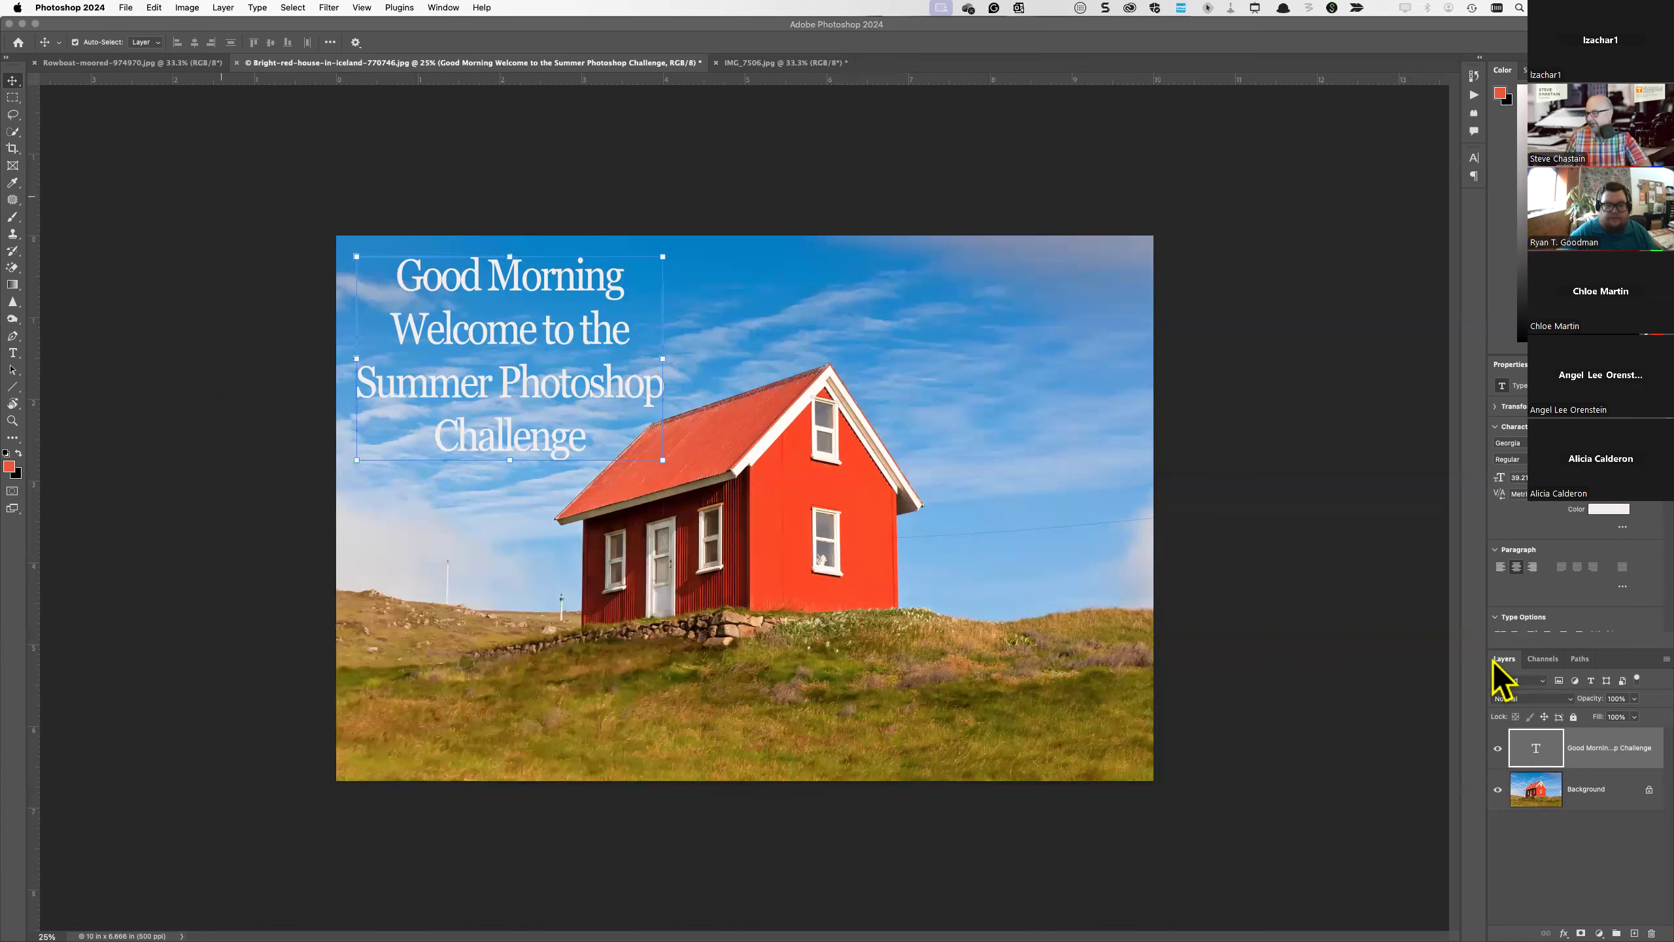
drag(1504, 660, 1084, 301)
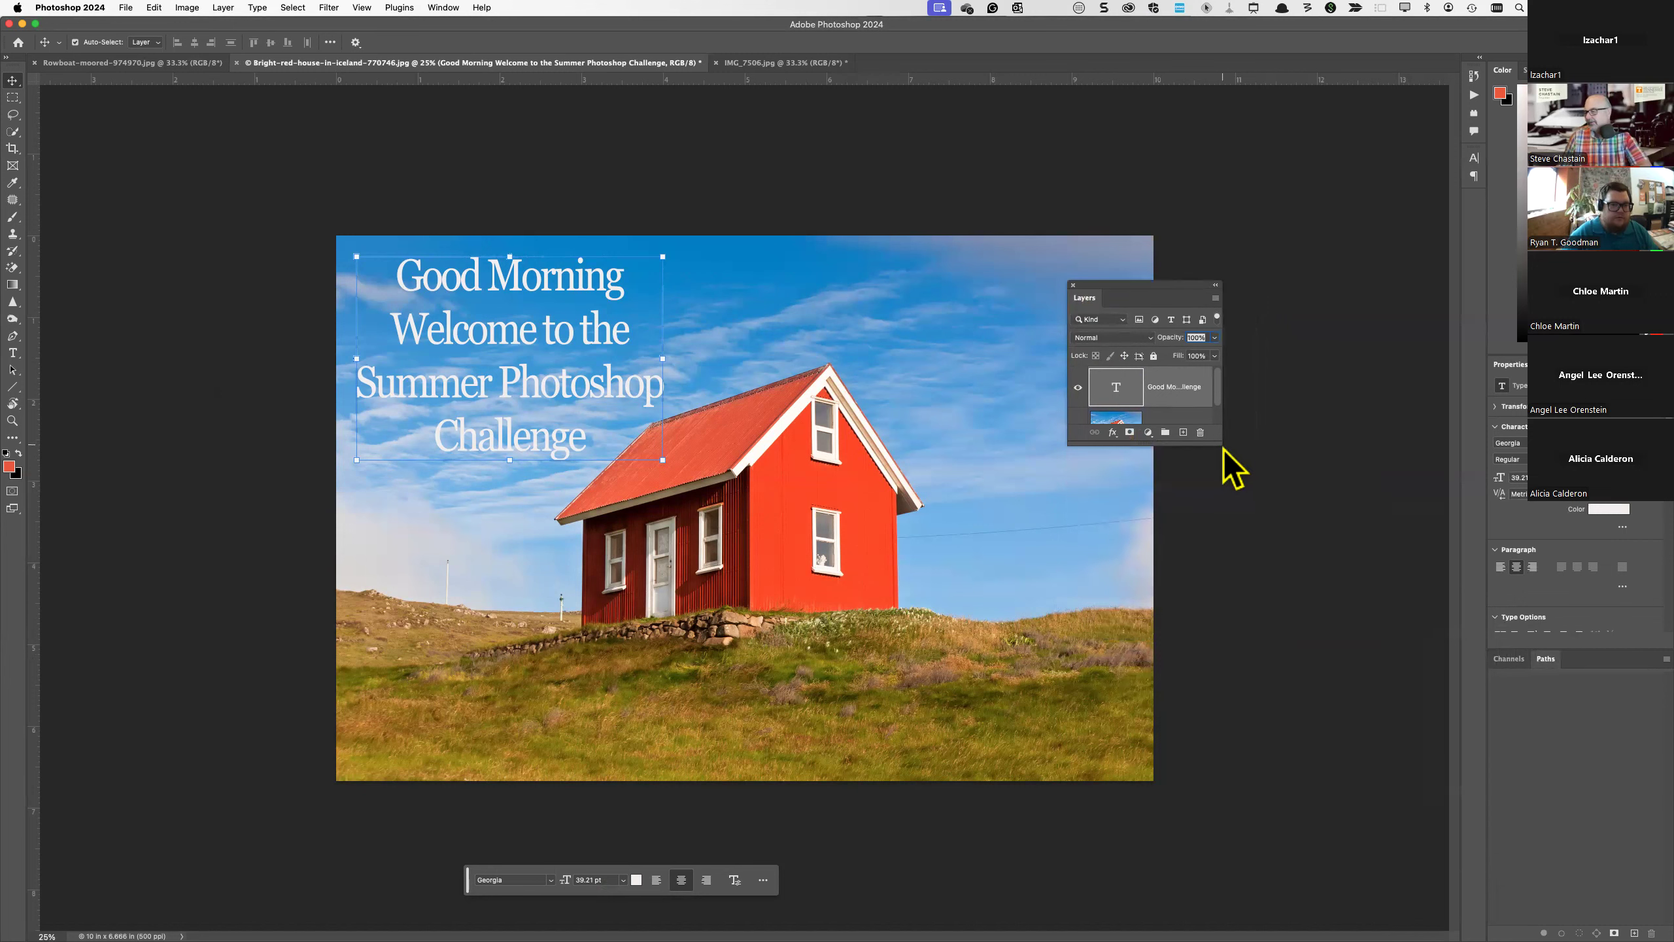
drag(1221, 446, 1396, 754)
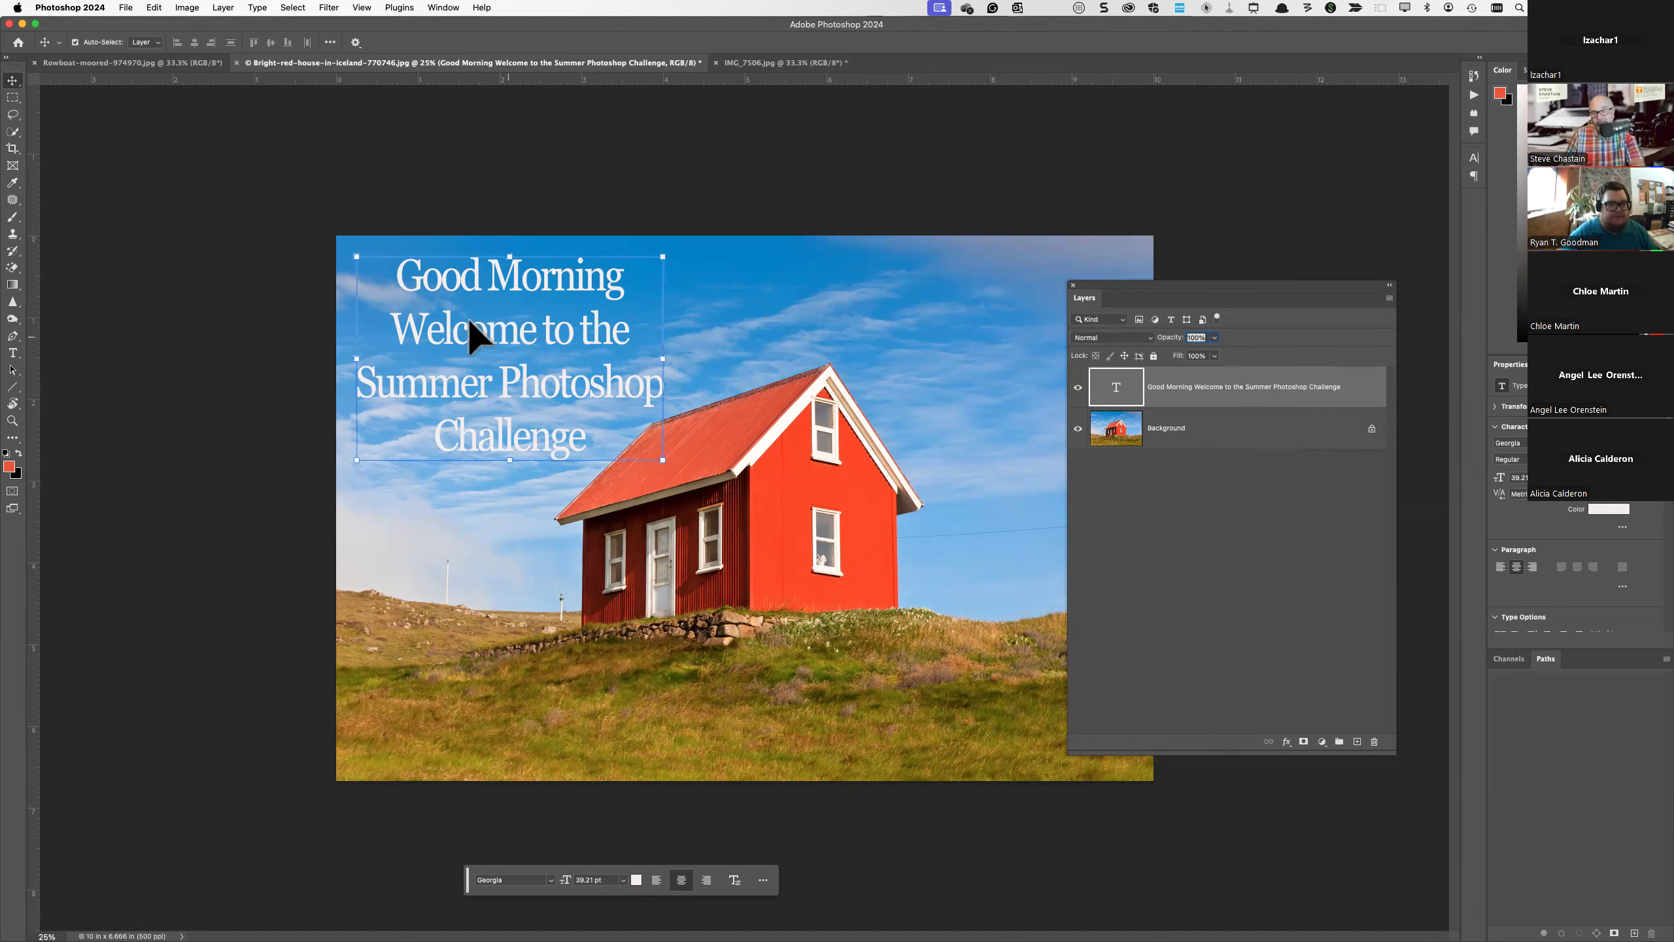
- Hide and reshow the welcome text layer, and move and shrink the floating Layers panel beside the photo's upper edge
click(1079, 387)
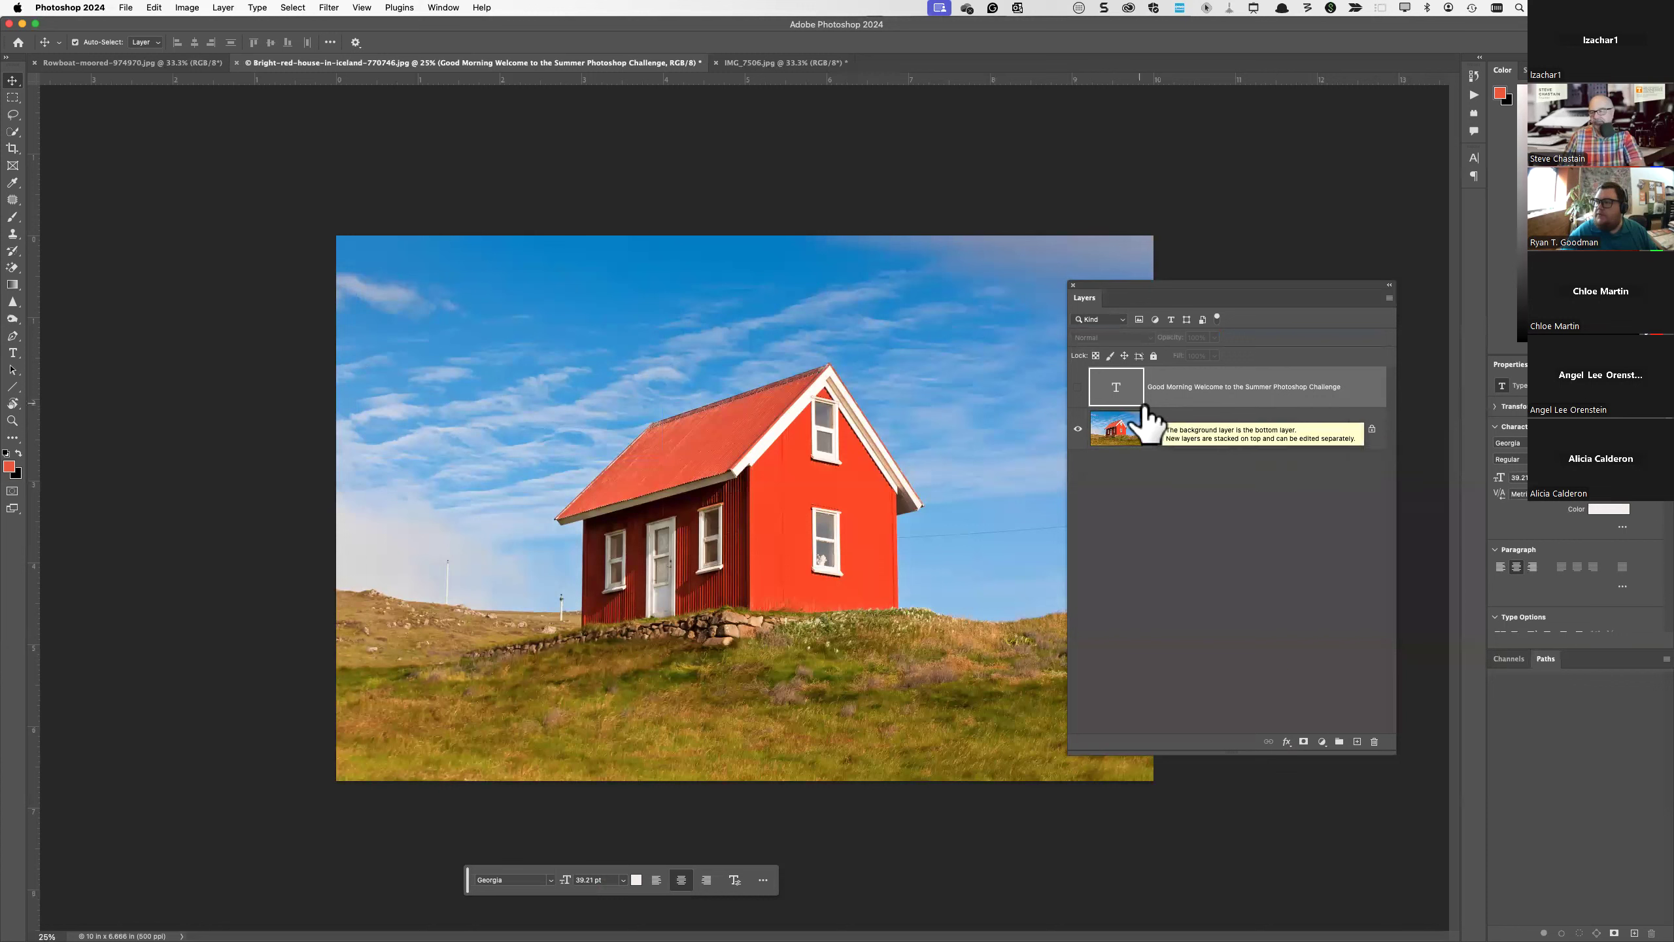
click(1078, 387)
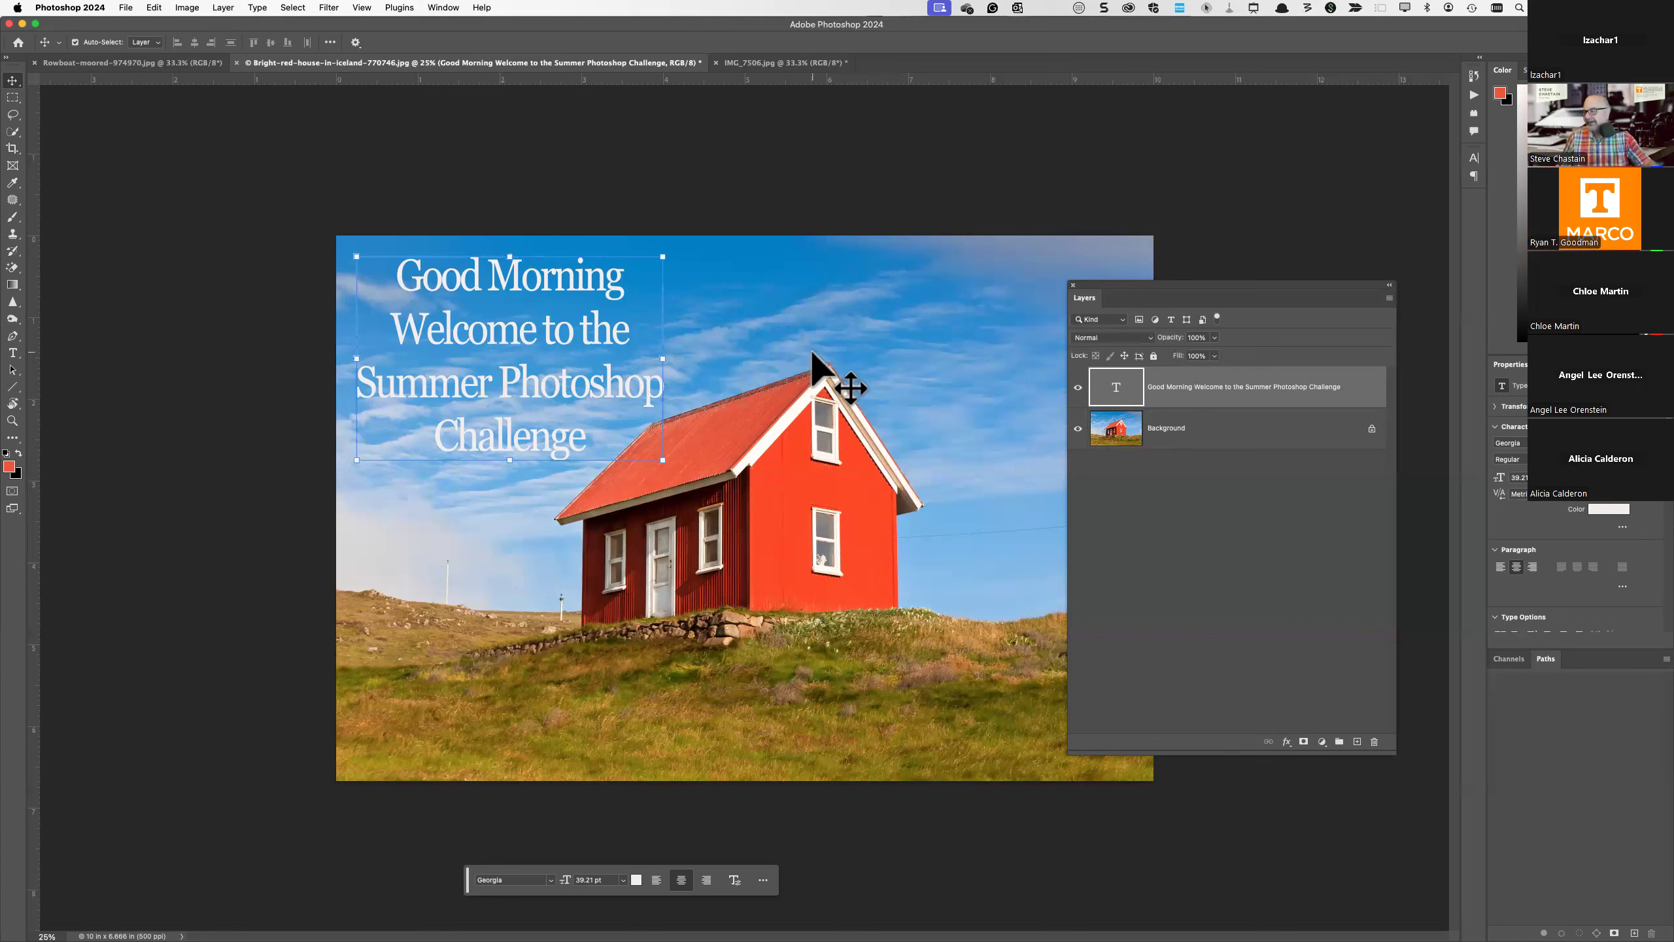
drag(1203, 286, 1240, 102)
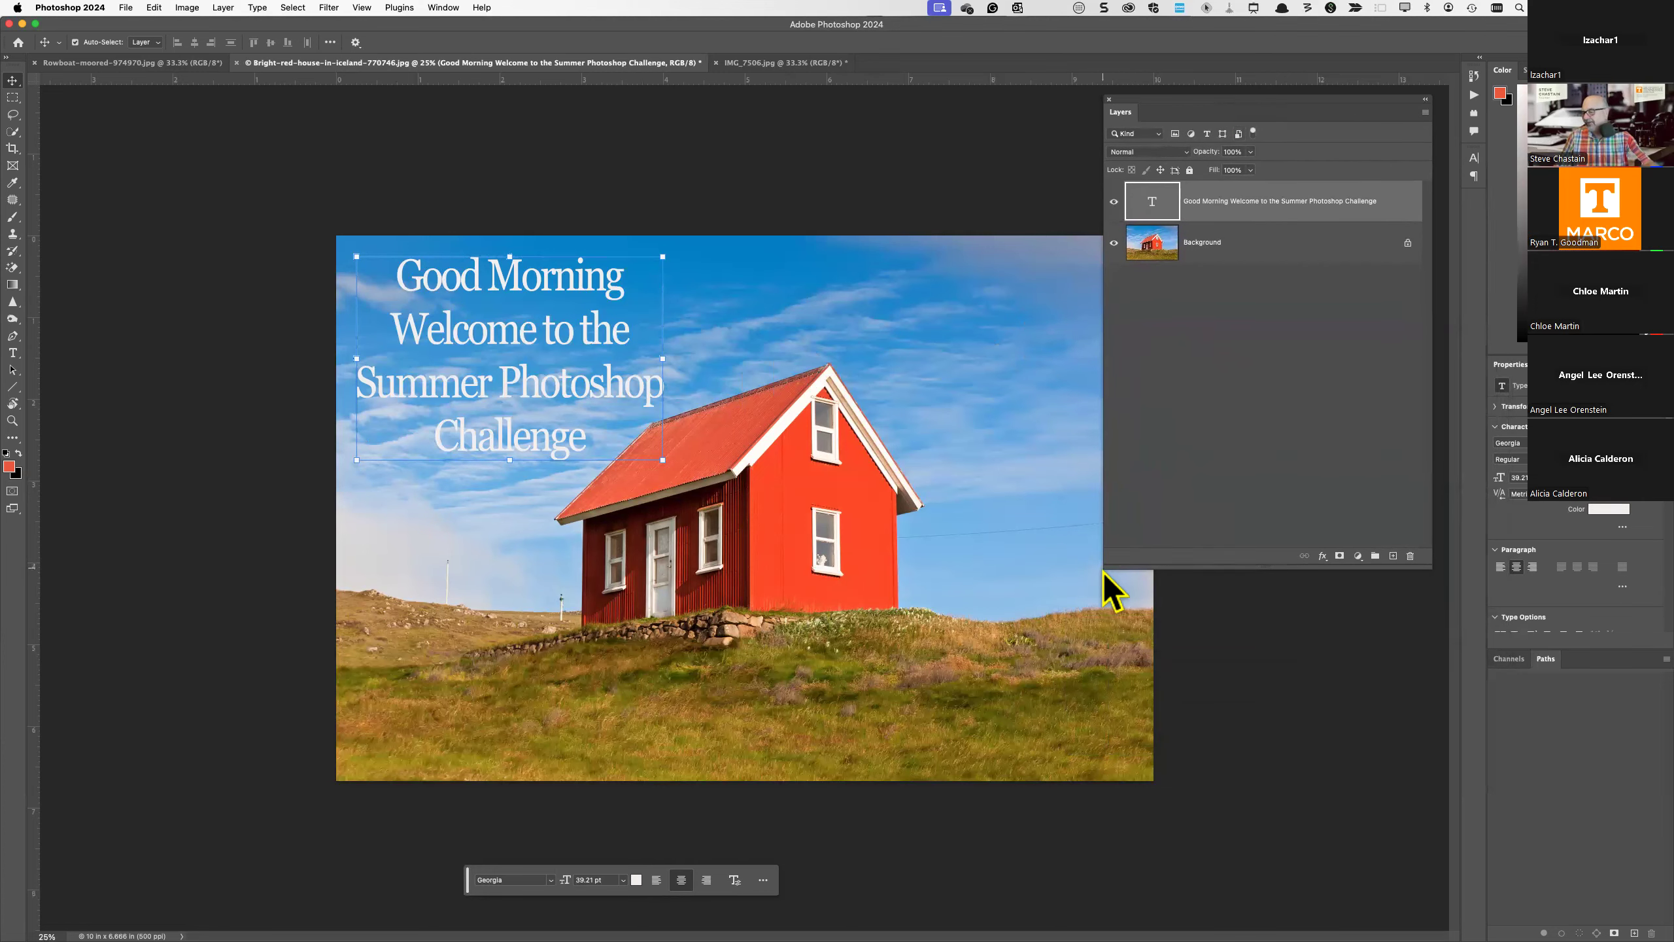
drag(1103, 570, 1191, 346)
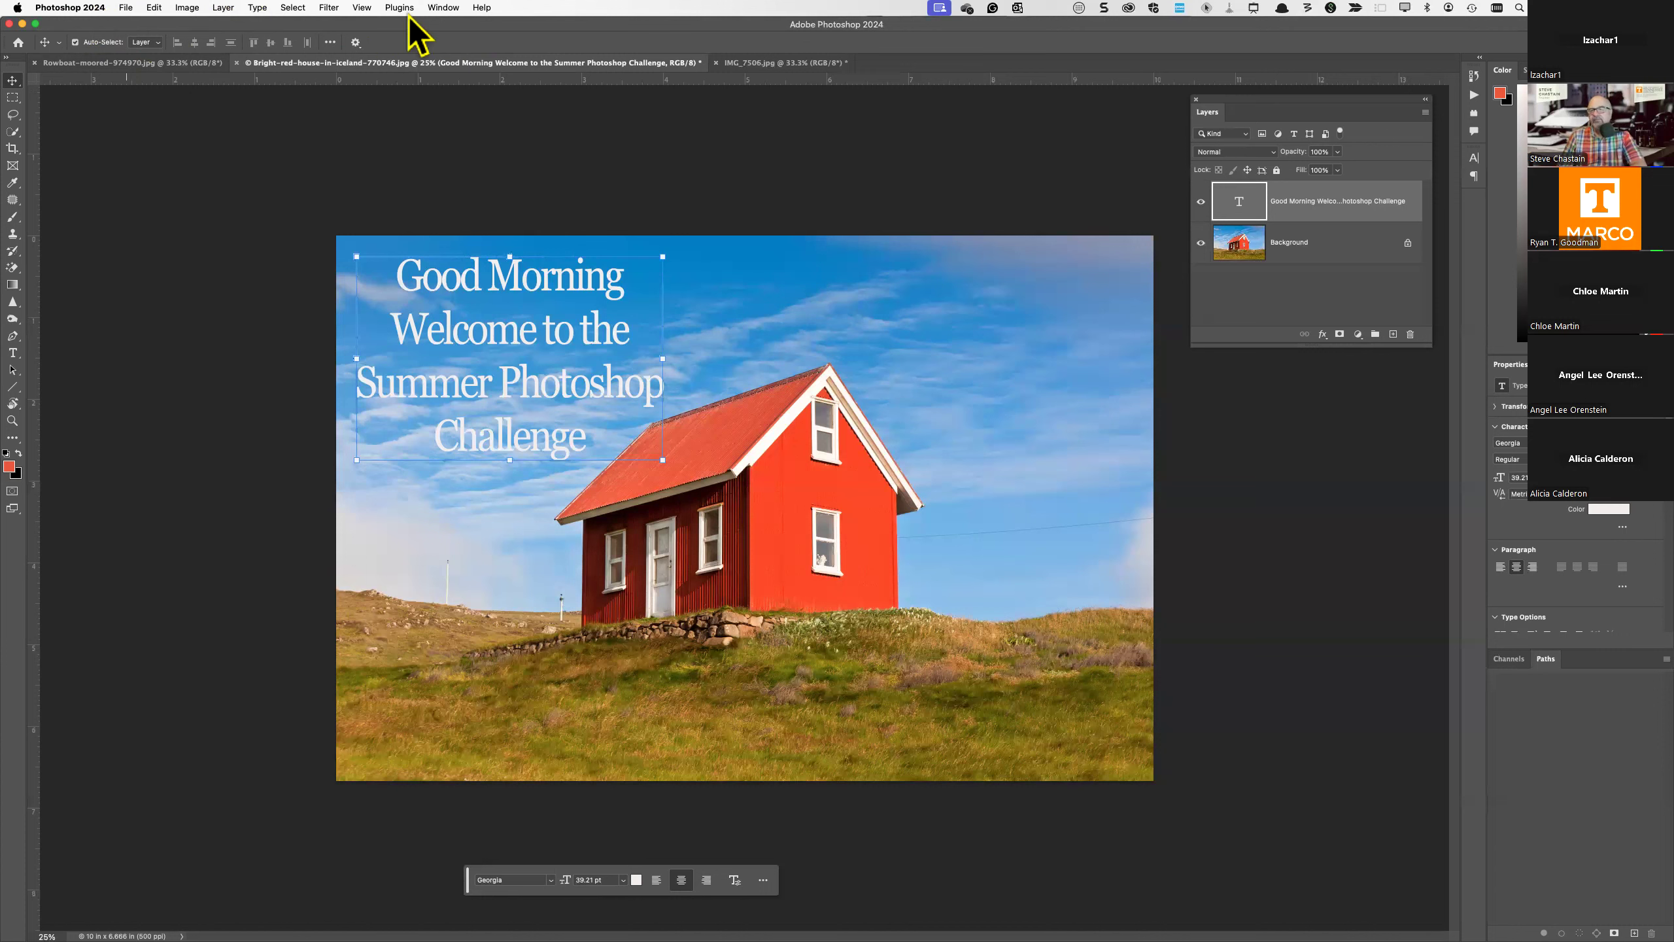
click(129, 9)
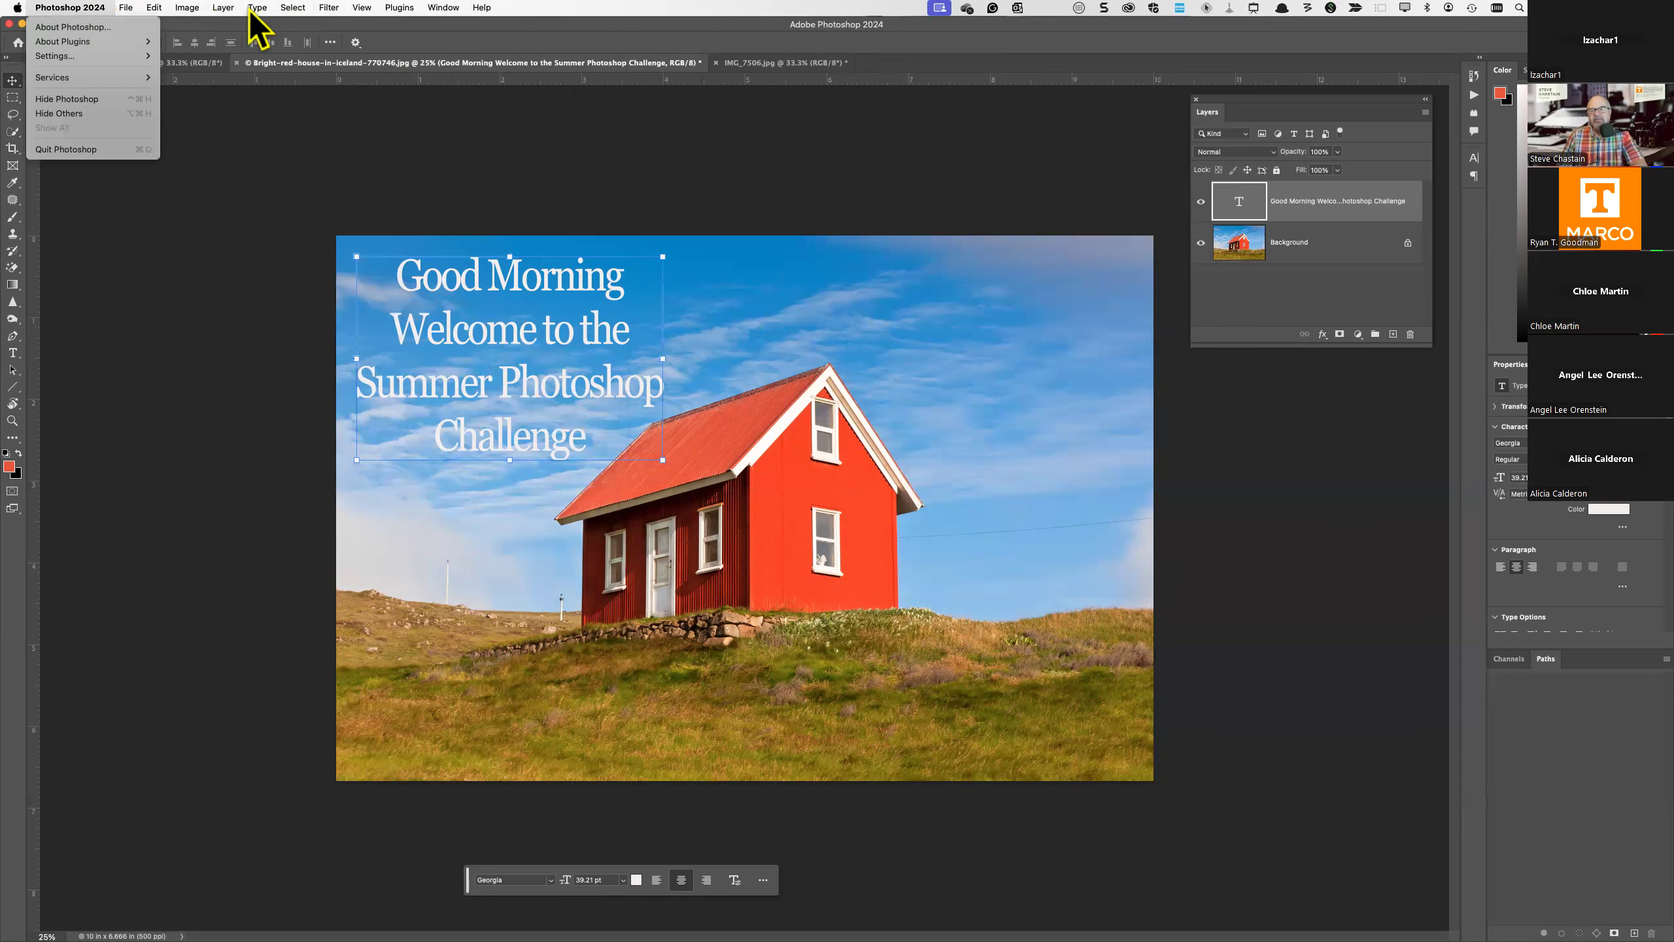
mouse_move(442, 9)
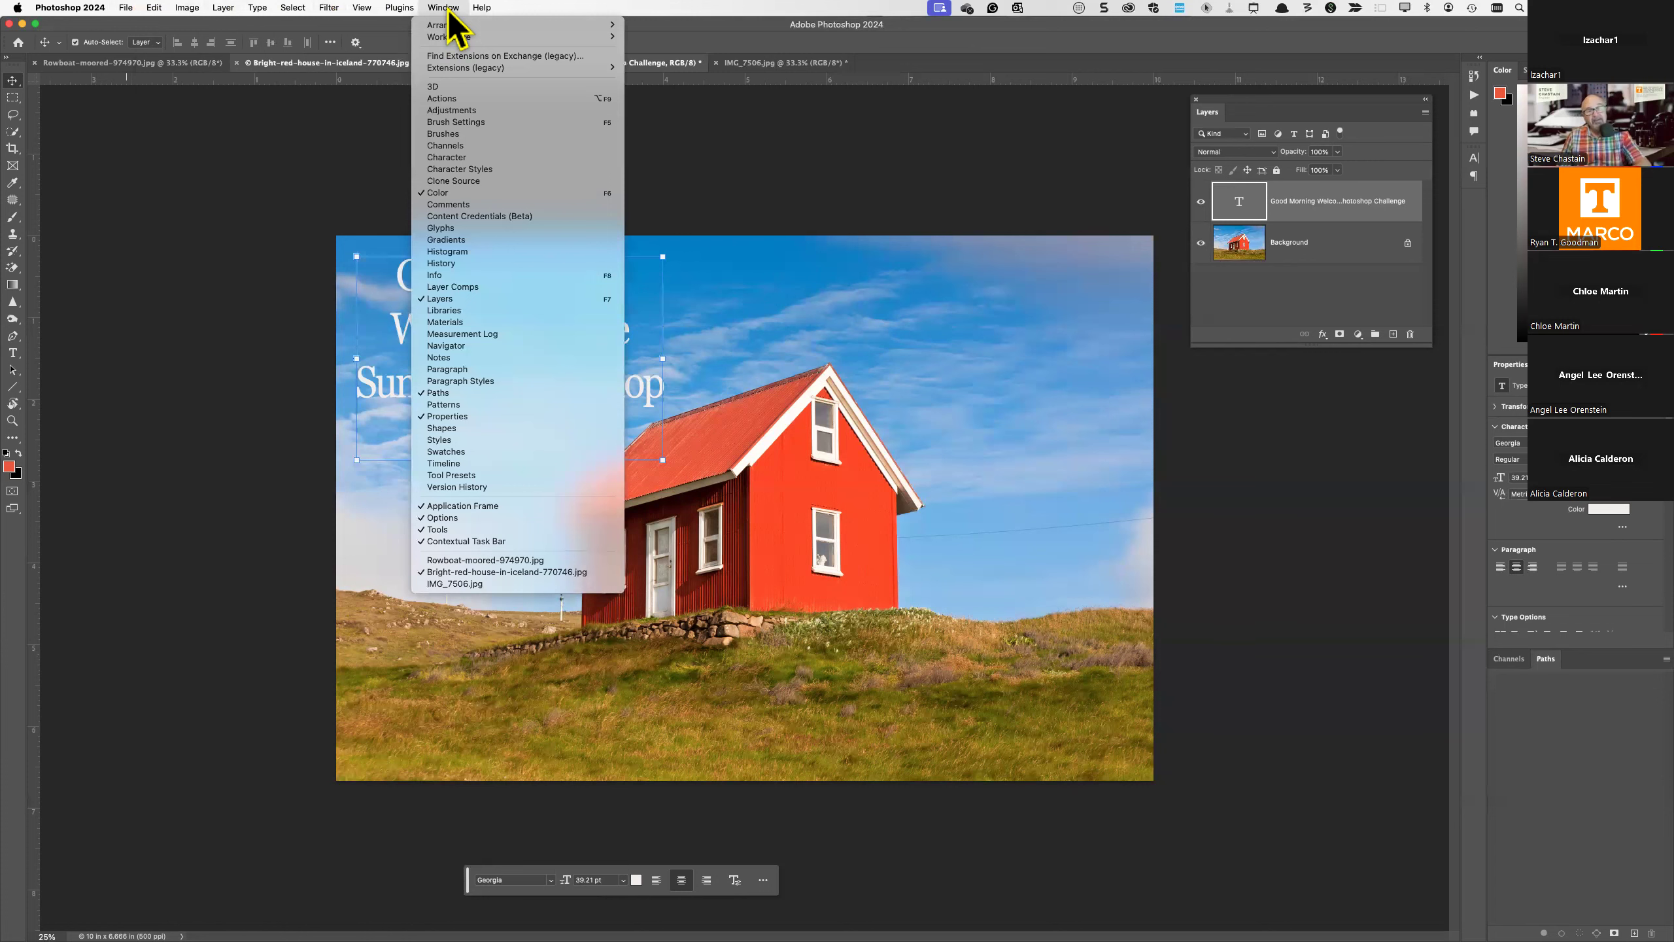
click(201, 164)
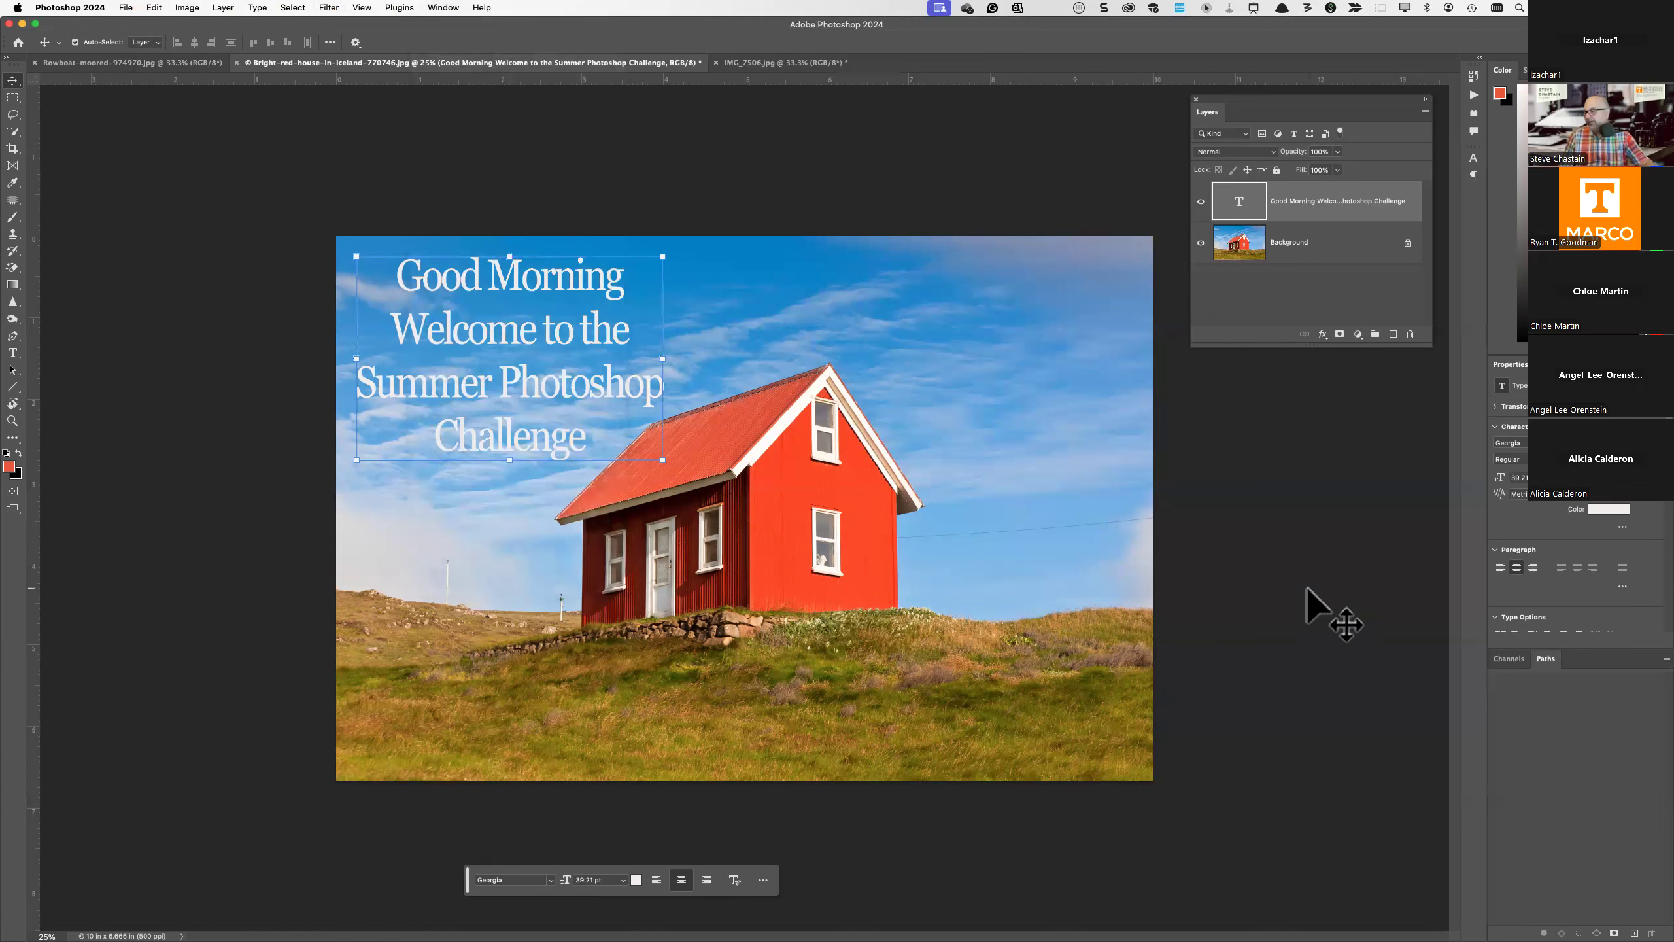
- Delete the "Good Morning Welcome to the Summer Photoshop Challenge" text layer
click(1317, 249)
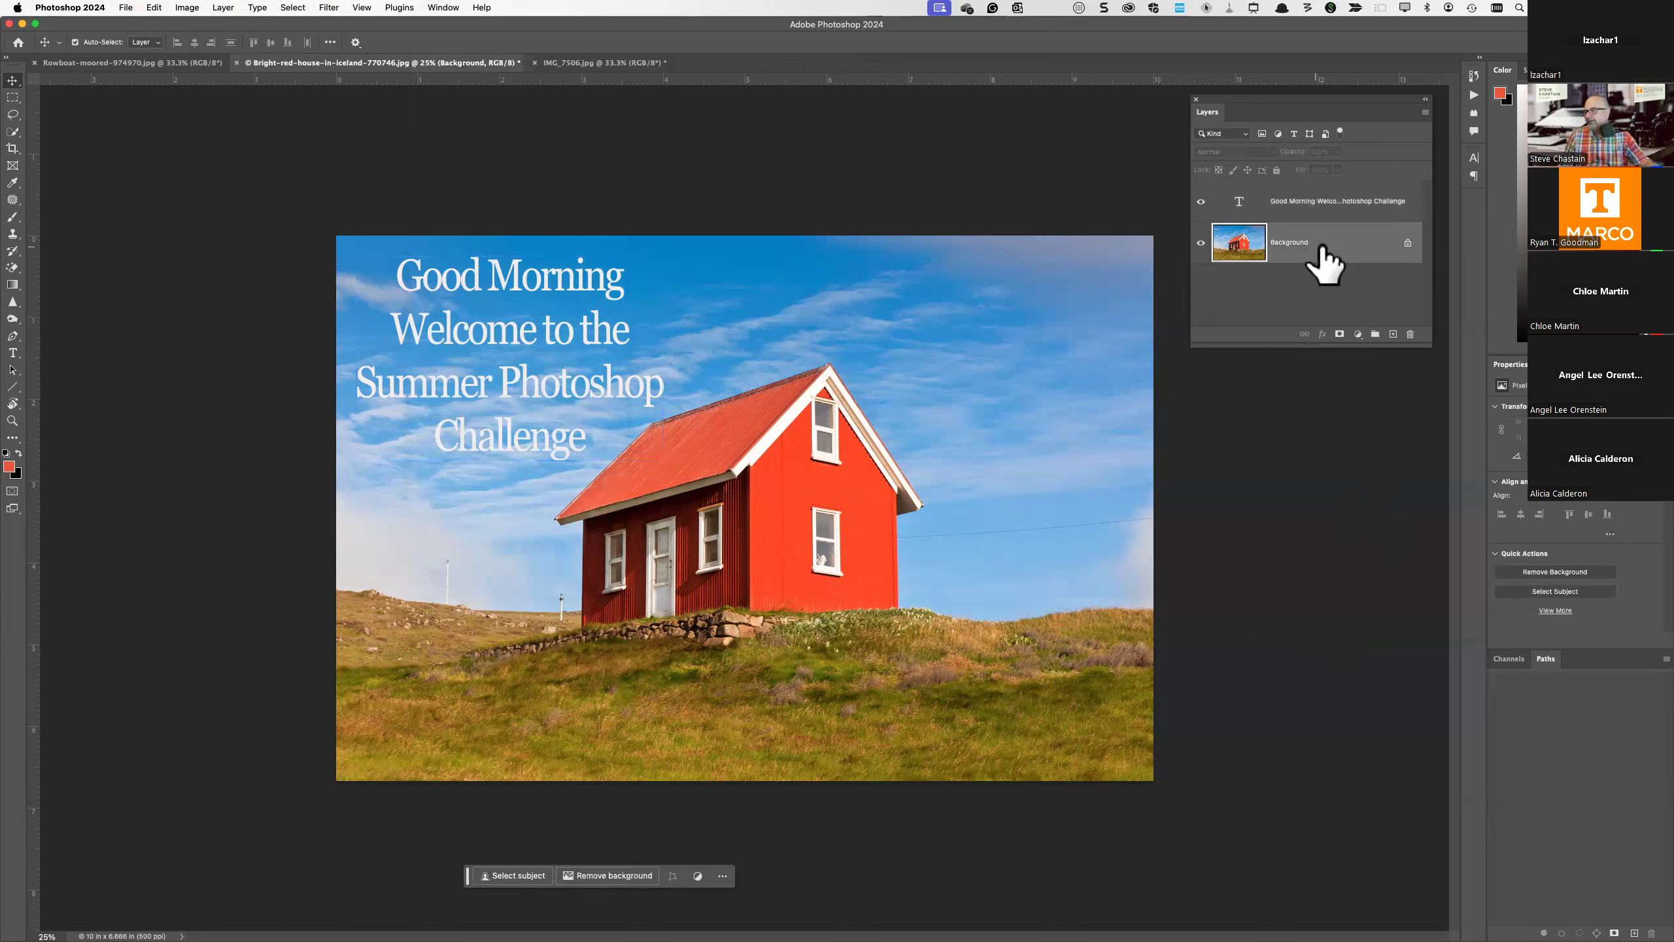
click(1207, 209)
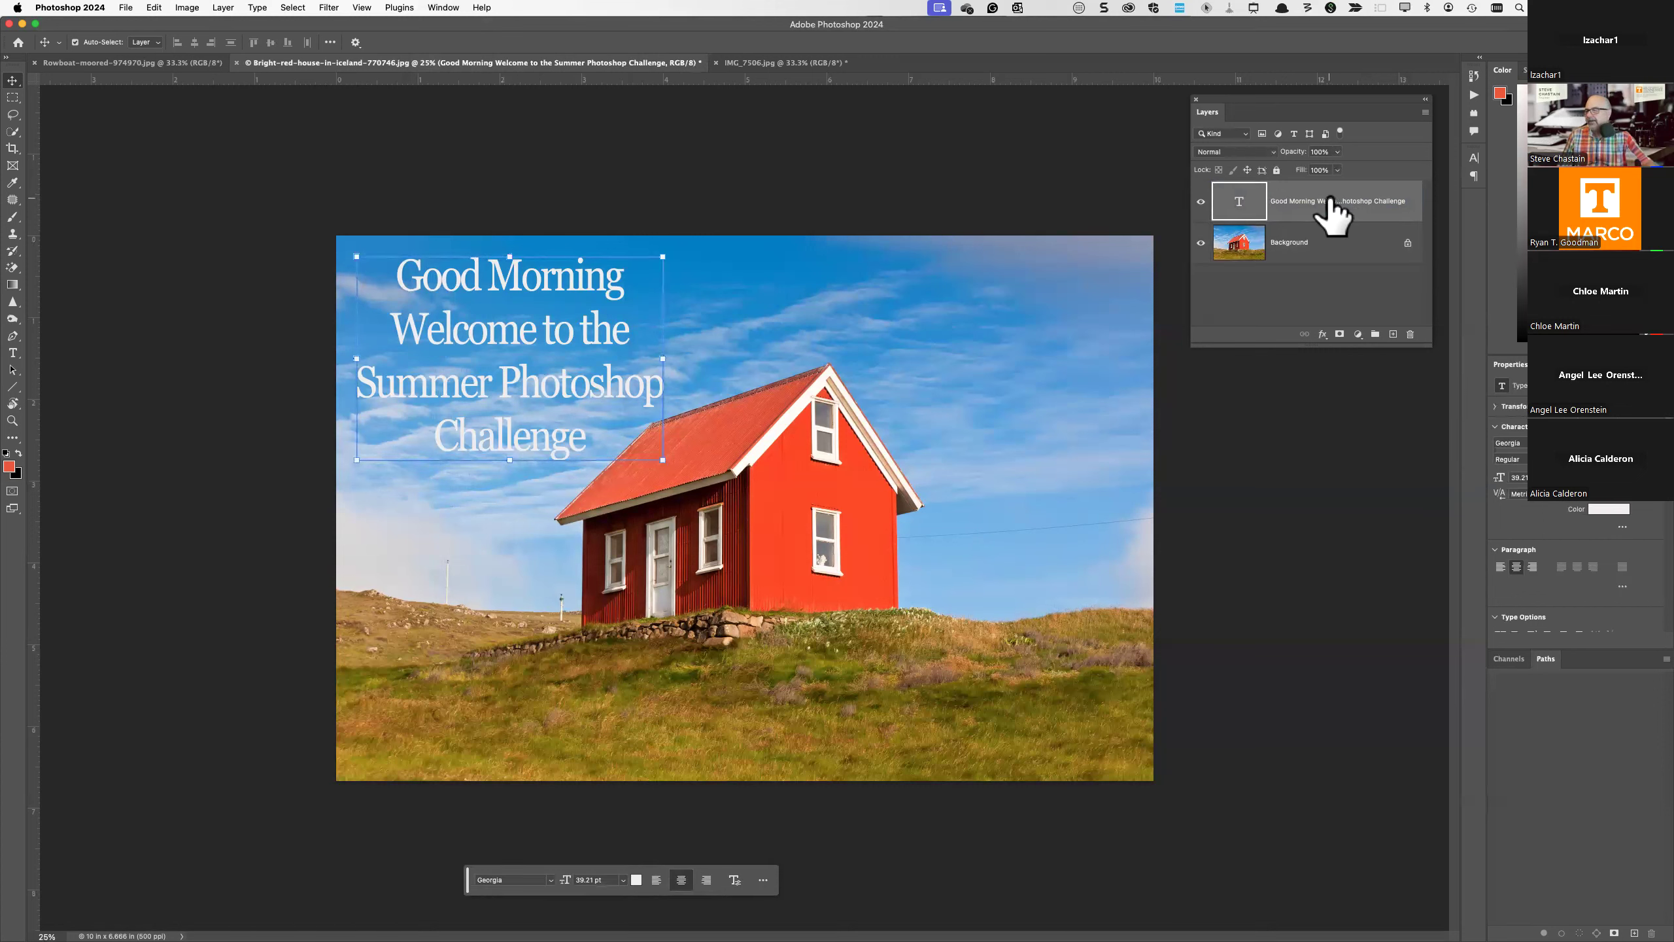
drag(1325, 202, 1411, 333)
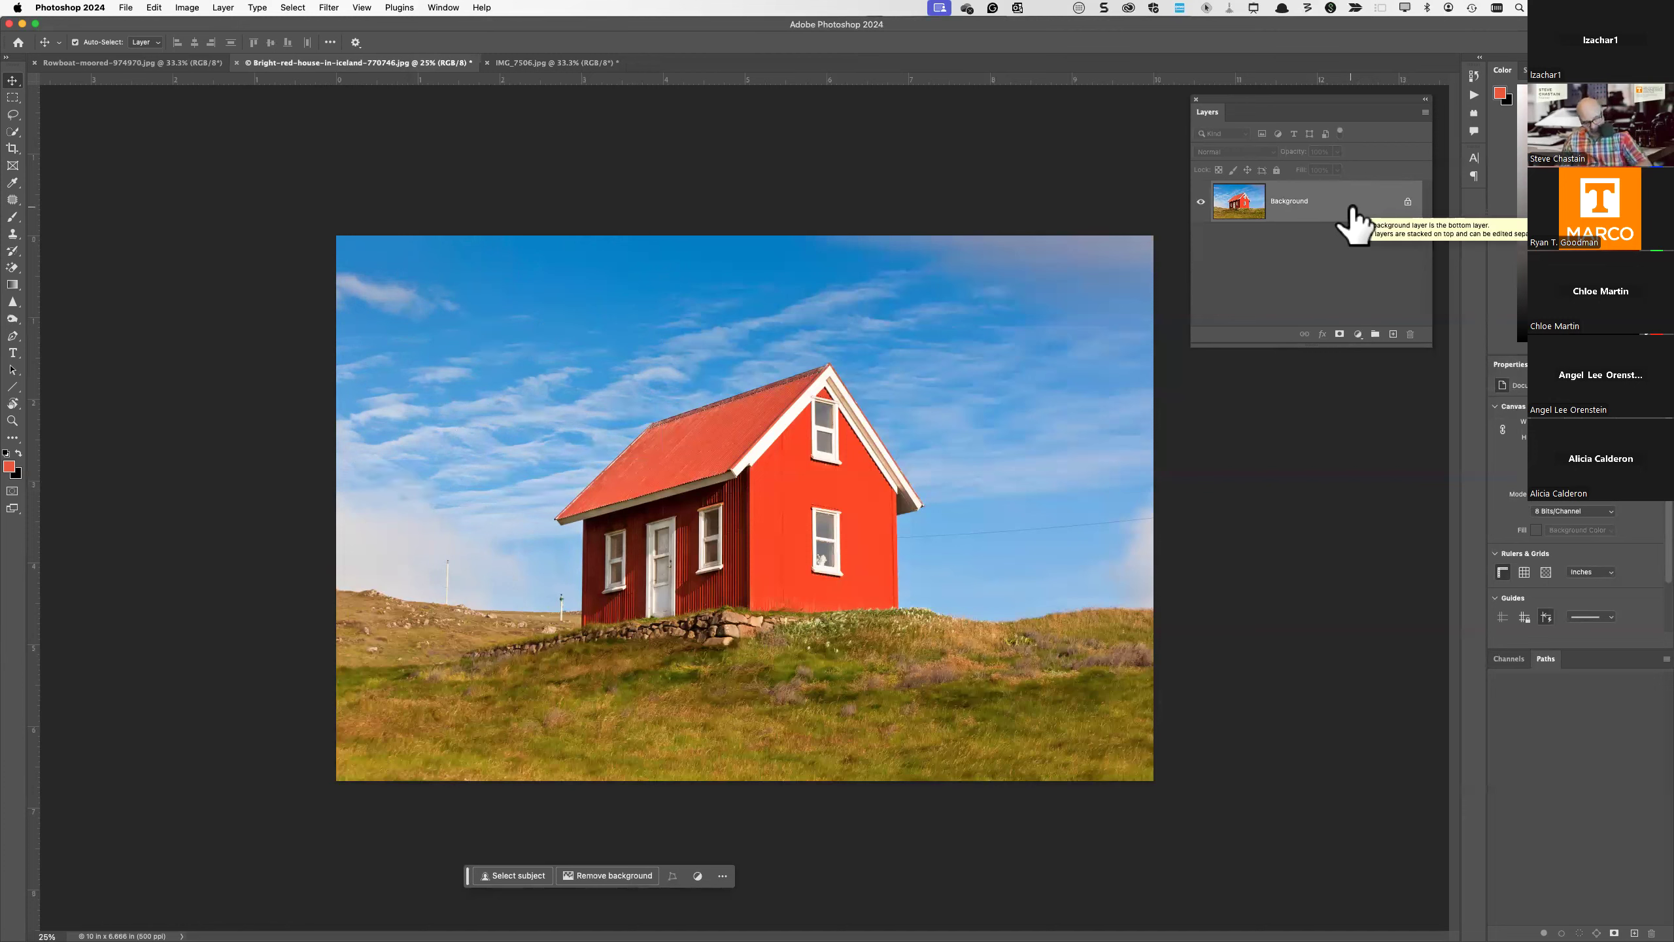
- Duplicate the Background layer of the red house photo
drag(1350, 209, 1351, 210)
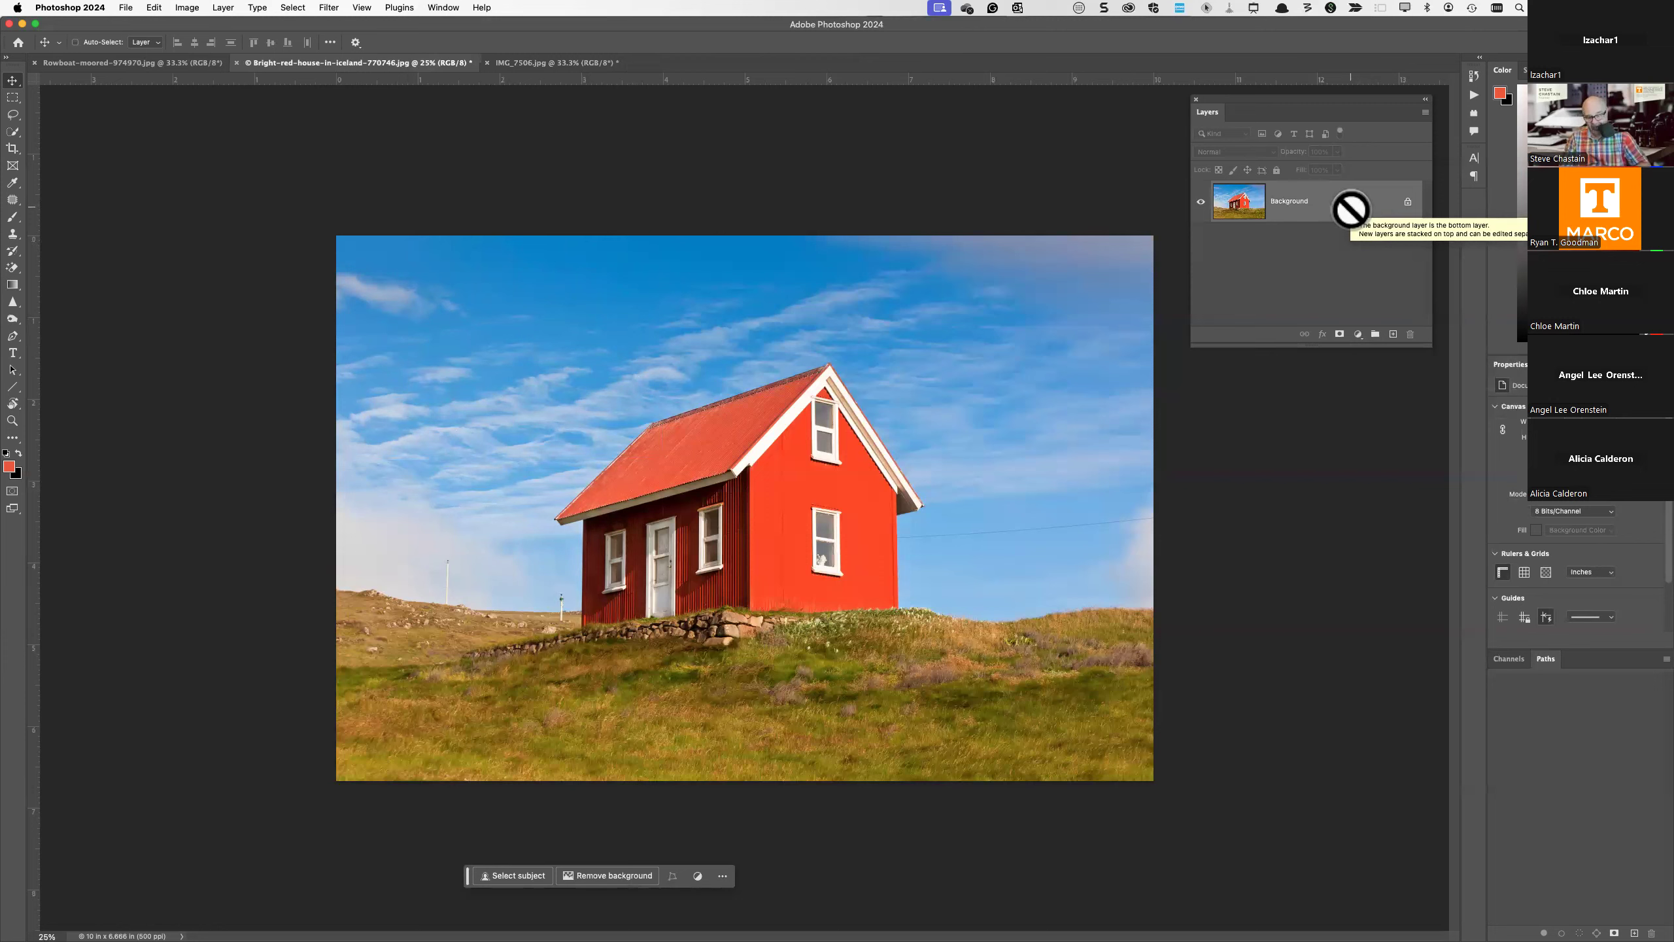
key(super+j)
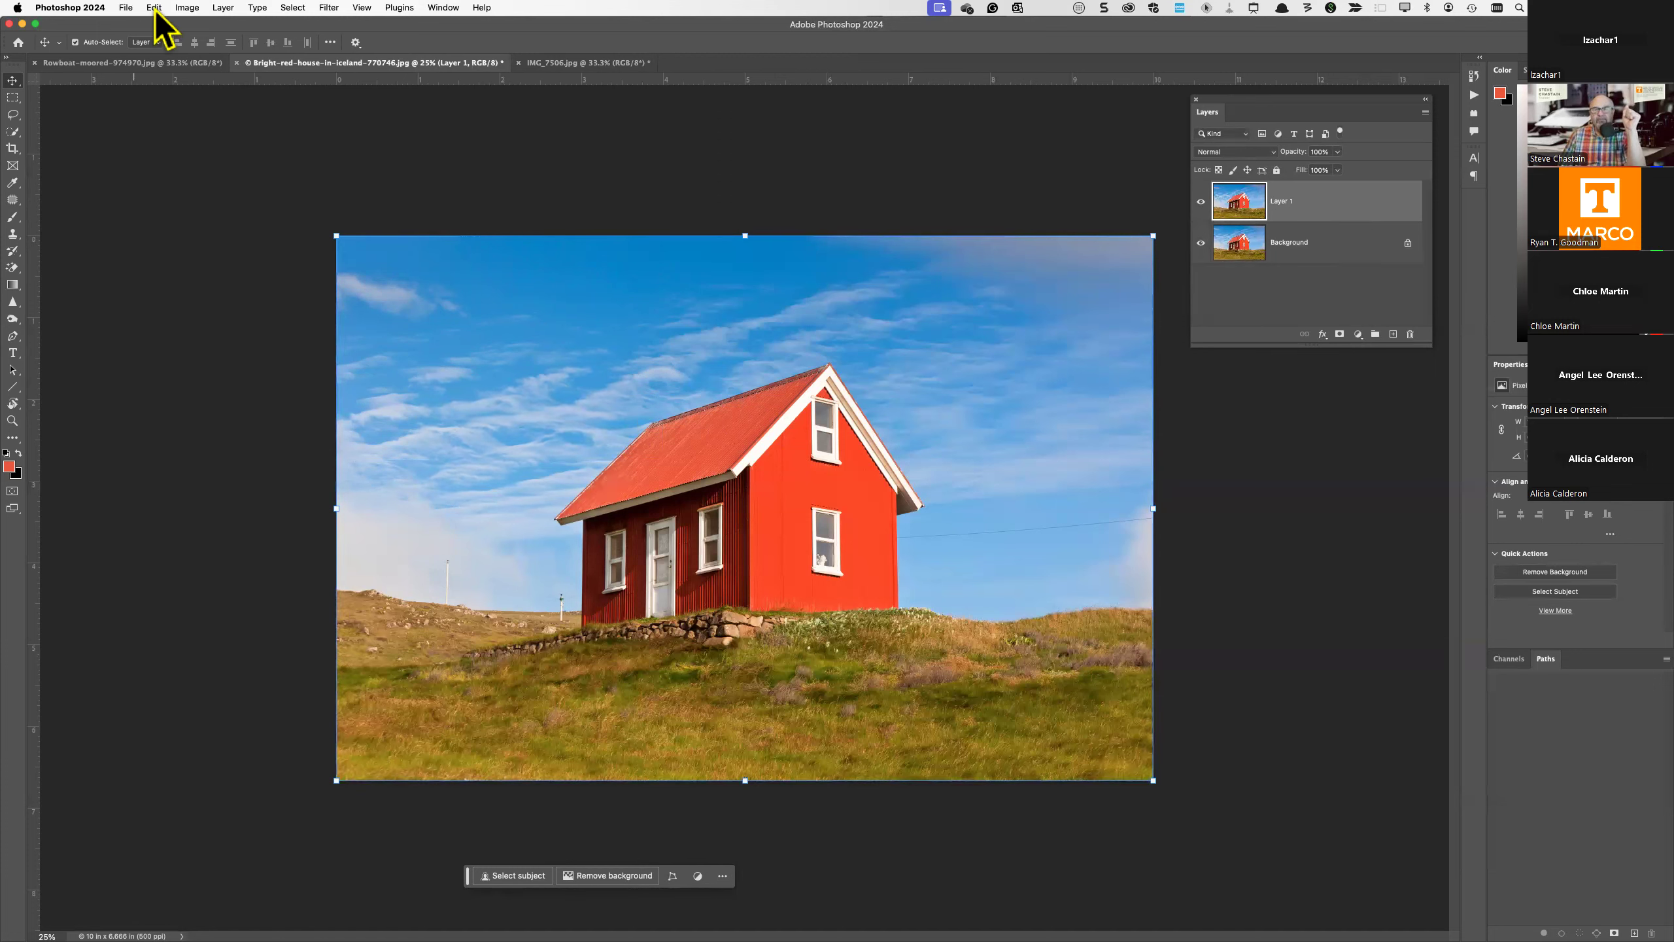
click(191, 9)
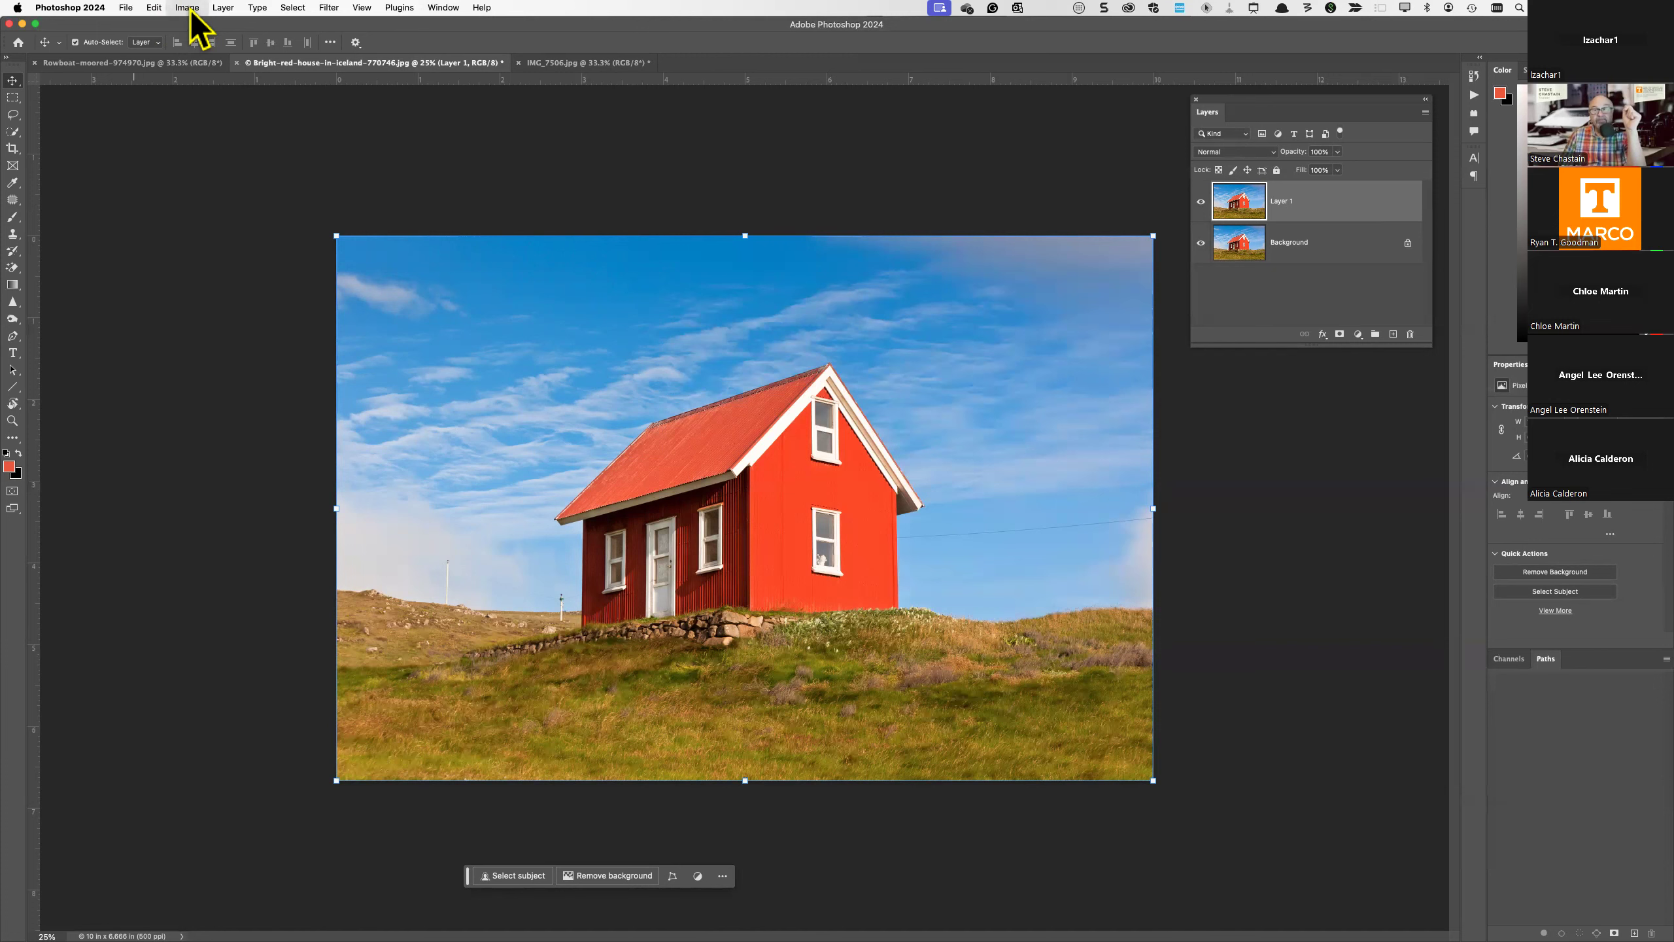
mouse_move(209, 29)
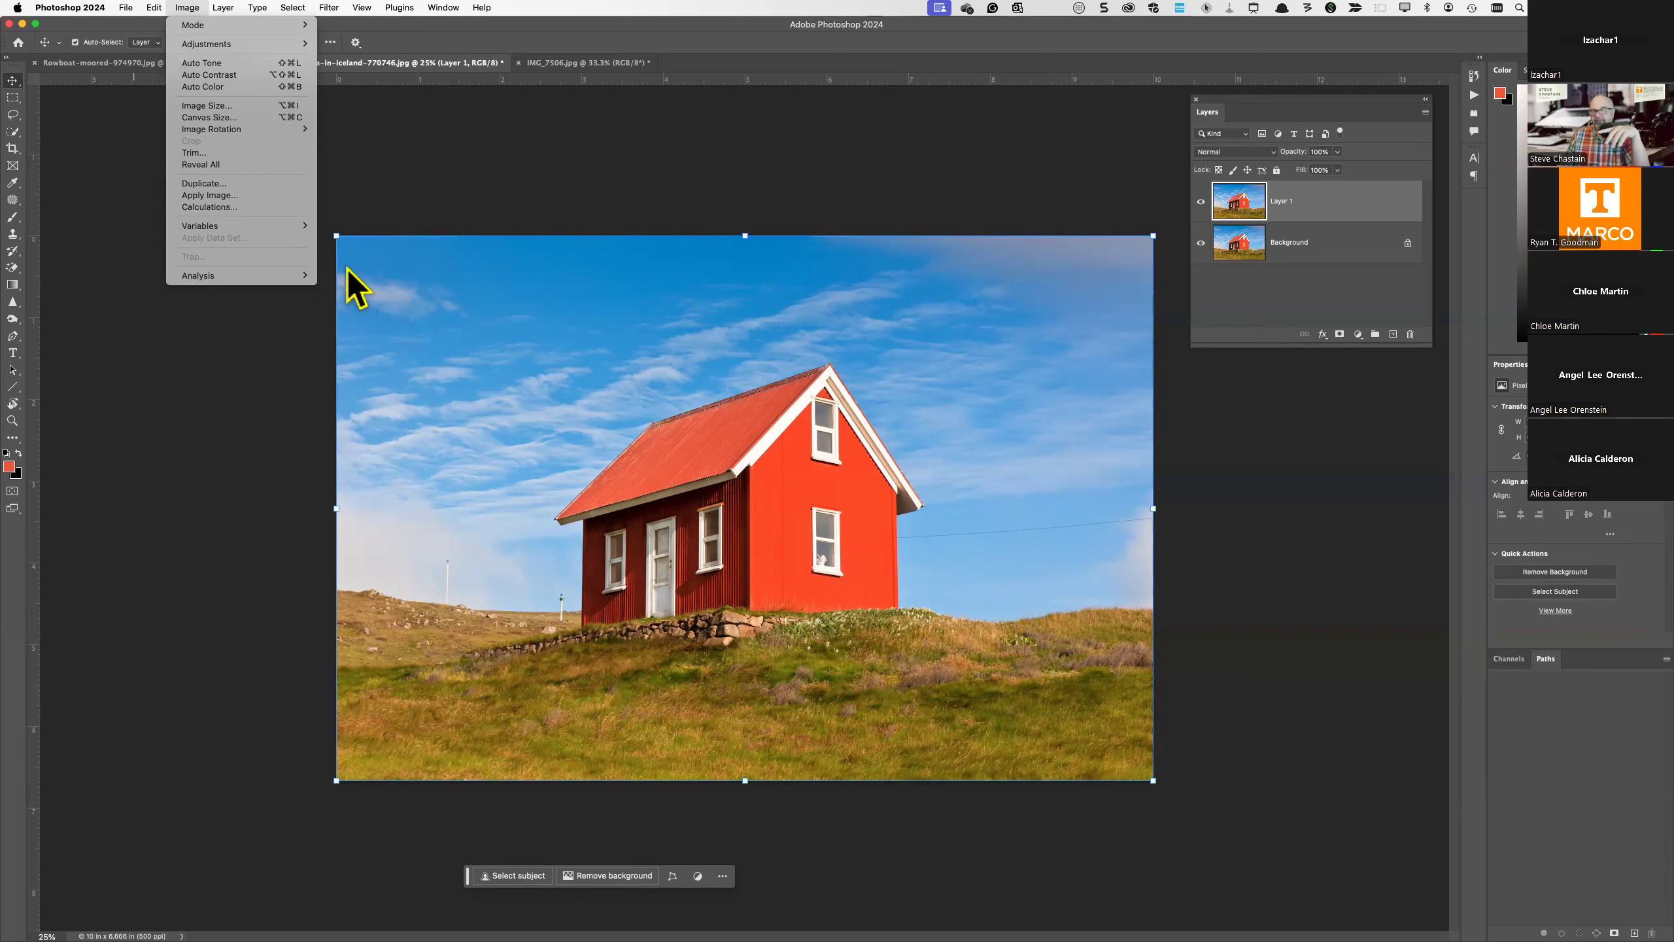
mouse_move(309, 276)
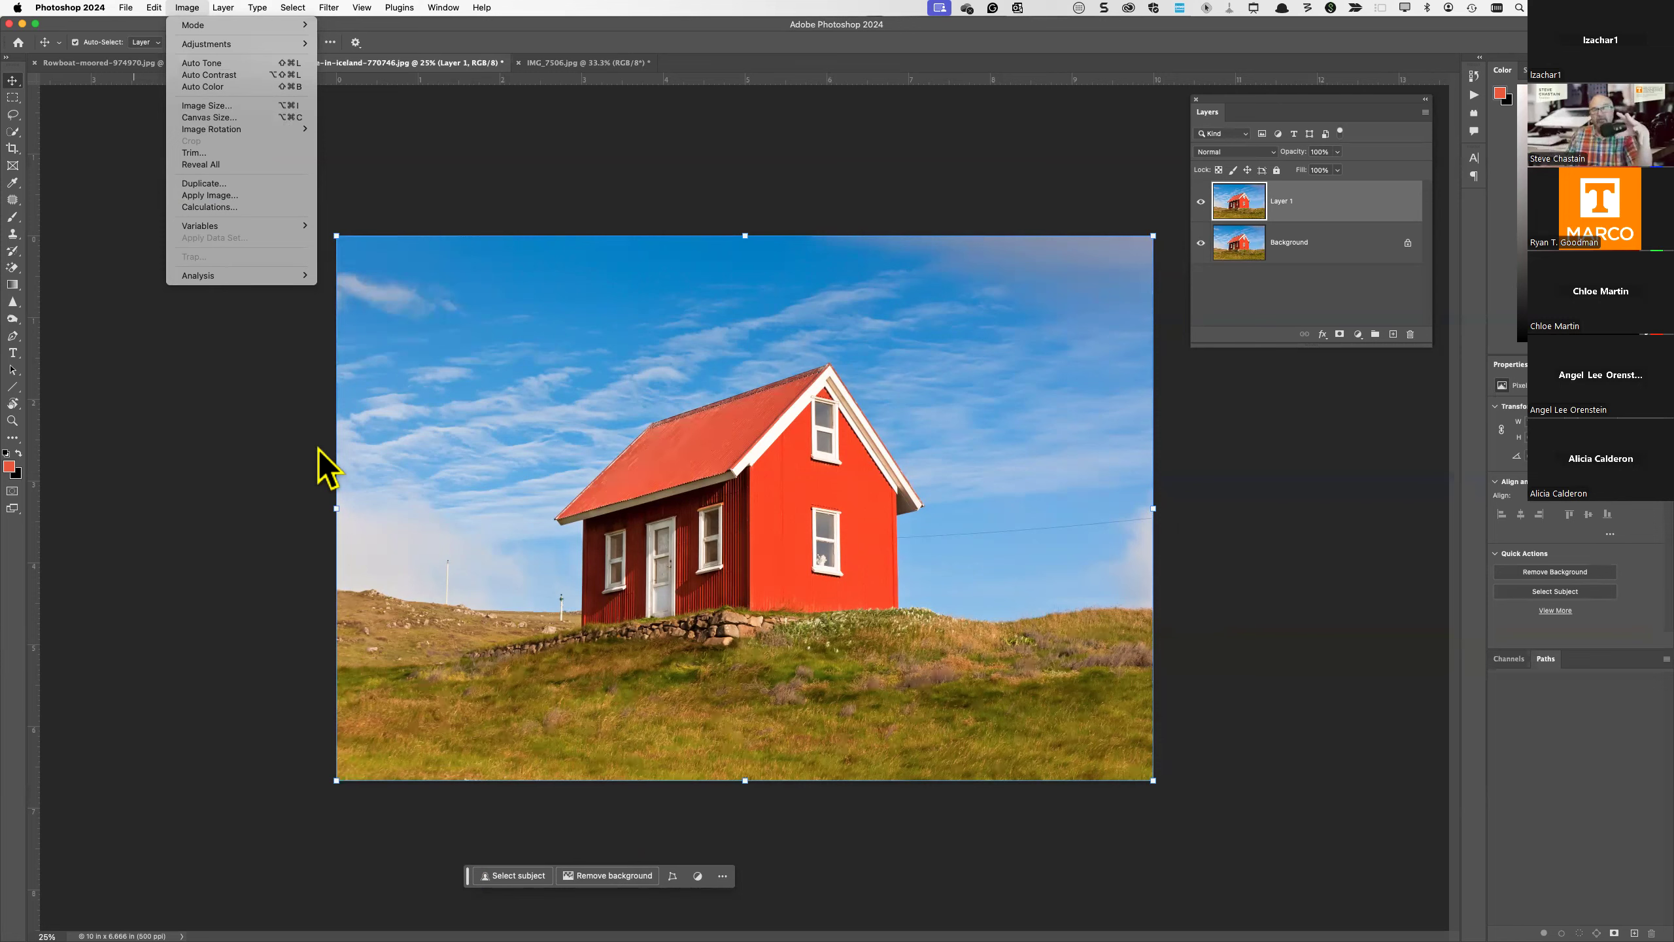
mouse_move(278, 131)
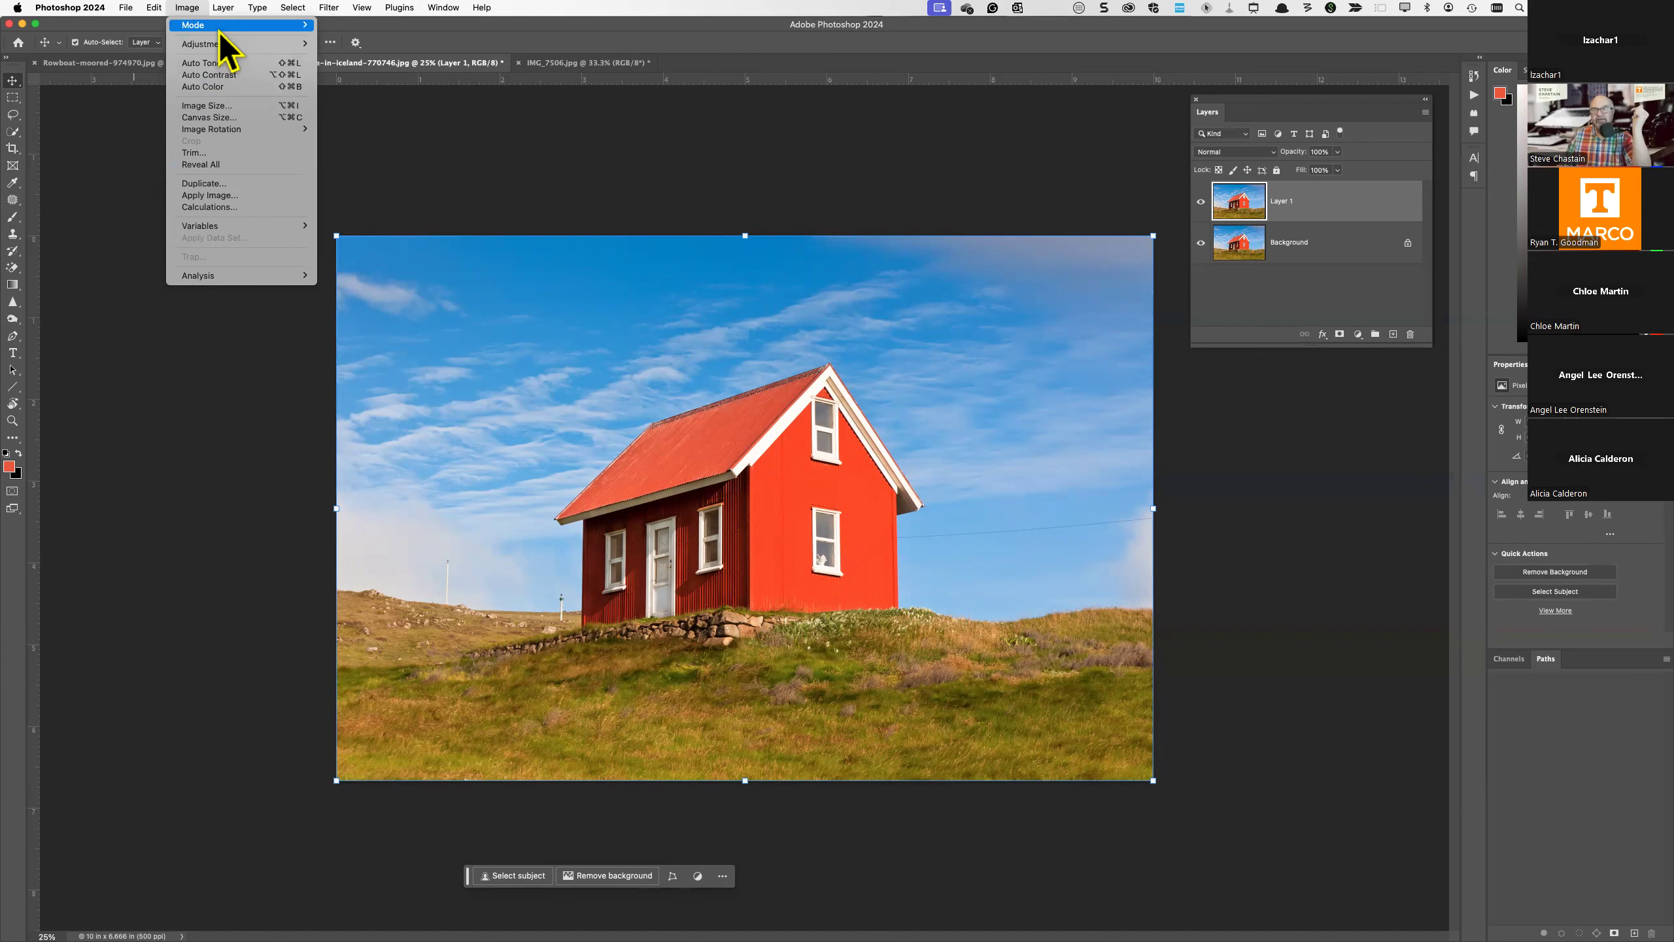
mouse_move(223, 8)
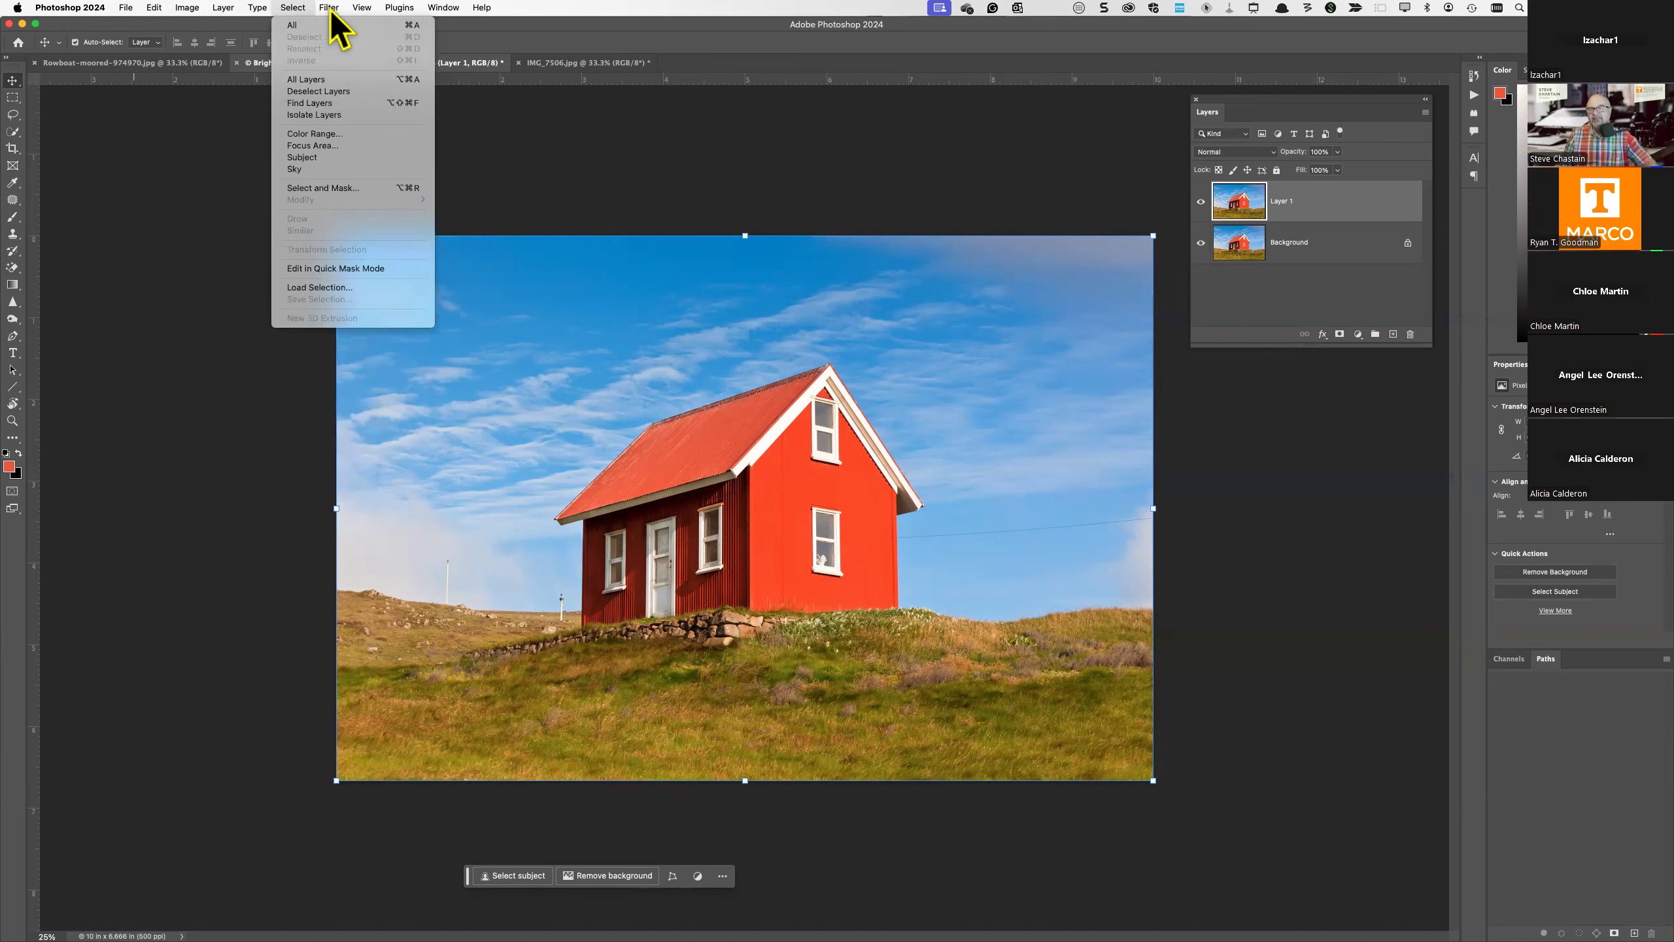
mouse_move(394, 8)
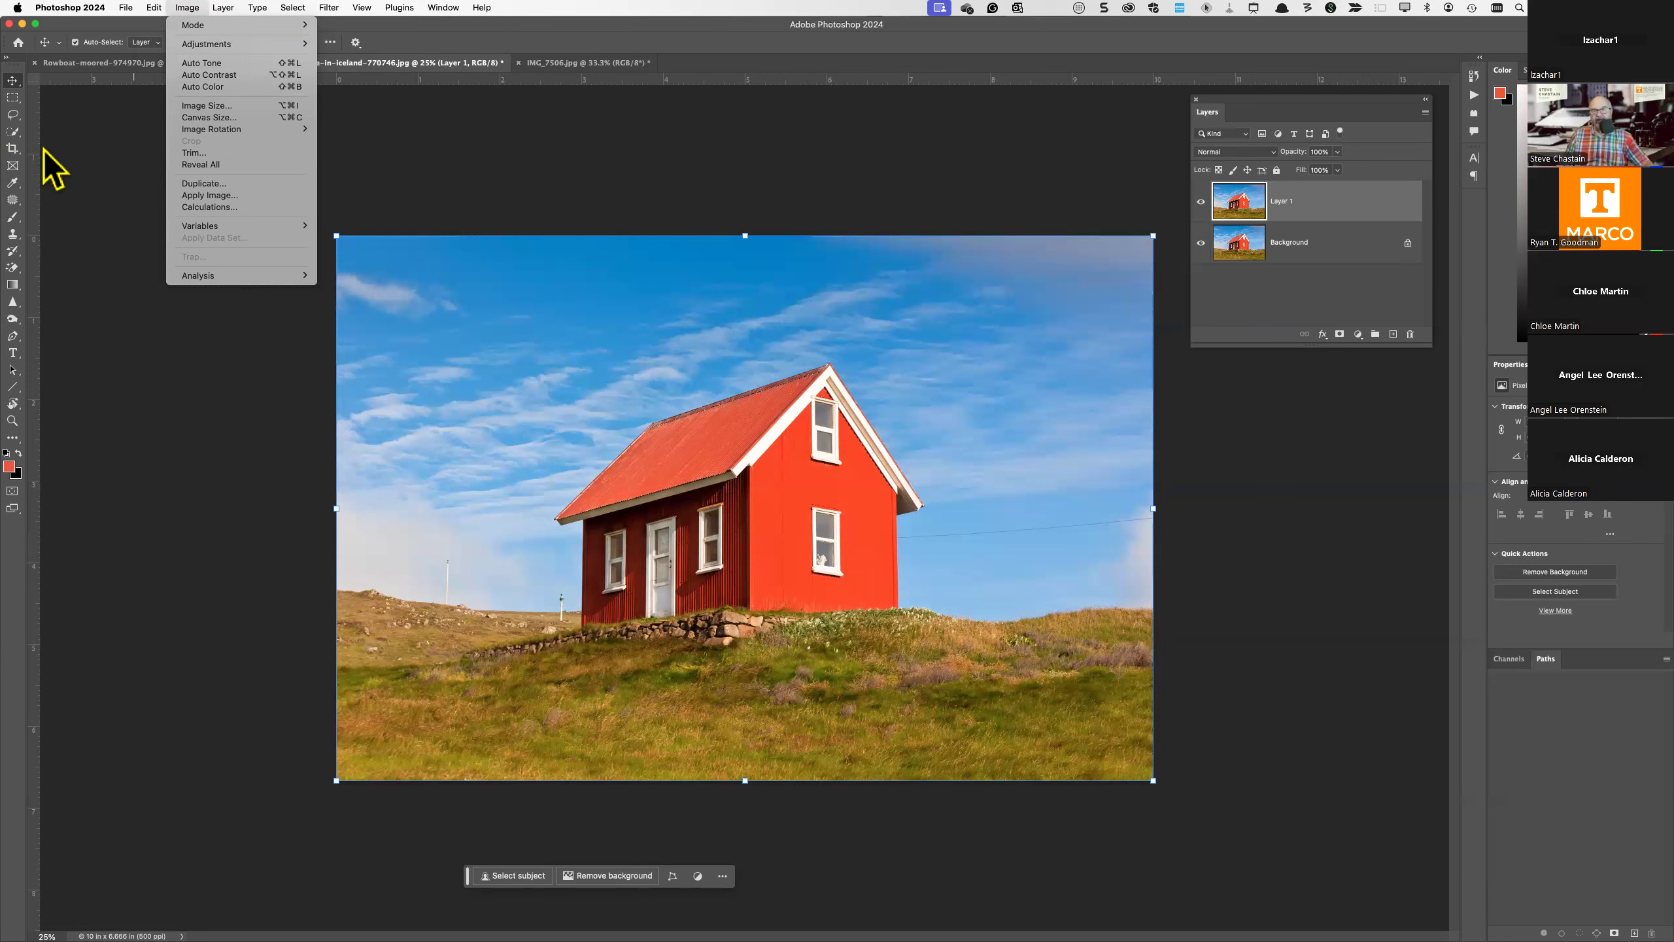
click(74, 153)
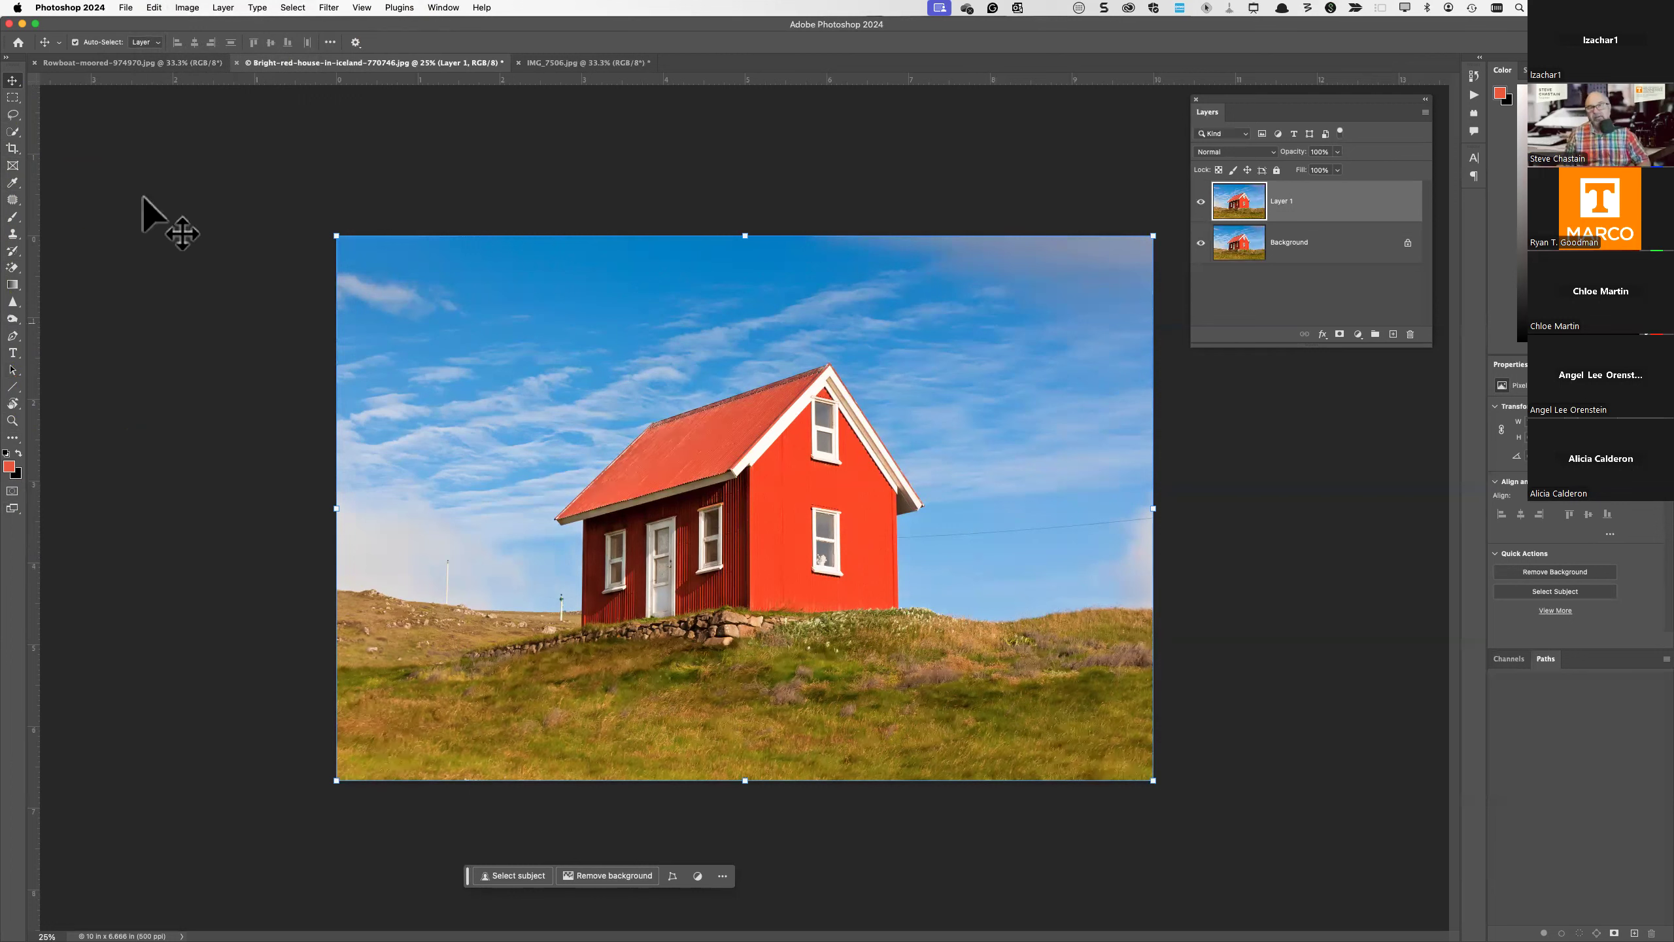
- Examine the tool variants grouped with the Brush, Eyedropper, Crop and Lasso tools
click(23, 225)
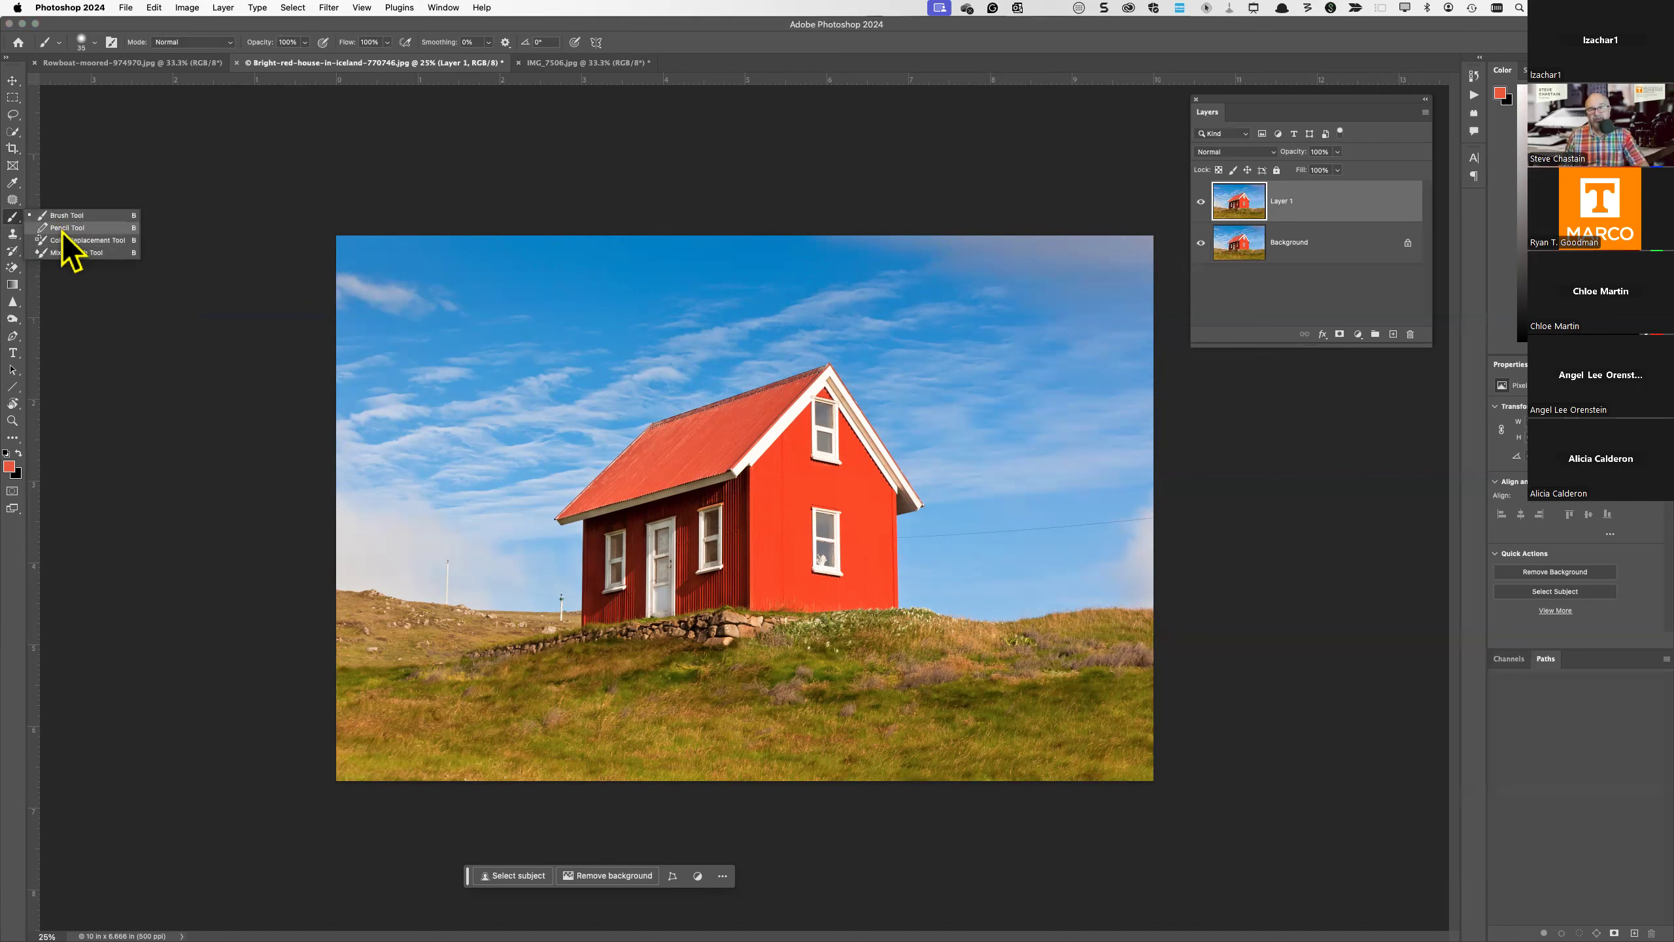
click(14, 185)
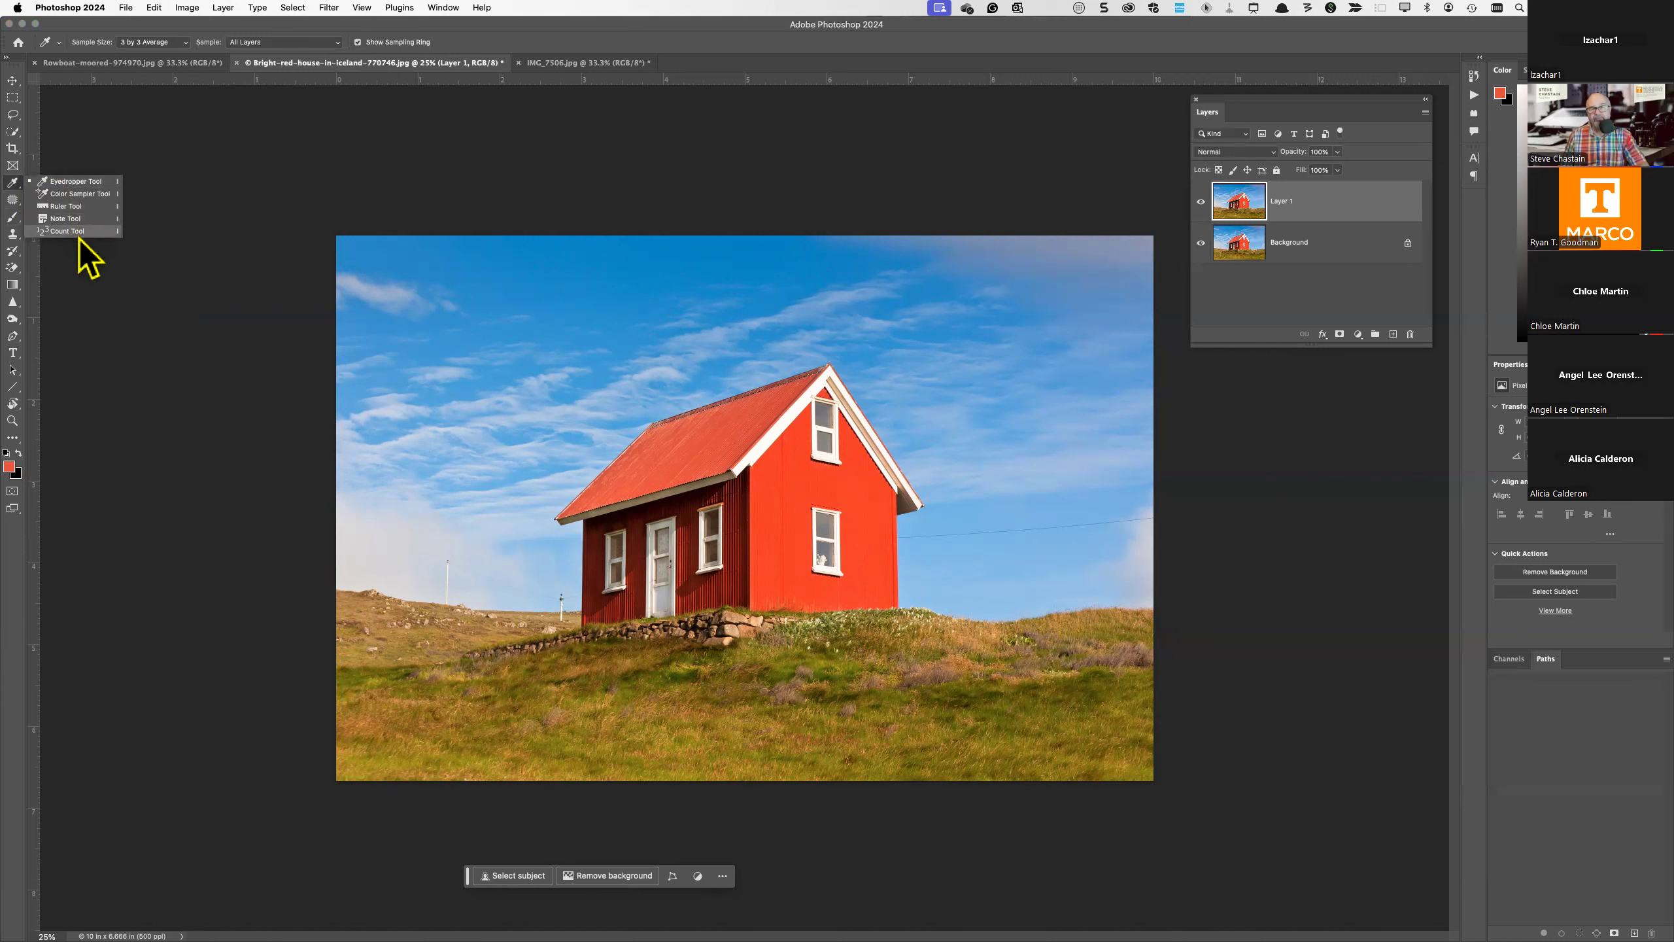
click(22, 152)
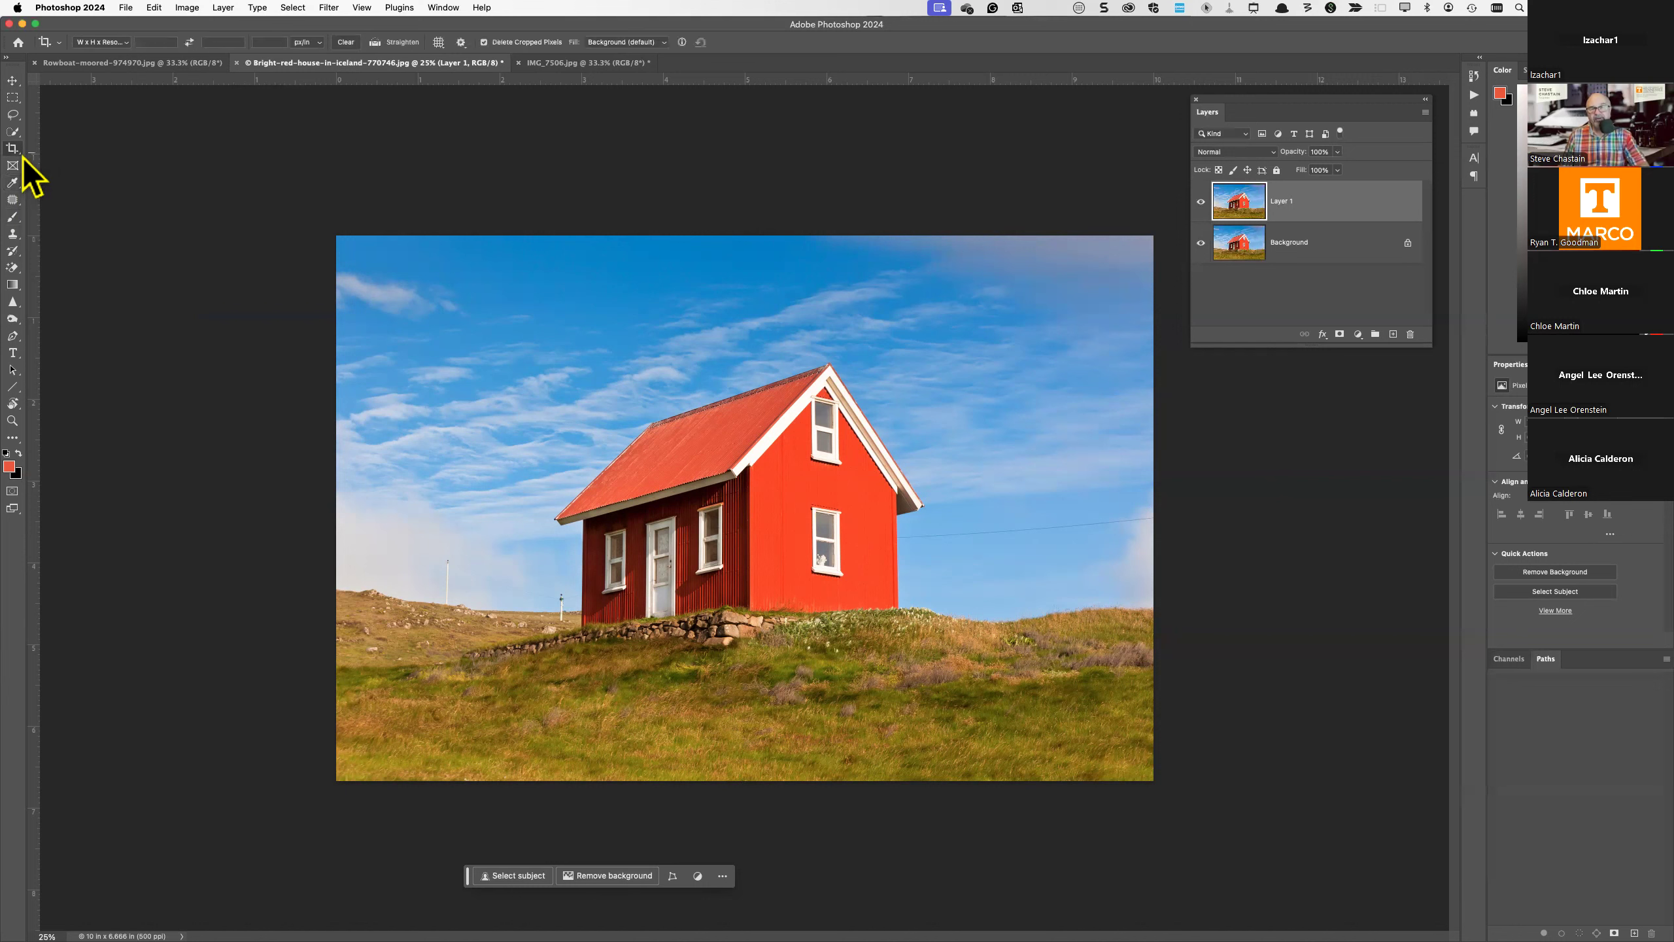
right_click(23, 157)
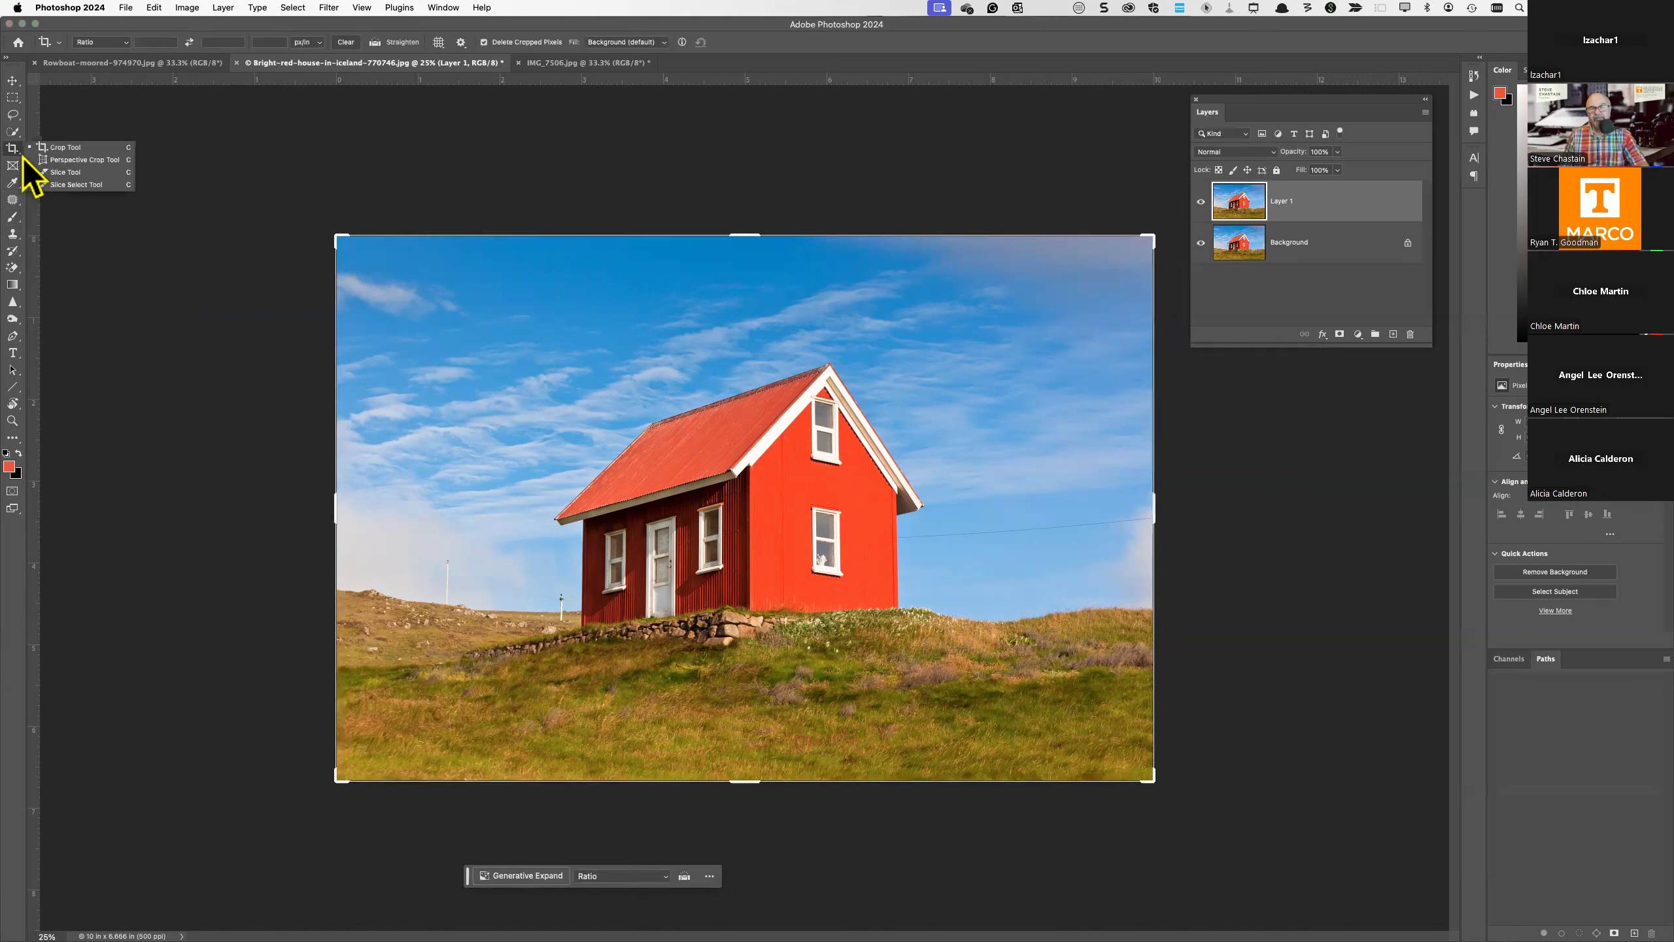
click(164, 267)
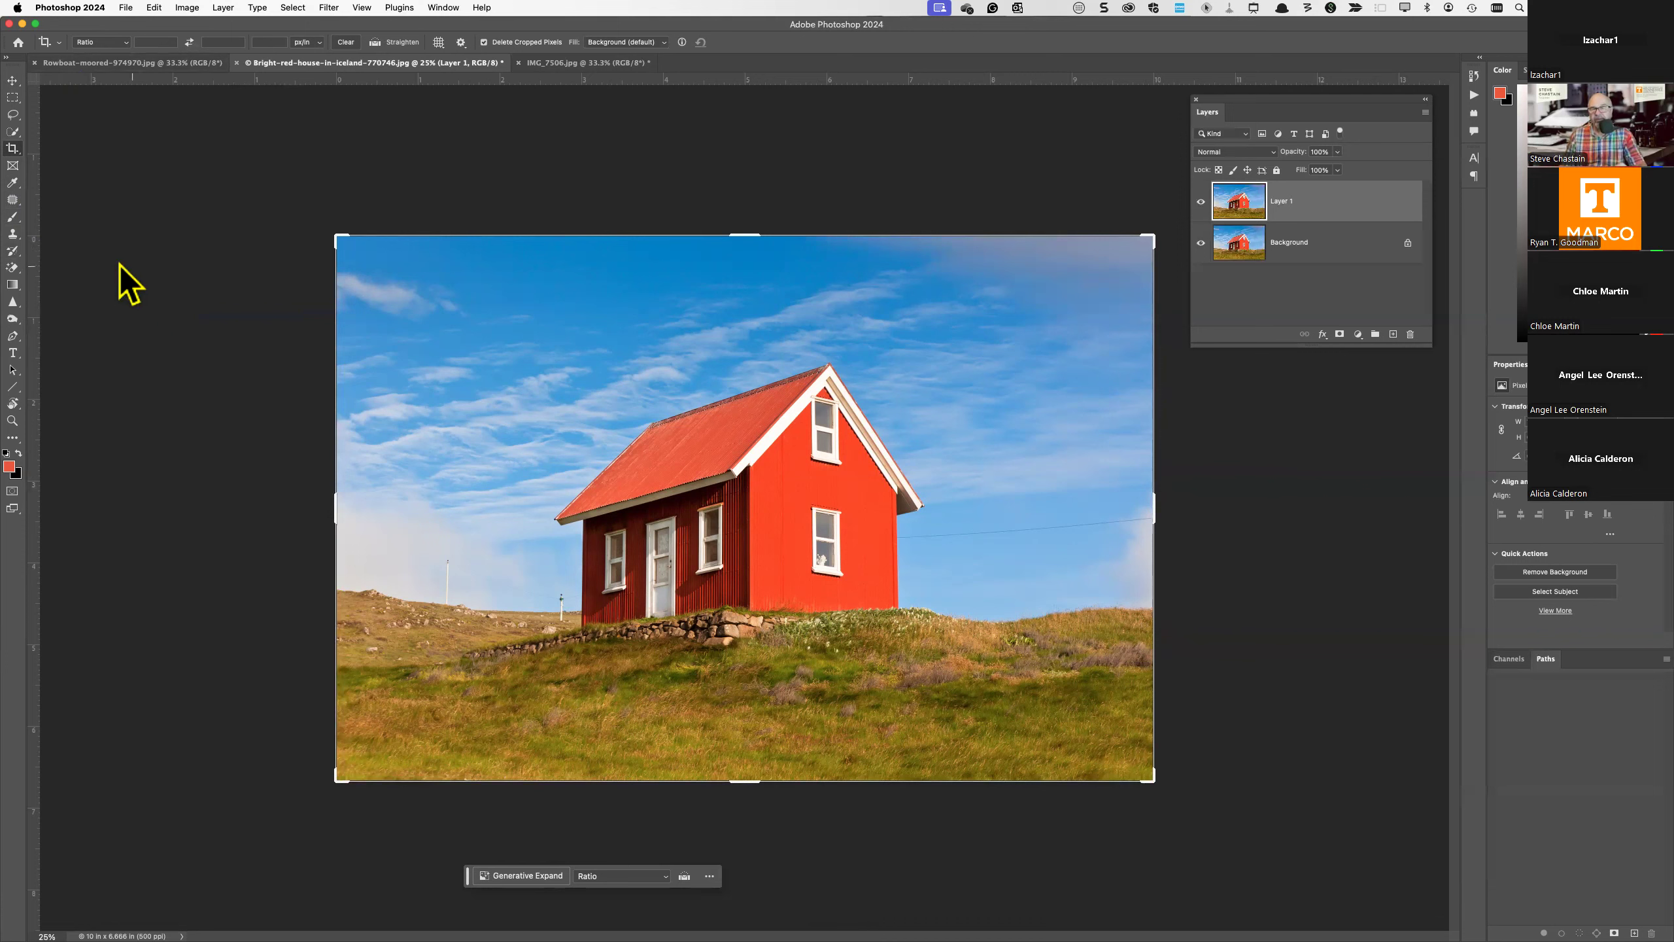
click(14, 116)
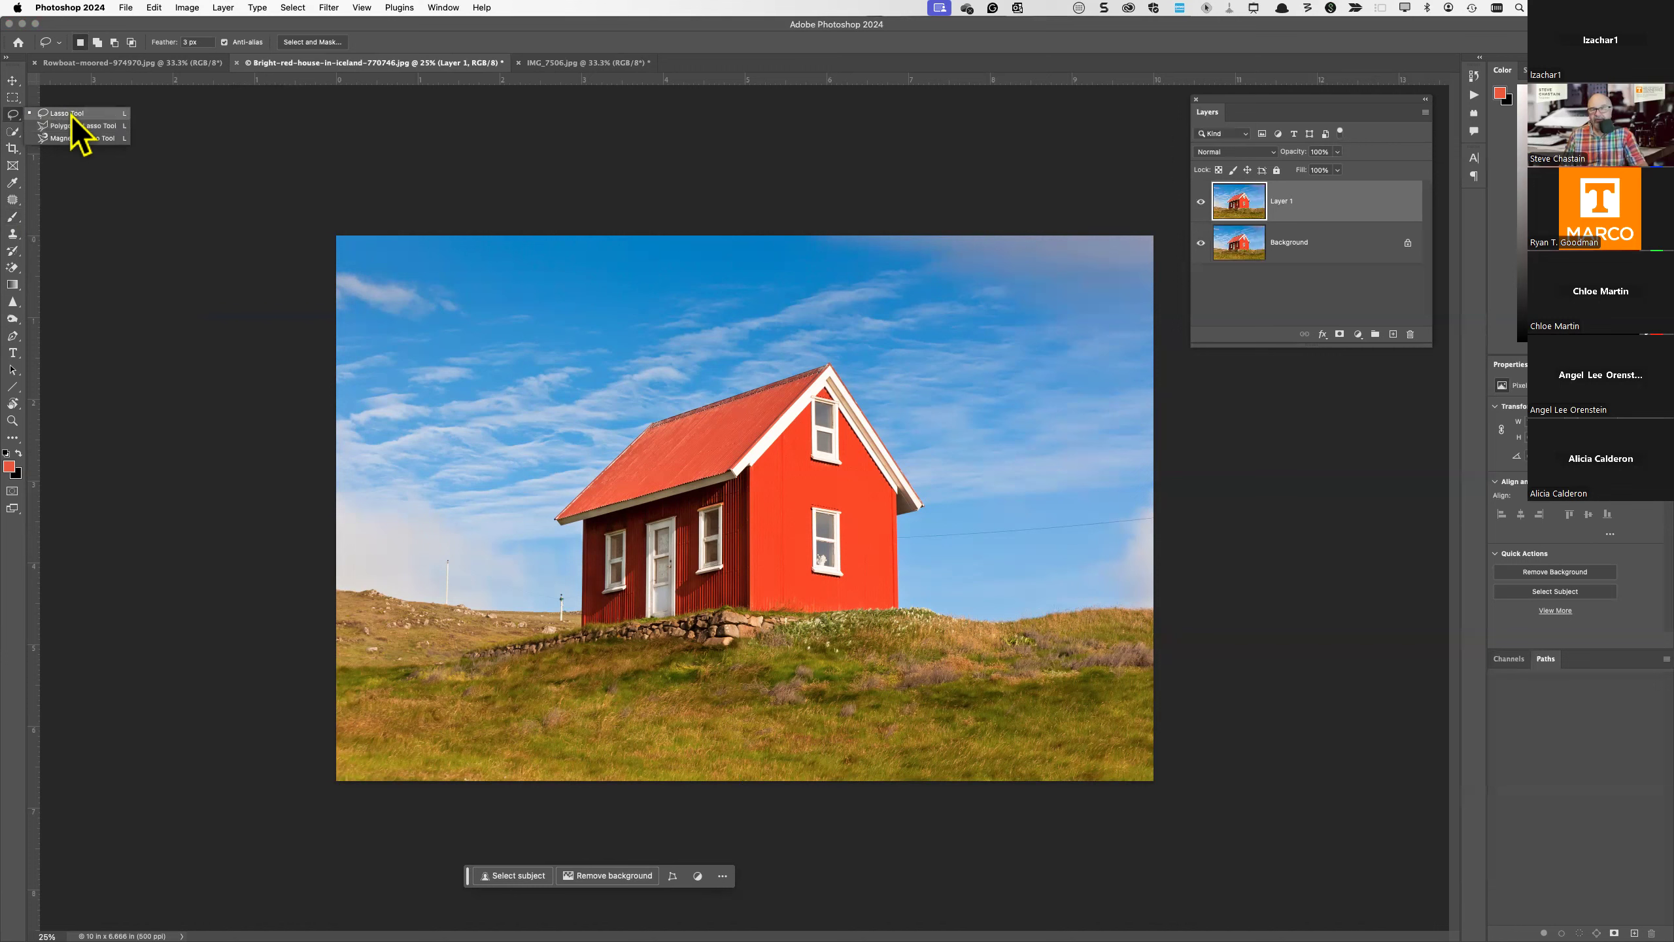
click(167, 302)
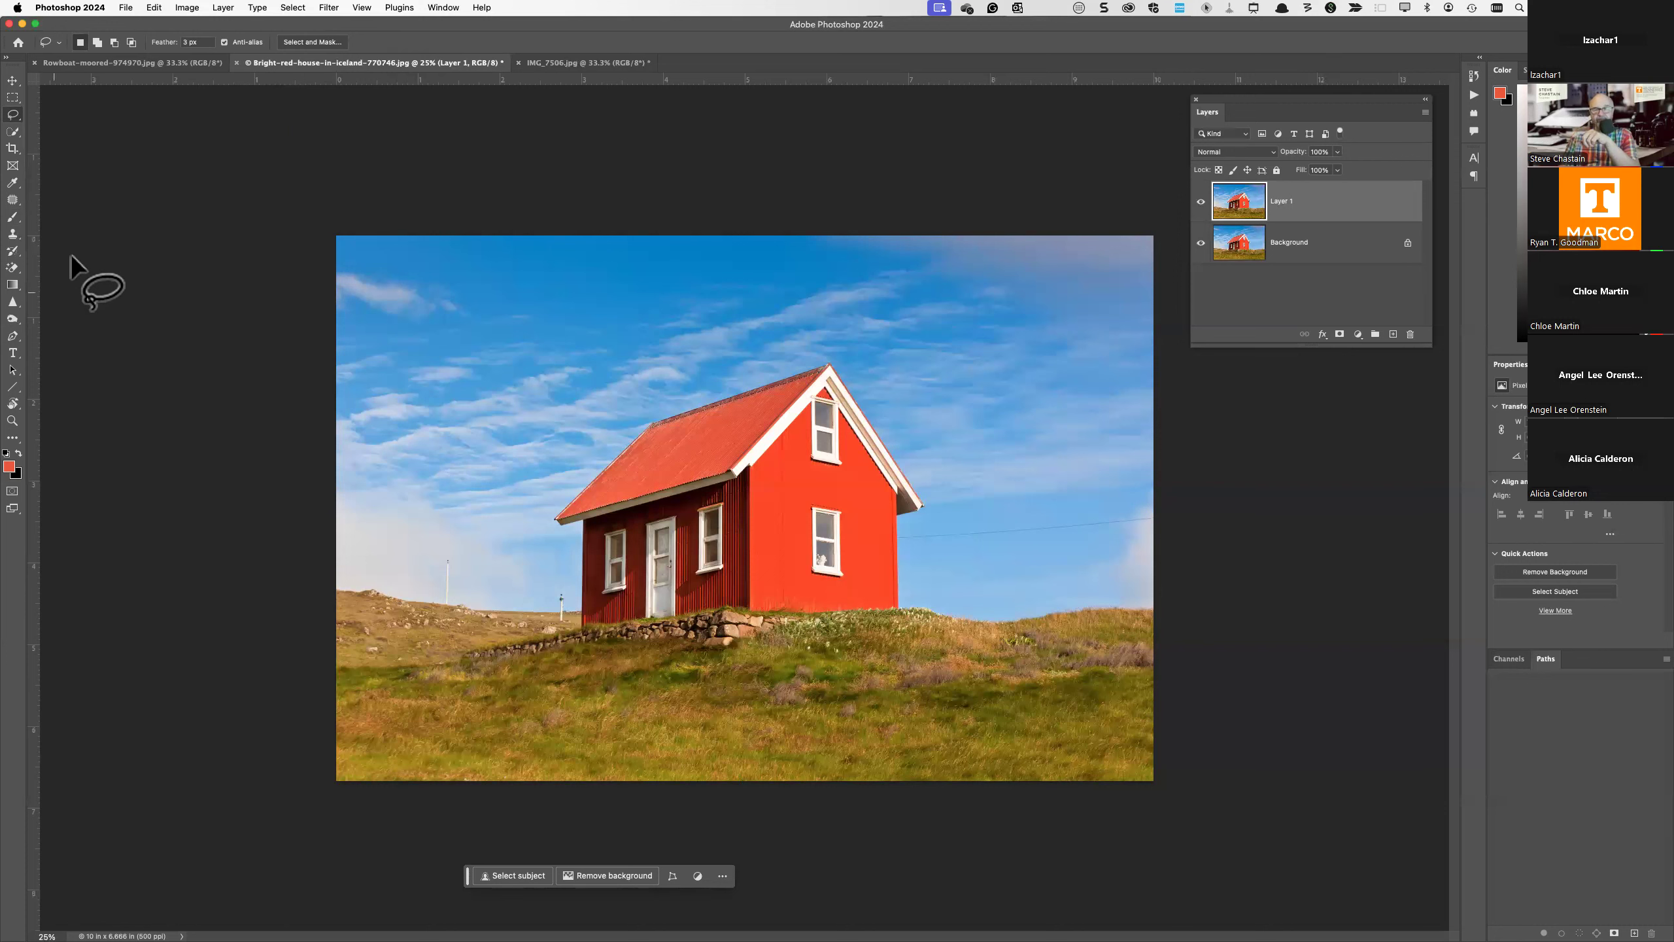
- Examine the Type tool's variants and font style choices, and compare its options with those of the Lasso and Patch tools
click(13, 355)
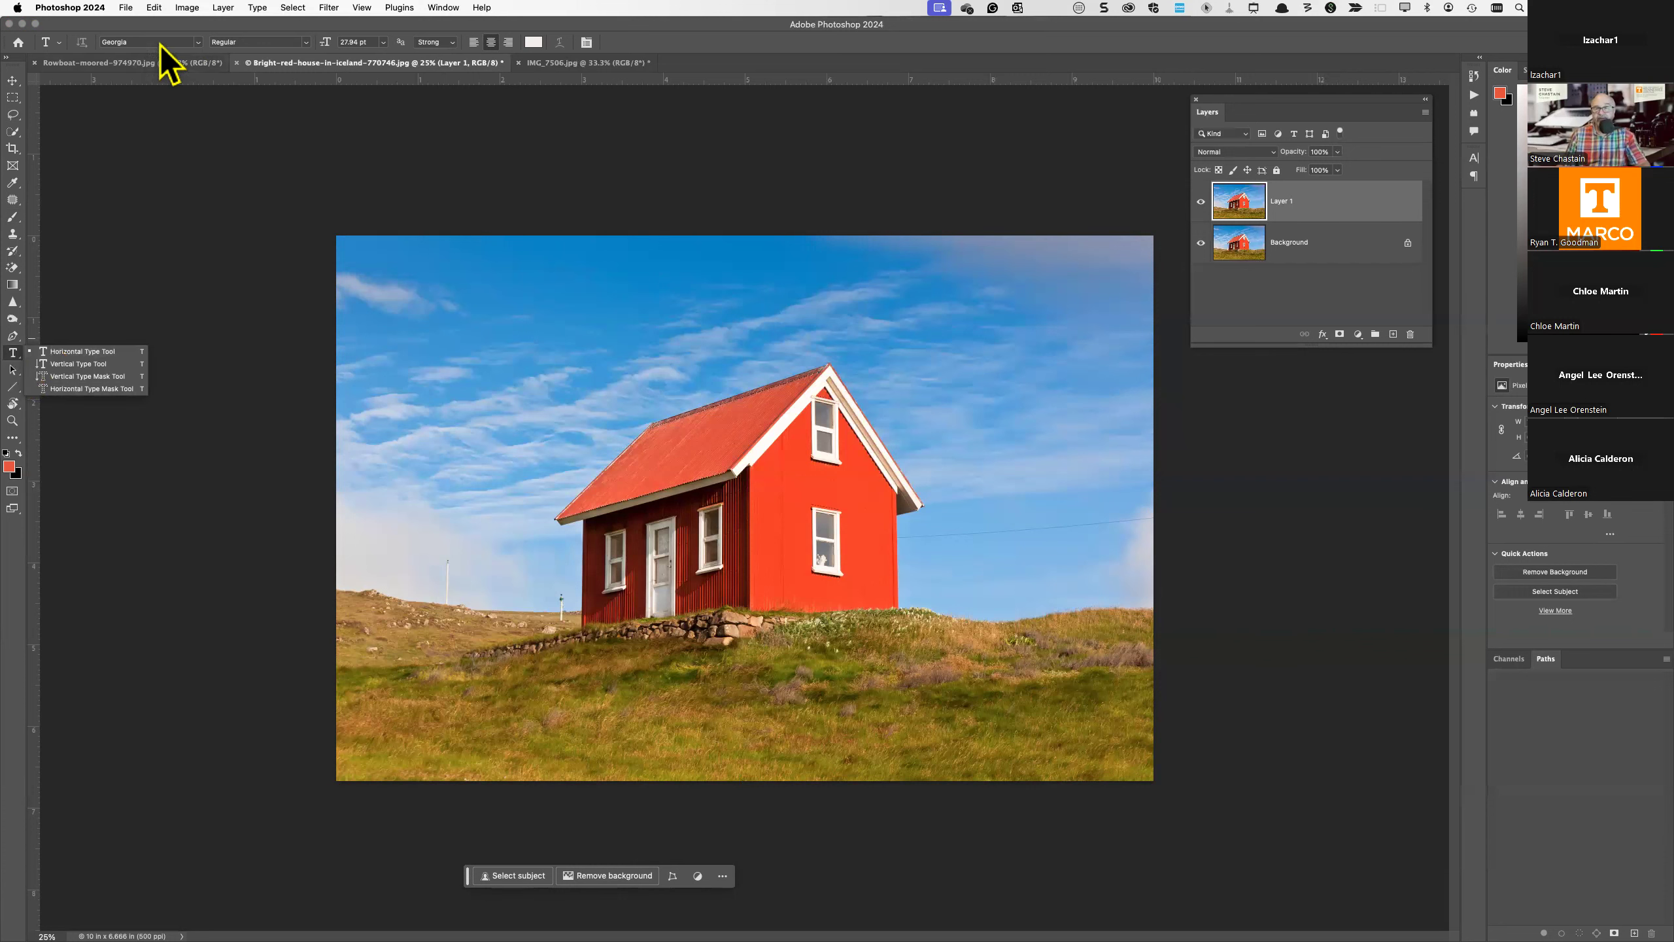
click(257, 42)
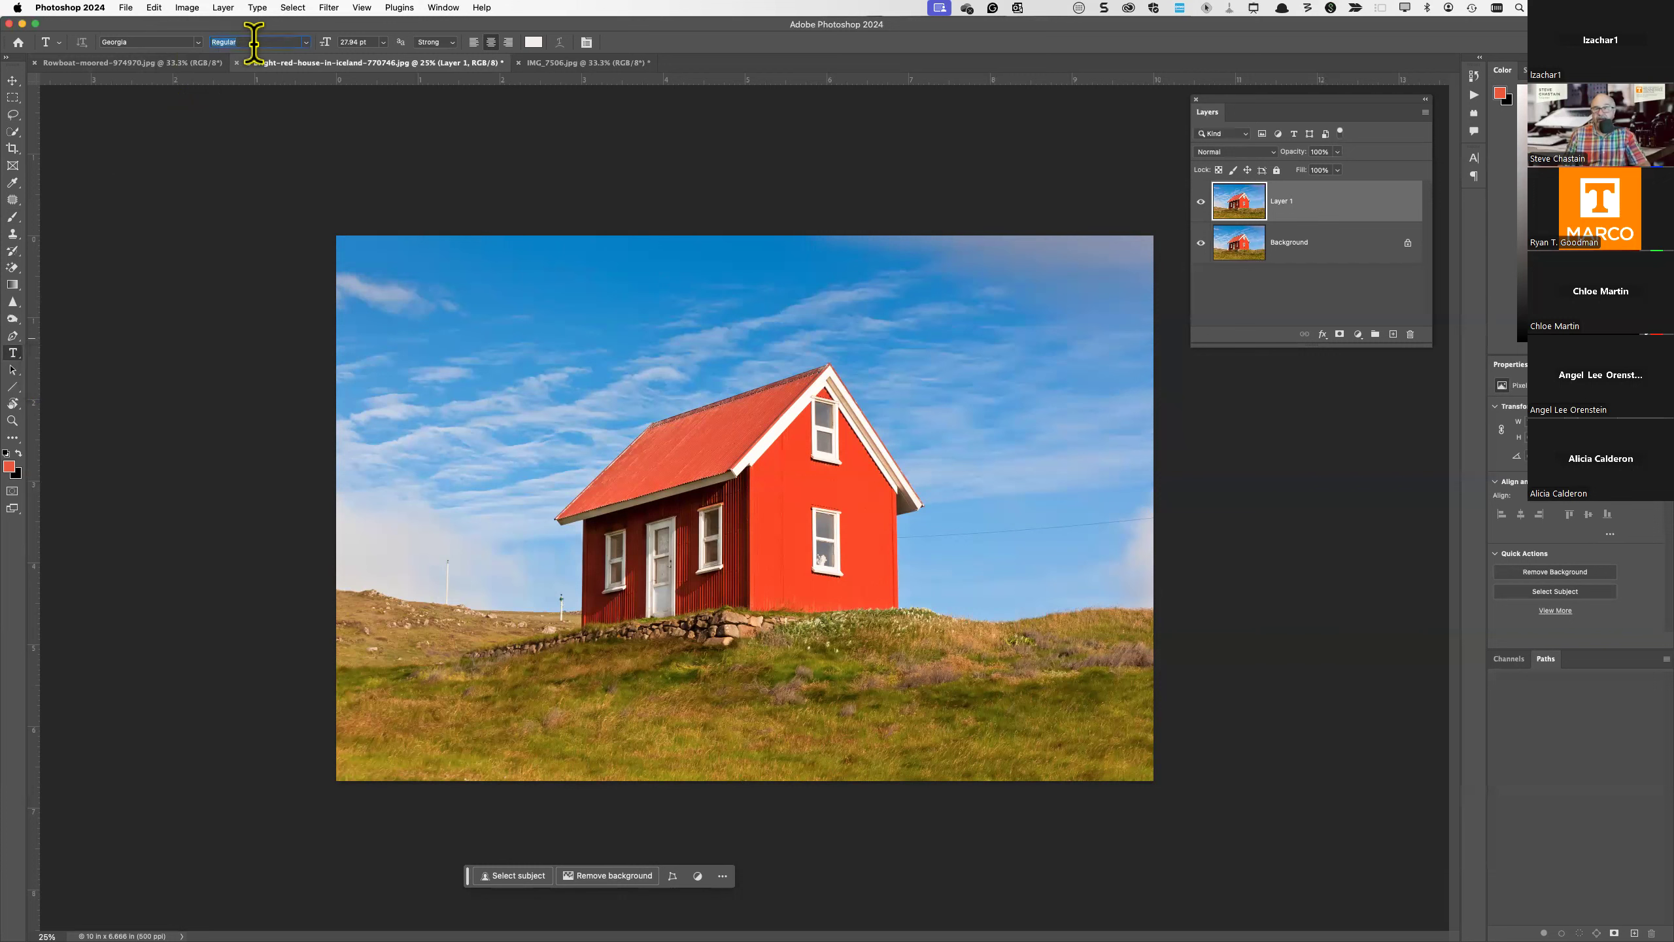
click(307, 44)
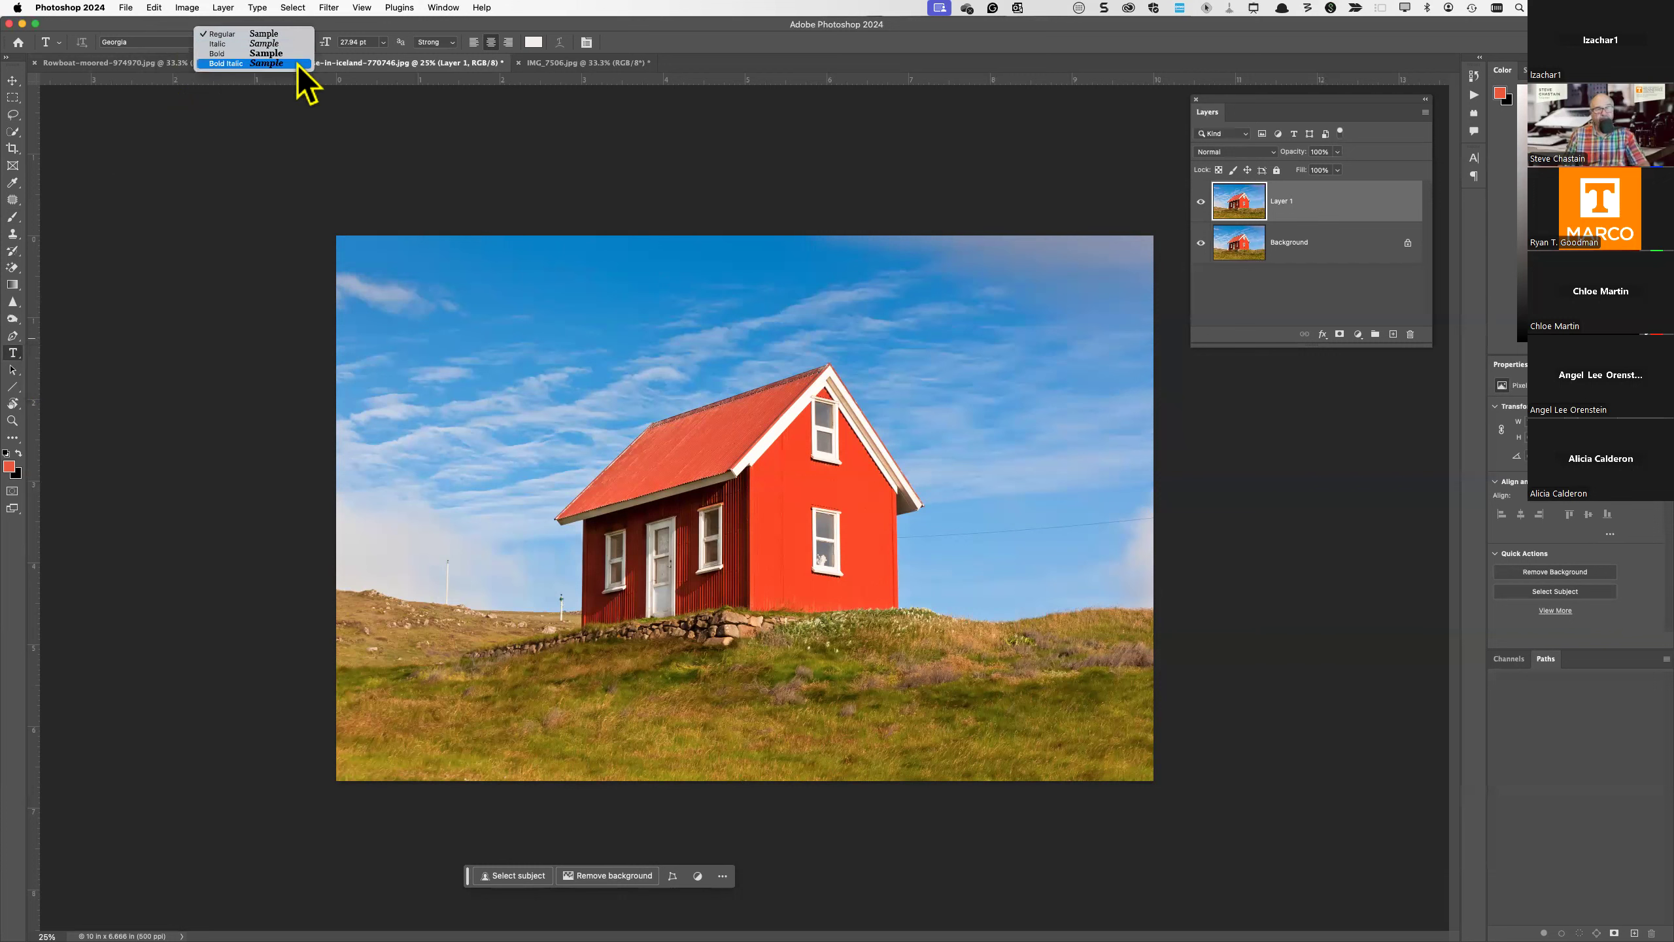
click(210, 199)
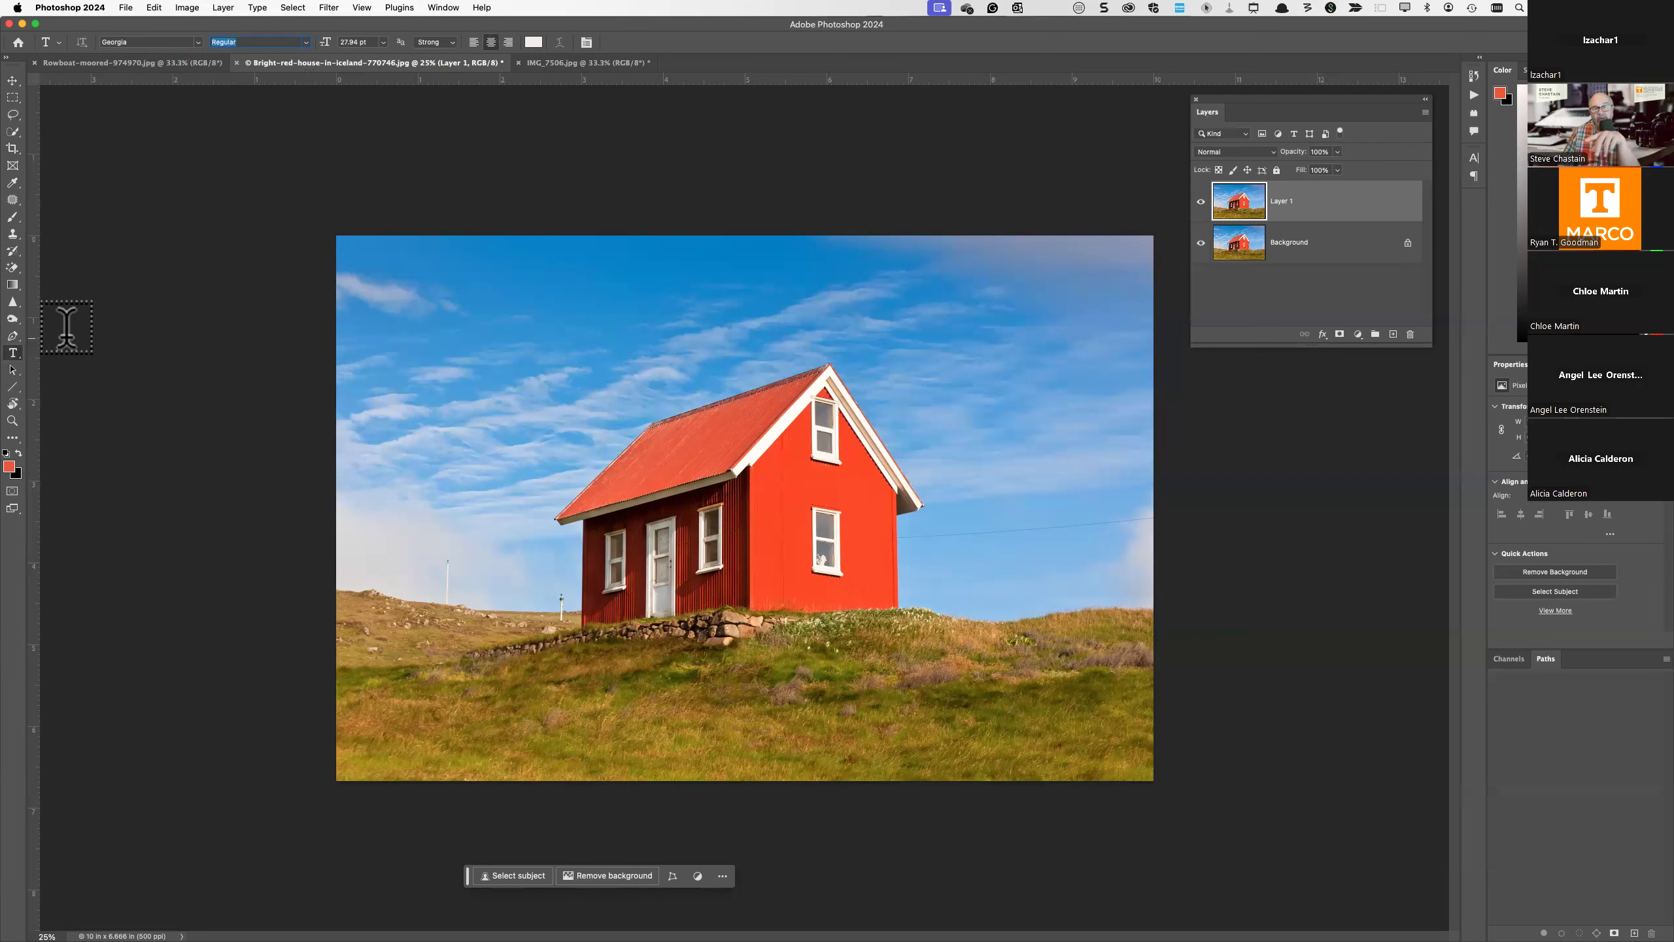
click(12, 114)
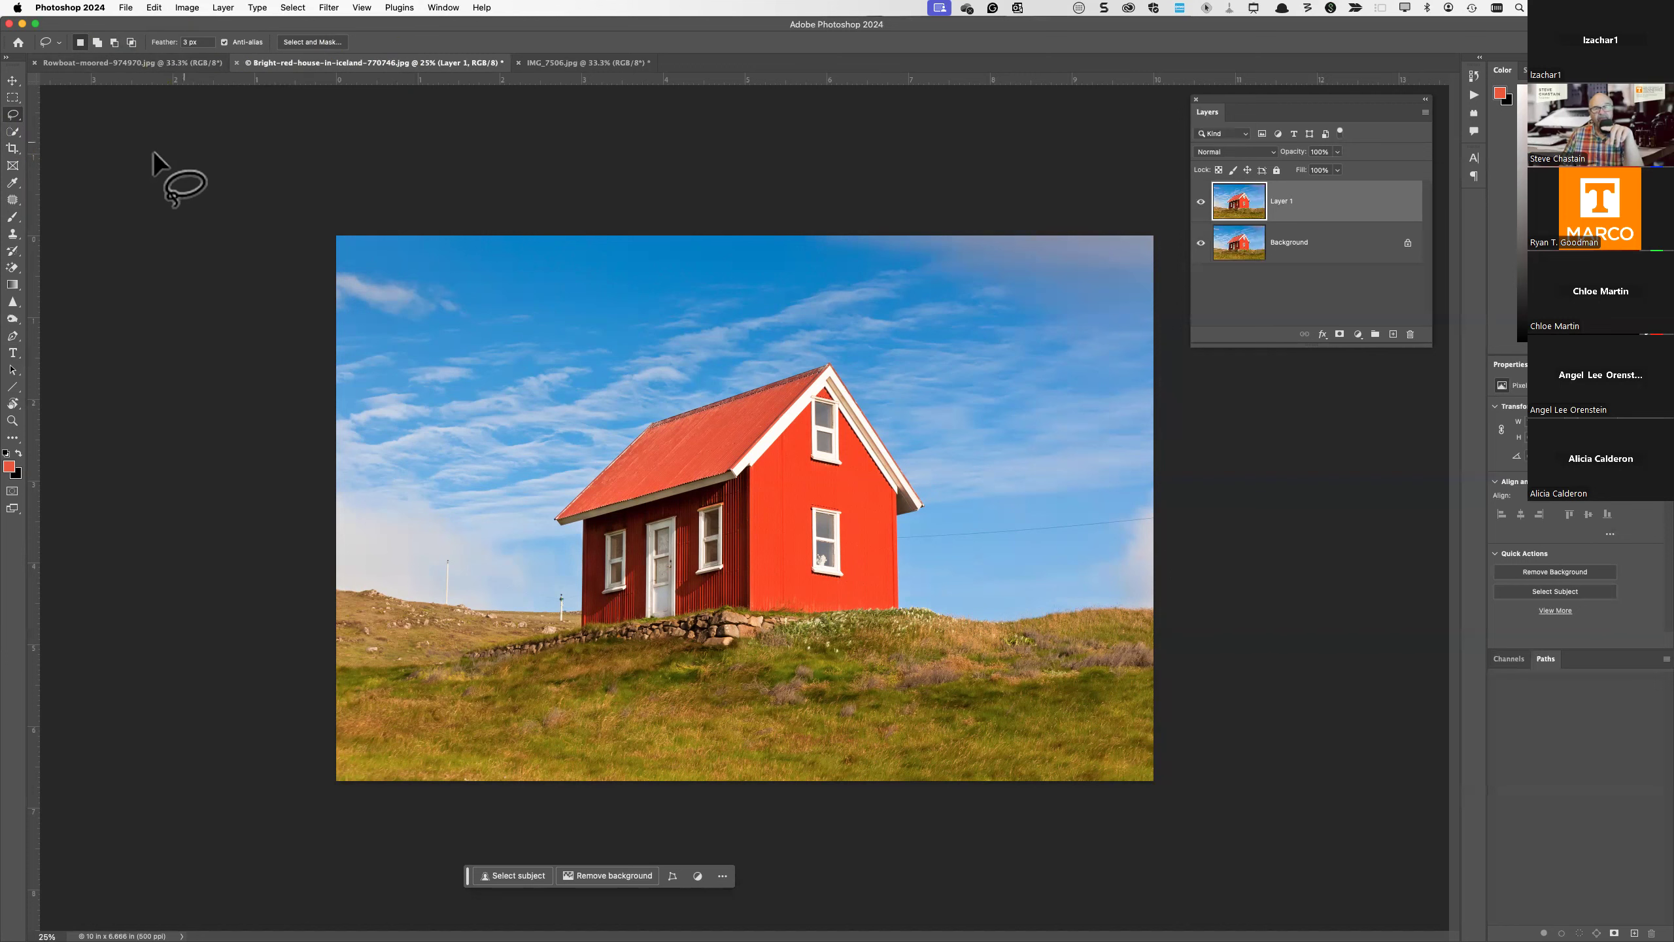
click(13, 201)
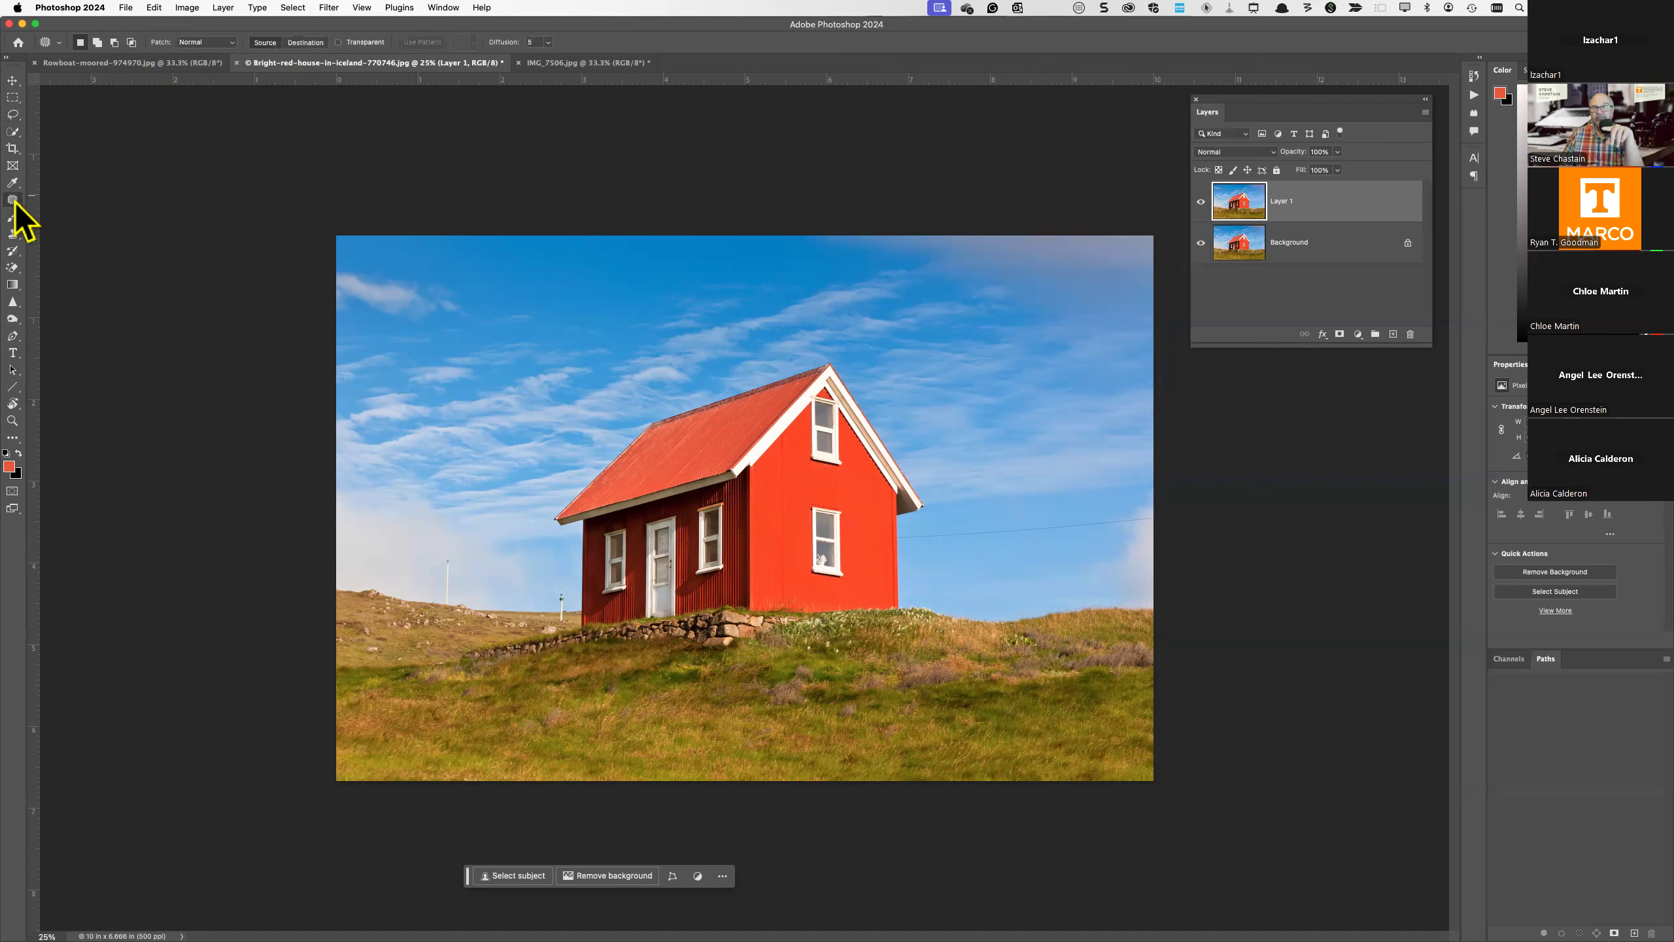
- Lengthen the layer list and rename Layer 1 as "Black and White"
click(11, 254)
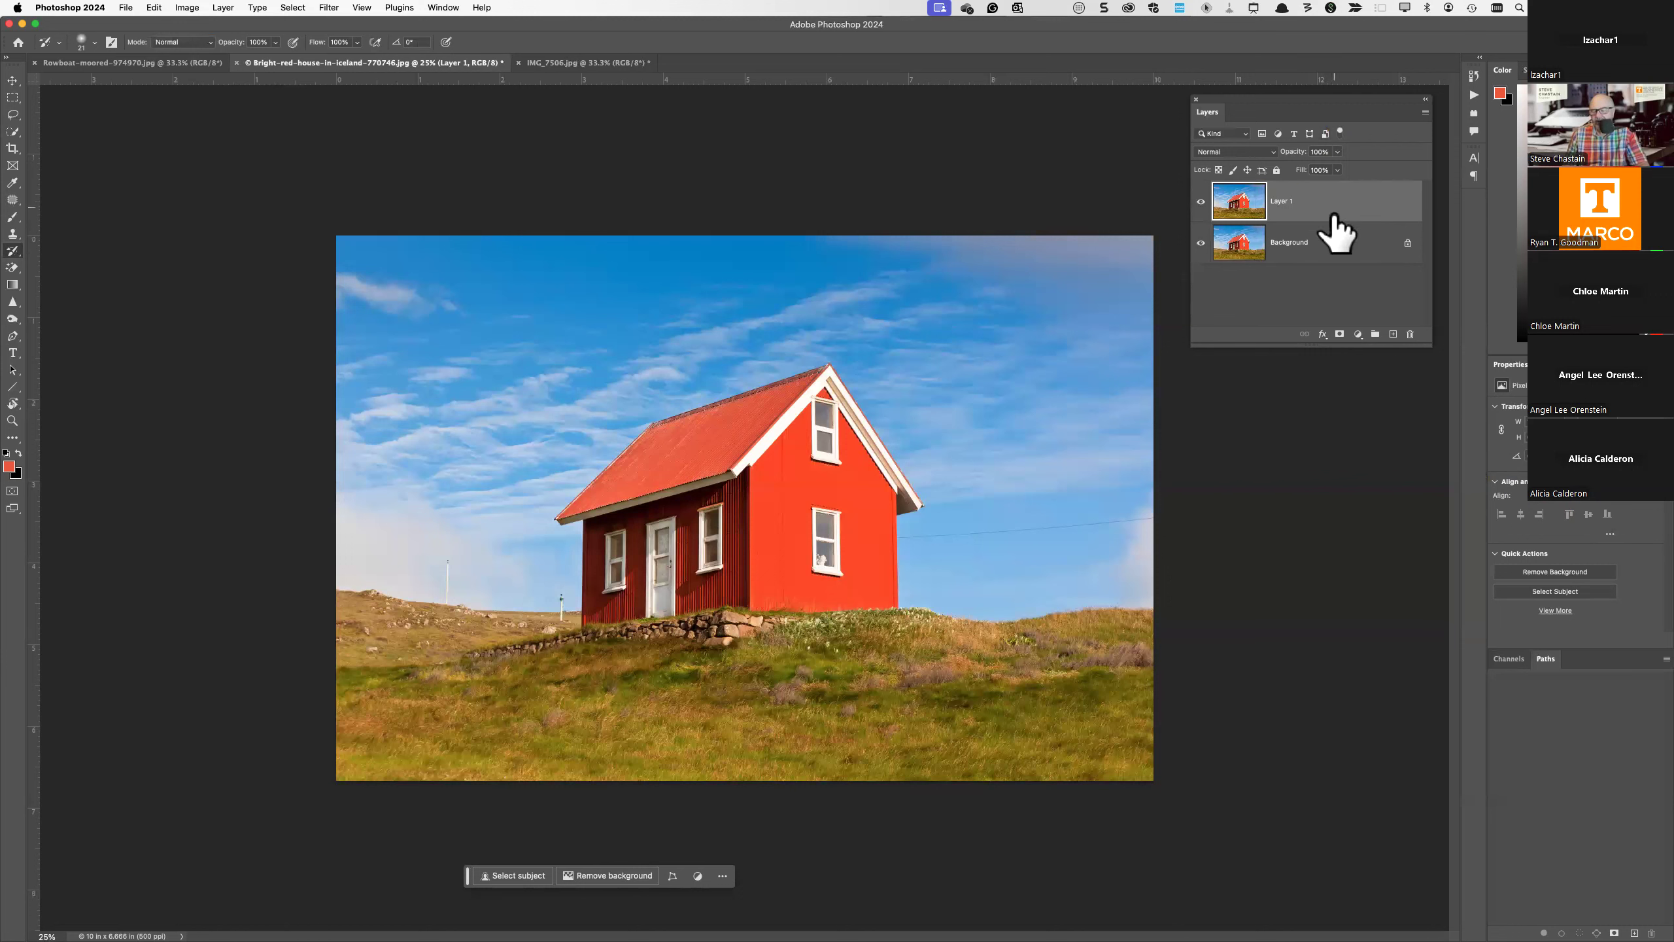
mouse_move(1332, 241)
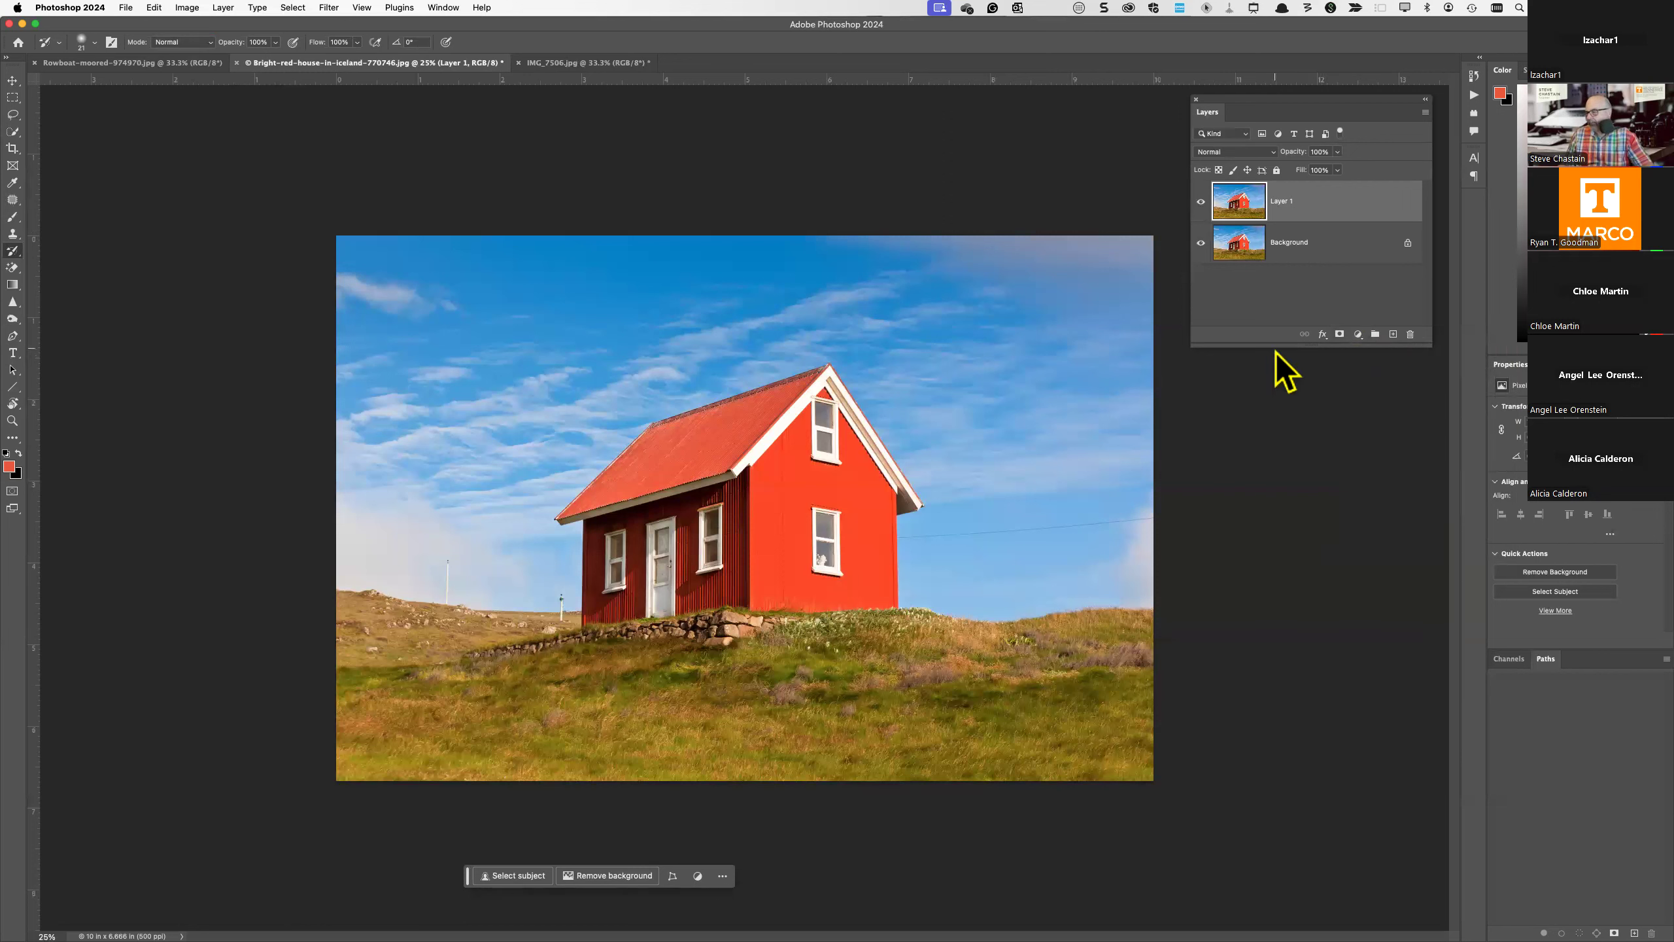
drag(1276, 345, 1277, 647)
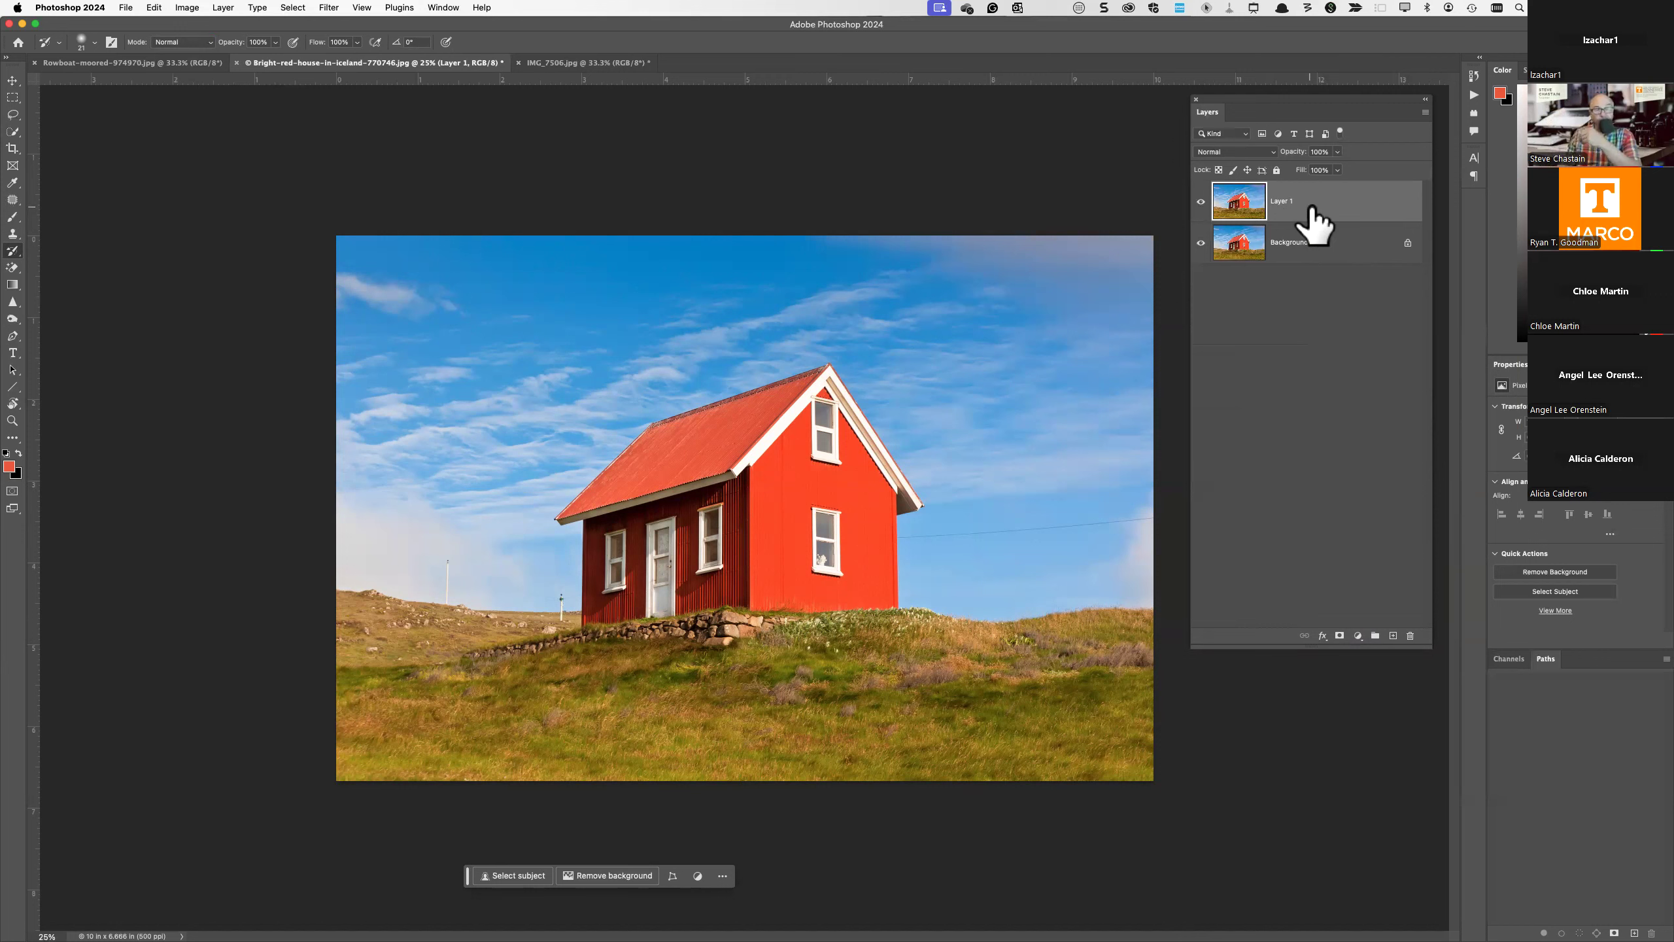
double_click(1282, 202)
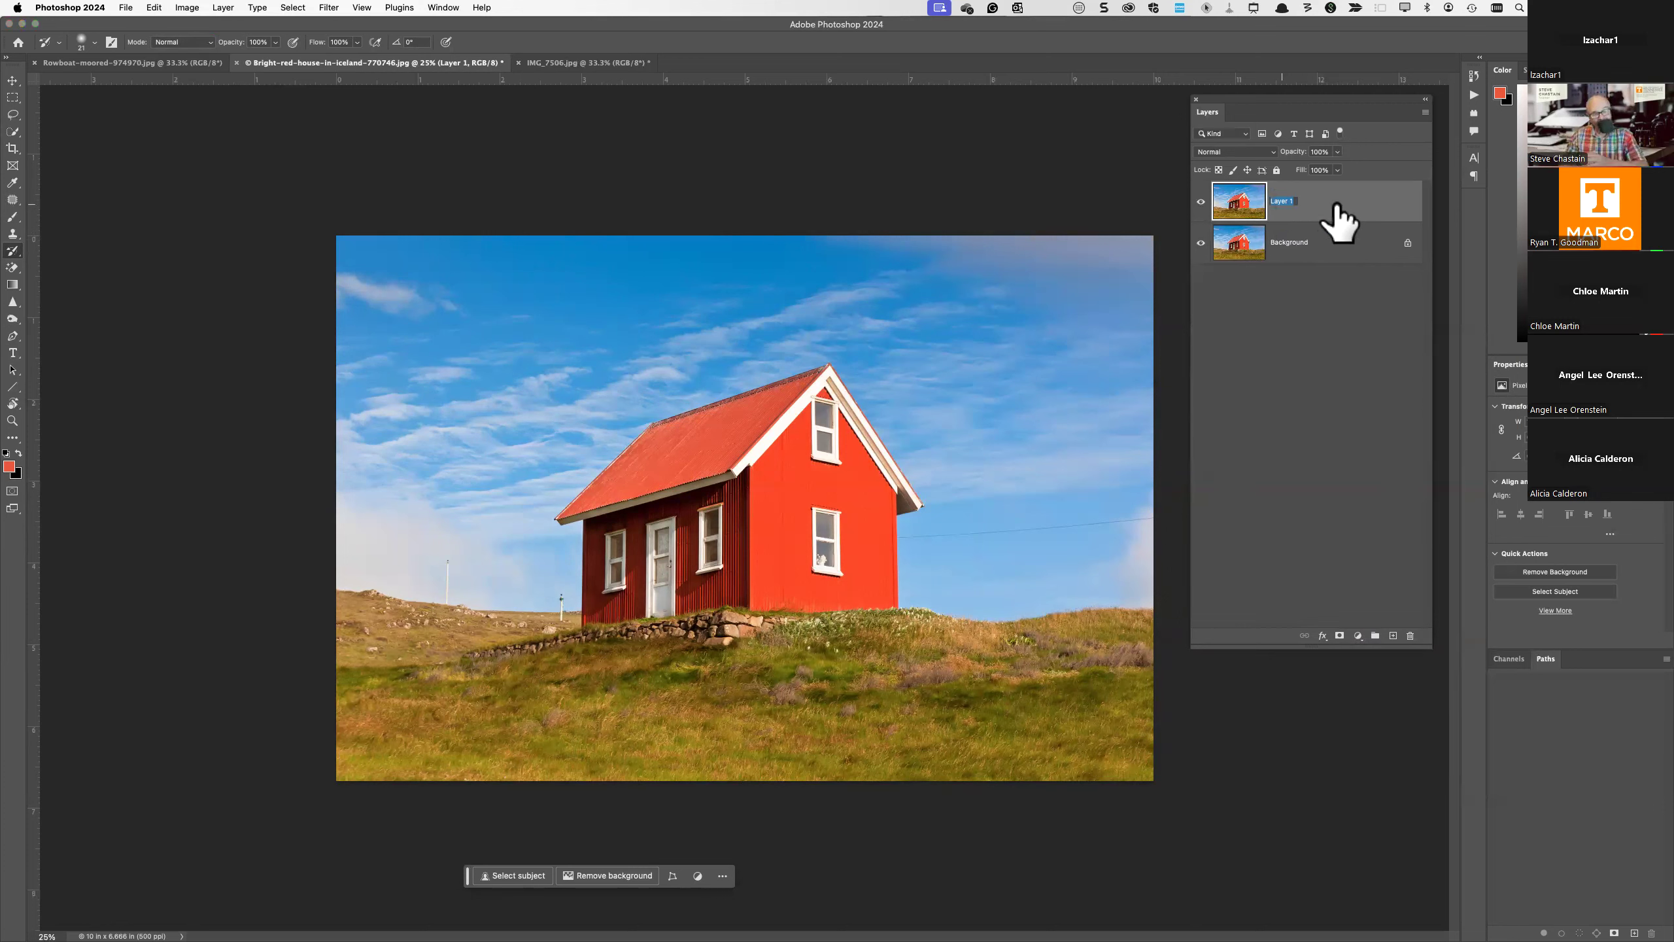
text(Black and White)
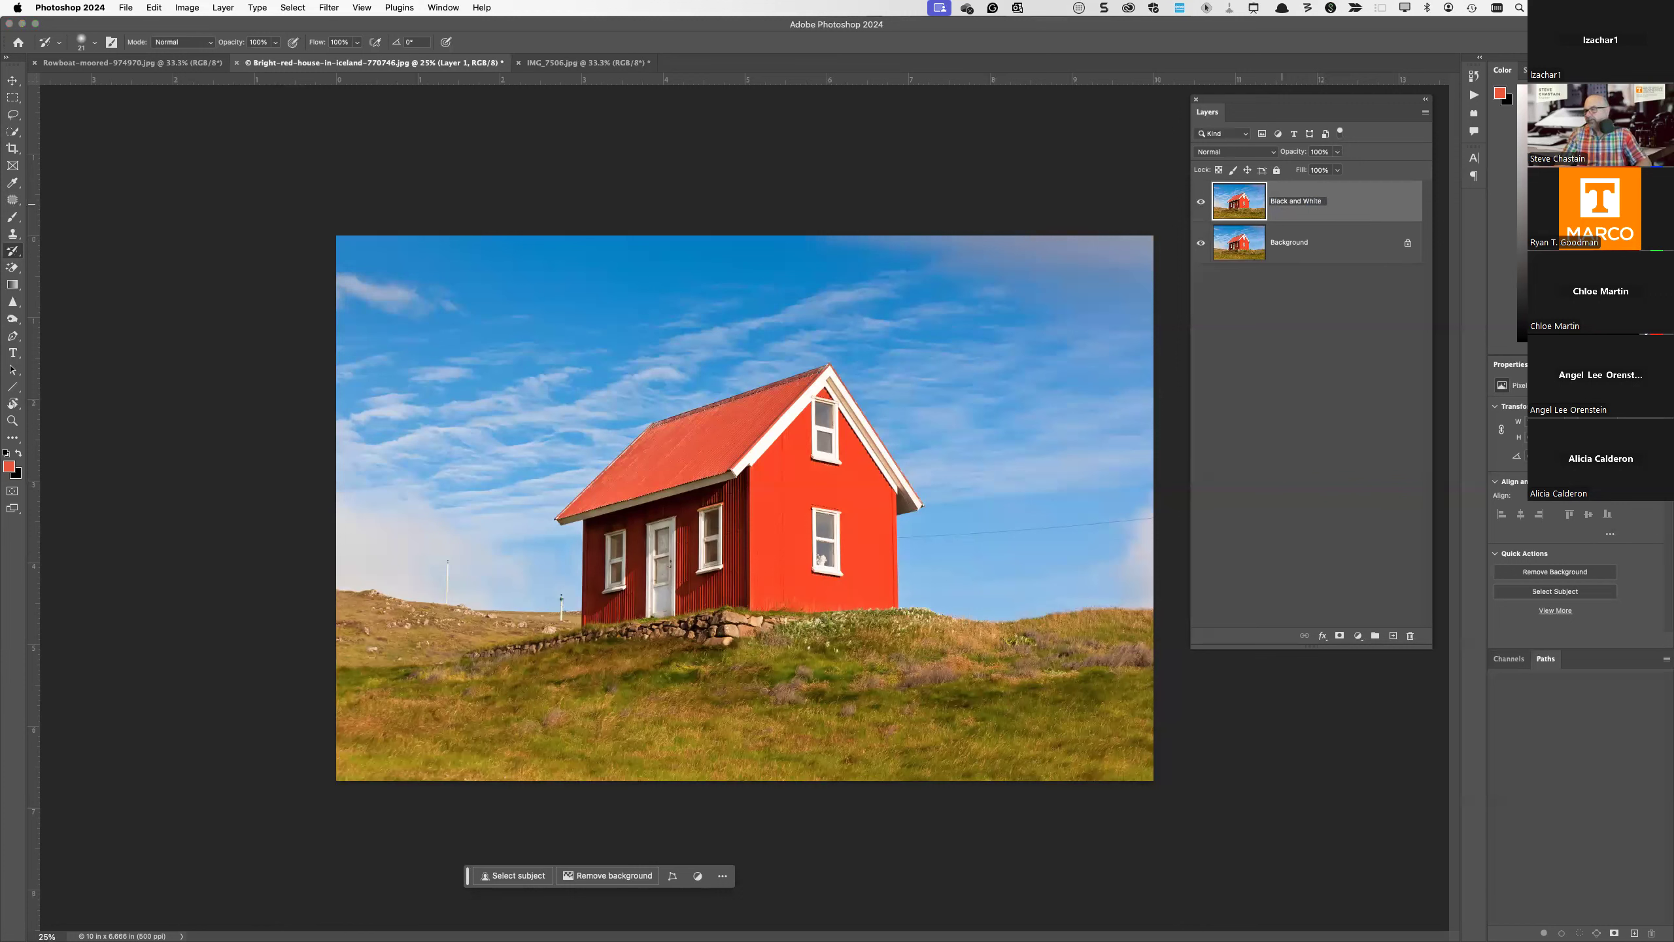
click(1345, 249)
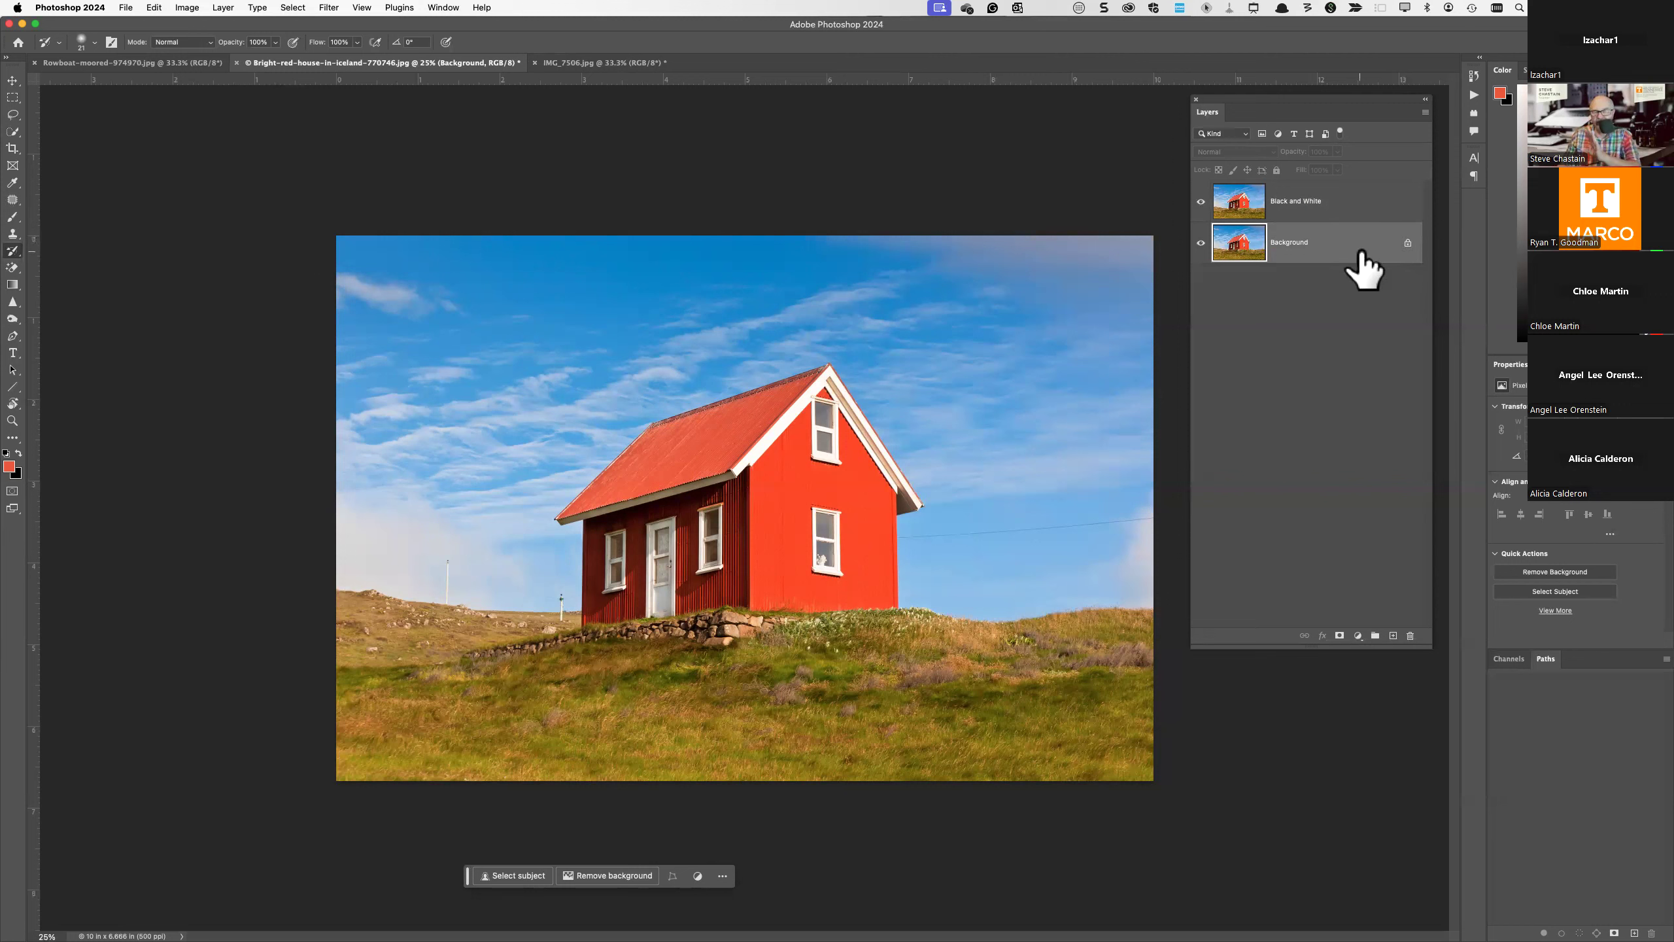
- Select the Black and White layer and look over the commands available for it
mouse_move(1362, 268)
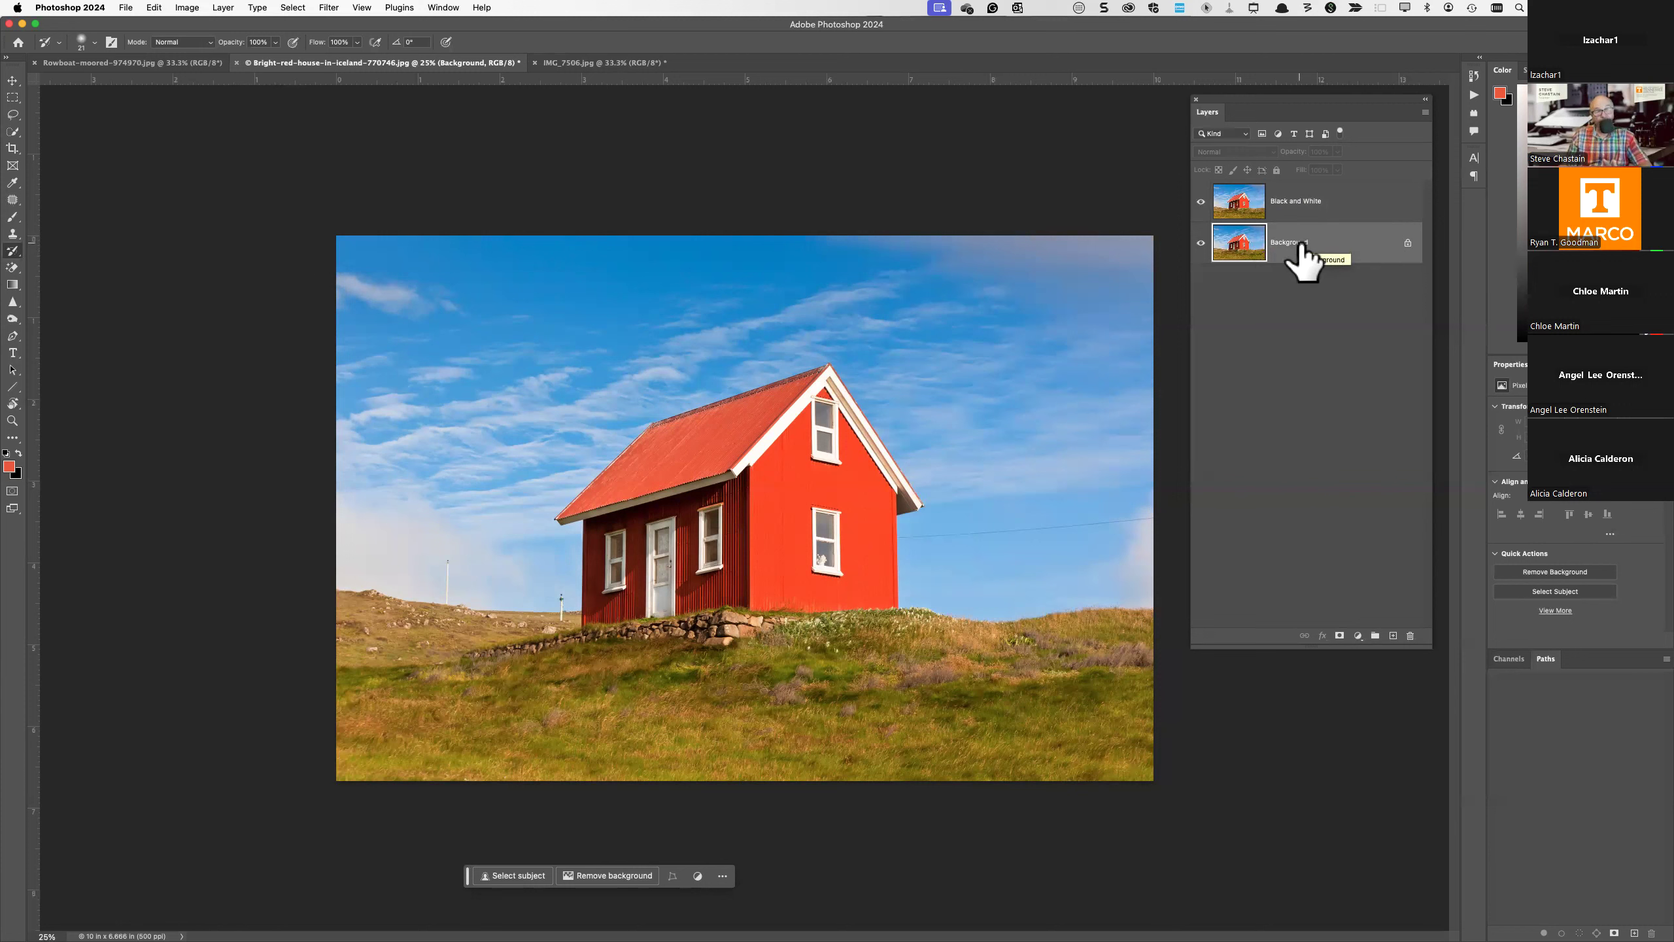
click(1349, 198)
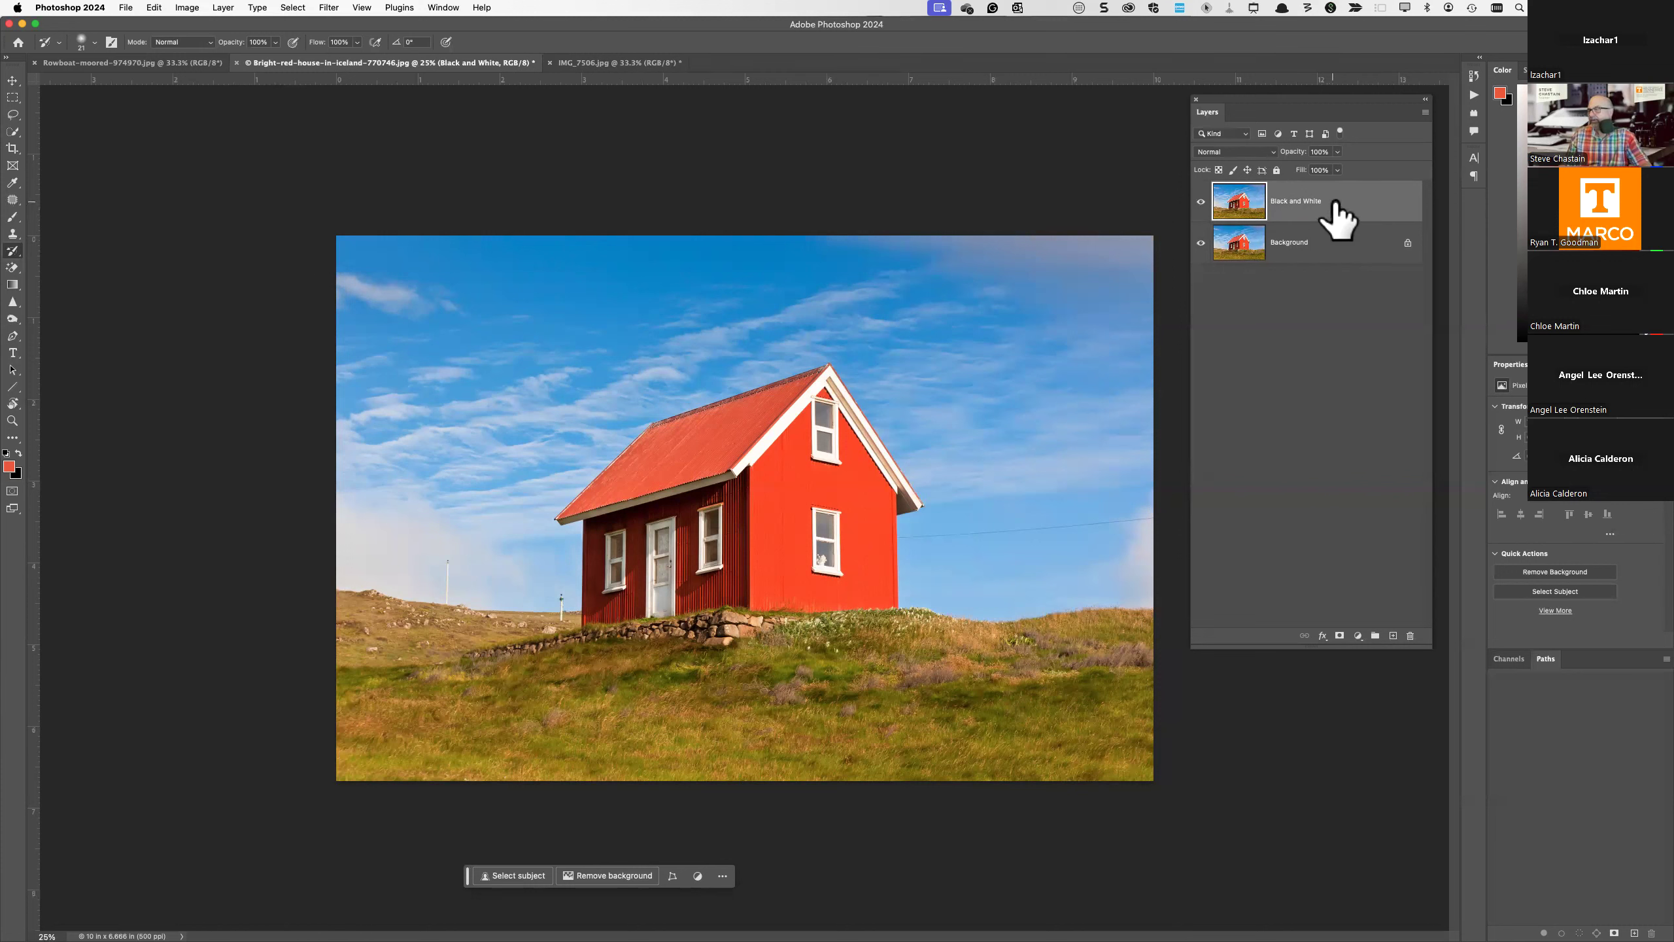
right_click(1387, 215)
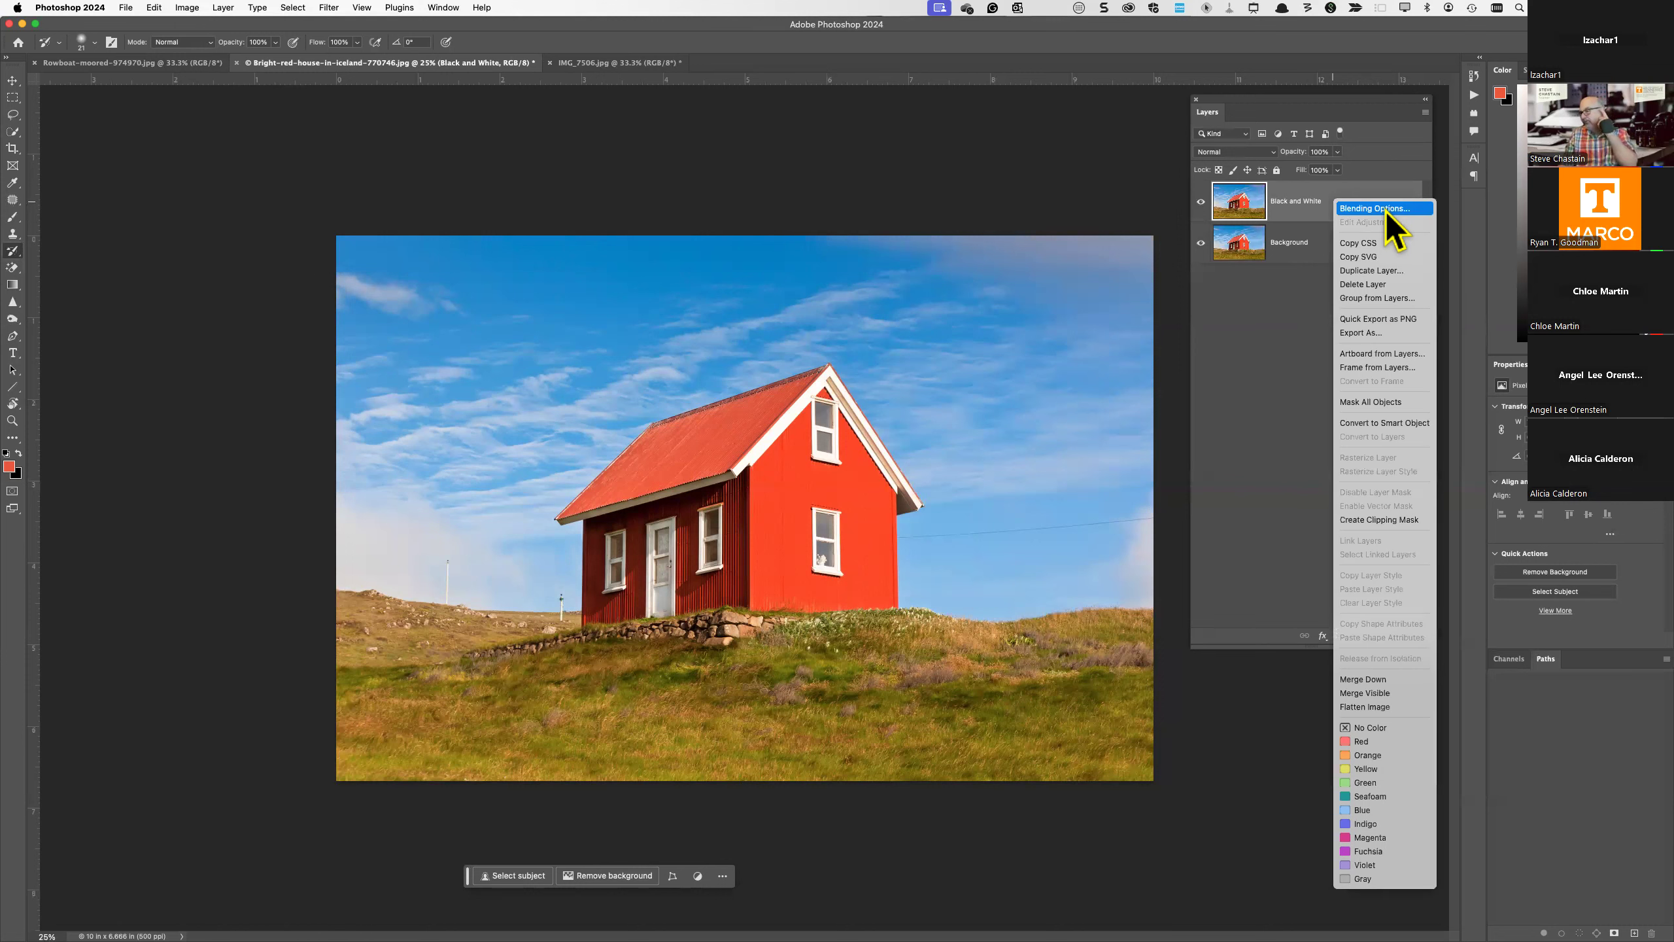
click(1253, 384)
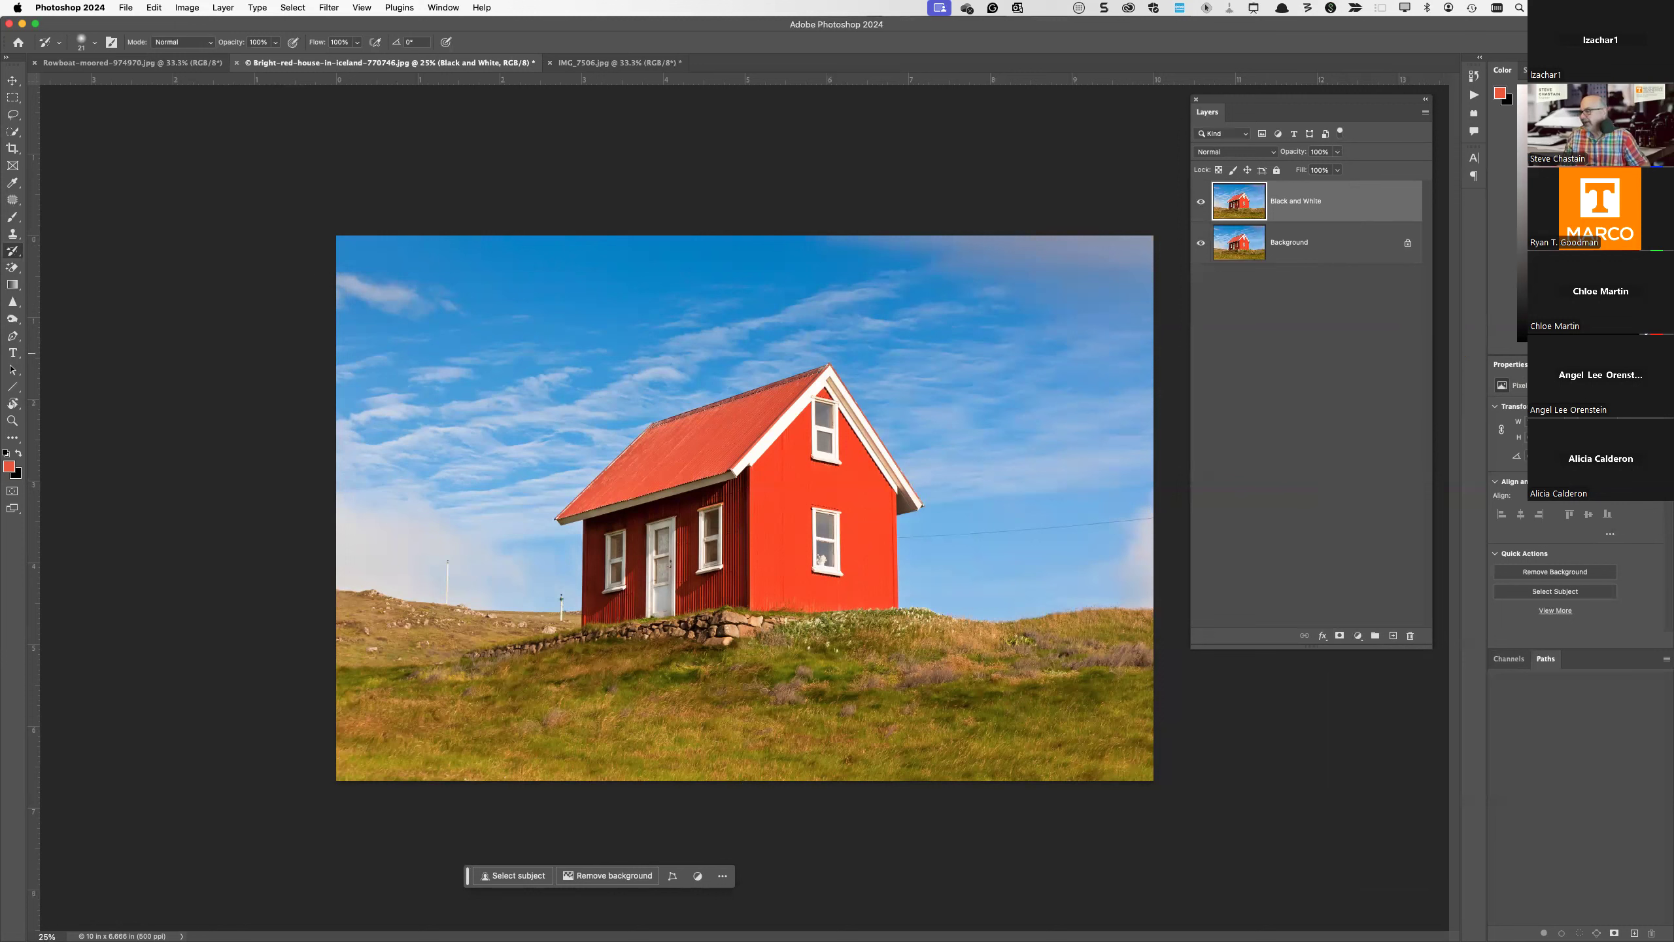
- Add a Hue/Saturation adjustment layer above the Black and White layer
click(1560, 365)
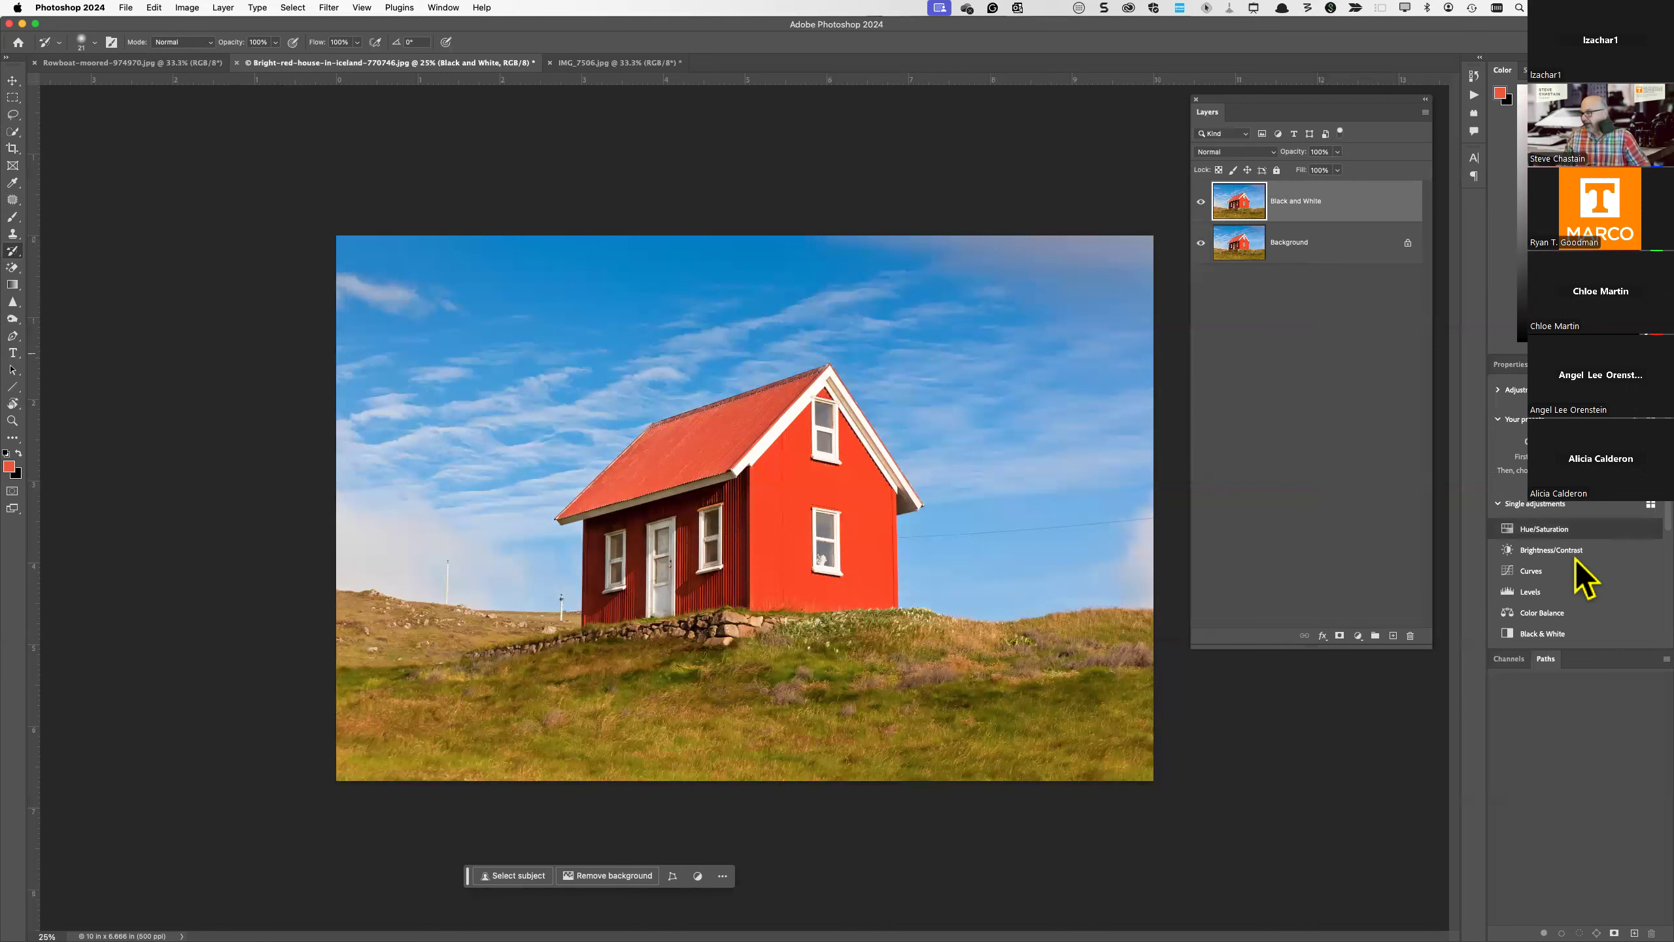
scroll(1578, 572, down, 3)
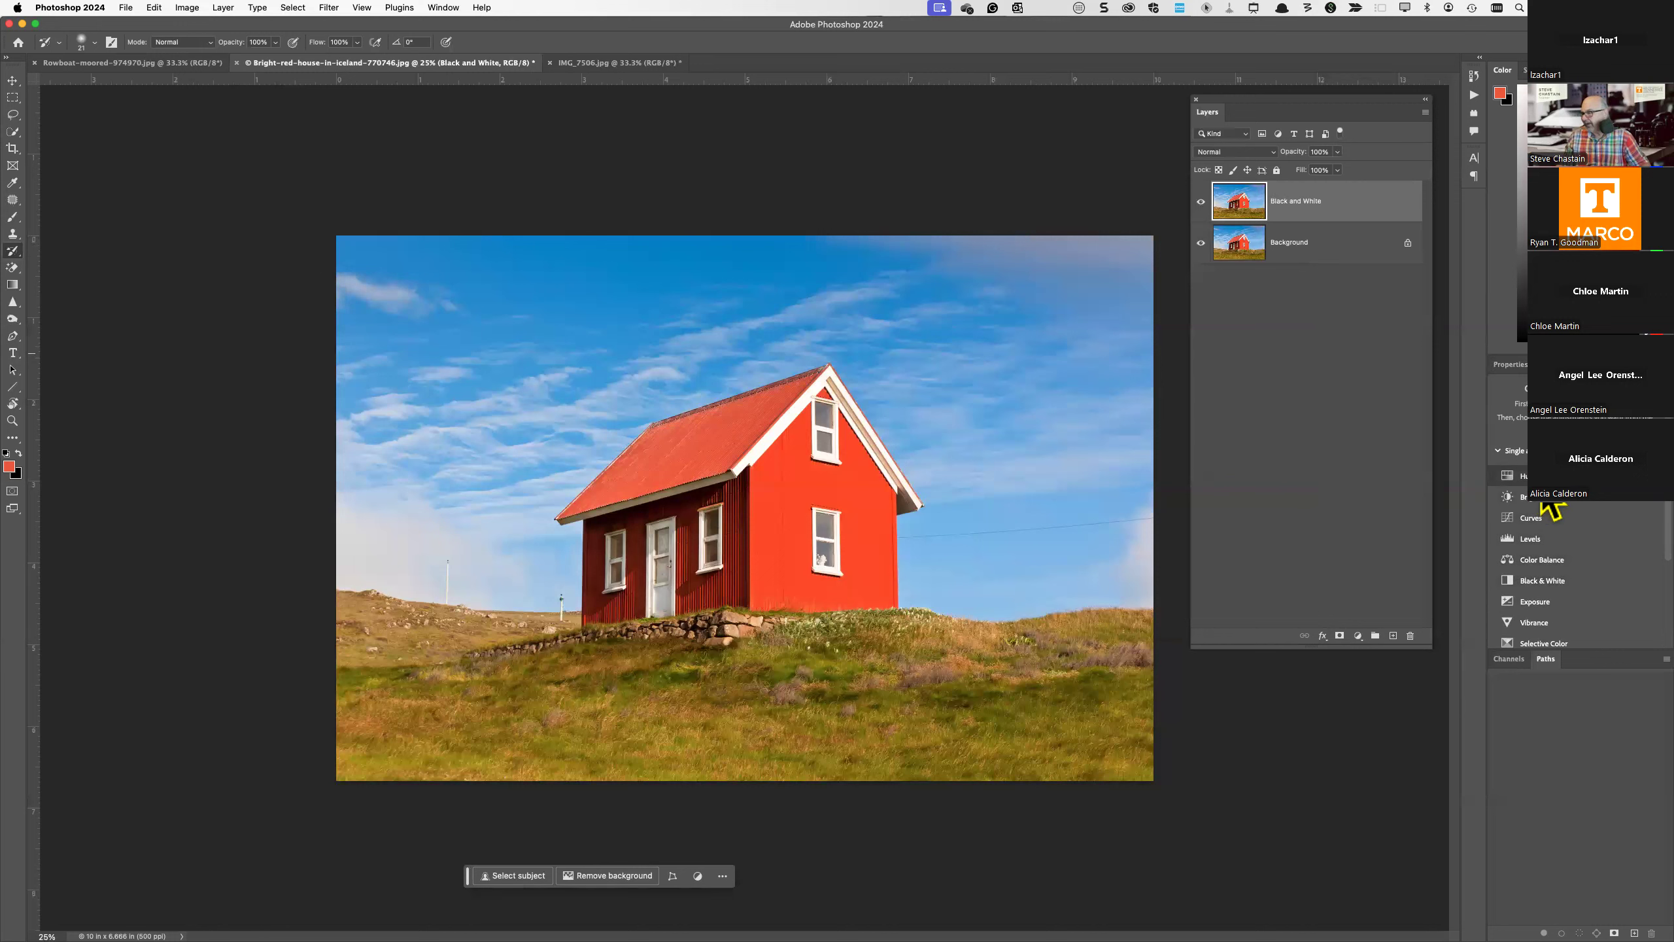
click(1534, 476)
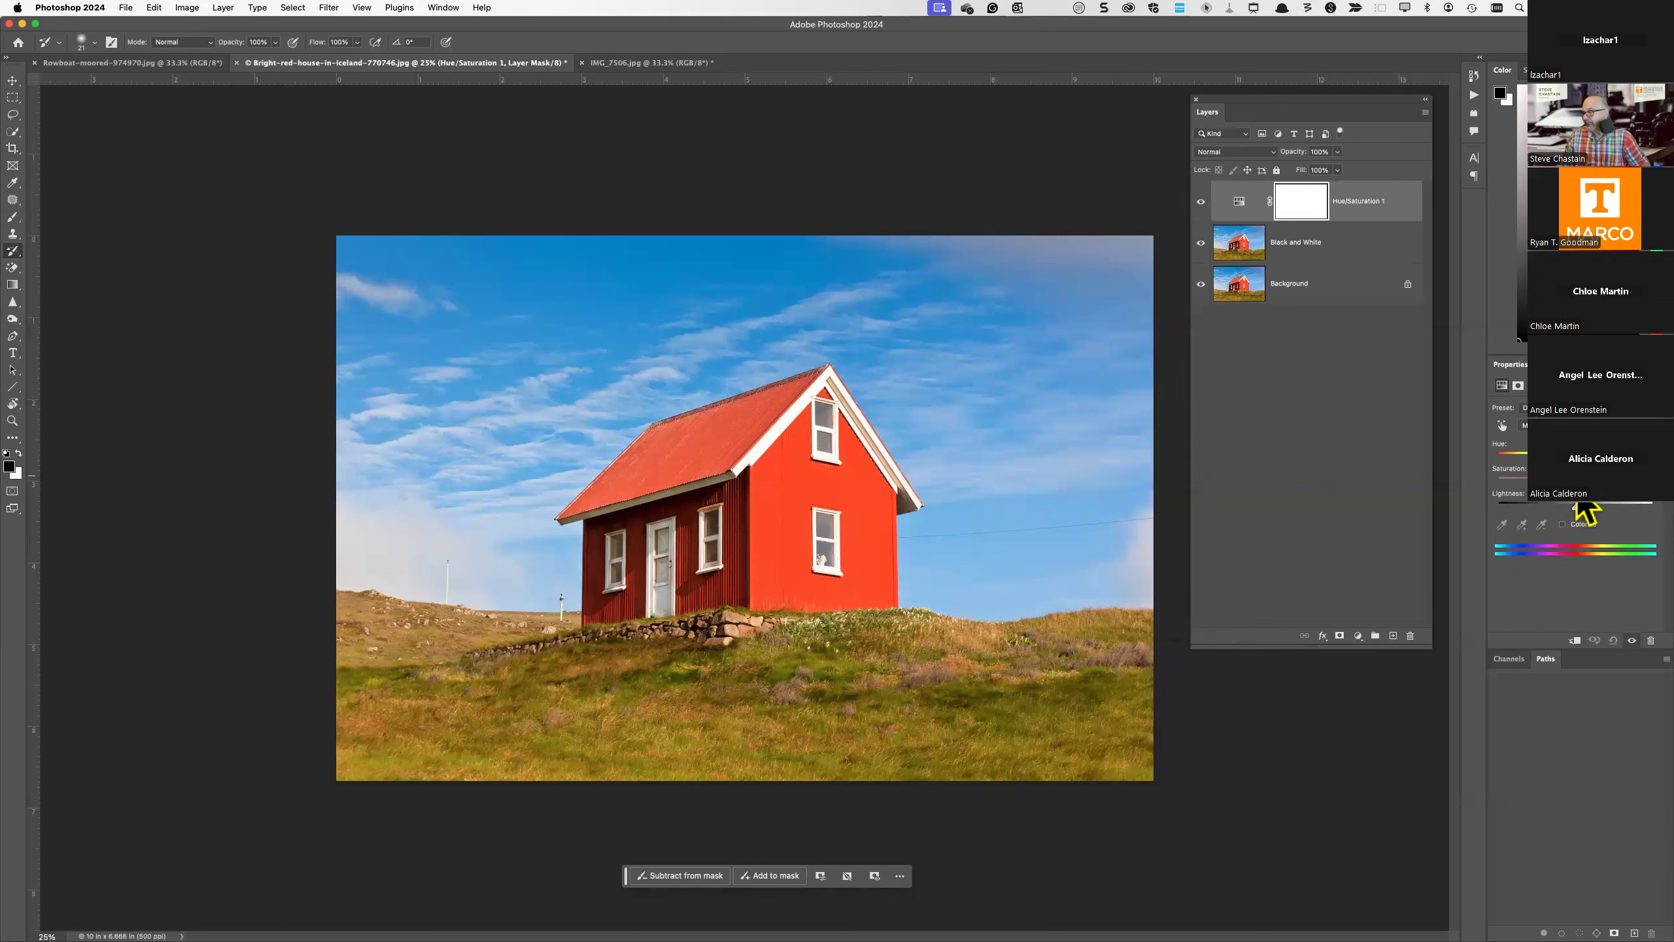
- Try both extremes of the adjustment's saturation, leave it at the minimum, and raise the lightness very slightly
drag(1574, 482, 1423, 488)
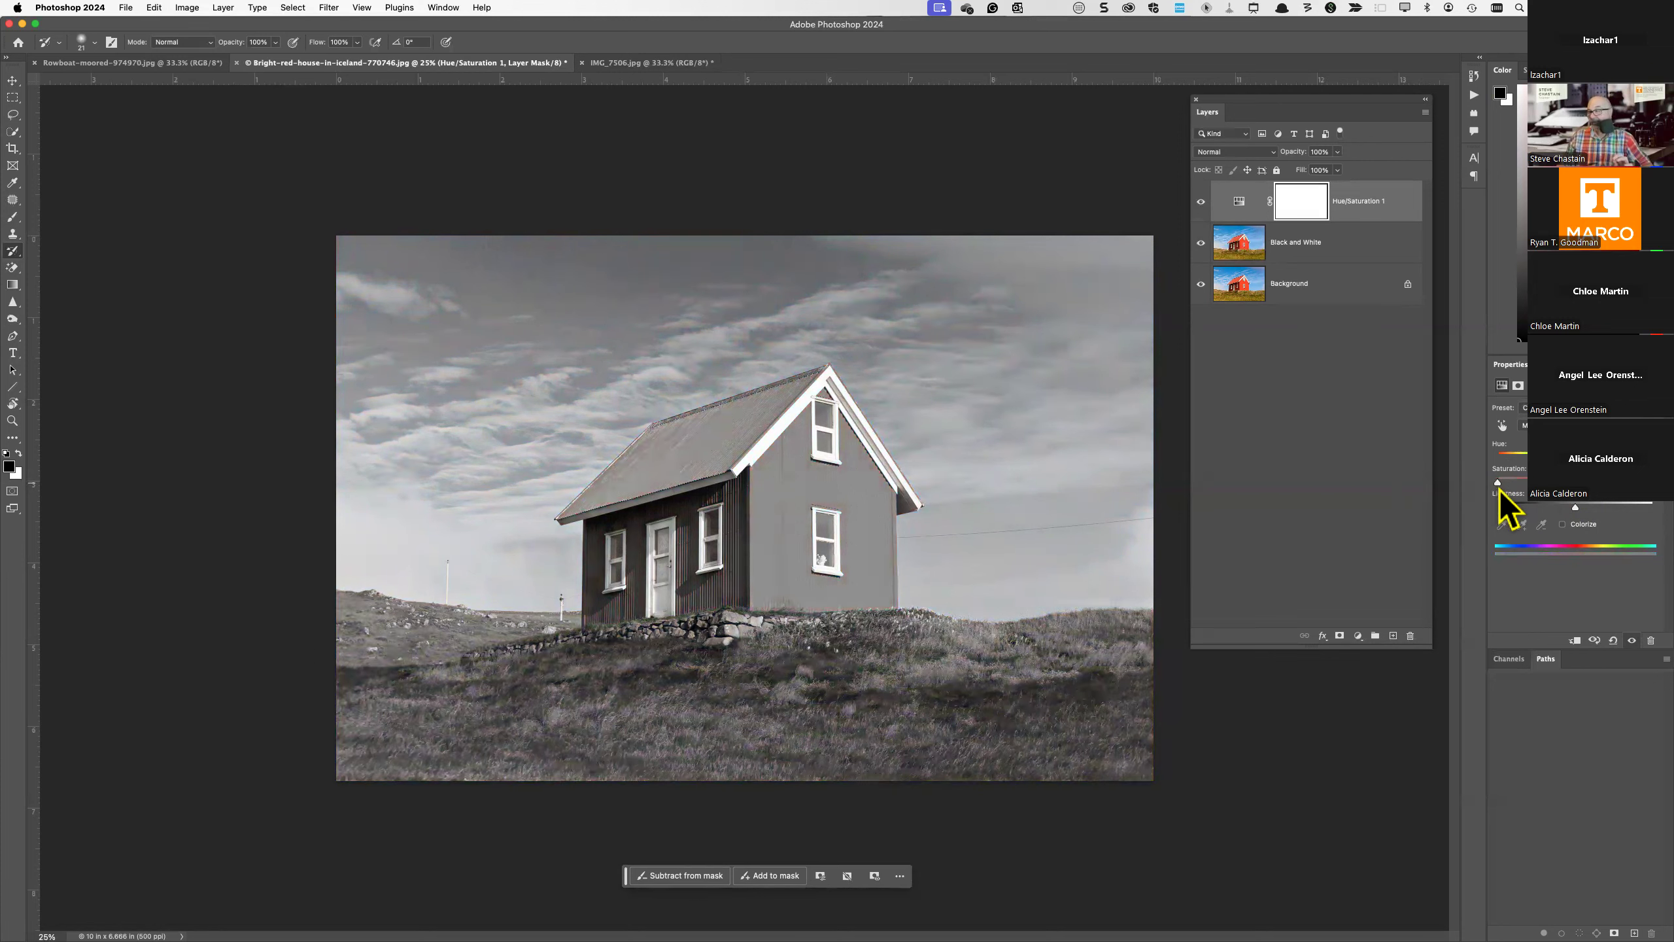
drag(1498, 487, 1643, 504)
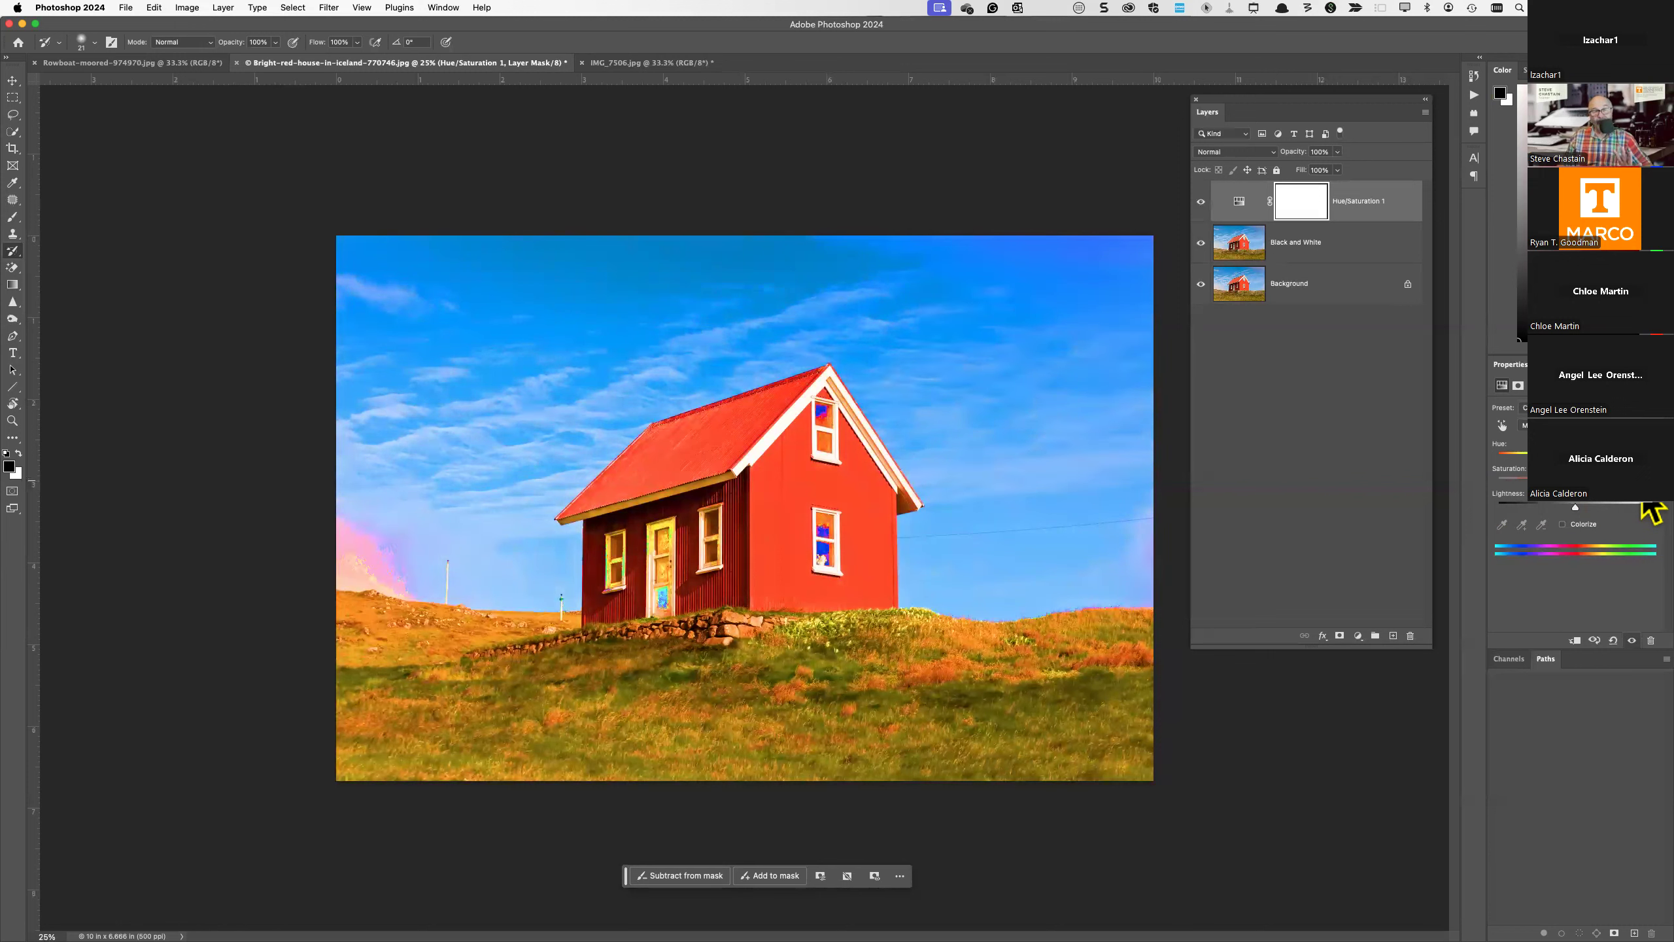
drag(1643, 503, 1474, 491)
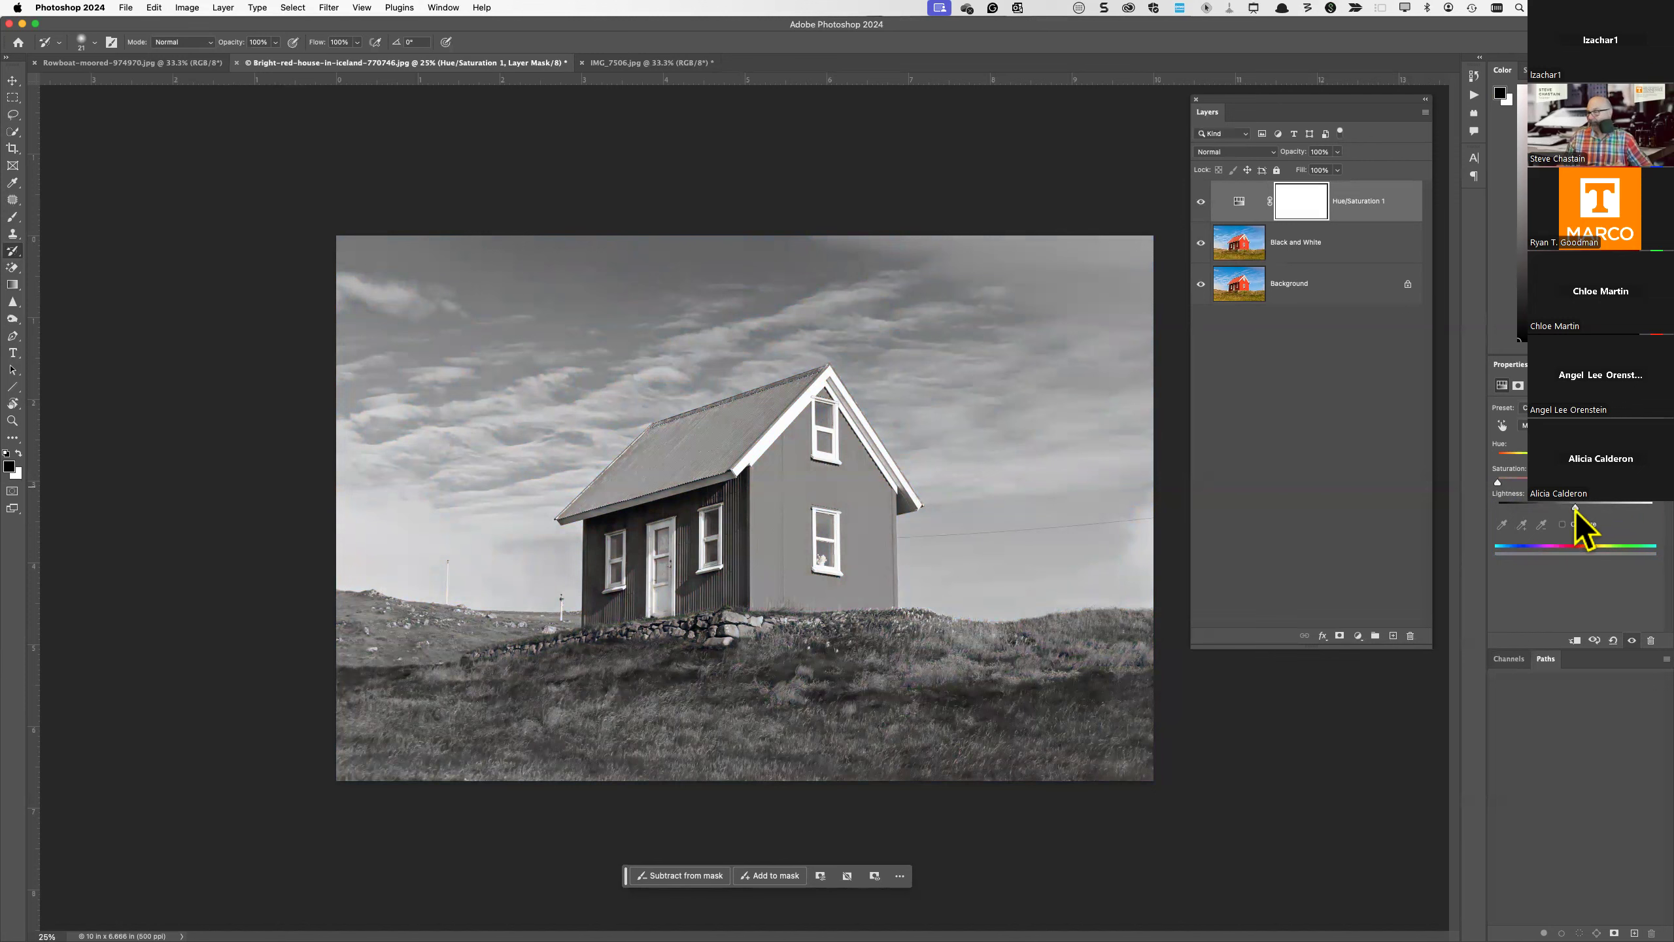
mouse_move(1576, 507)
mouse_down()
mouse_move(1557, 507)
mouse_move(1595, 508)
mouse_move(1577, 508)
mouse_up()
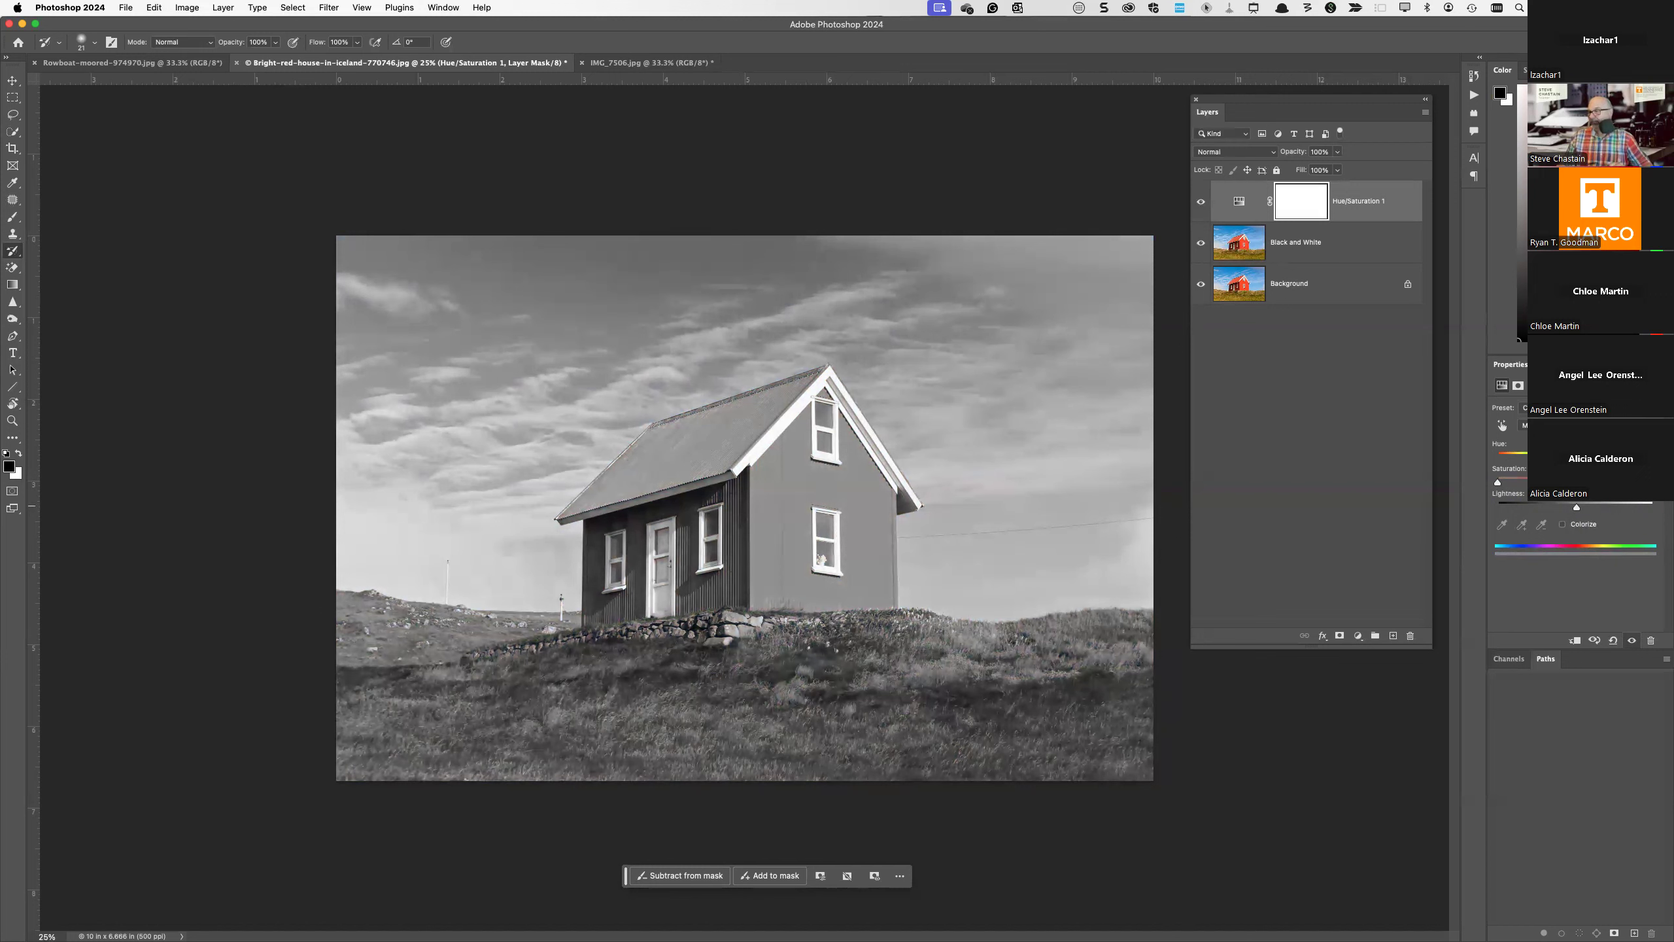
click(1346, 420)
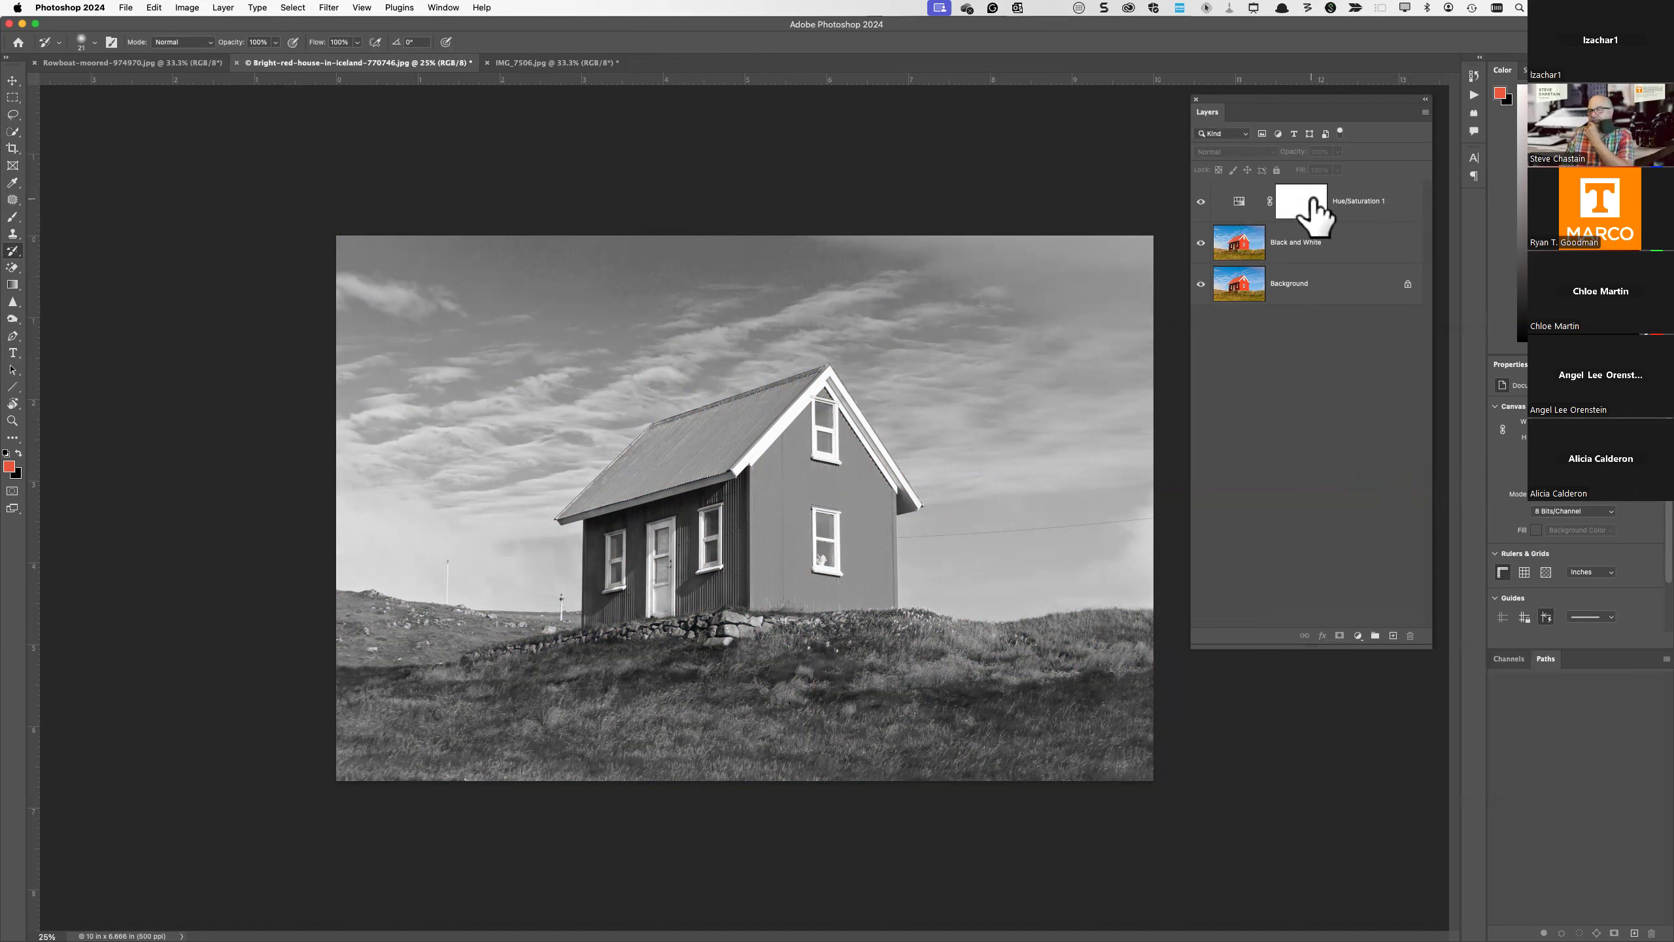
- Hide and show the Hue/Saturation layer repeatedly to compare the photo with and without the adjustment
click(1557, 364)
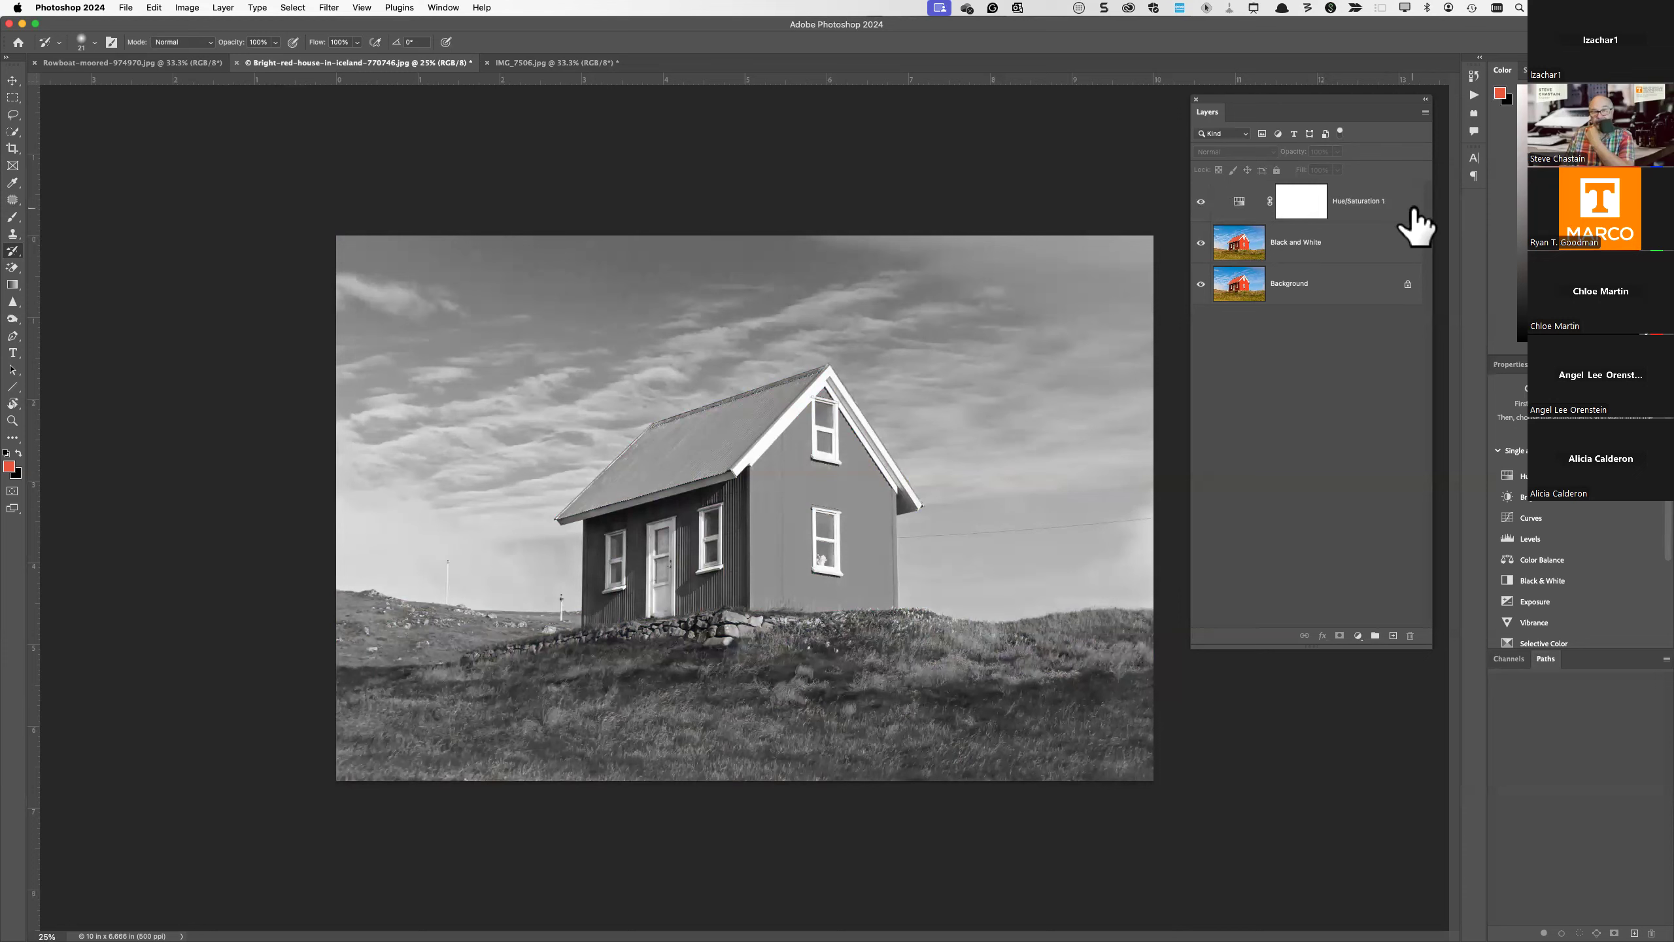
click(1200, 202)
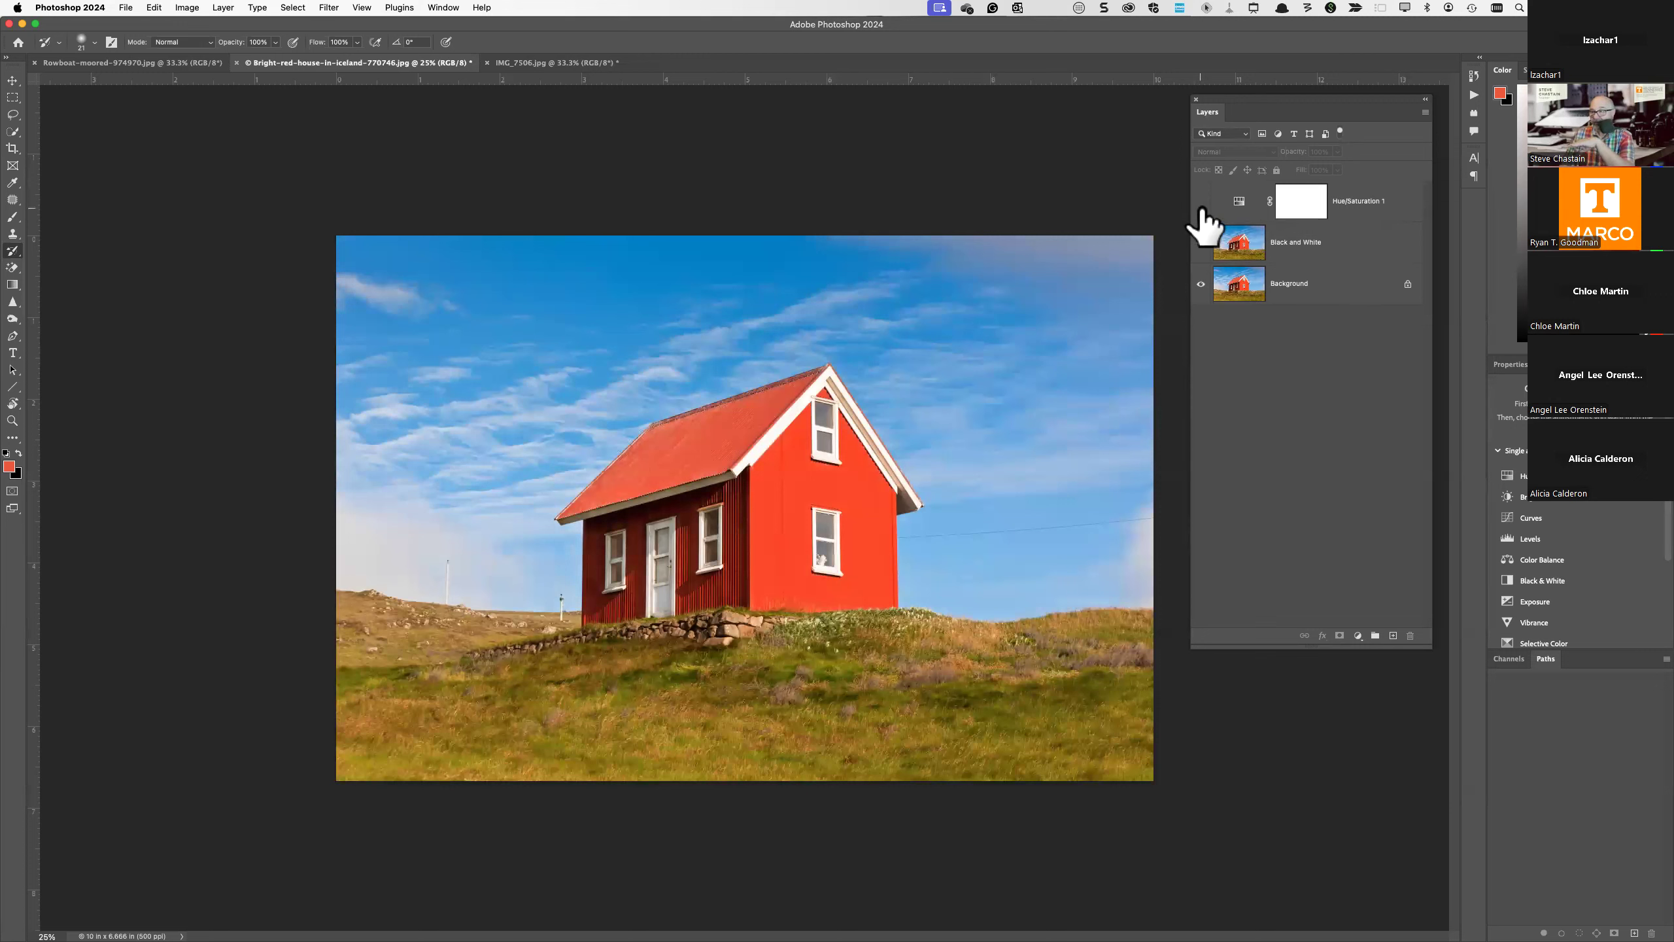
click(1200, 202)
click(1200, 203)
click(1201, 210)
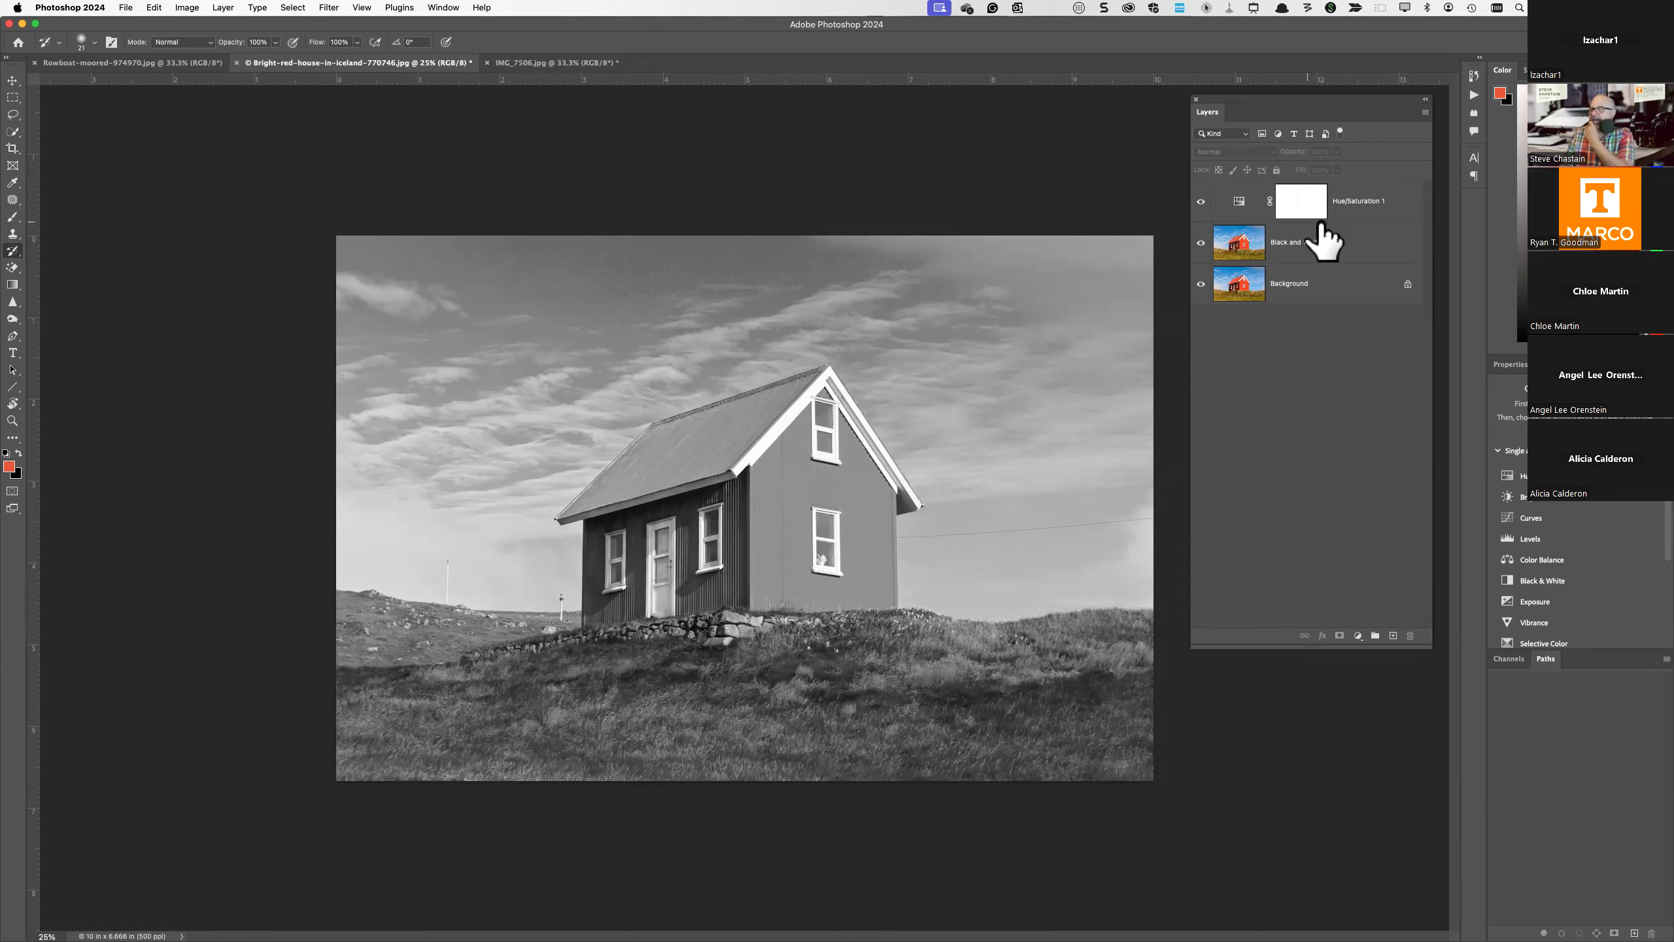
drag(1303, 185, 1282, 217)
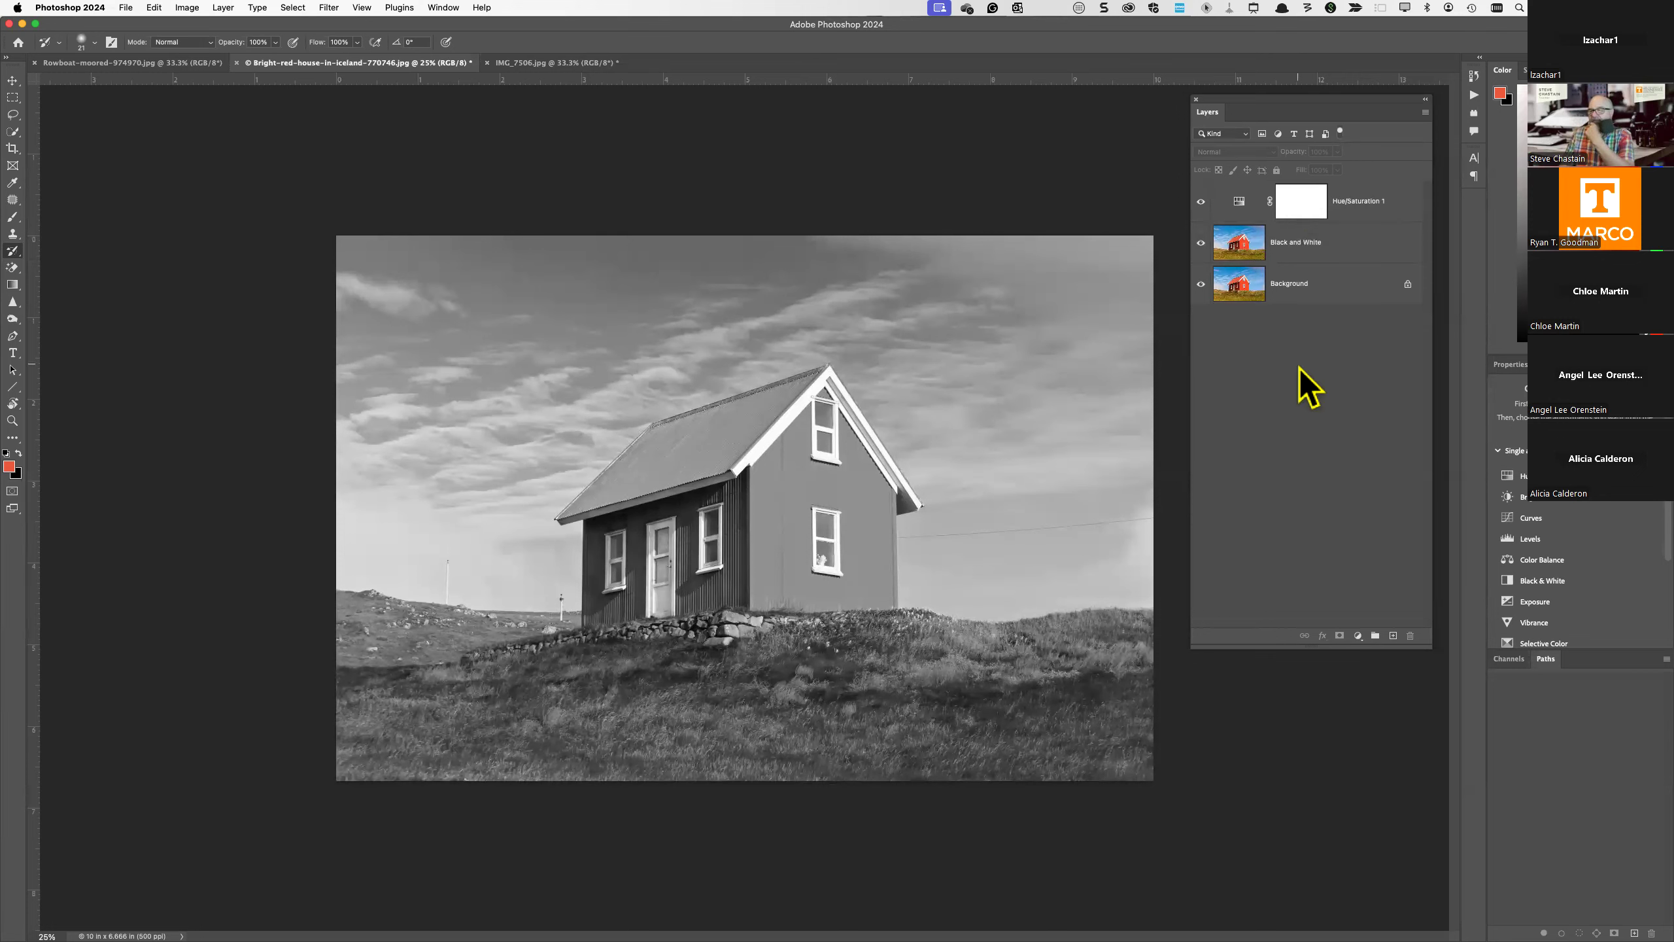
- Target the Hue/Saturation layer's mask and ready the Brush tool with black (000000) as the foreground color
click(1297, 201)
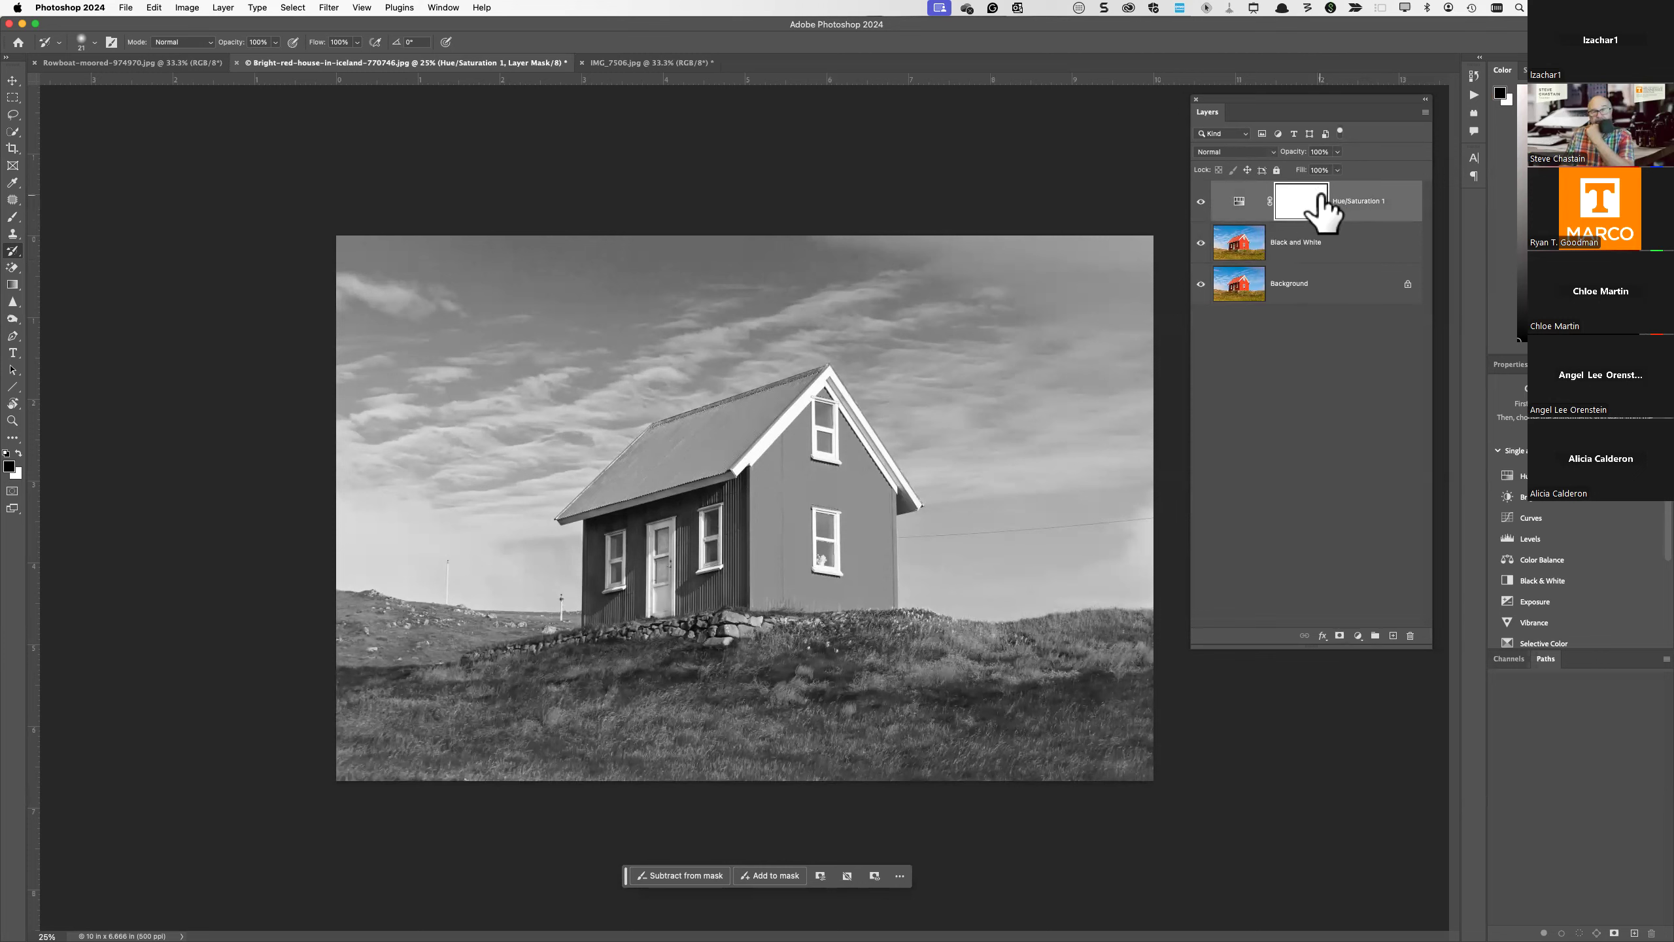
click(13, 223)
right_click(14, 223)
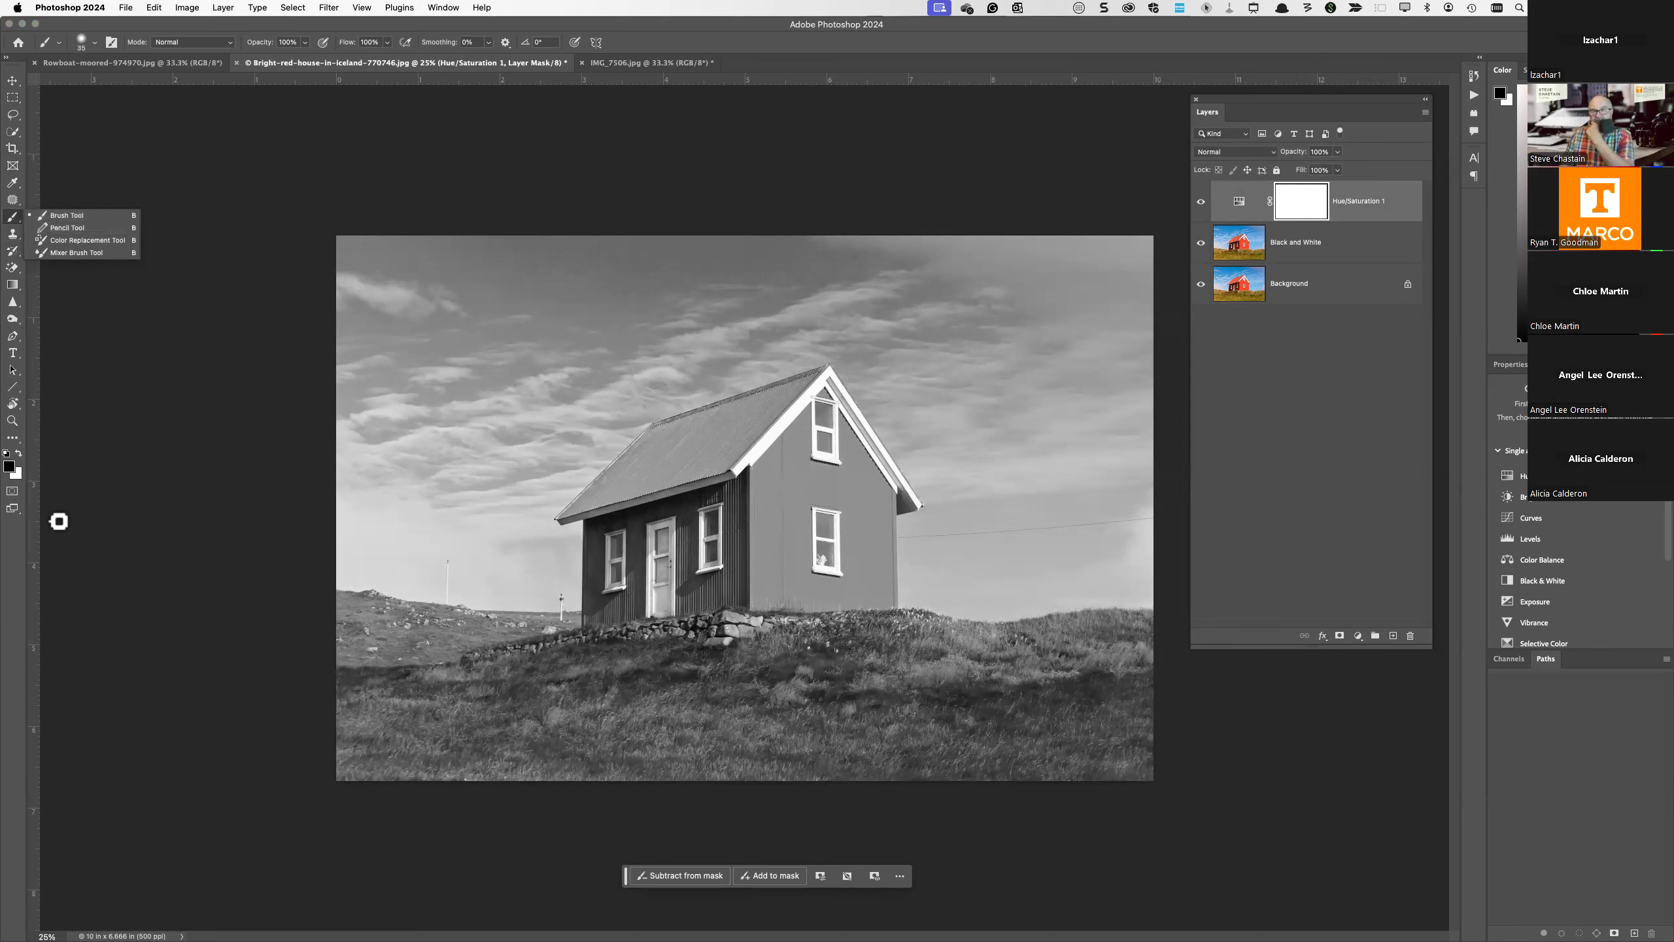
click(11, 541)
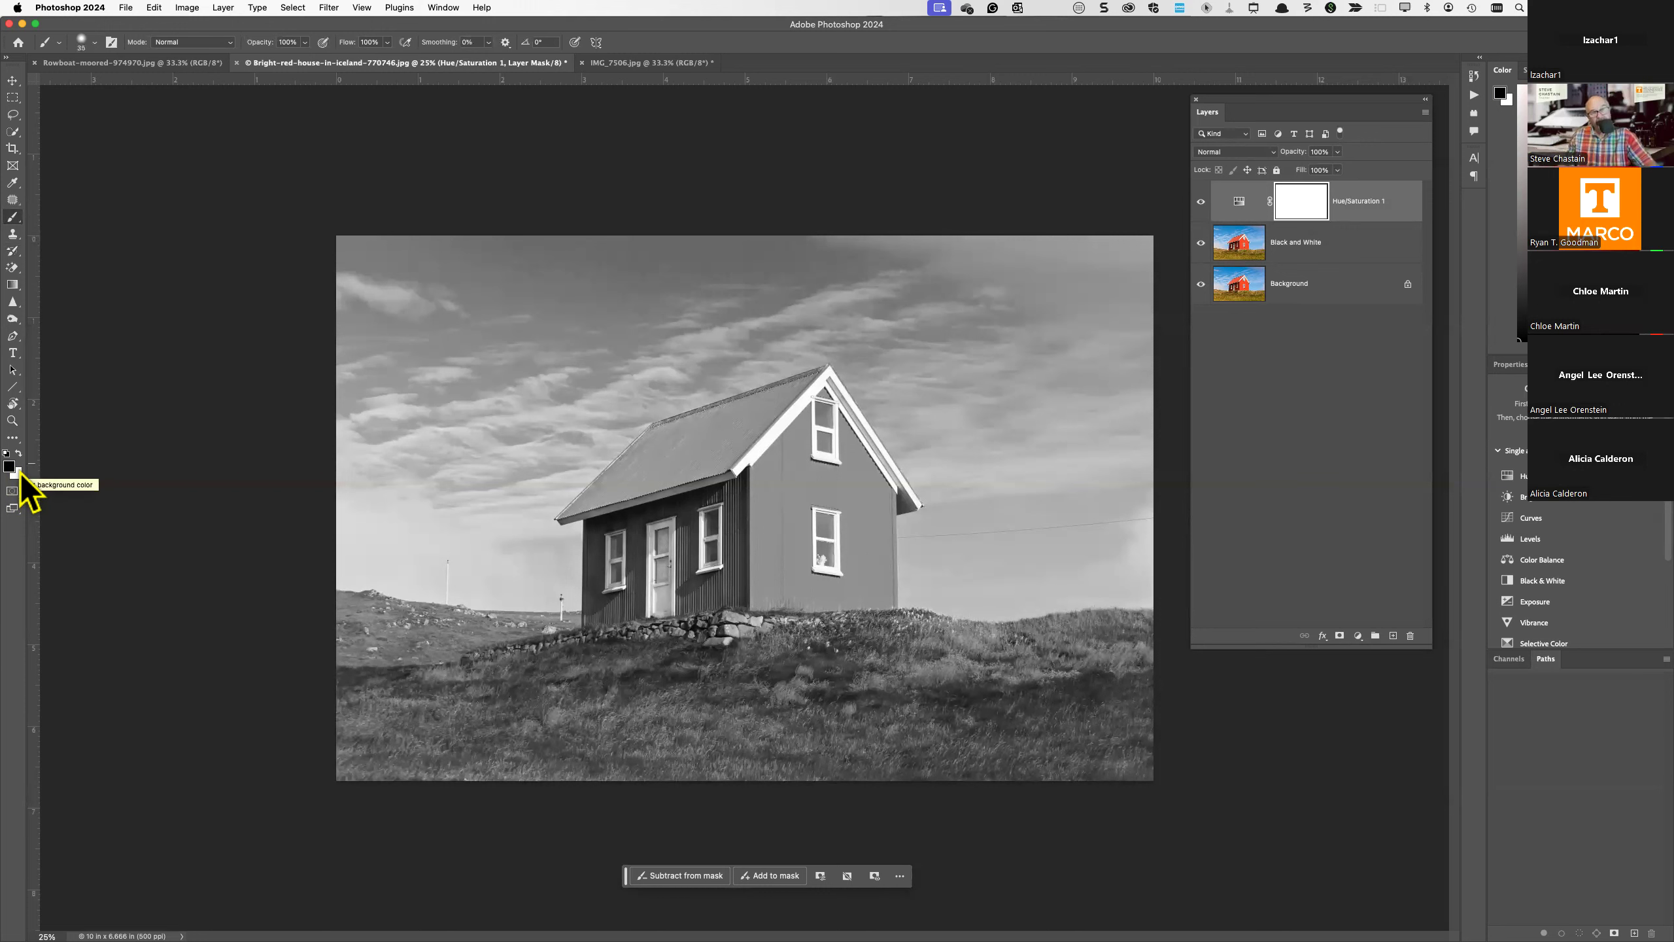
click(9, 467)
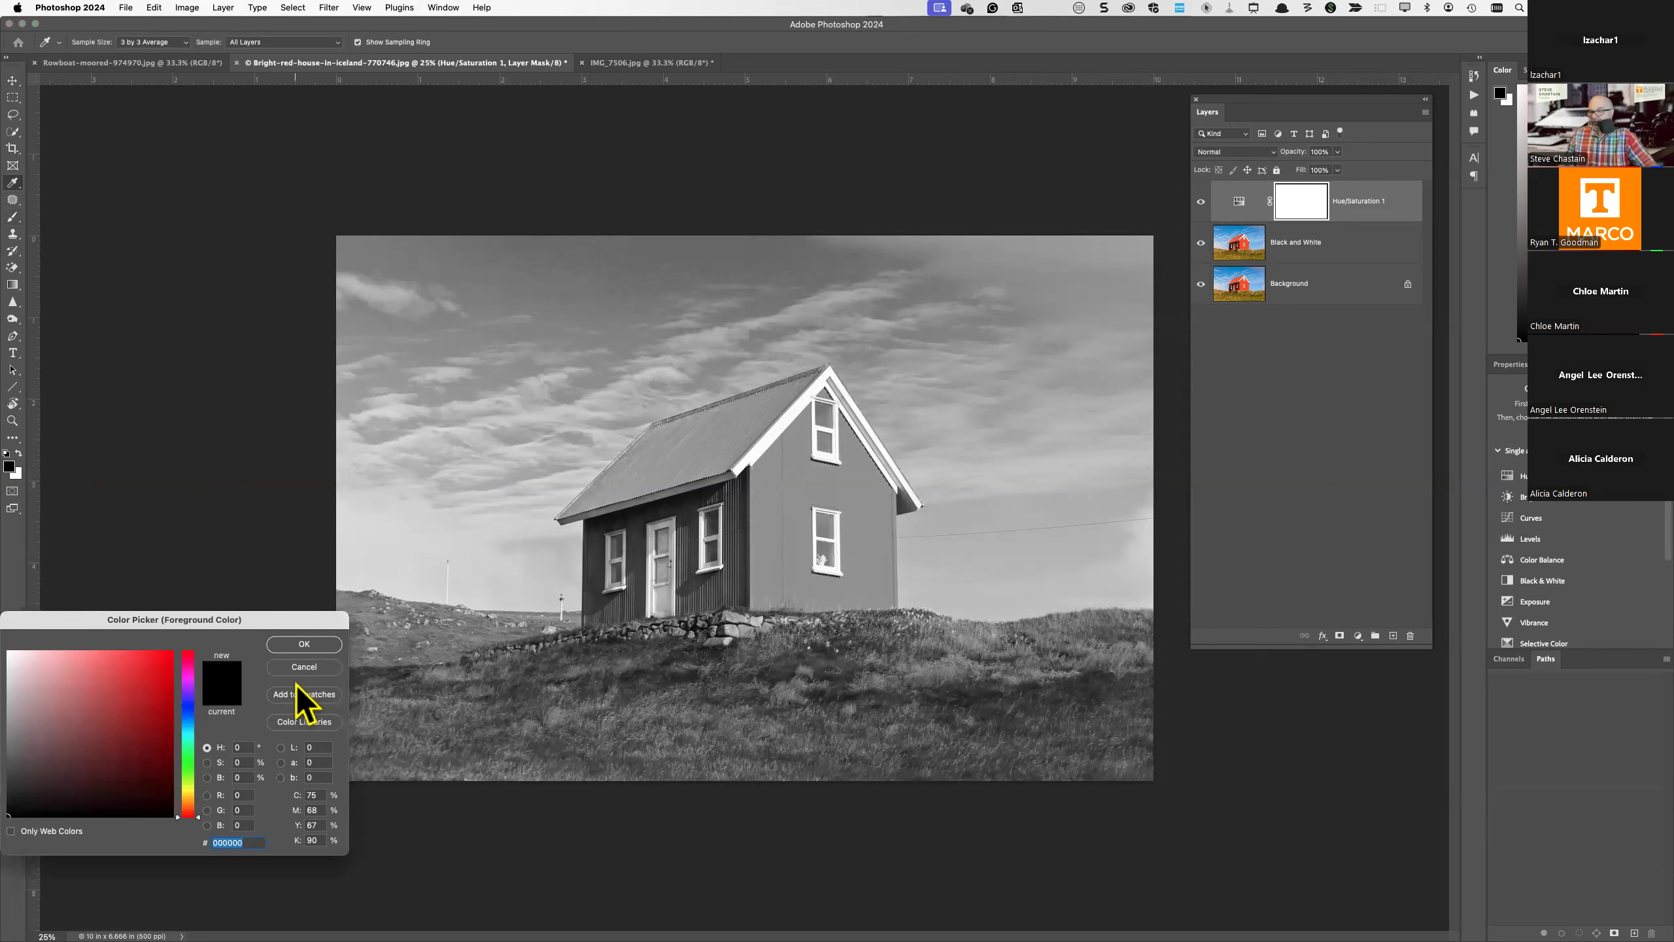
key(Return)
key(b)
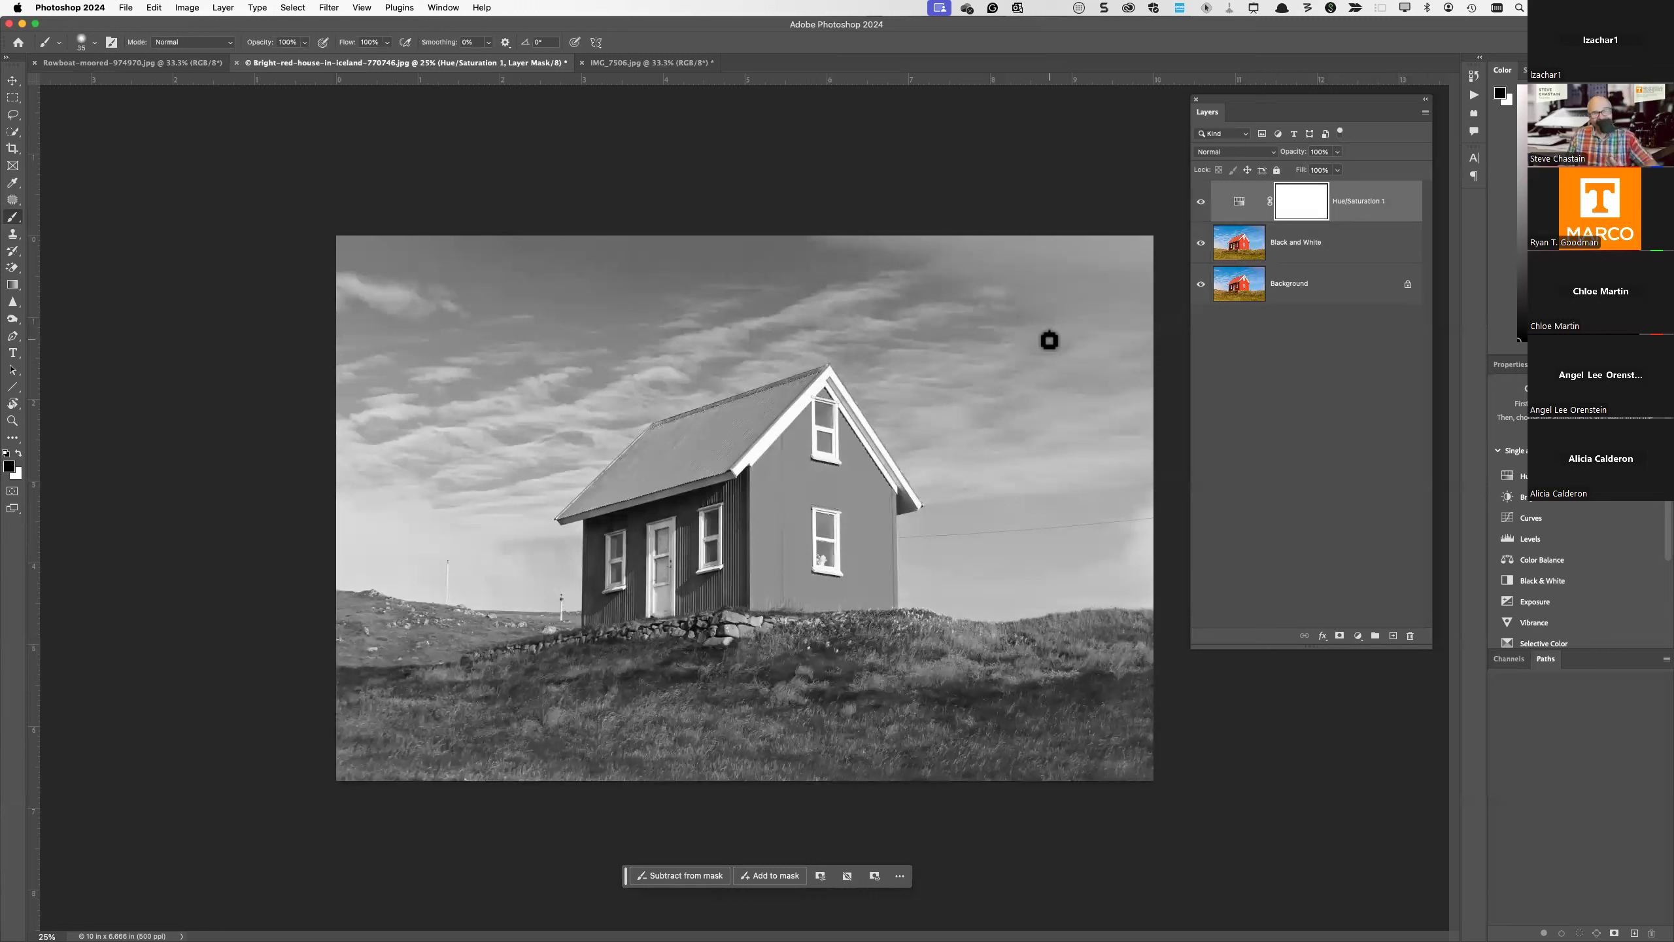
- Enlarge the brush and paint black on the Hue/Saturation mask over the grass and the house's roof
key(bracketright)
key(bracketright)
key(bracketright)
key(bracketright)
key(bracketright)
key(bracketright)
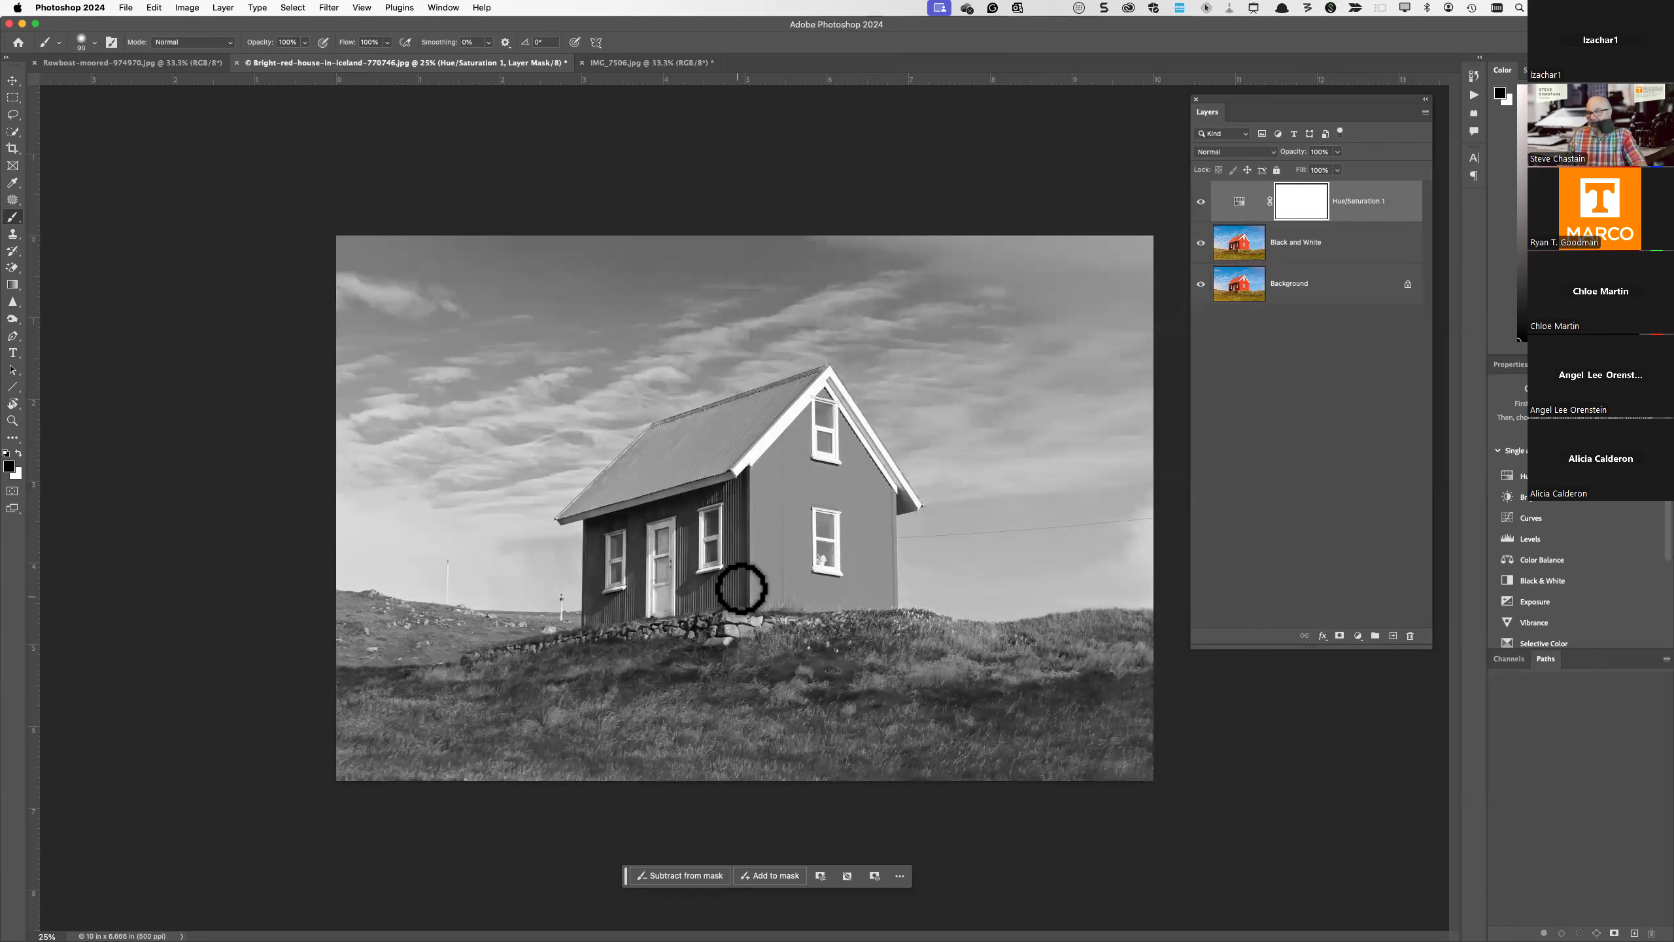
mouse_move(353, 686)
mouse_down()
mouse_move(614, 663)
mouse_move(342, 671)
mouse_move(500, 680)
mouse_move(340, 683)
mouse_move(550, 705)
mouse_move(336, 710)
mouse_move(516, 714)
mouse_move(361, 724)
mouse_move(507, 742)
mouse_move(348, 761)
mouse_move(454, 774)
mouse_move(400, 776)
mouse_move(742, 769)
mouse_move(483, 760)
mouse_move(805, 730)
mouse_move(563, 733)
mouse_move(542, 698)
mouse_move(903, 687)
mouse_move(602, 667)
mouse_move(984, 689)
mouse_move(1102, 676)
mouse_move(818, 696)
mouse_move(1004, 723)
mouse_move(992, 743)
mouse_move(927, 753)
mouse_move(1135, 754)
mouse_move(765, 764)
mouse_move(692, 749)
mouse_move(897, 673)
mouse_move(702, 673)
mouse_up()
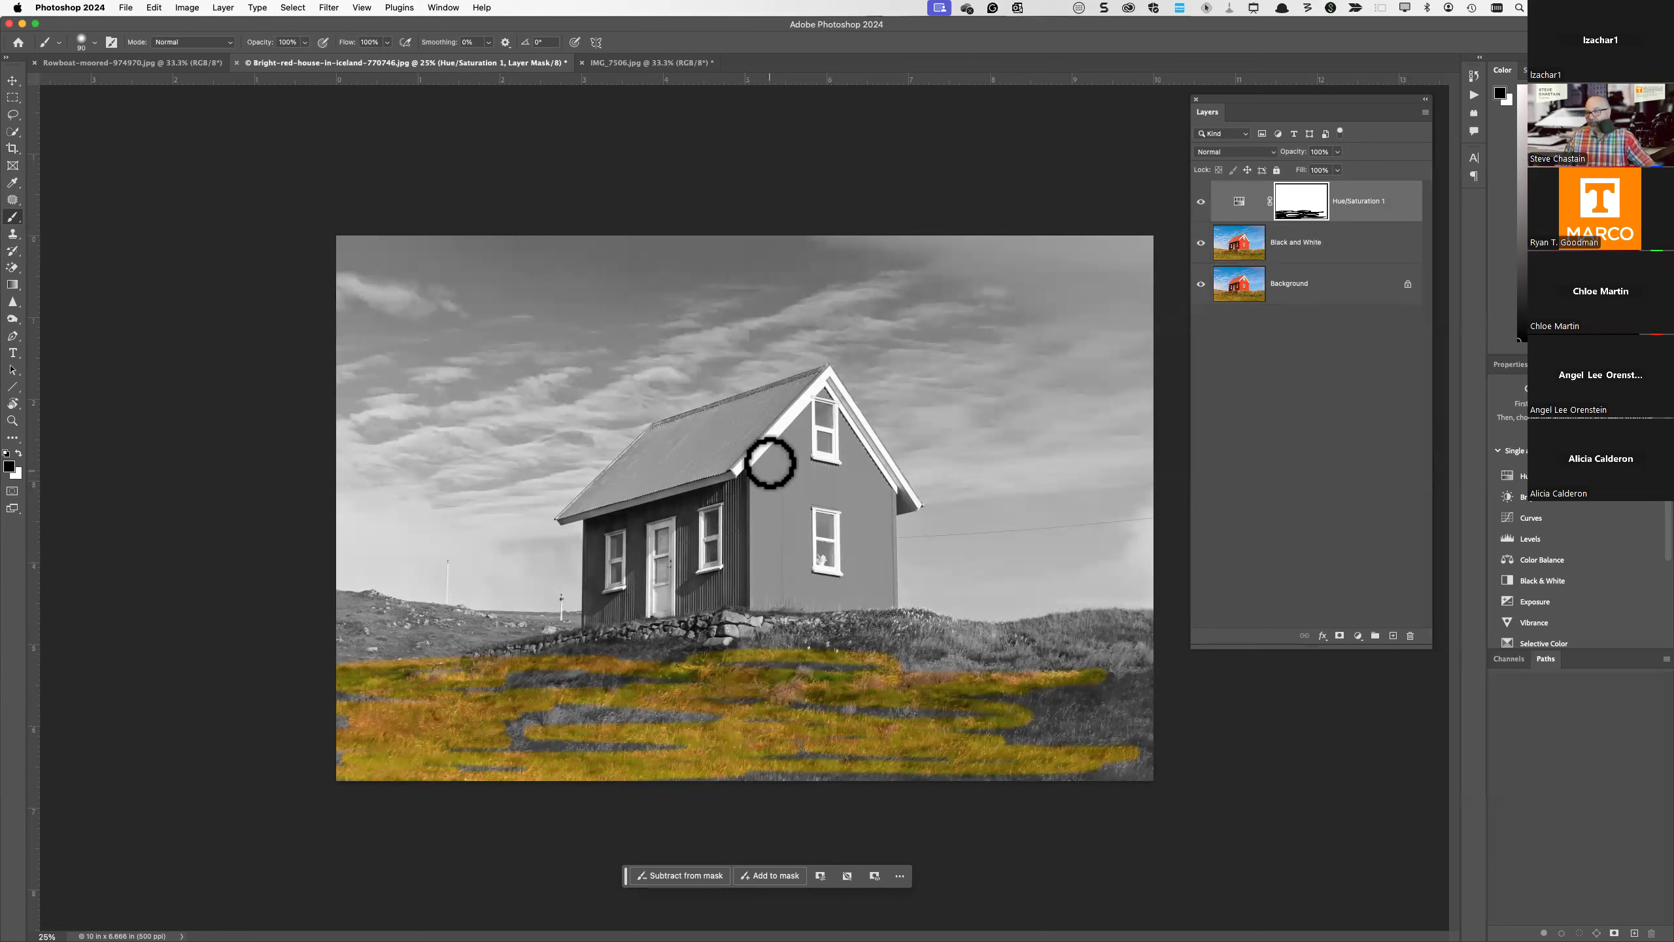
mouse_move(801, 382)
mouse_down()
mouse_move(713, 471)
mouse_move(556, 511)
mouse_move(684, 494)
mouse_move(699, 484)
mouse_move(539, 484)
mouse_move(702, 482)
mouse_move(584, 488)
mouse_move(670, 461)
mouse_move(653, 452)
mouse_move(619, 486)
mouse_move(656, 428)
mouse_move(800, 392)
mouse_move(674, 425)
mouse_move(758, 429)
mouse_move(664, 441)
mouse_move(746, 432)
mouse_move(667, 448)
mouse_move(729, 443)
mouse_move(702, 461)
mouse_move(767, 416)
mouse_move(593, 505)
mouse_up()
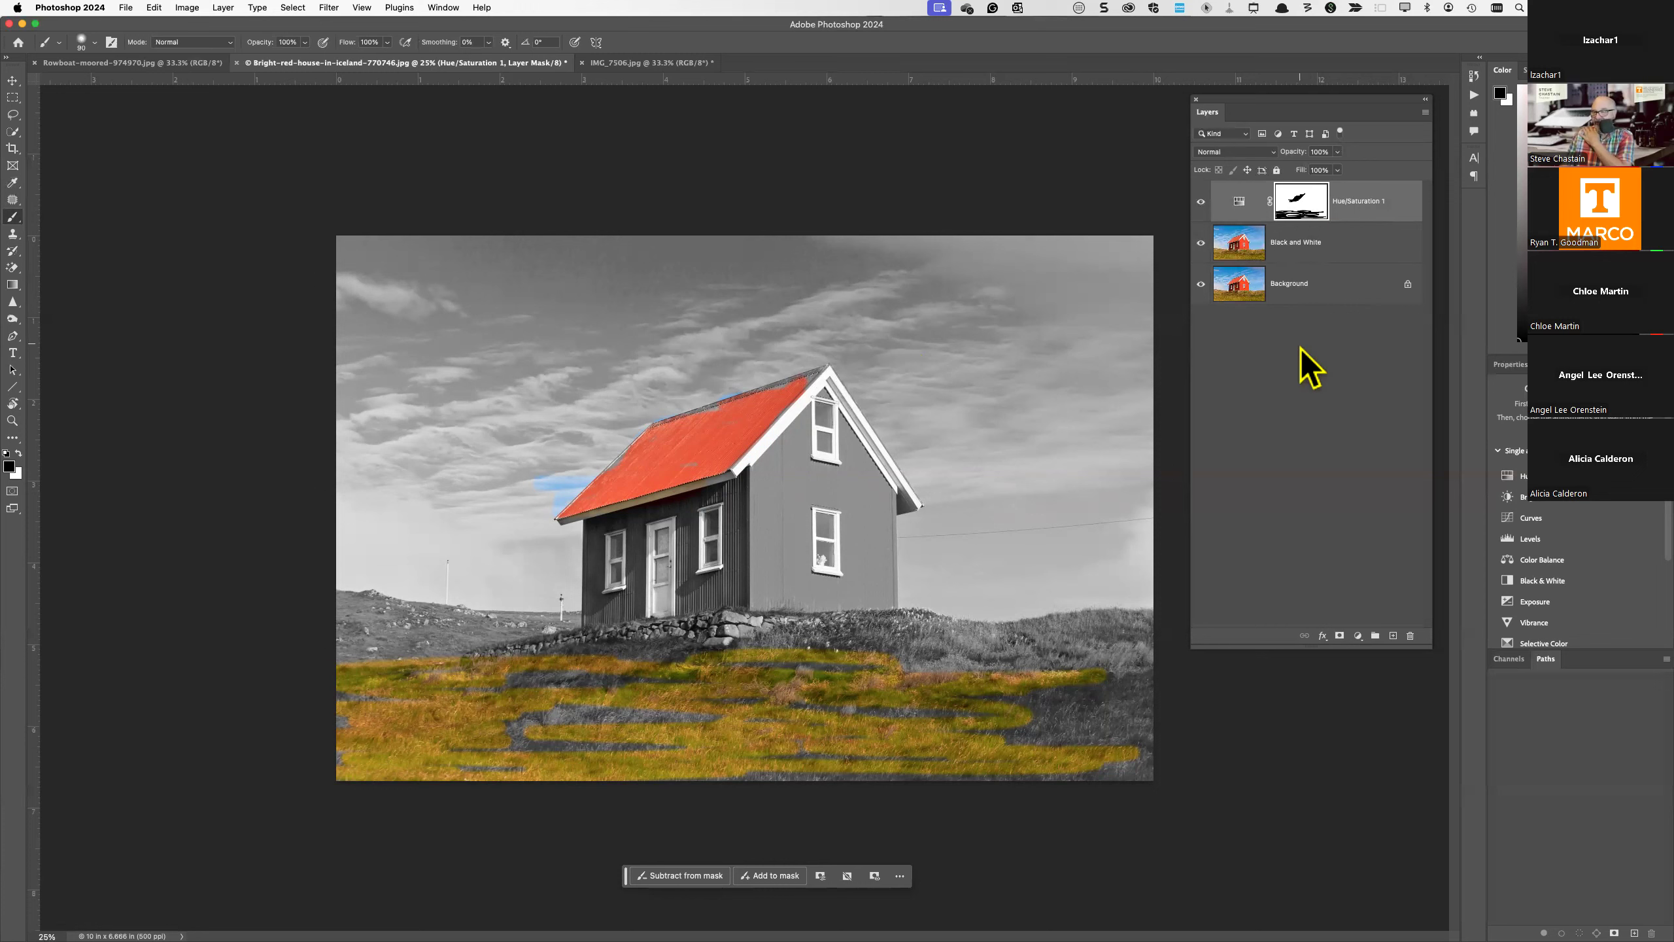
- Toggle the masked Hue/Saturation layer's visibility to compare the partly colored photo with the original, leaving the layer shown
click(1200, 202)
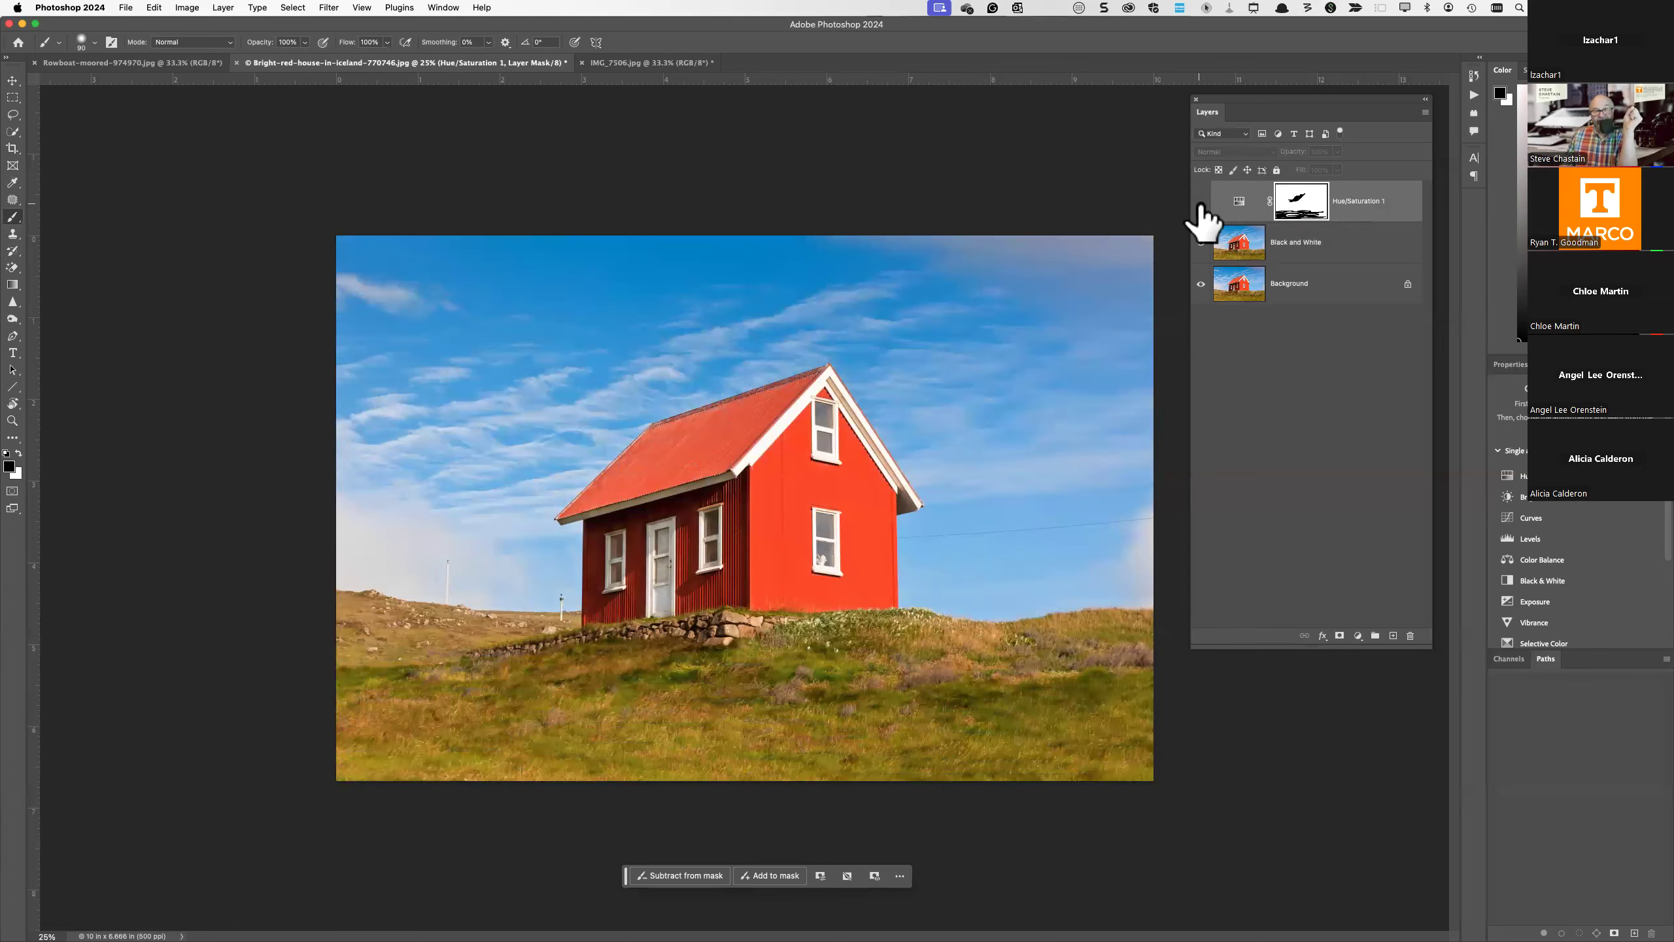
click(1200, 202)
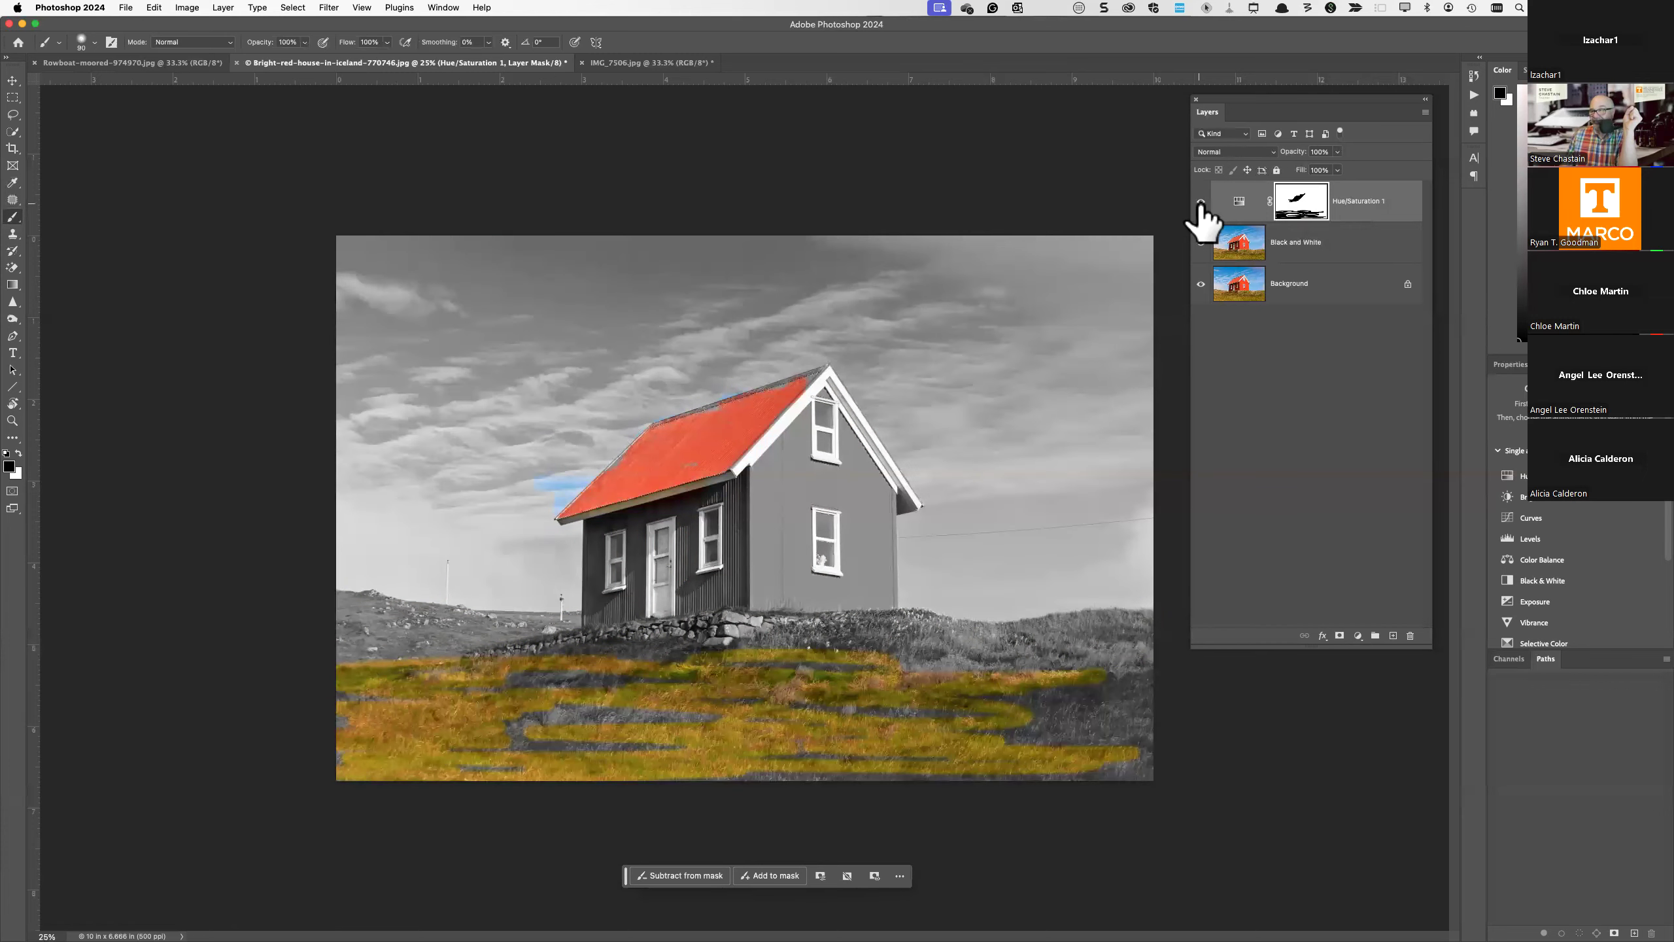
click(1200, 202)
click(1200, 202)
click(1200, 202)
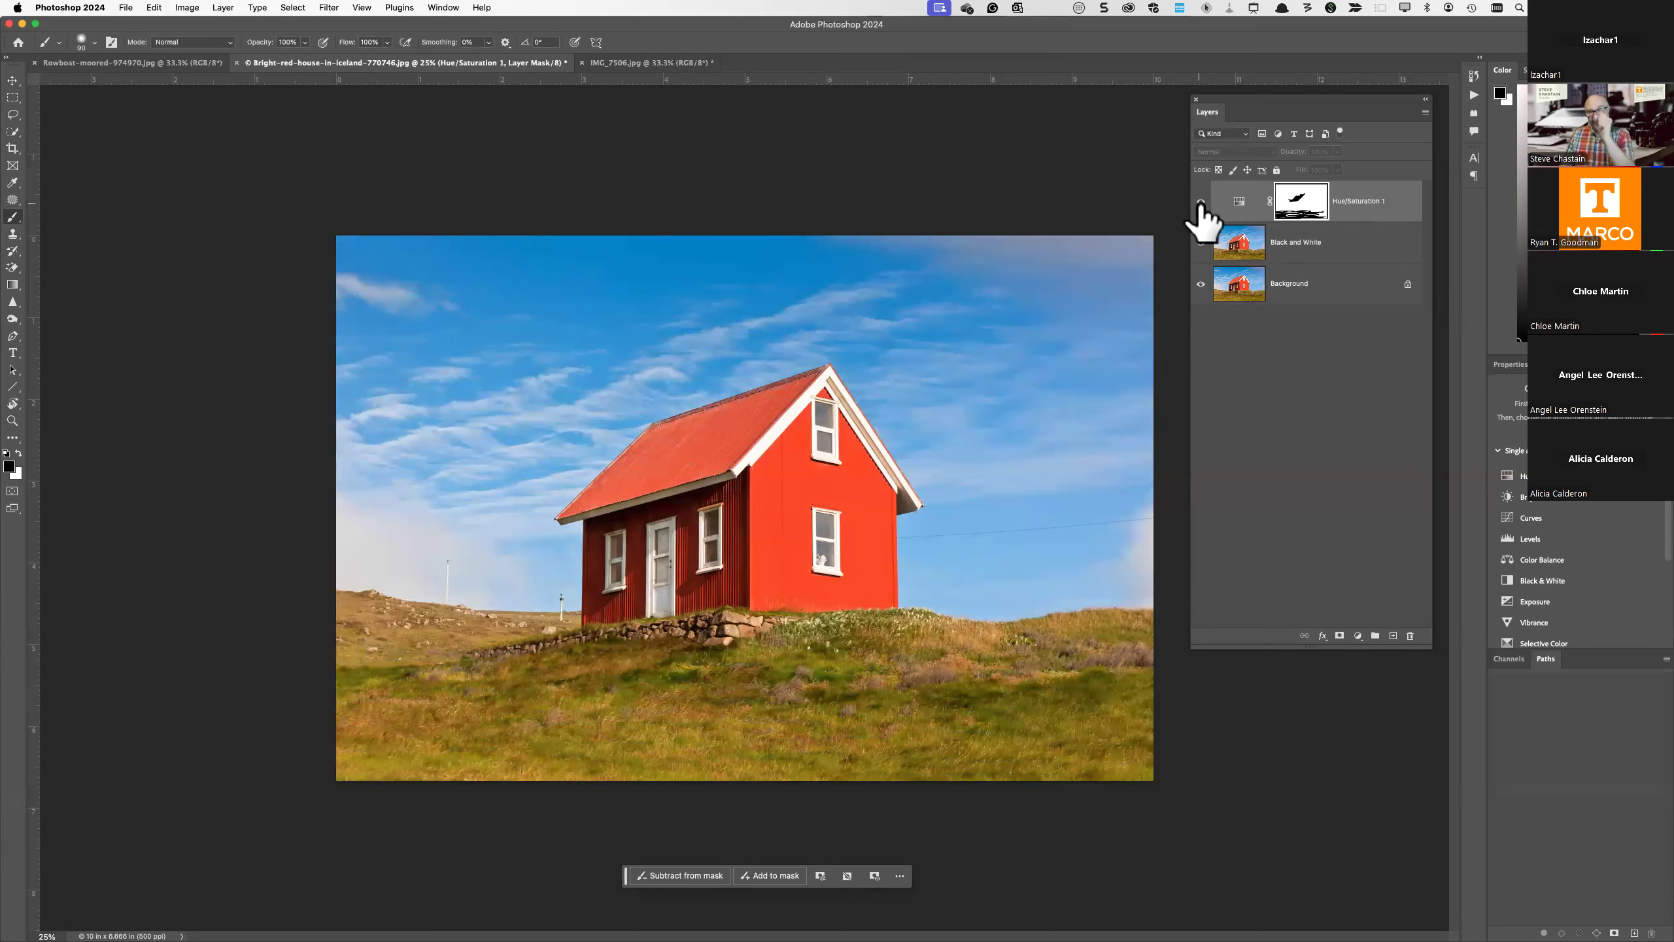
click(1200, 202)
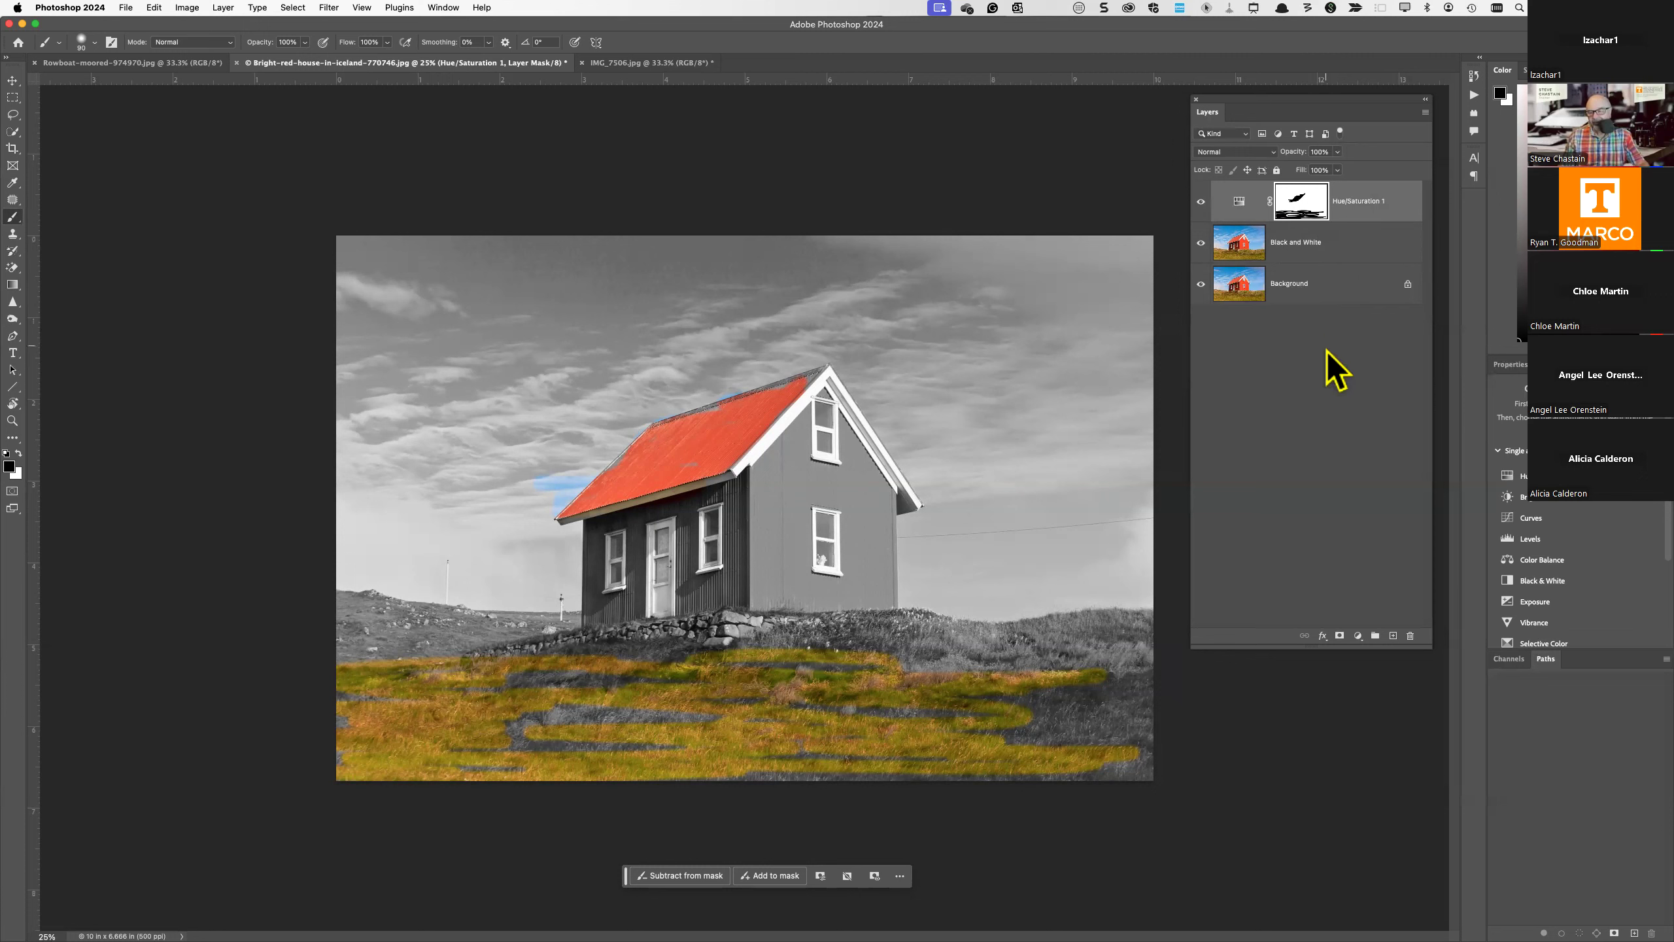
- Delete the Hue/Saturation adjustment layer together with its painted mask
drag(1390, 210, 1410, 636)
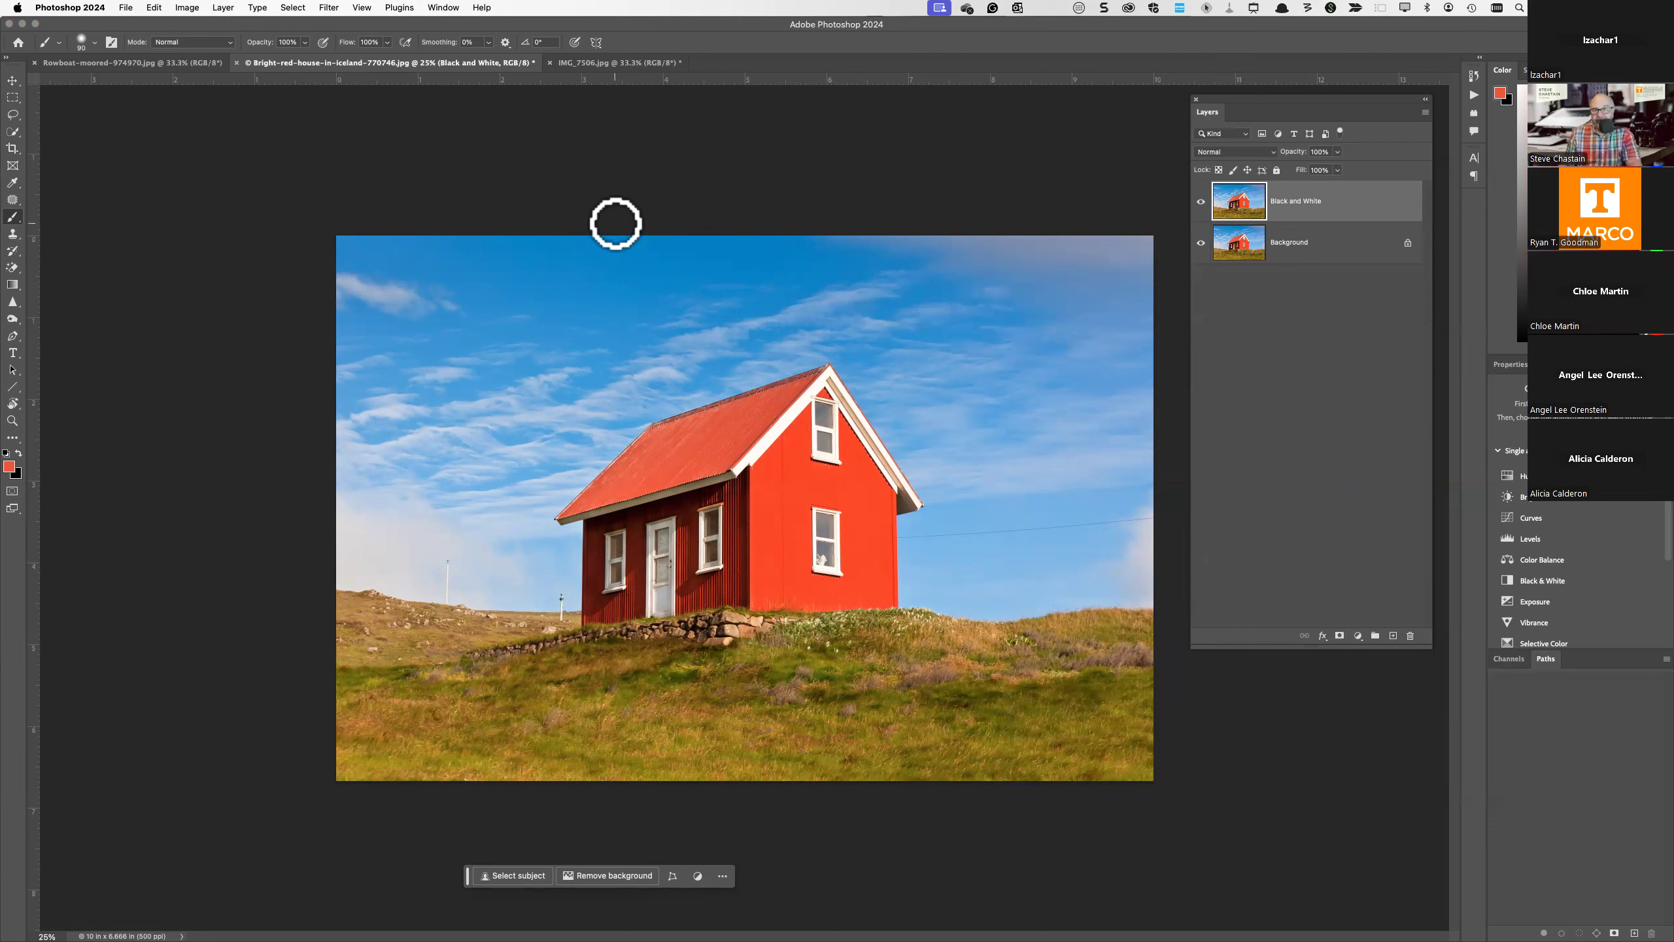
- Select the sky with the Quick Selection tool and copy it from the Black and White layer to a new layer
click(13, 115)
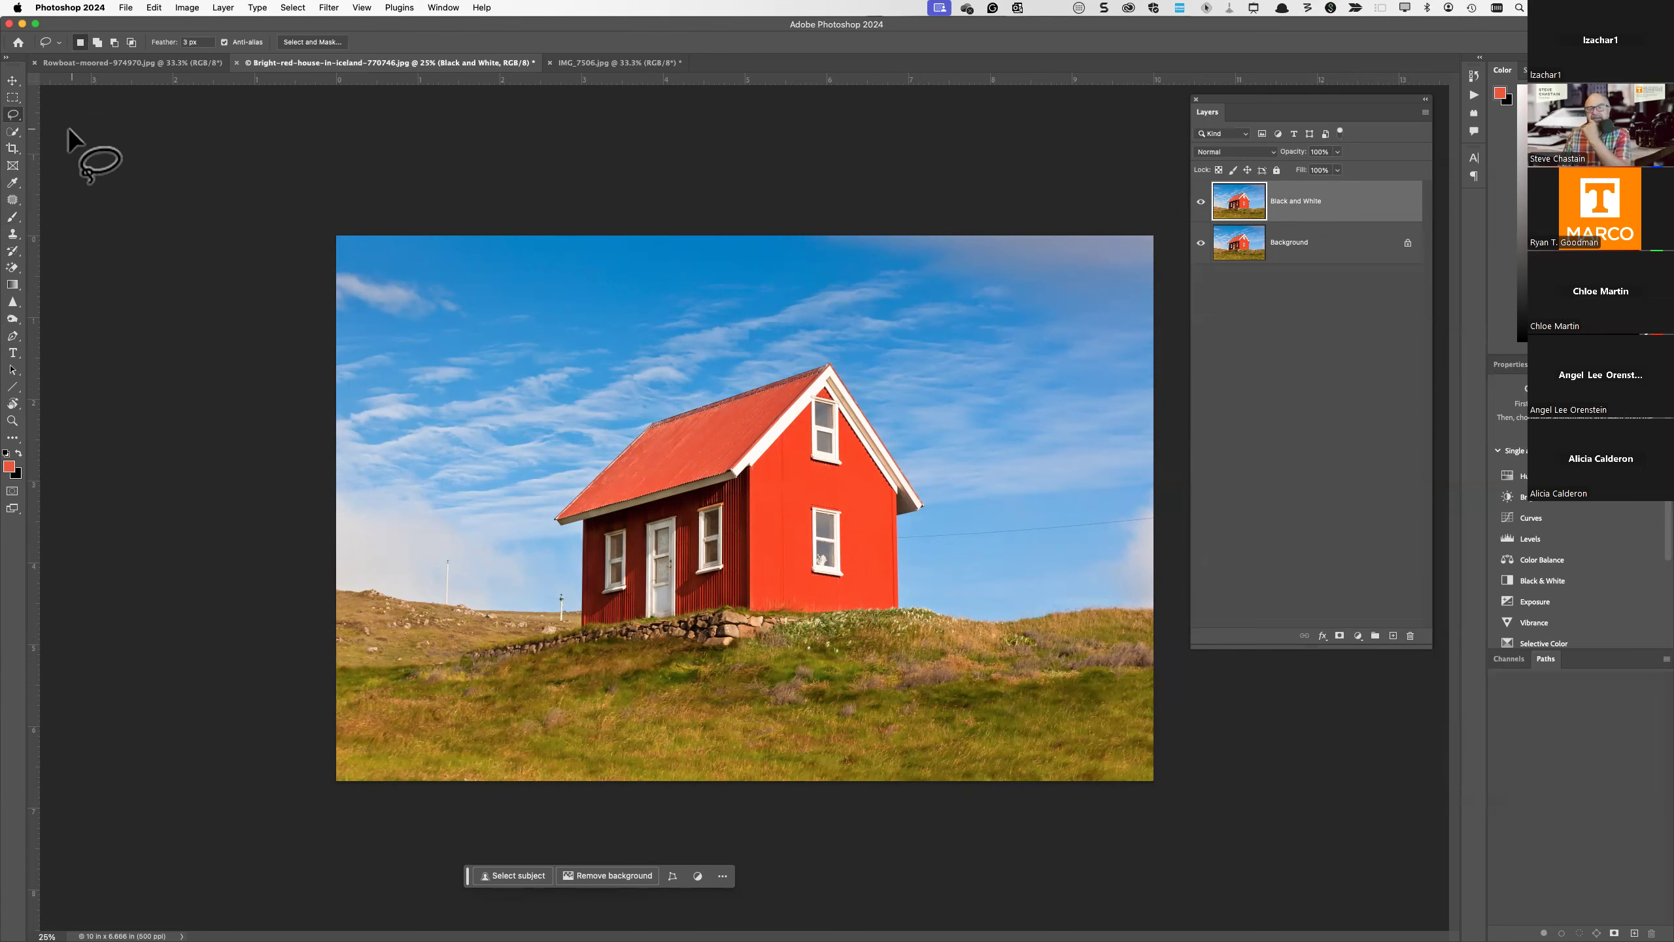
click(13, 133)
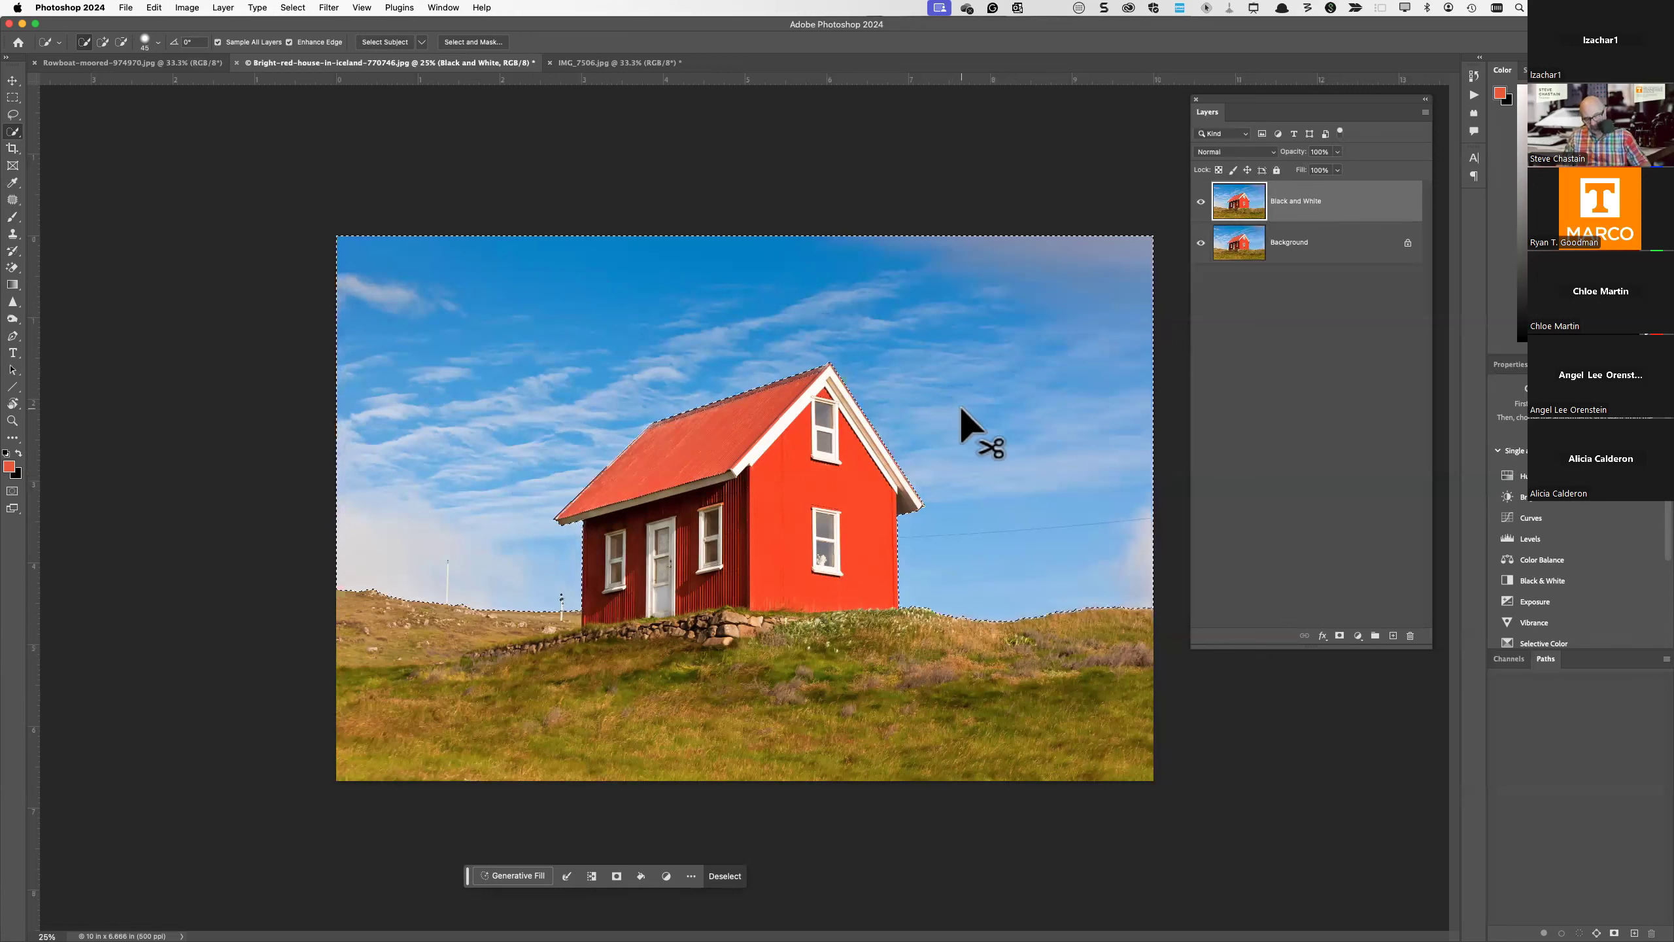
key(super+j)
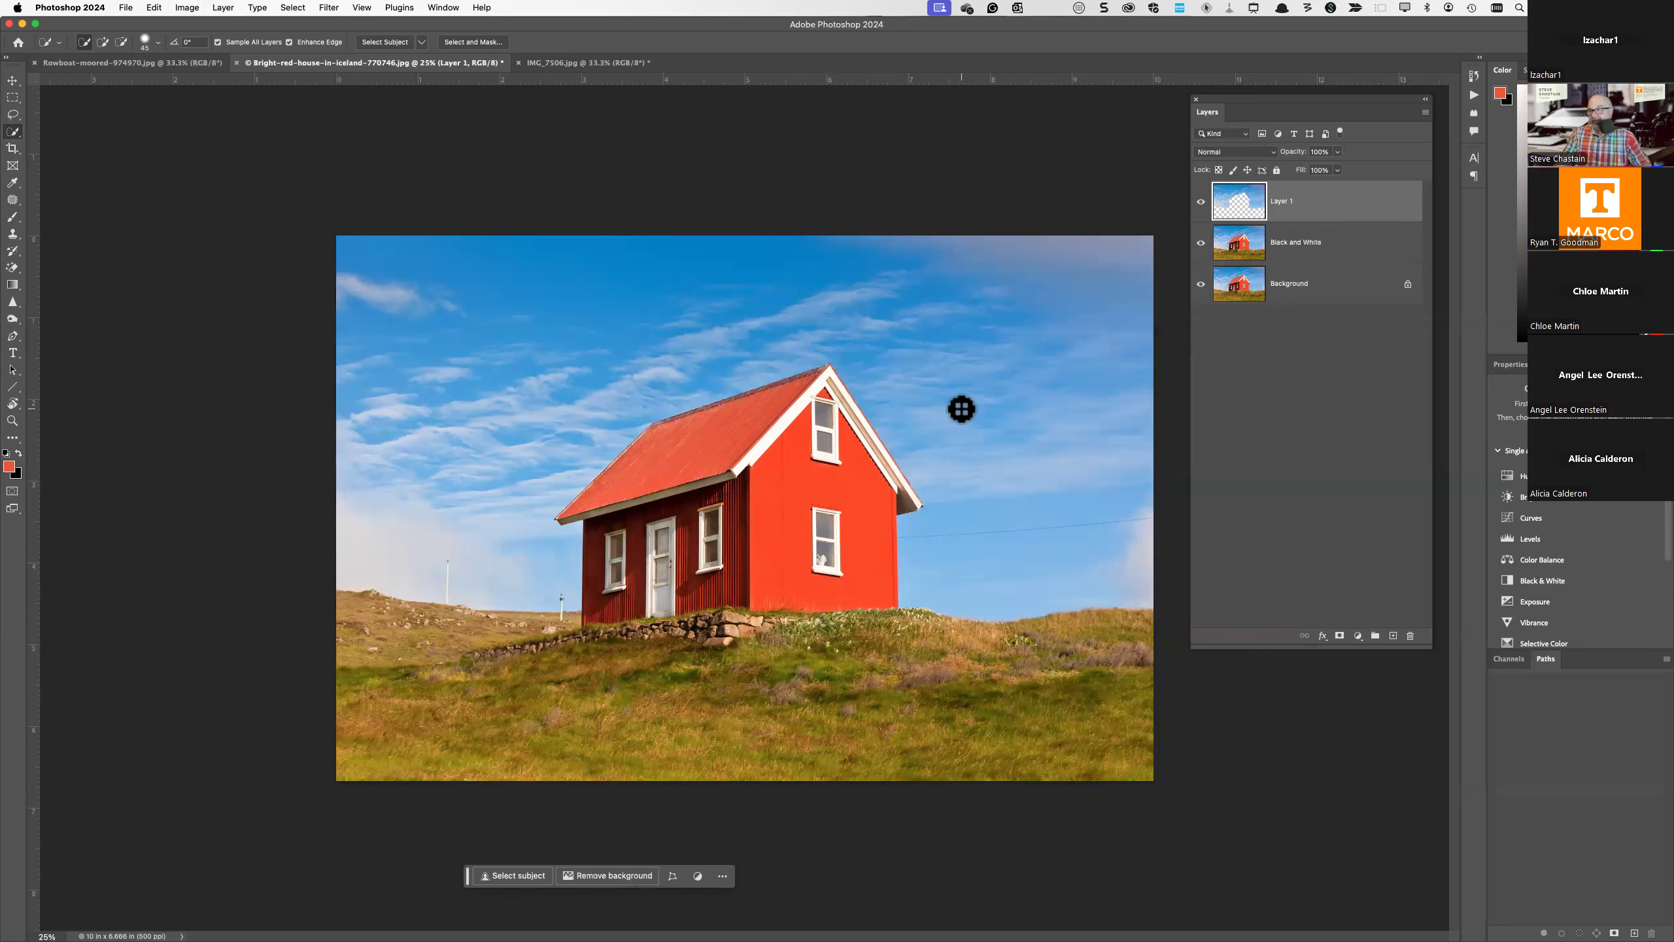
- Isolate the copied sky by hiding the Black and White and Background layers, and show both layers again
click(1201, 243)
click(1201, 283)
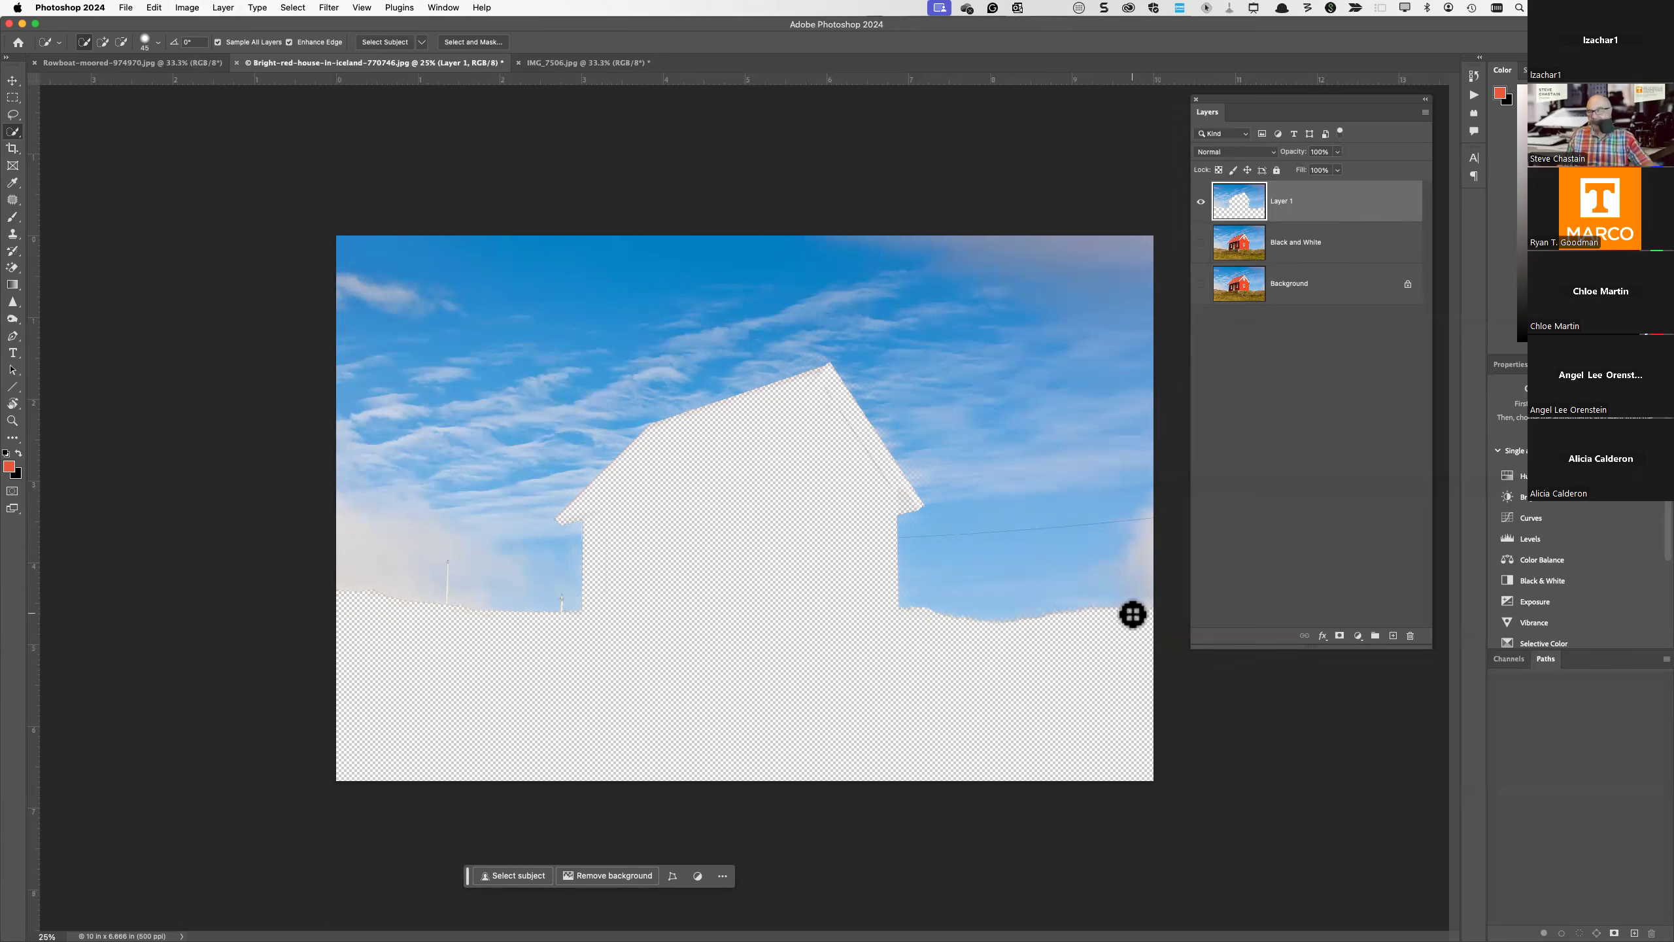
click(1200, 244)
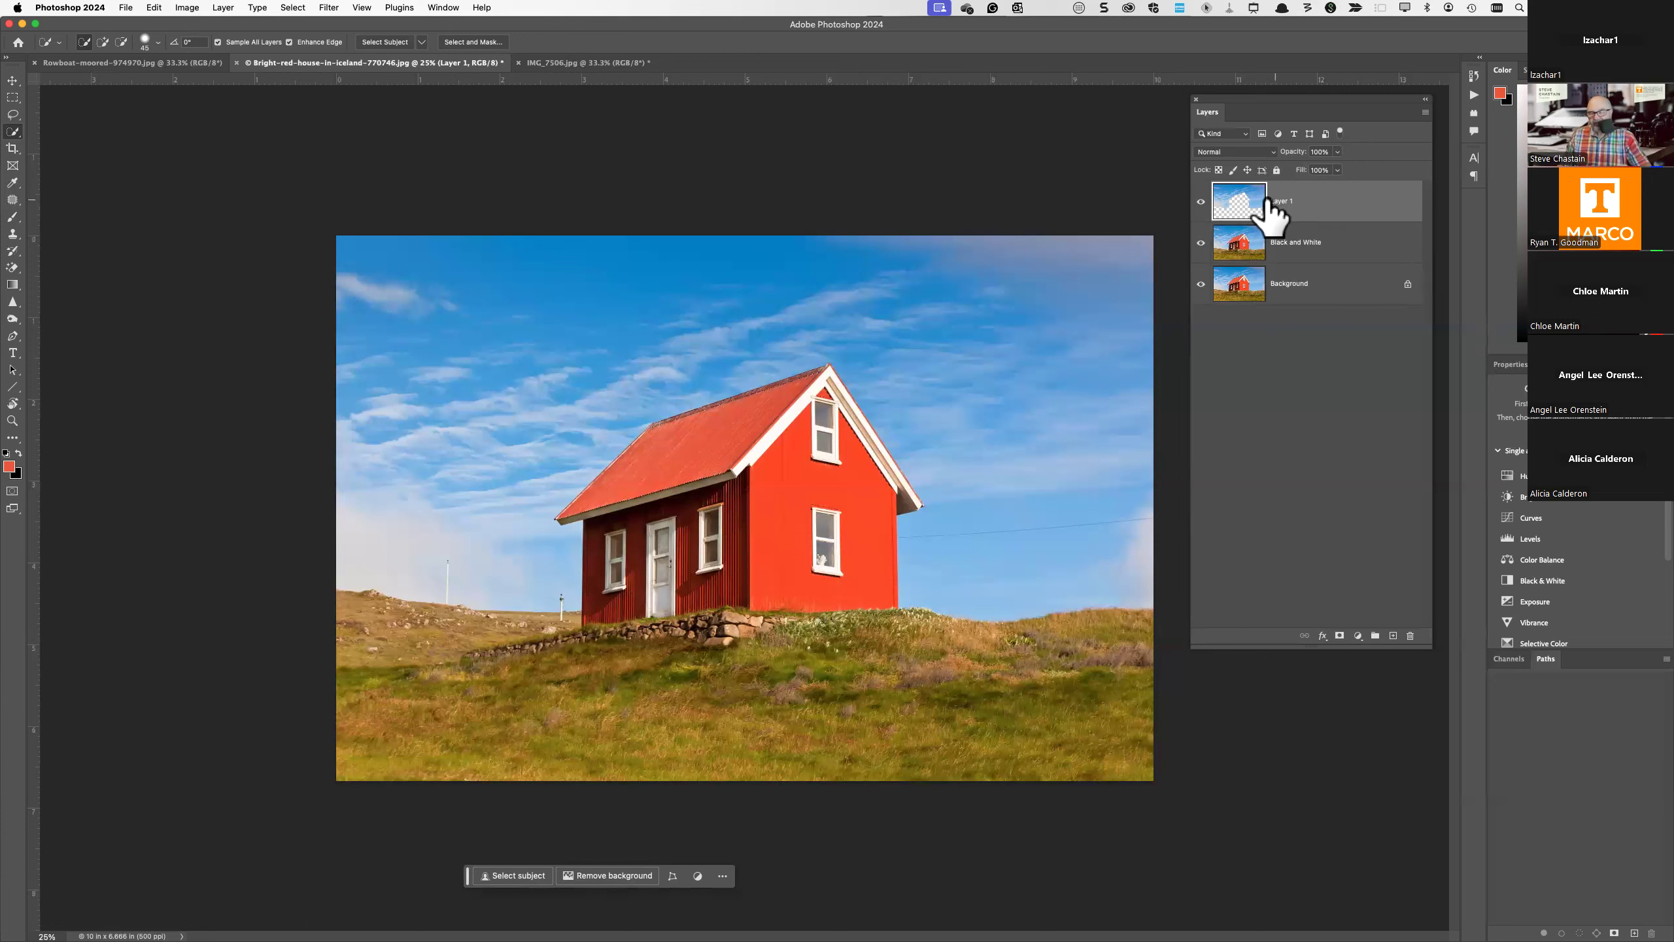
click(1340, 254)
click(1338, 298)
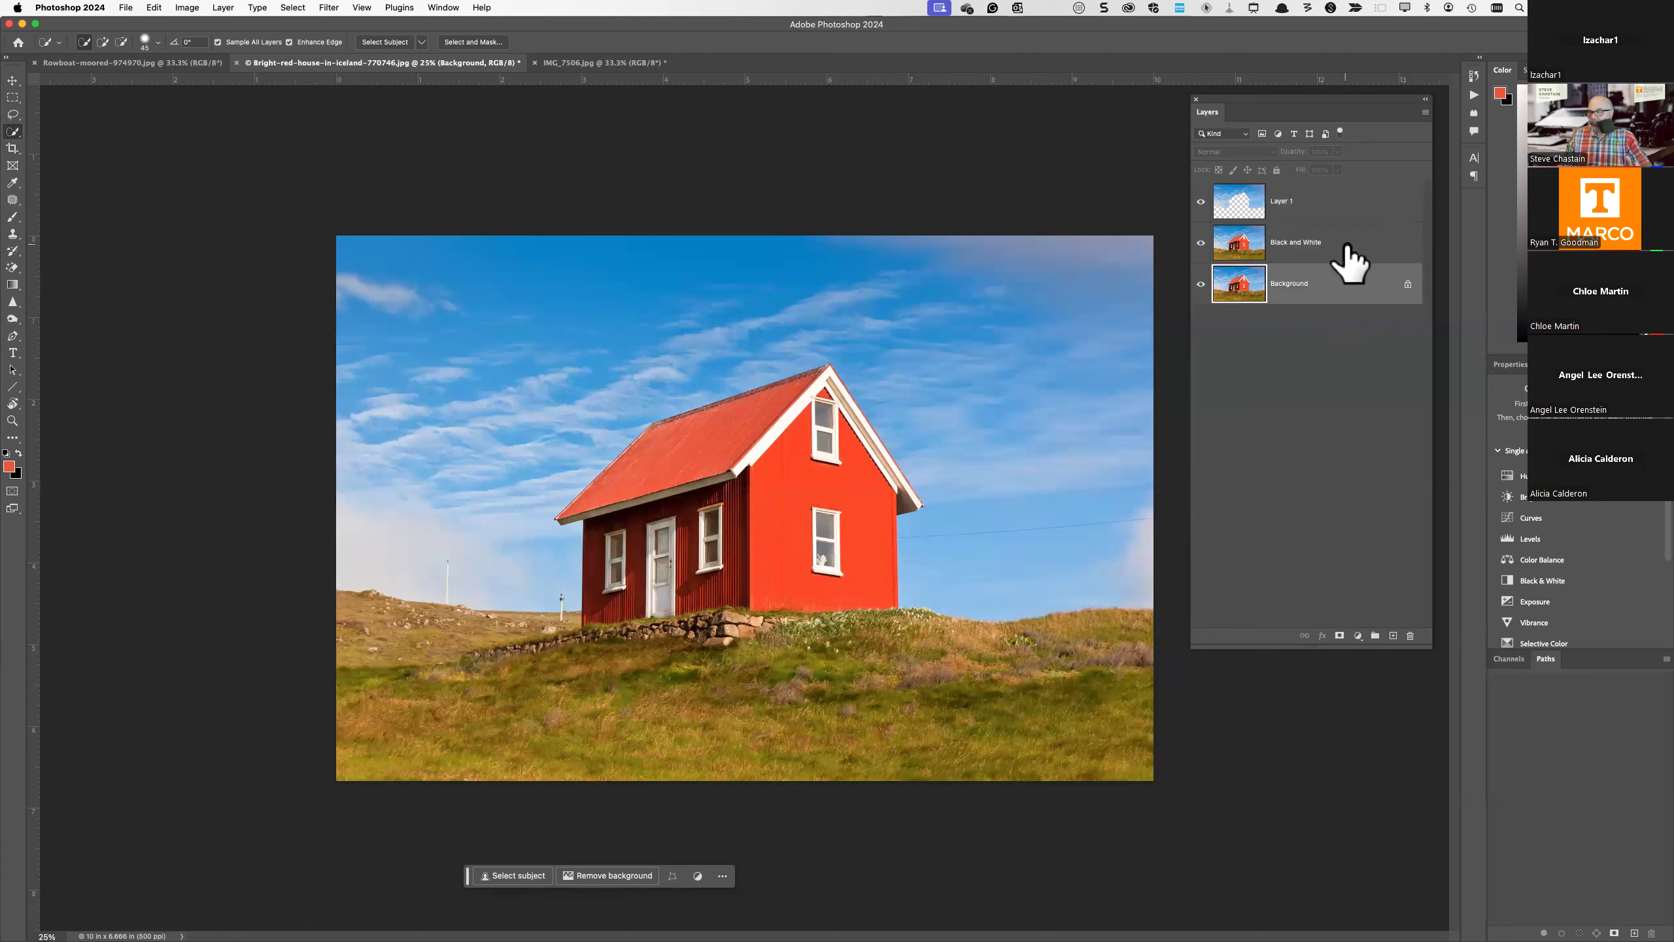
click(1351, 258)
click(1348, 218)
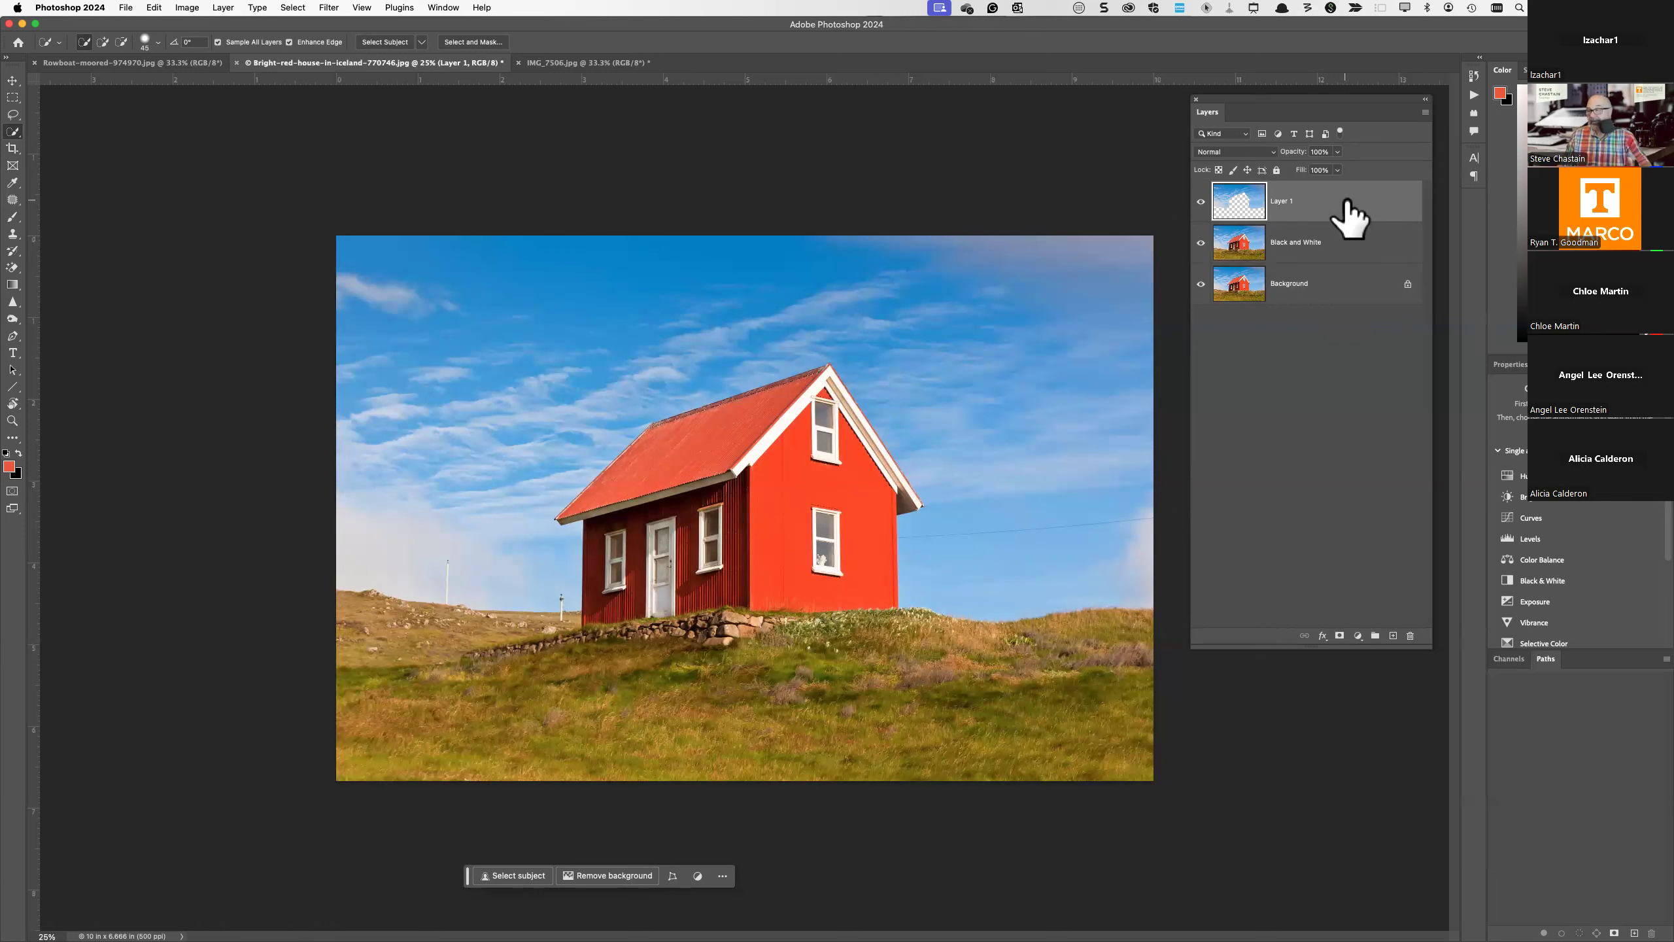
click(1338, 254)
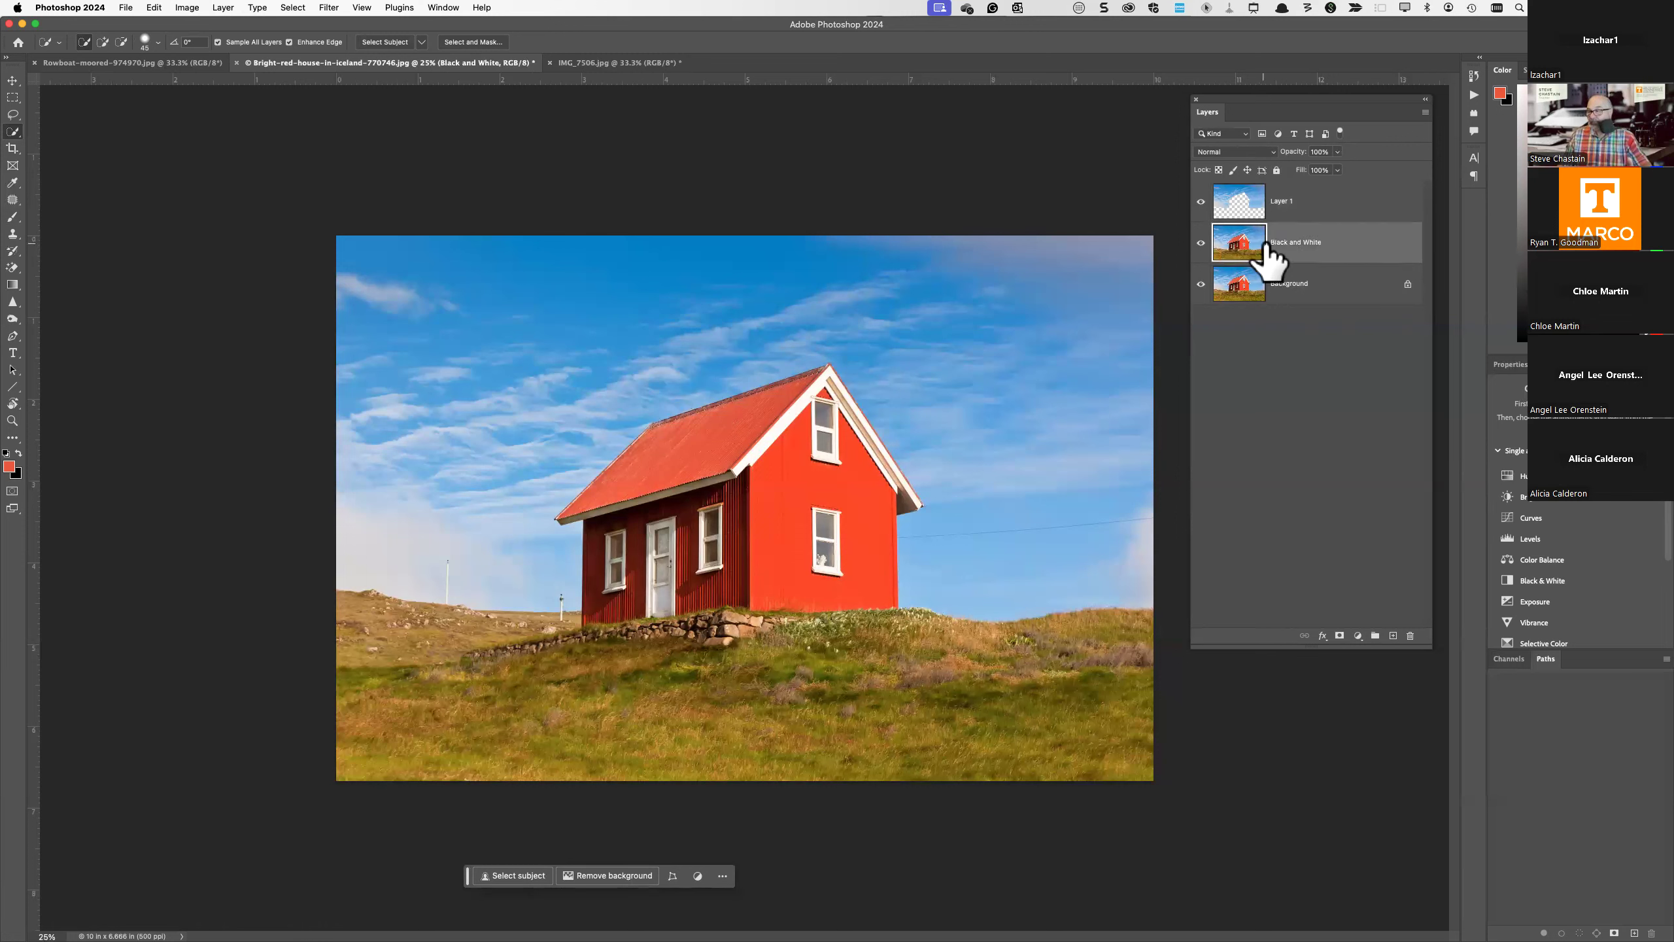
- Add a Brightness/Contrast adjustment layer above the sky layer and try different brightness and contrast settings on the whole photo
click(1347, 220)
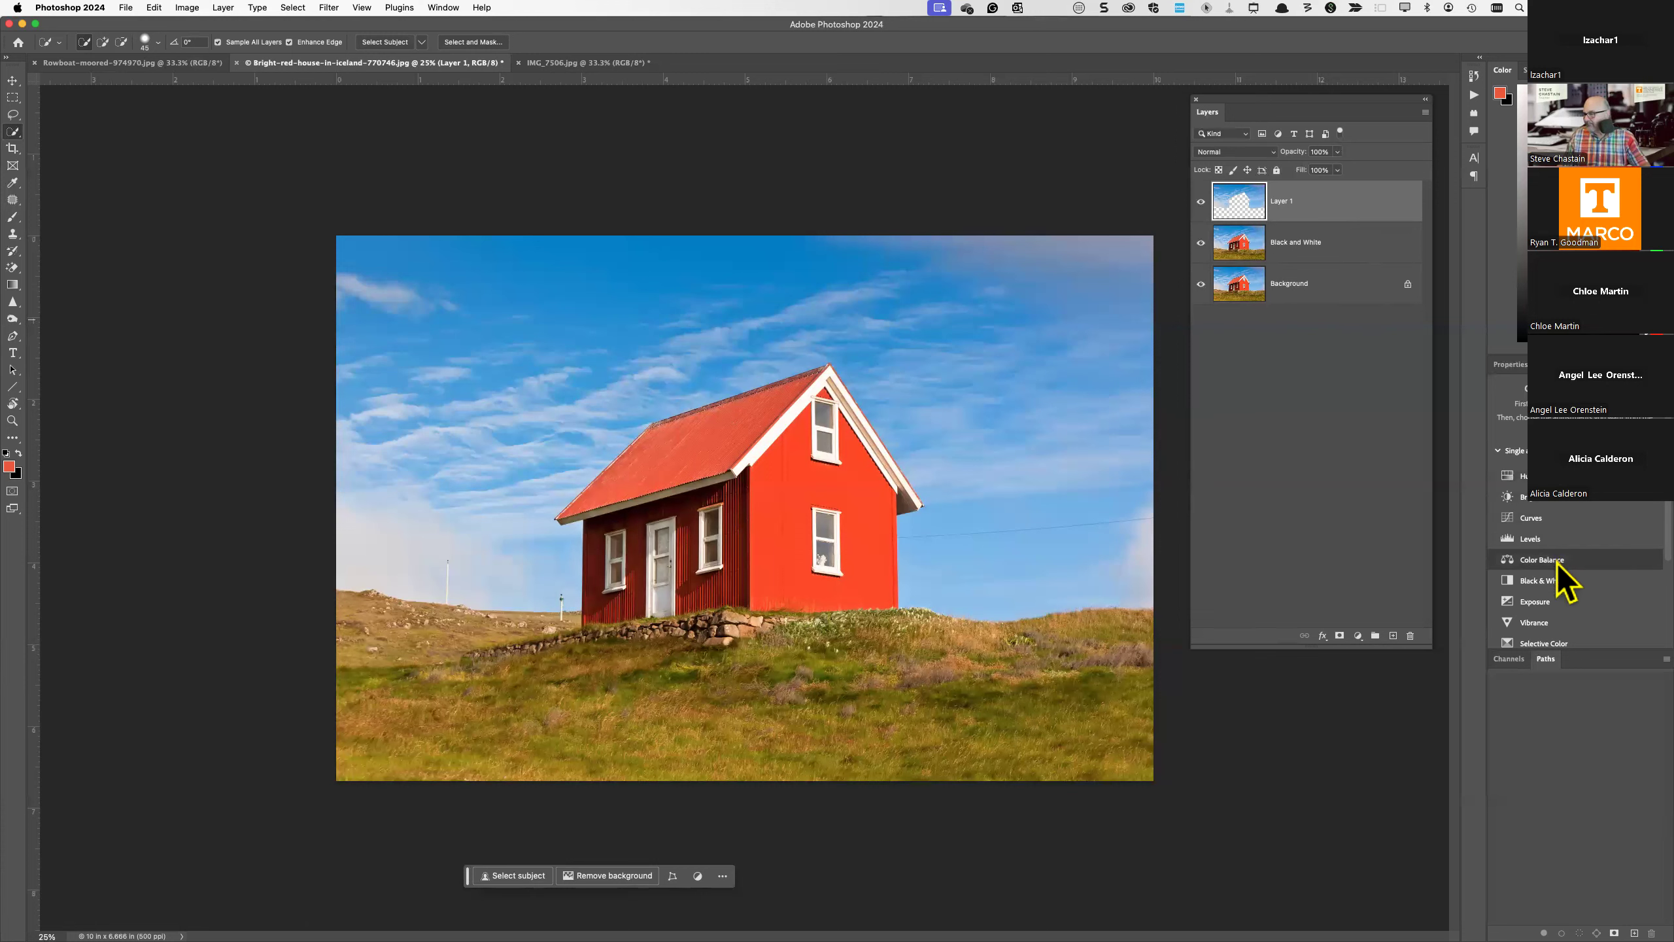
click(1550, 496)
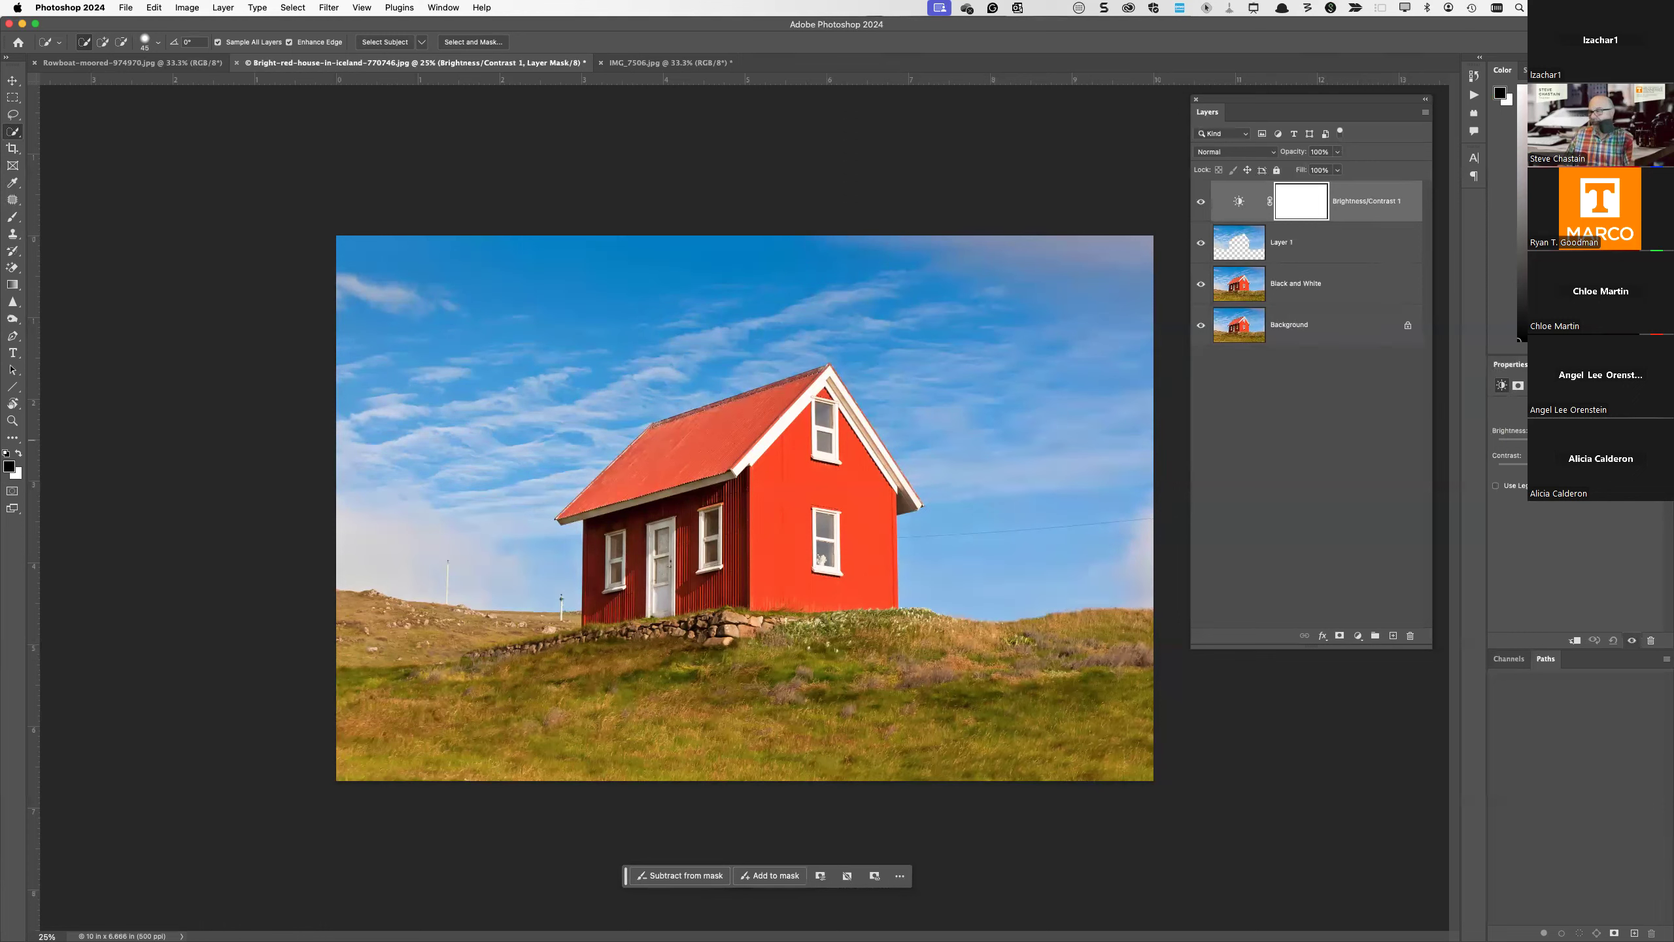
mouse_move(1593, 442)
mouse_down()
mouse_move(1498, 446)
mouse_move(1598, 445)
mouse_move(1538, 444)
mouse_move(1582, 444)
mouse_up()
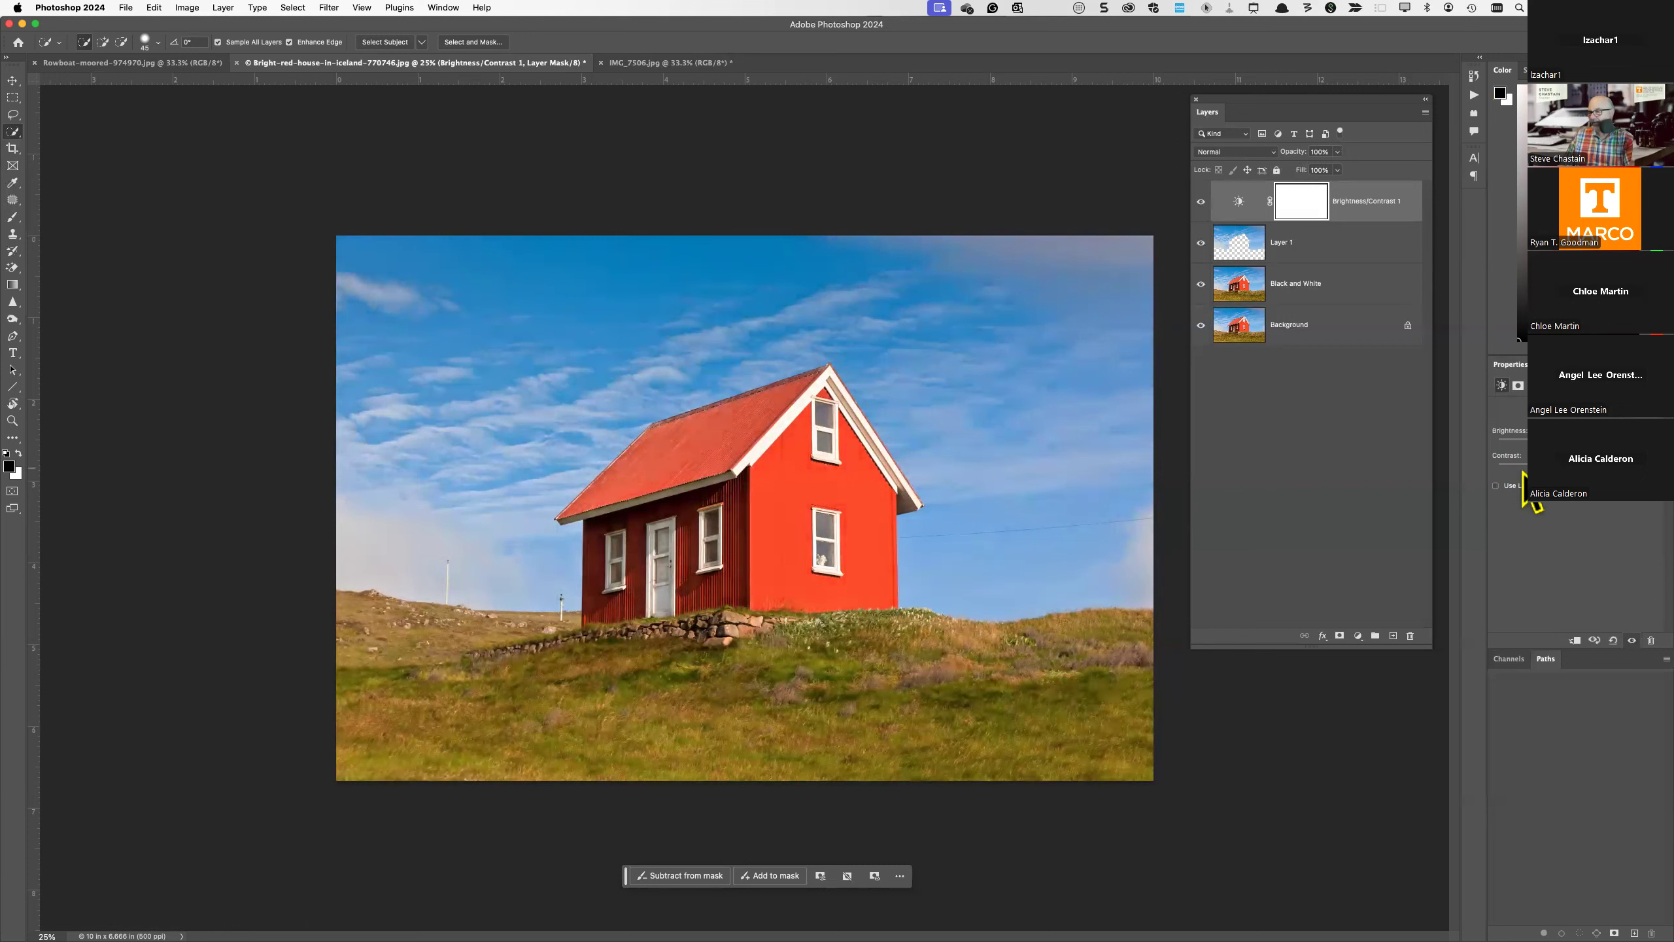
drag(1579, 467, 1522, 502)
mouse_move(1569, 444)
mouse_down()
mouse_move(1469, 443)
mouse_move(1614, 444)
mouse_move(1466, 443)
mouse_move(1591, 444)
mouse_up()
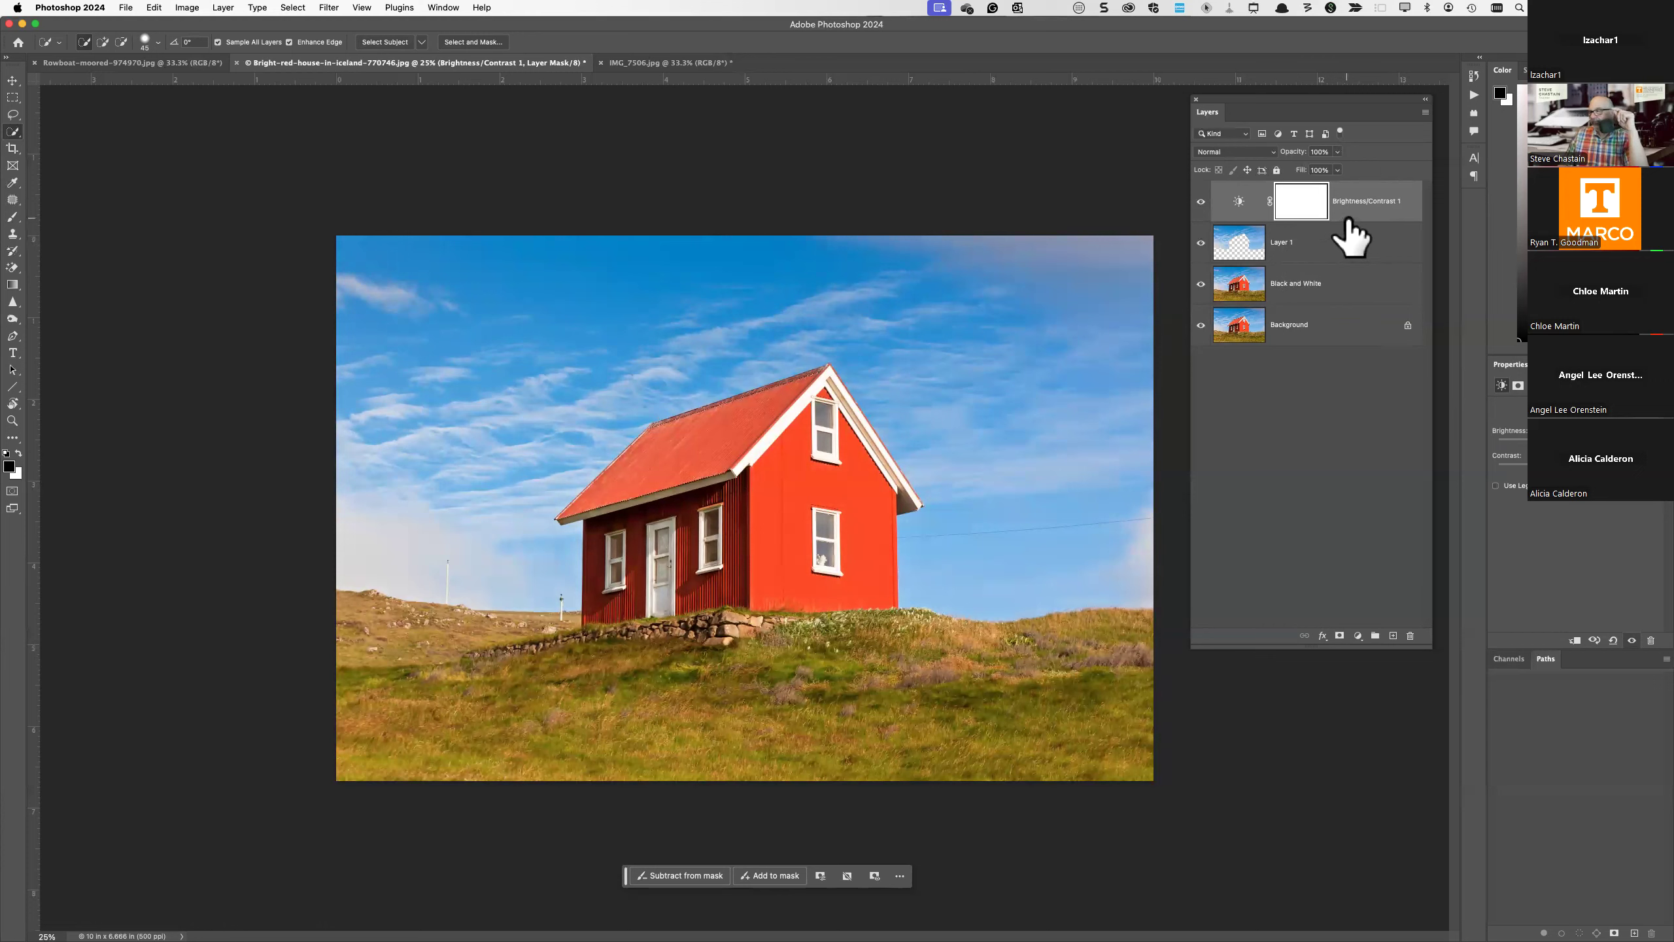
- Clip the Brightness/Contrast adjustment to the sky layer and adjust the brightness of the sky only
click(1251, 213)
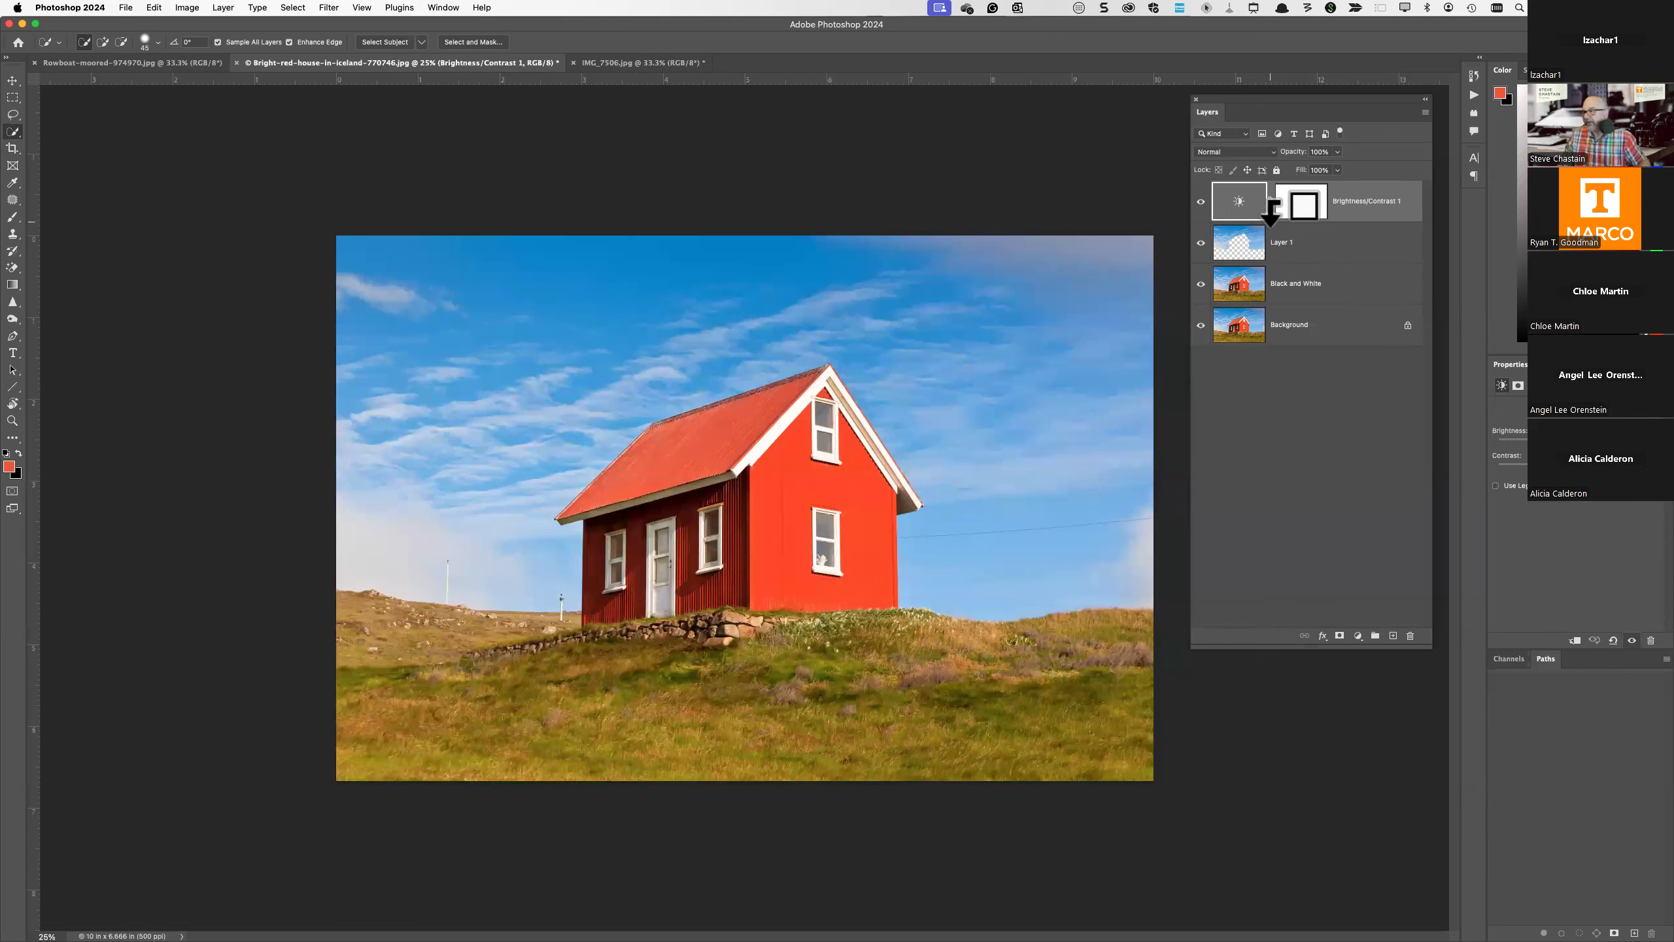
alt+click(1270, 213)
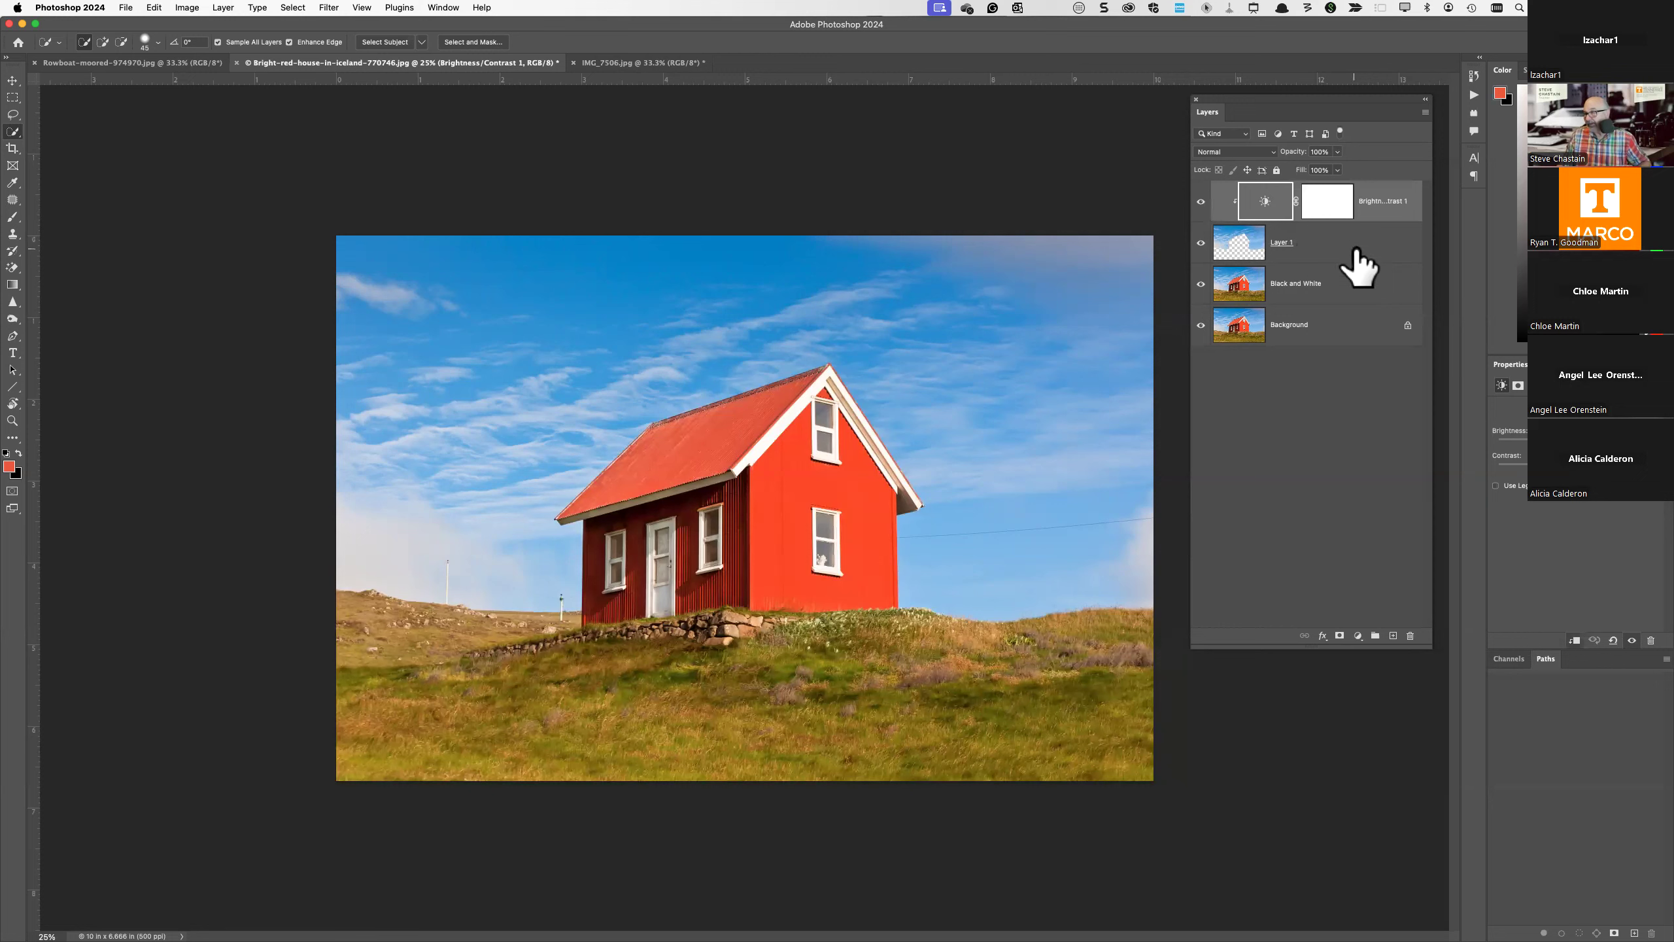
mouse_move(1581, 440)
mouse_down()
mouse_move(1536, 441)
mouse_move(1589, 443)
mouse_move(1539, 442)
mouse_move(1566, 442)
mouse_up()
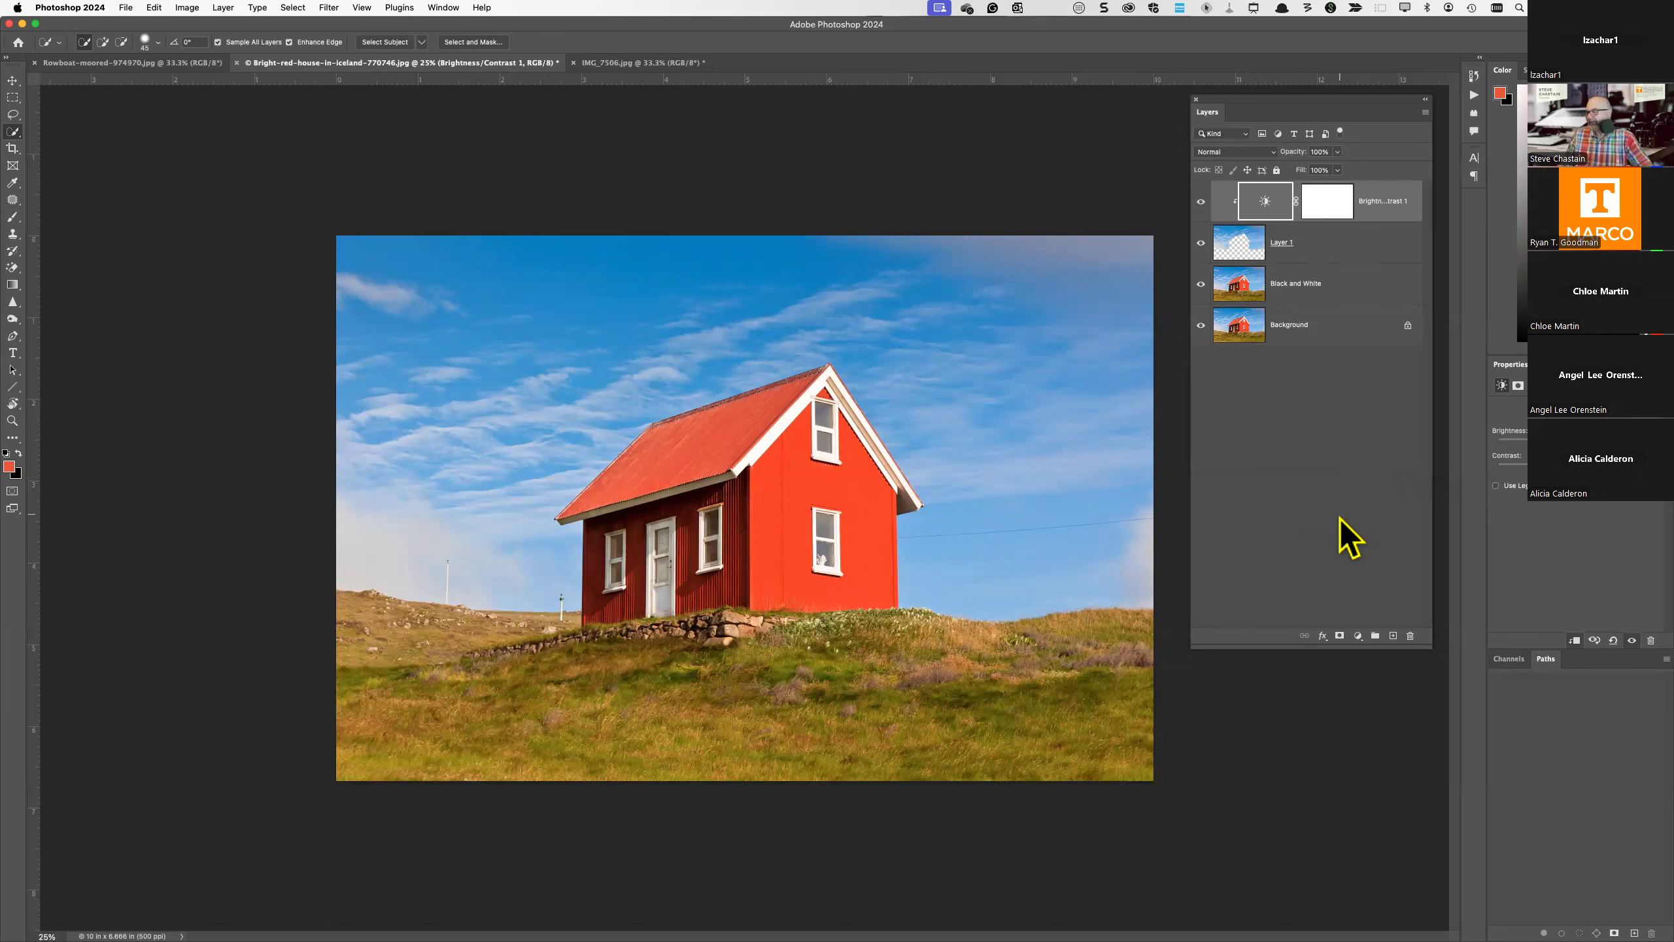
- Load the sky layer's outline as a selection, invert it, and copy the house and ground from the Black and White layer to a new layer
click(1332, 253)
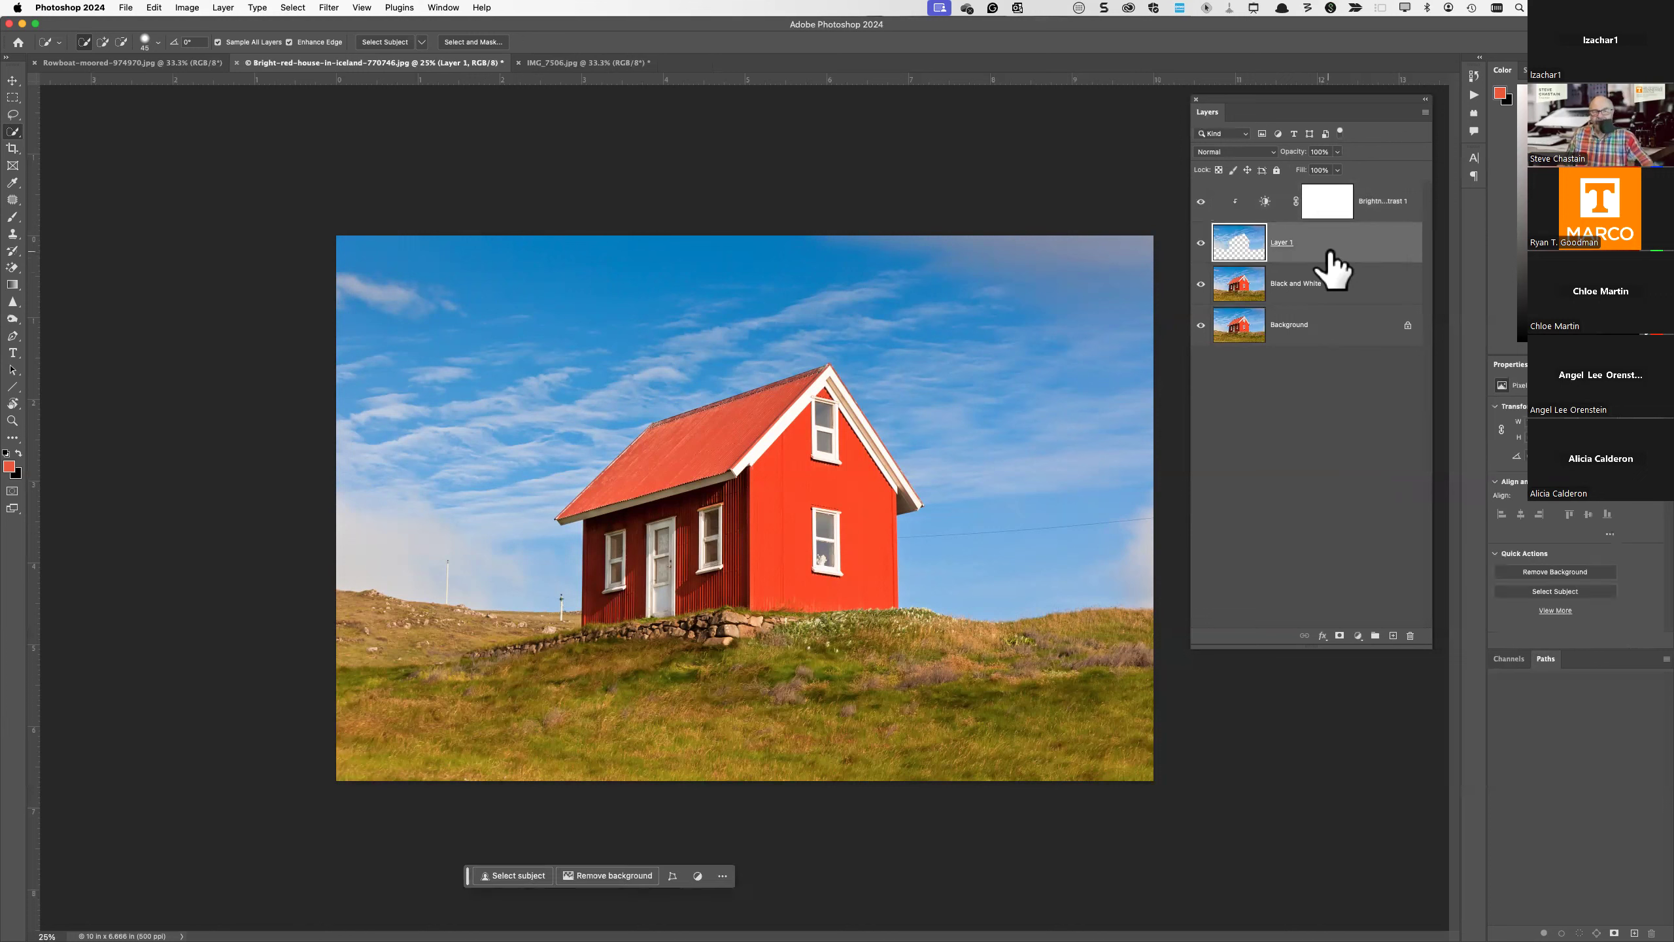
super+click(1240, 243)
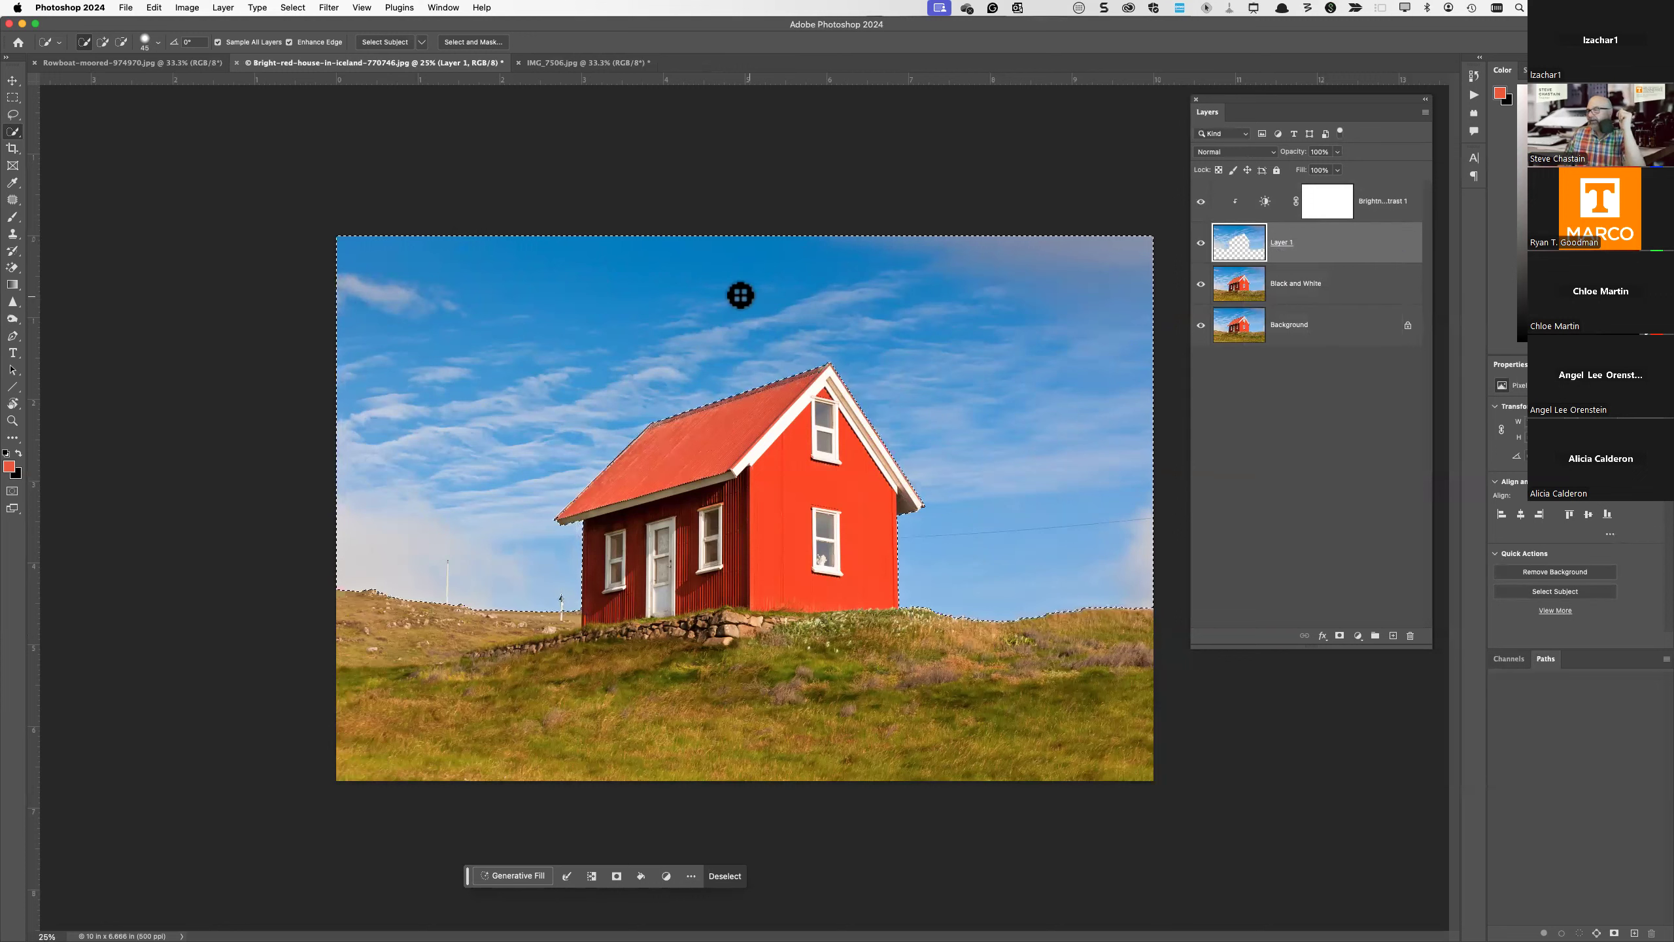
click(292, 9)
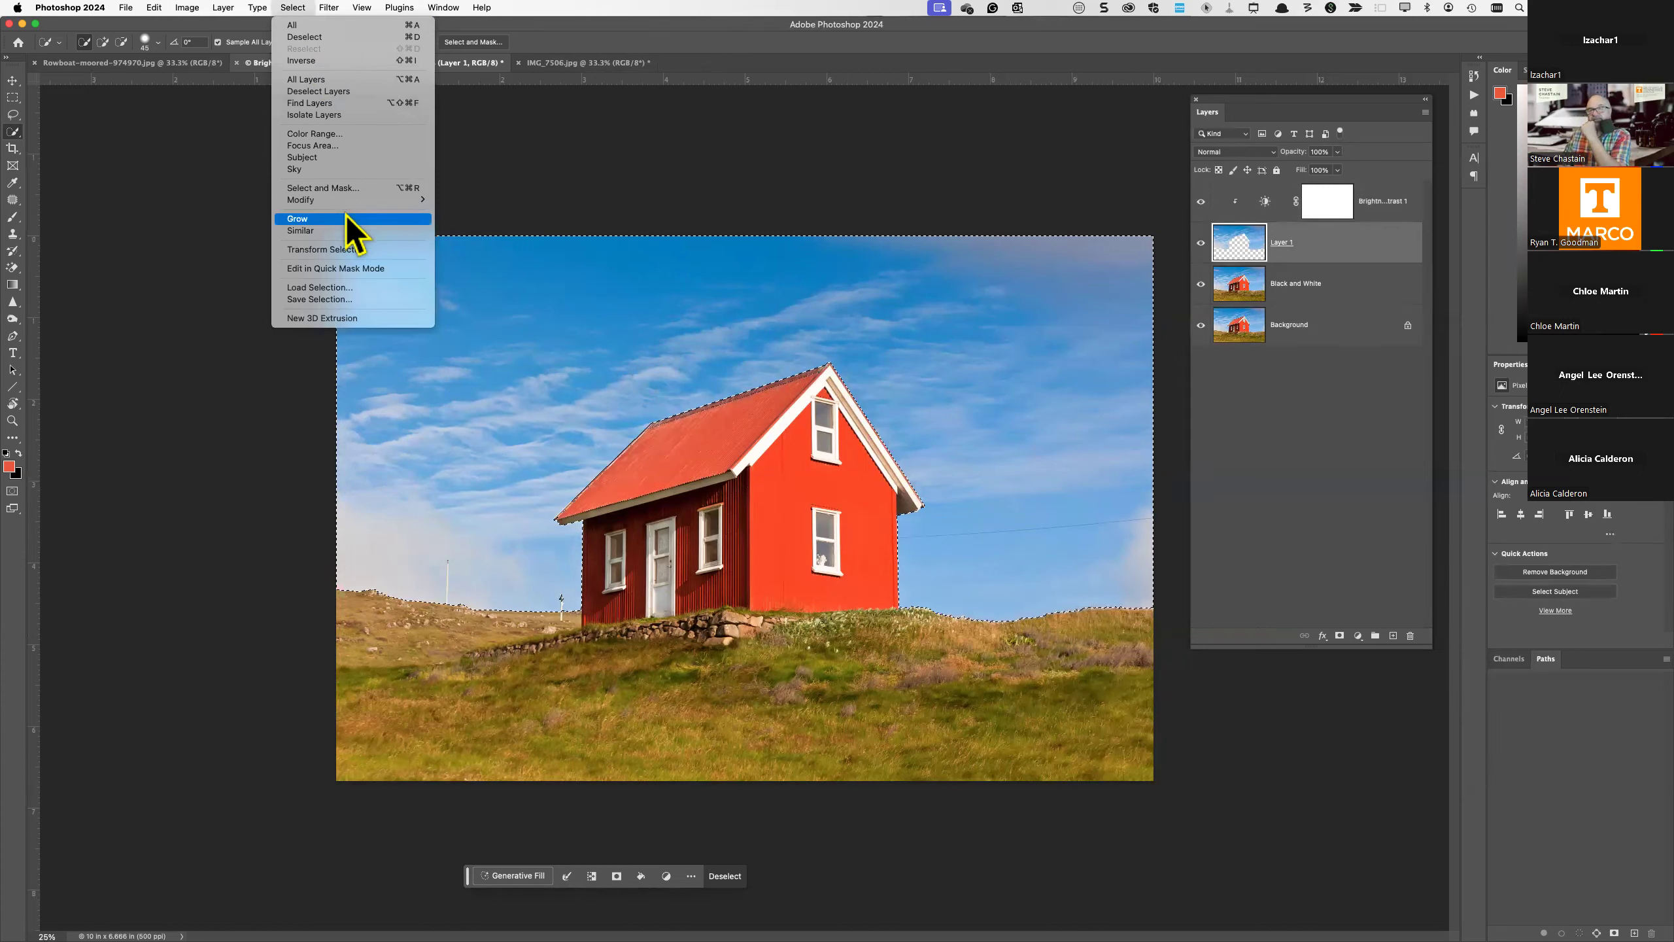
click(312, 63)
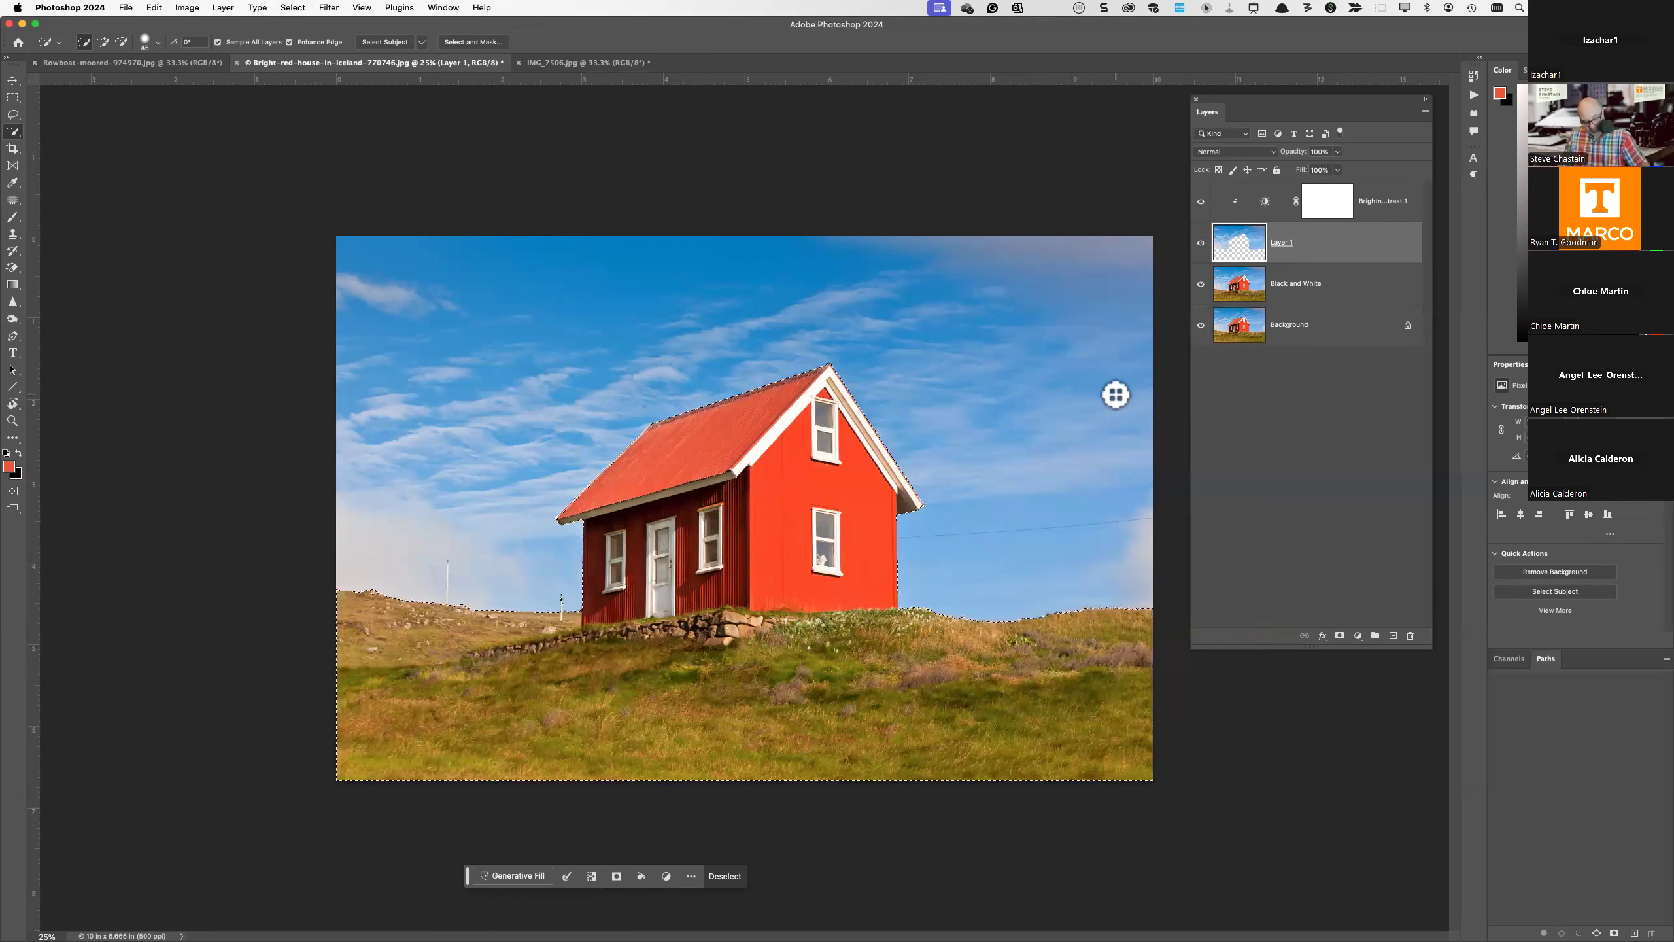
click(1368, 284)
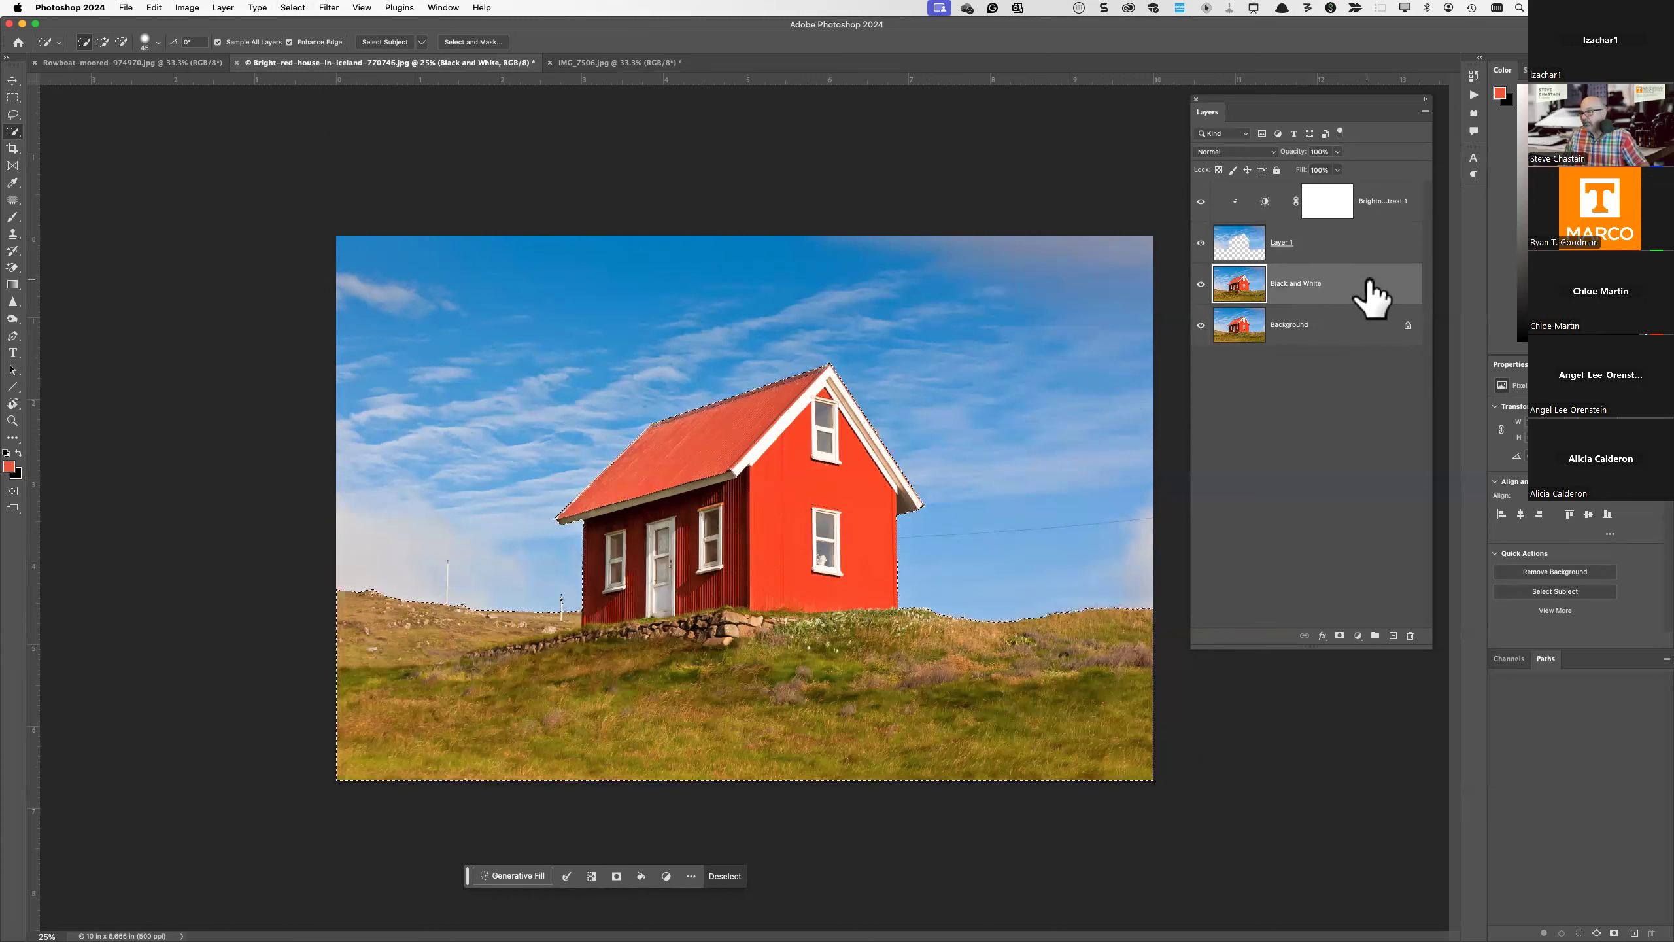
key(ctrl+j)
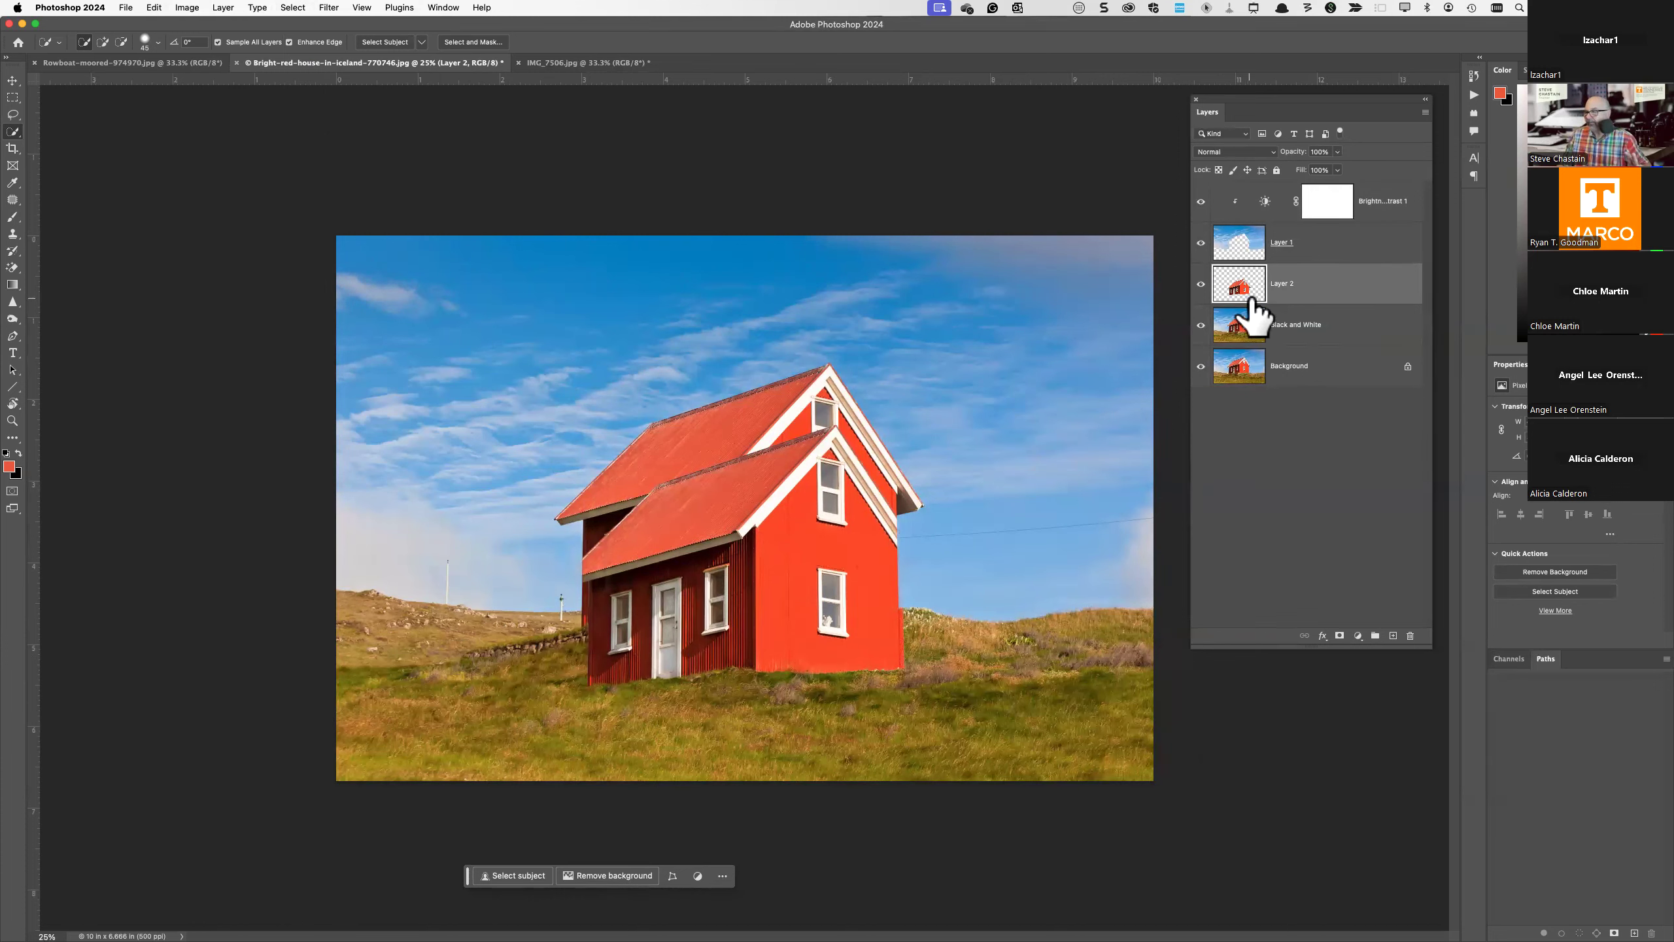
- Hide and delete the copied house-and-ground layer, and delete the copied sky layer
click(1200, 285)
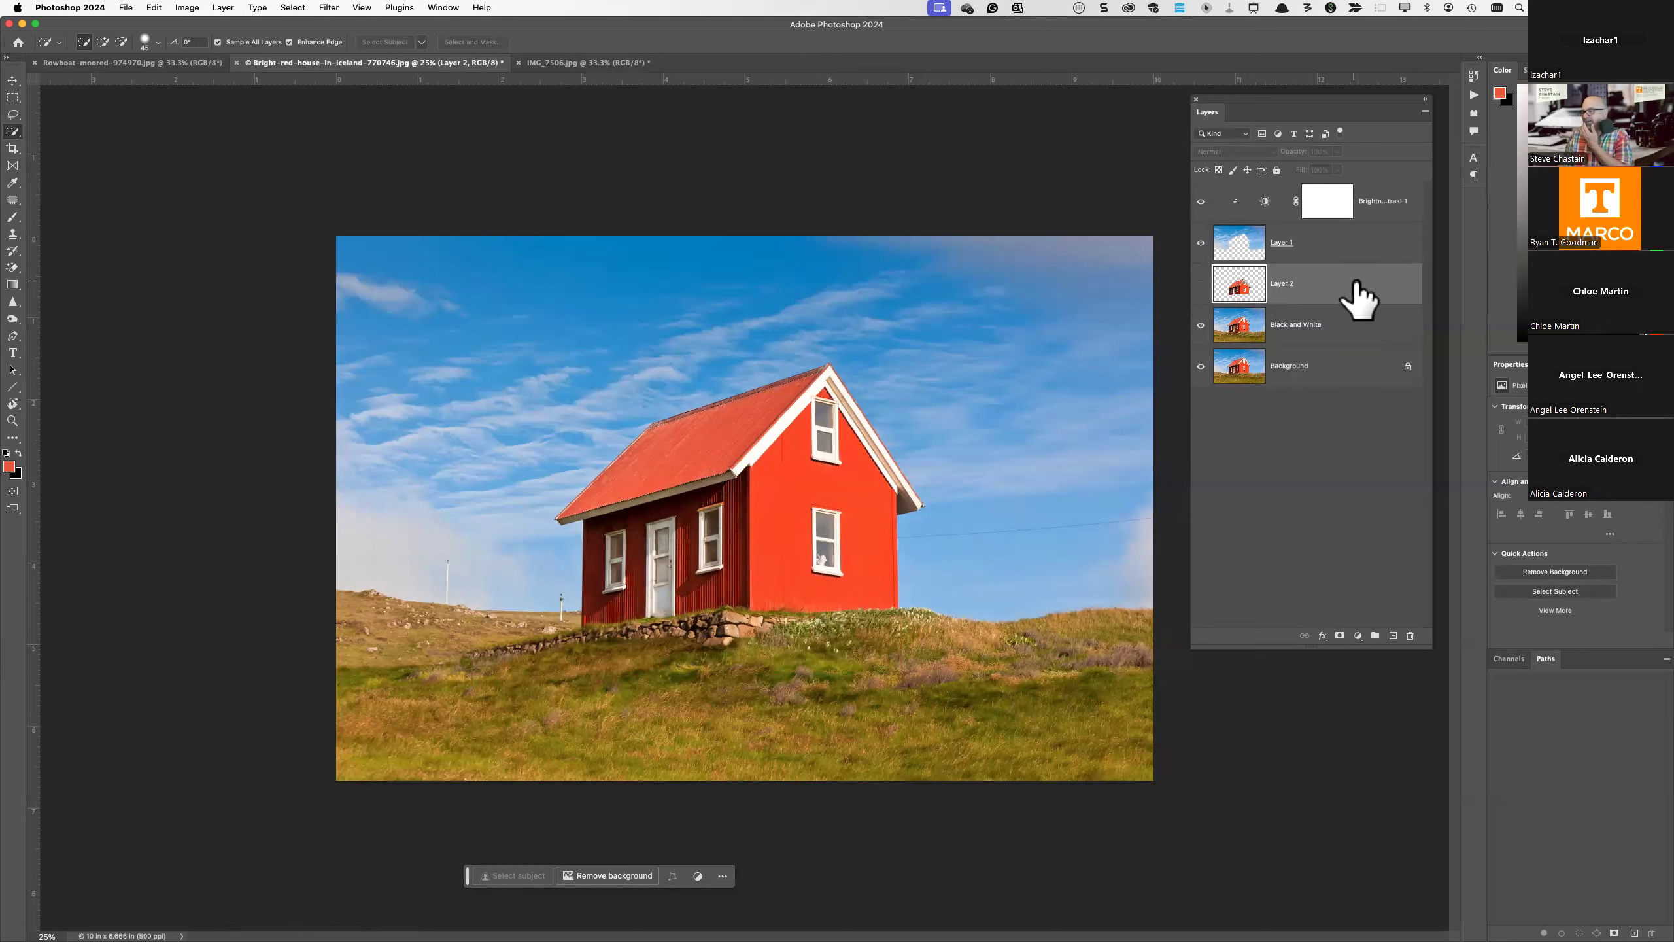
drag(1360, 300, 1410, 636)
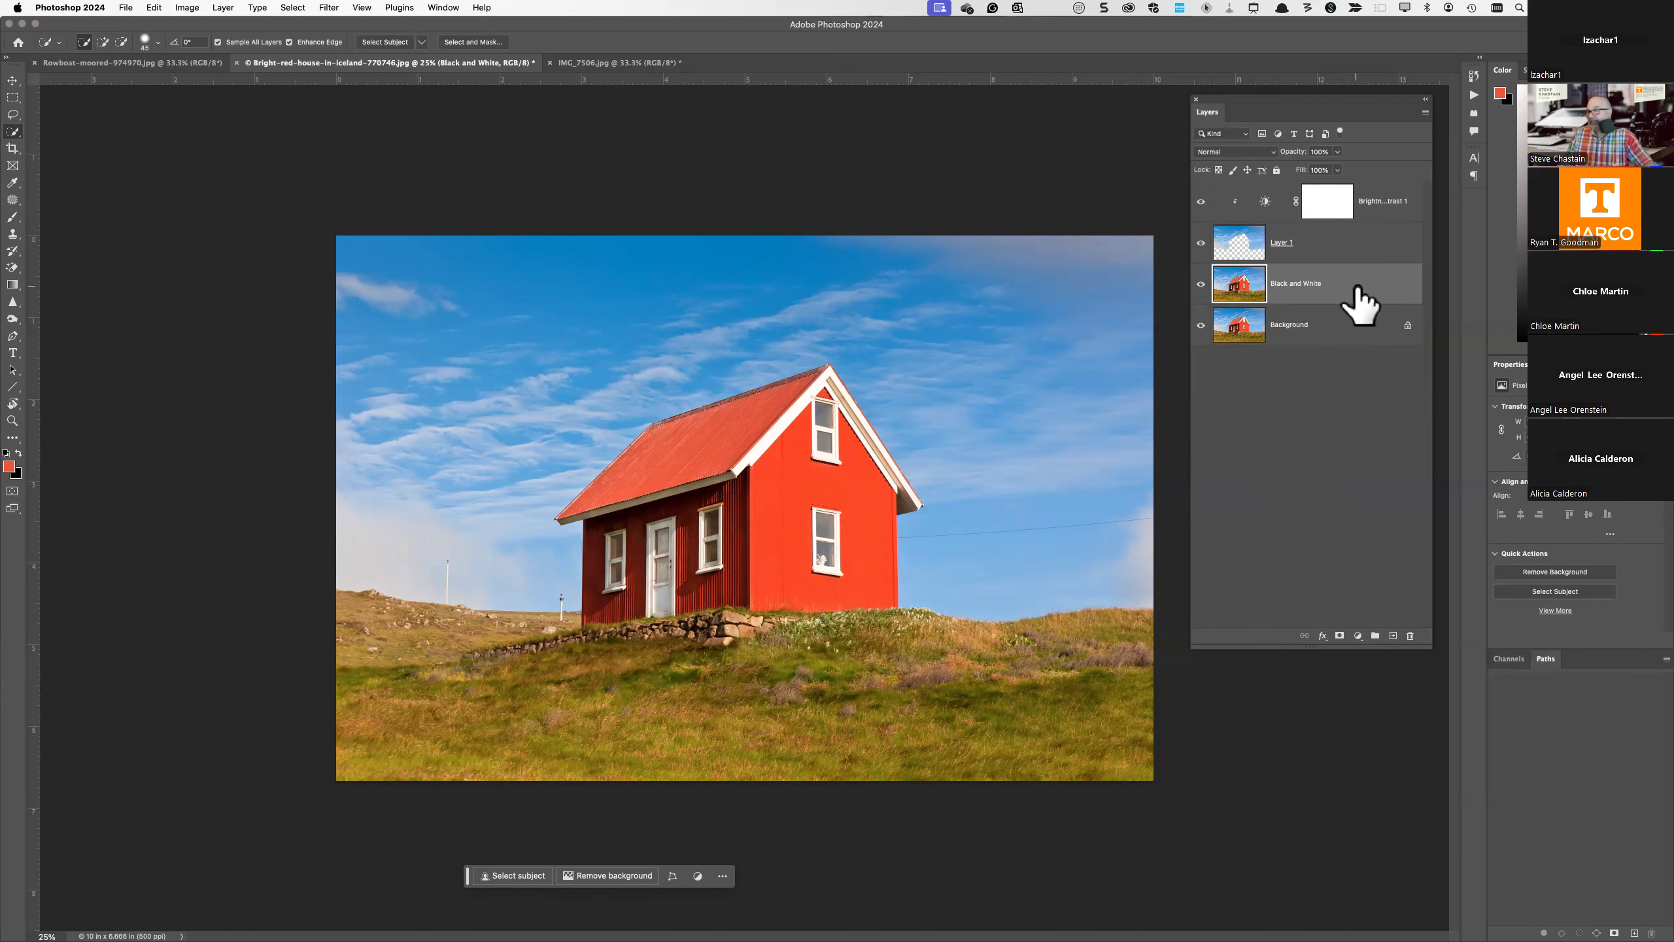
drag(1341, 257, 1410, 635)
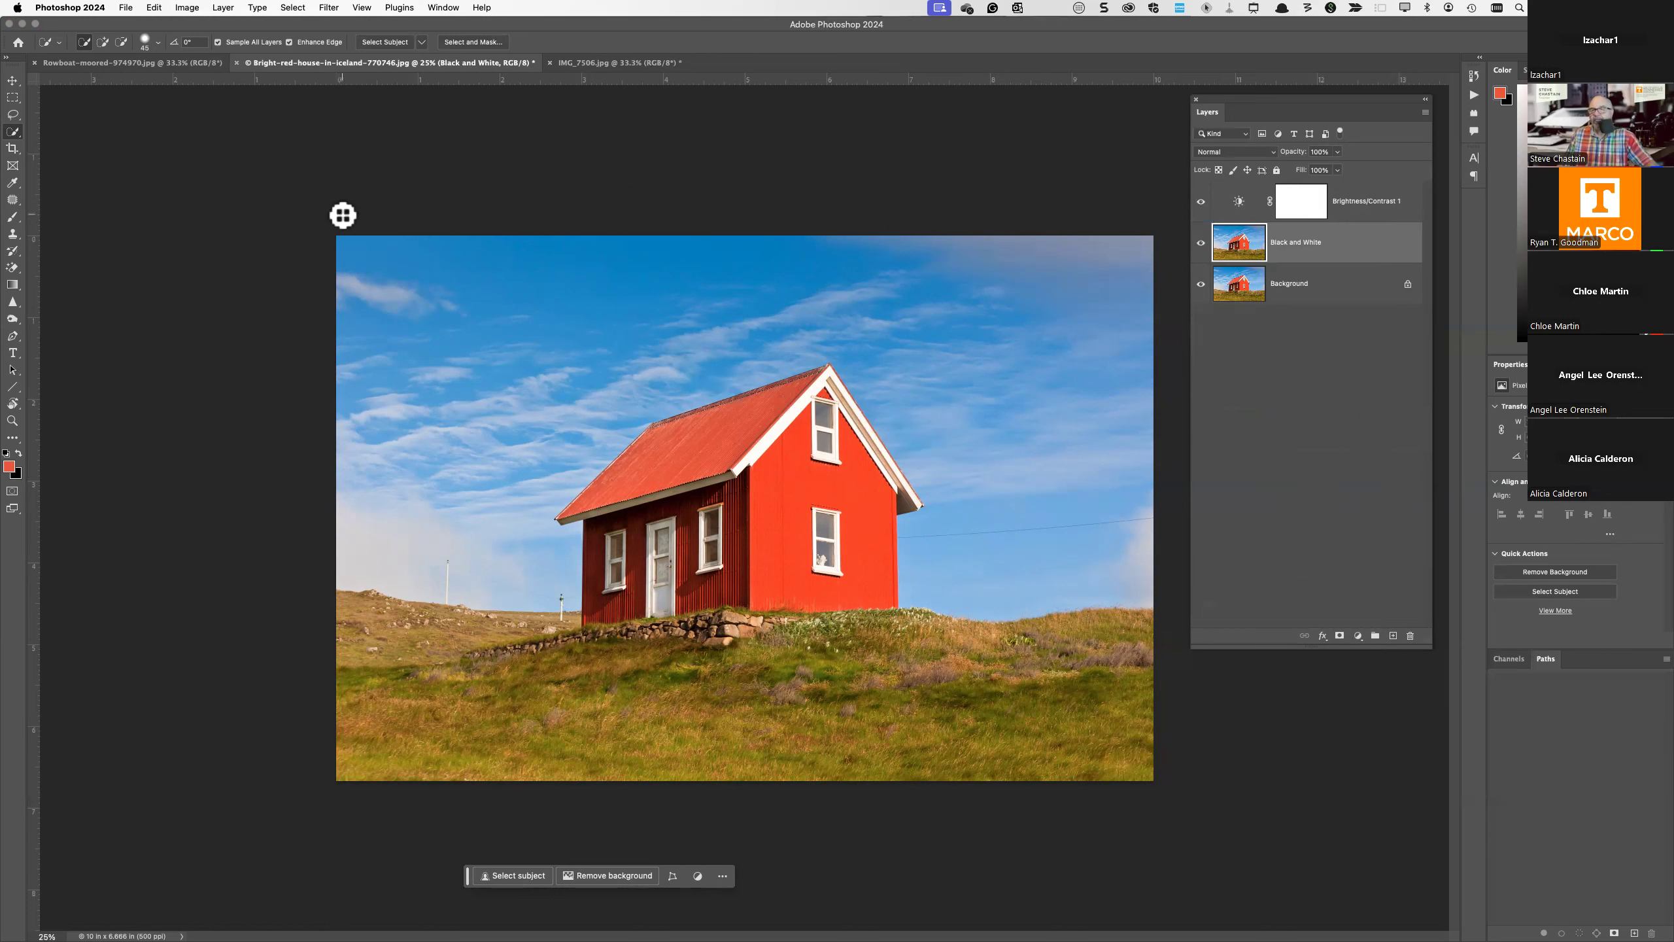
- Clear the boat selection in the rowboat photo and compare that photo with the IMG_7506.jpg tree photo, ending on the rowboat
click(160, 66)
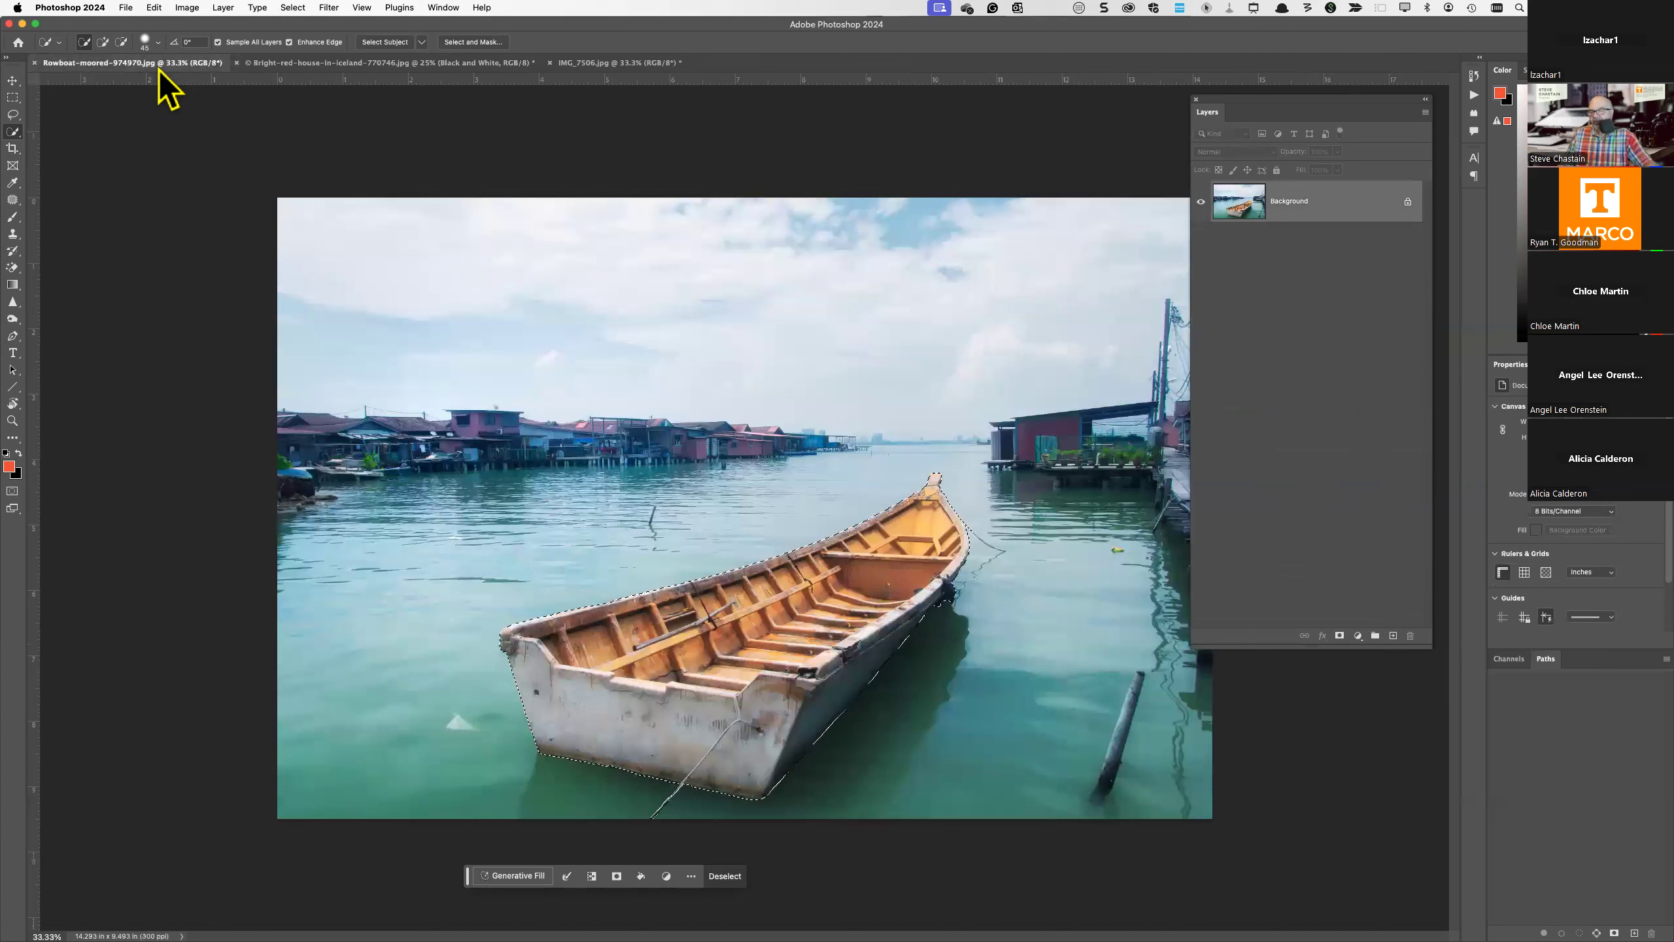
key(super+d)
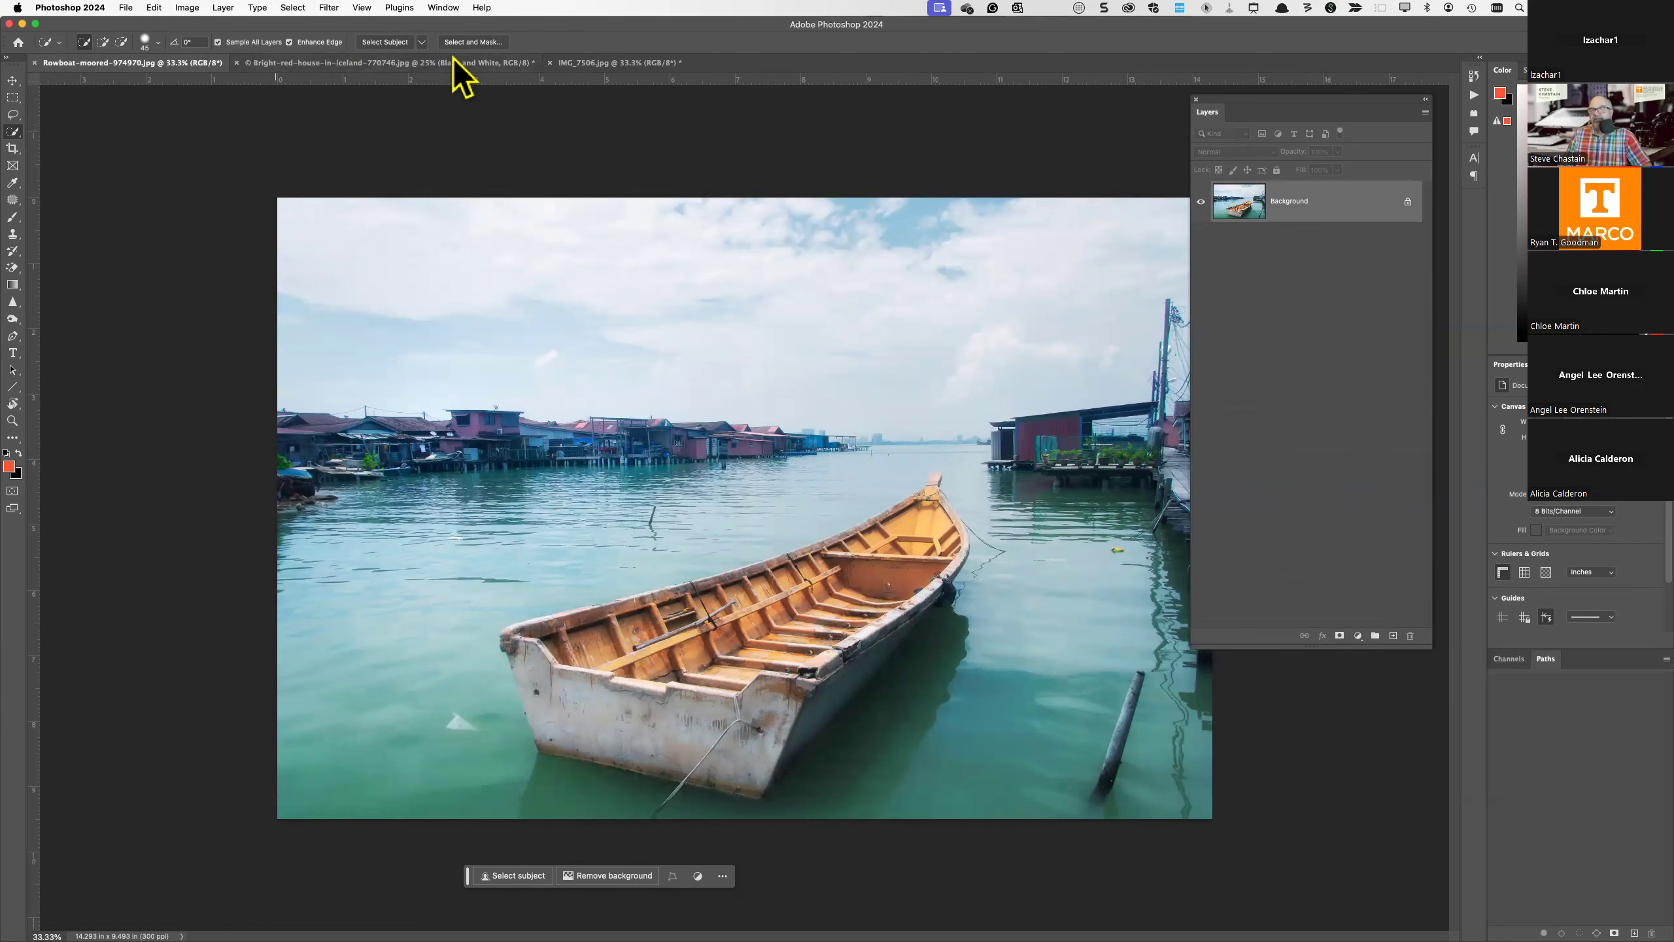
click(599, 62)
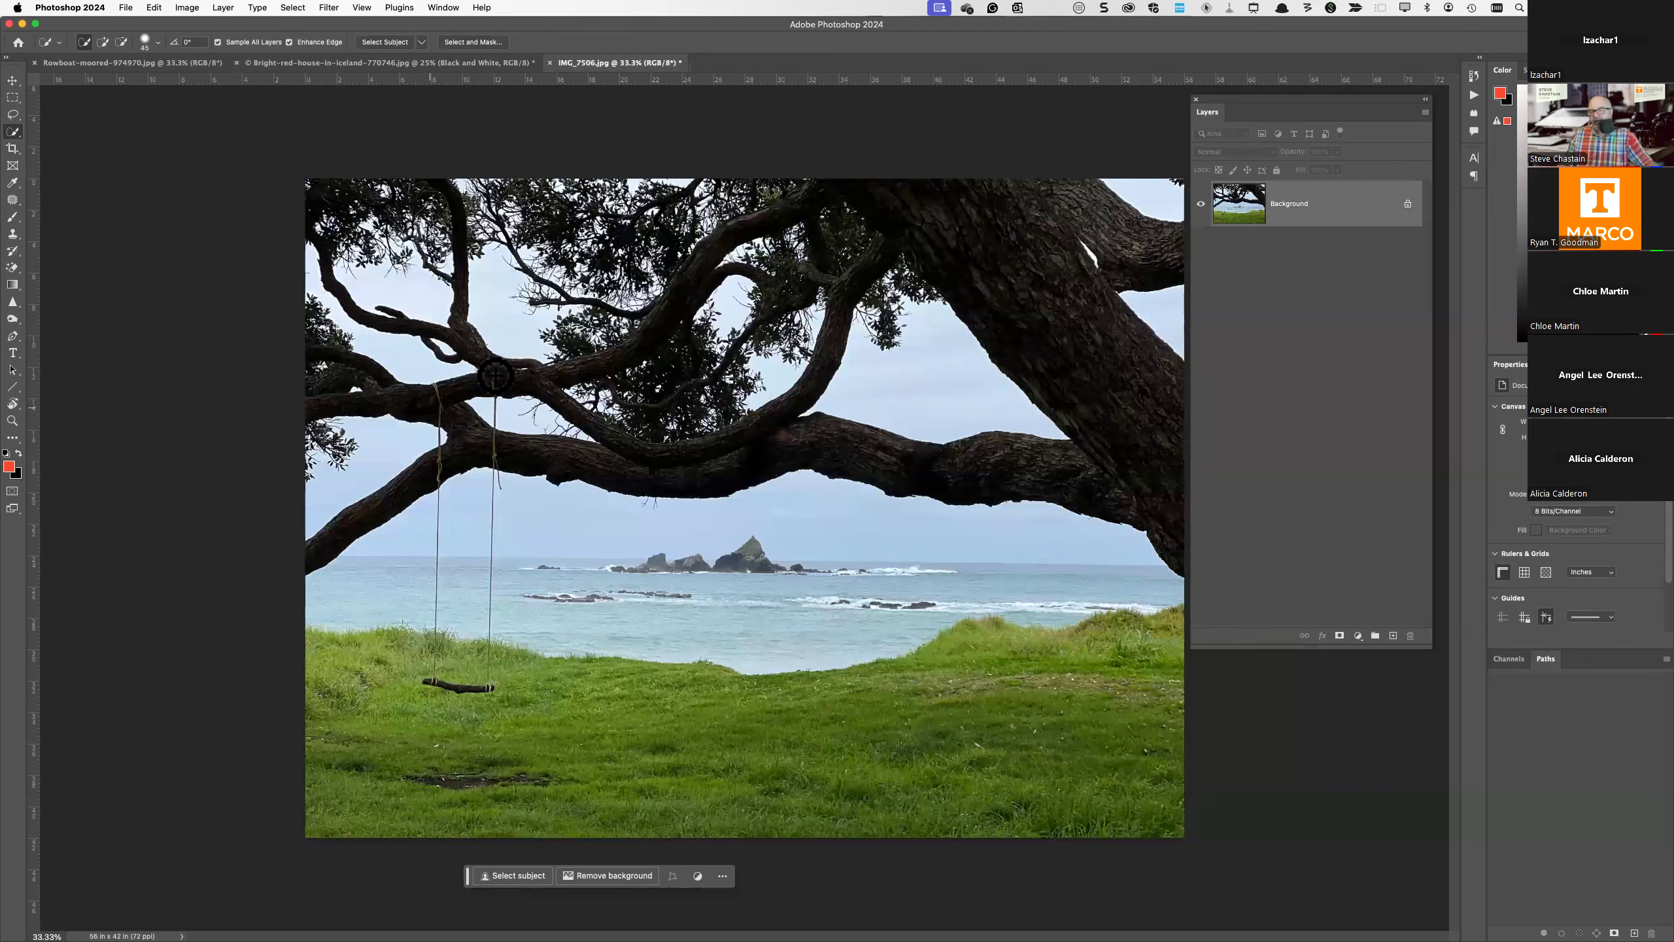
click(125, 66)
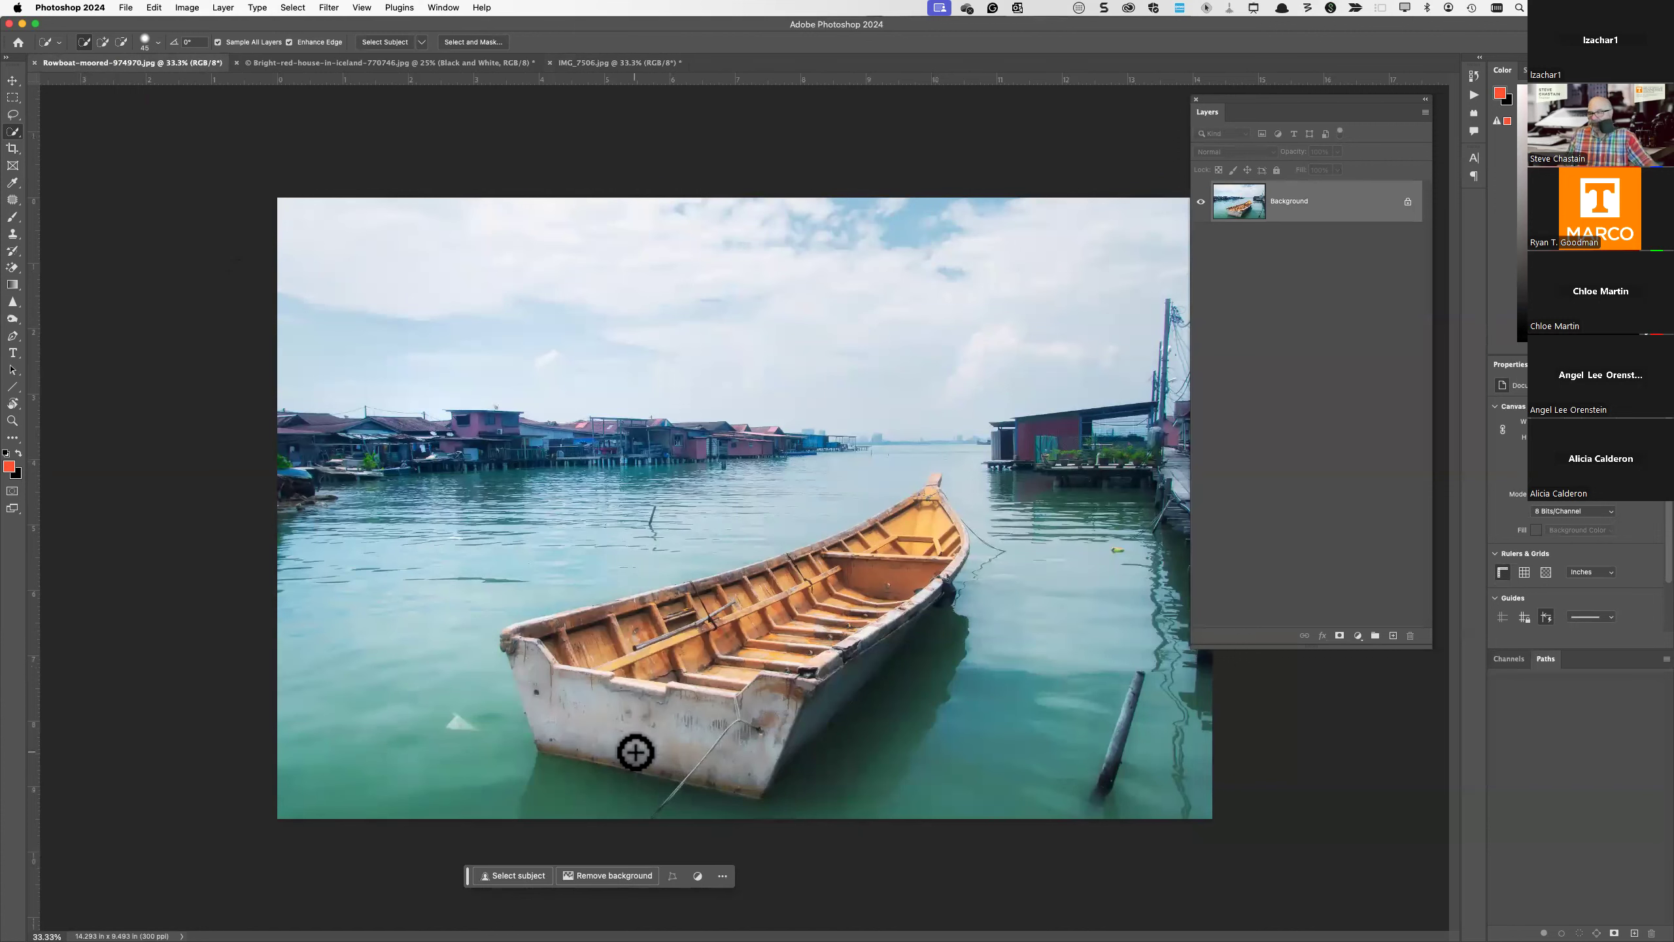
click(634, 68)
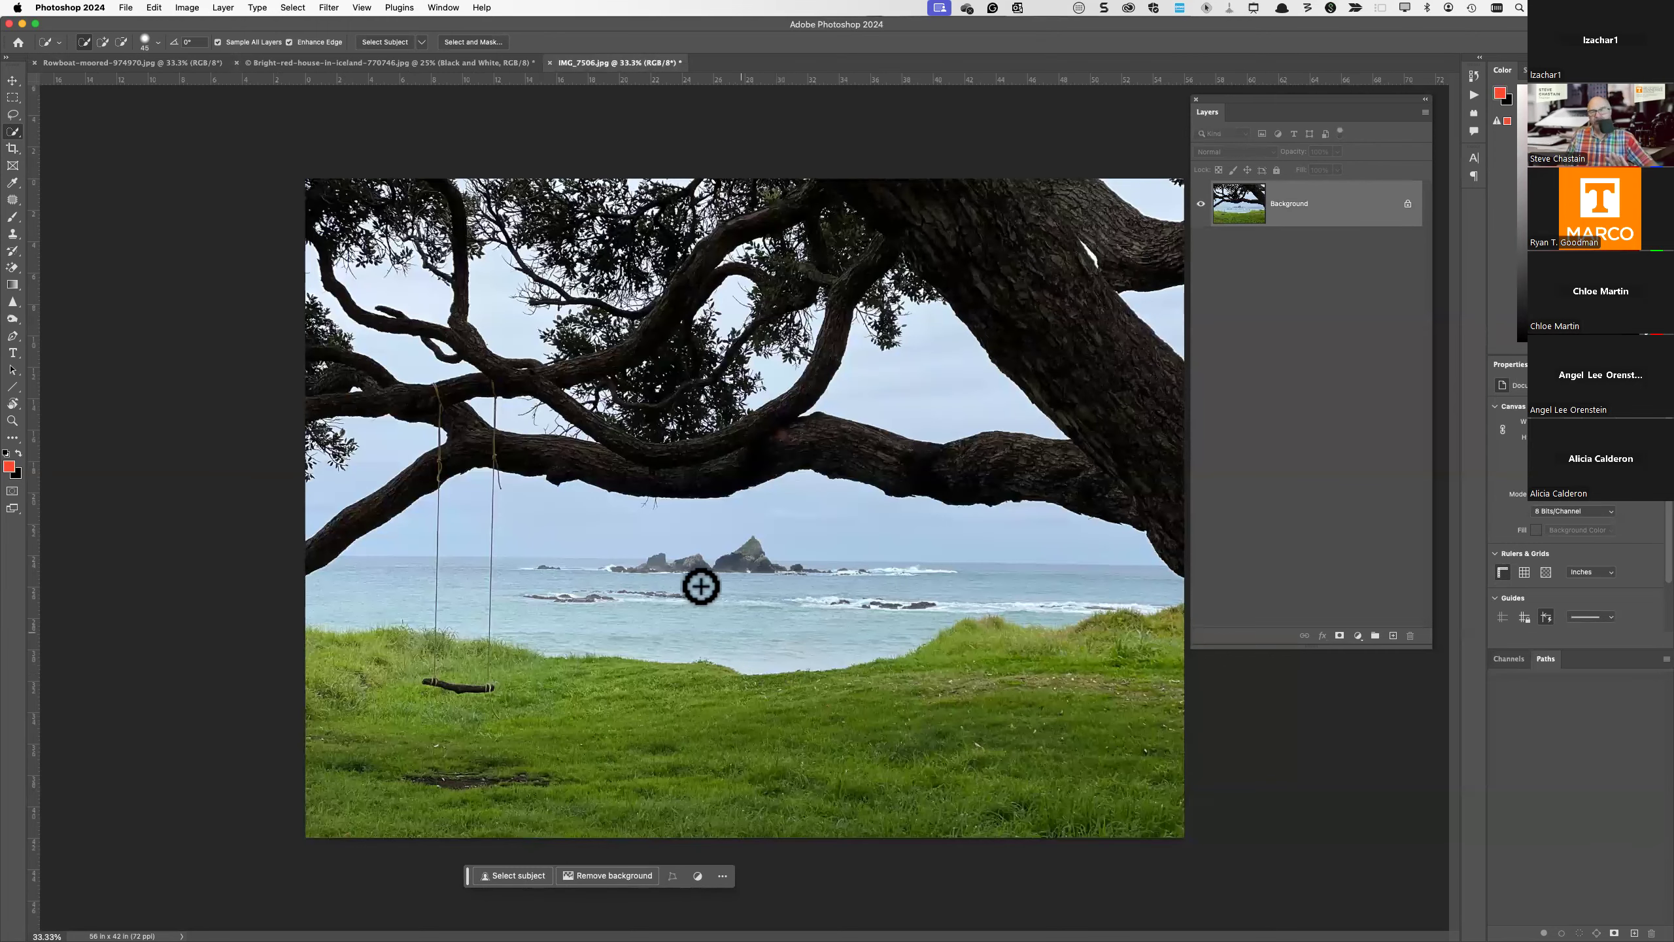
click(137, 64)
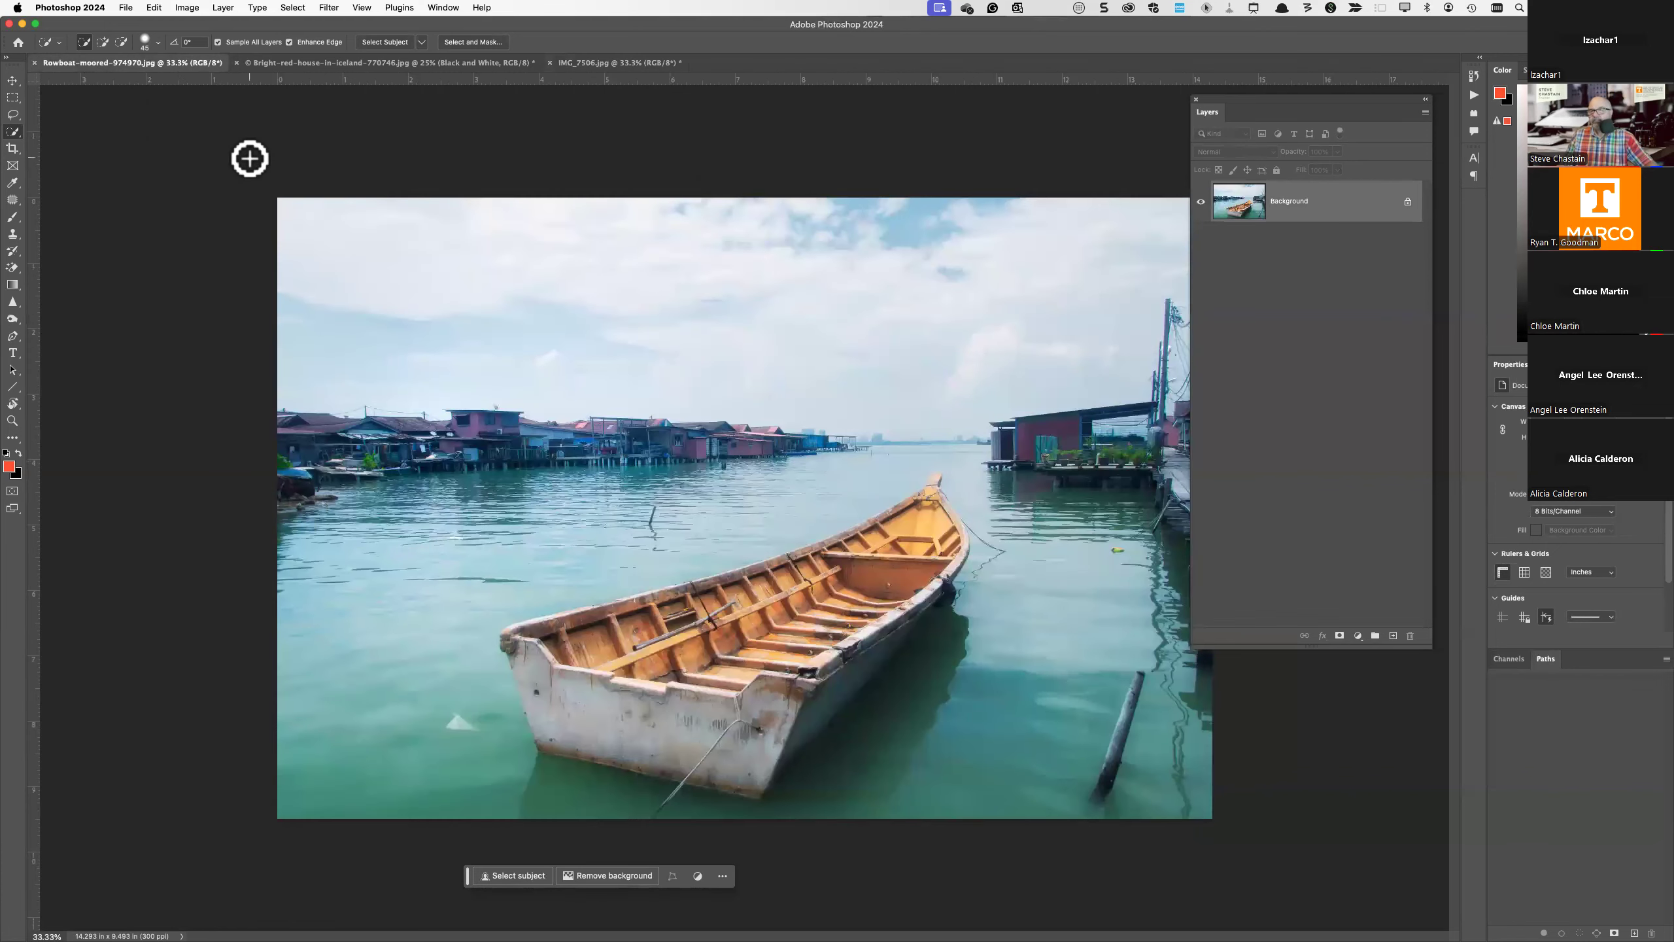
- Select the rowboat with Select Subject and copy it into IMG_7506.jpg as a new layer over the sea
click(294, 9)
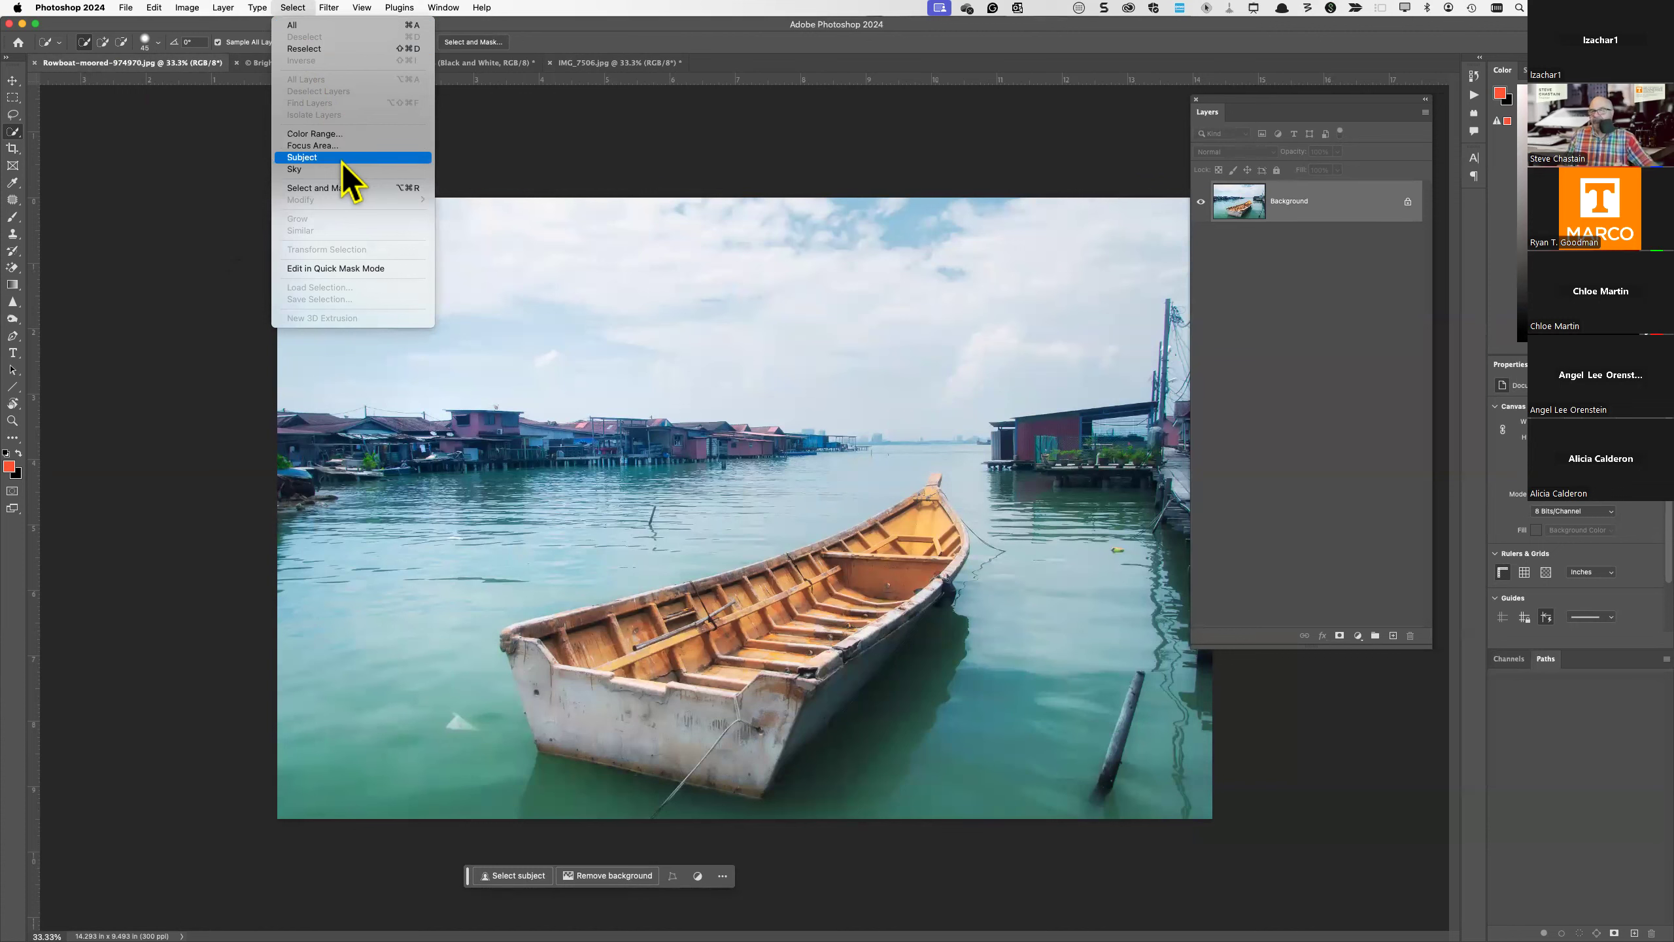
click(306, 158)
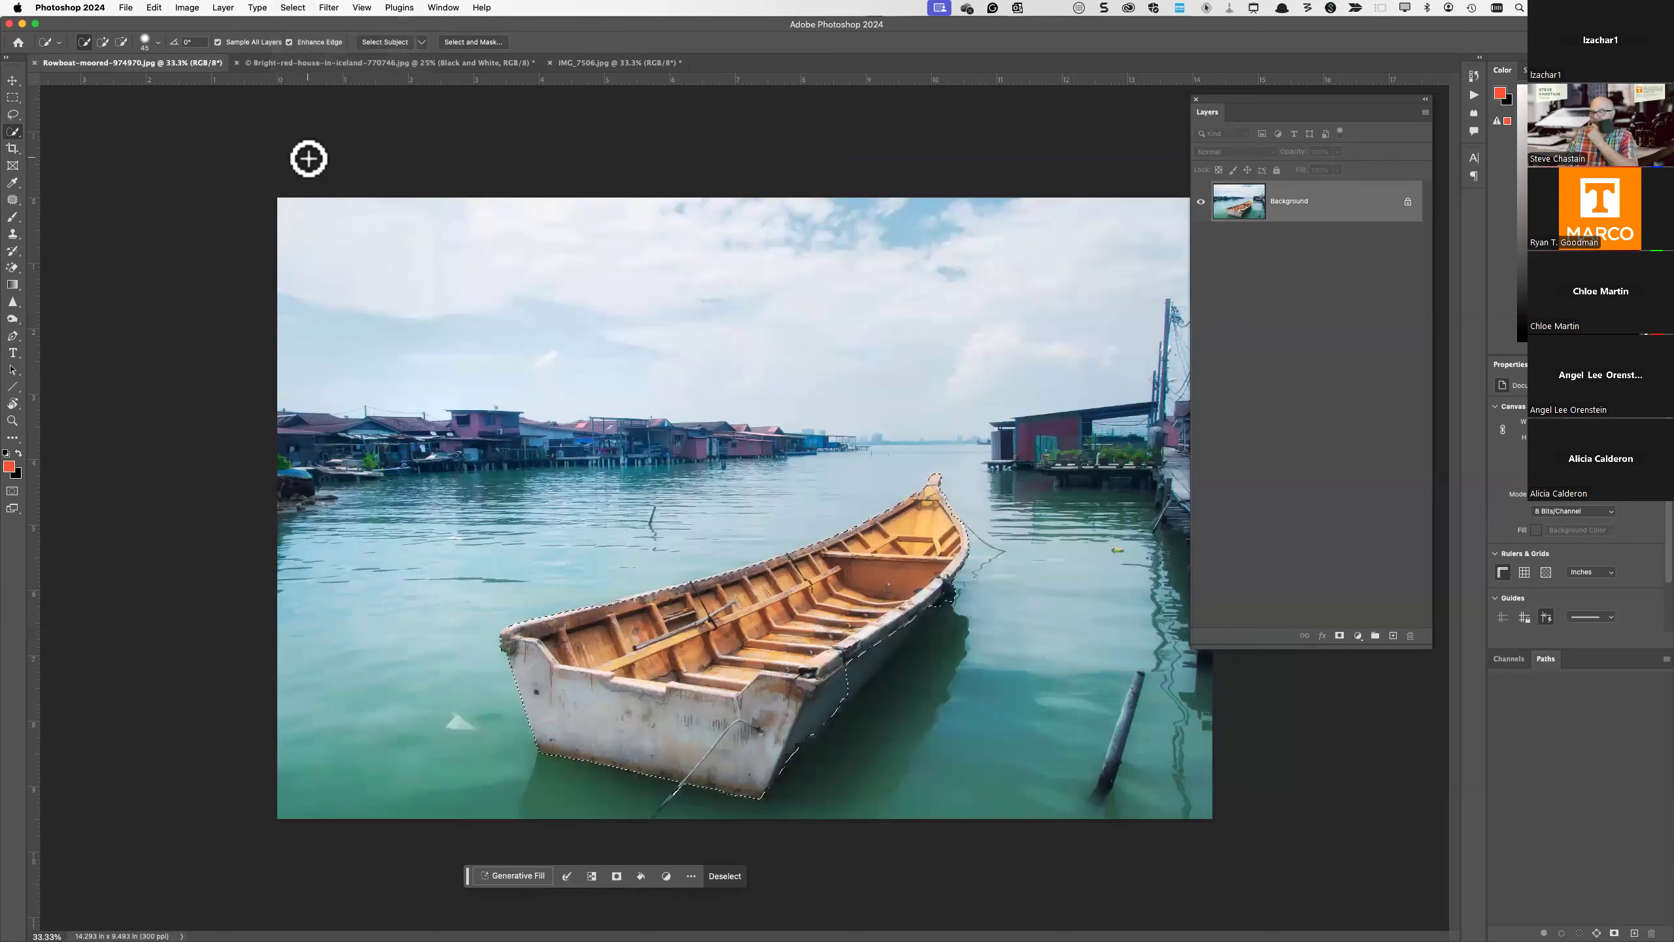
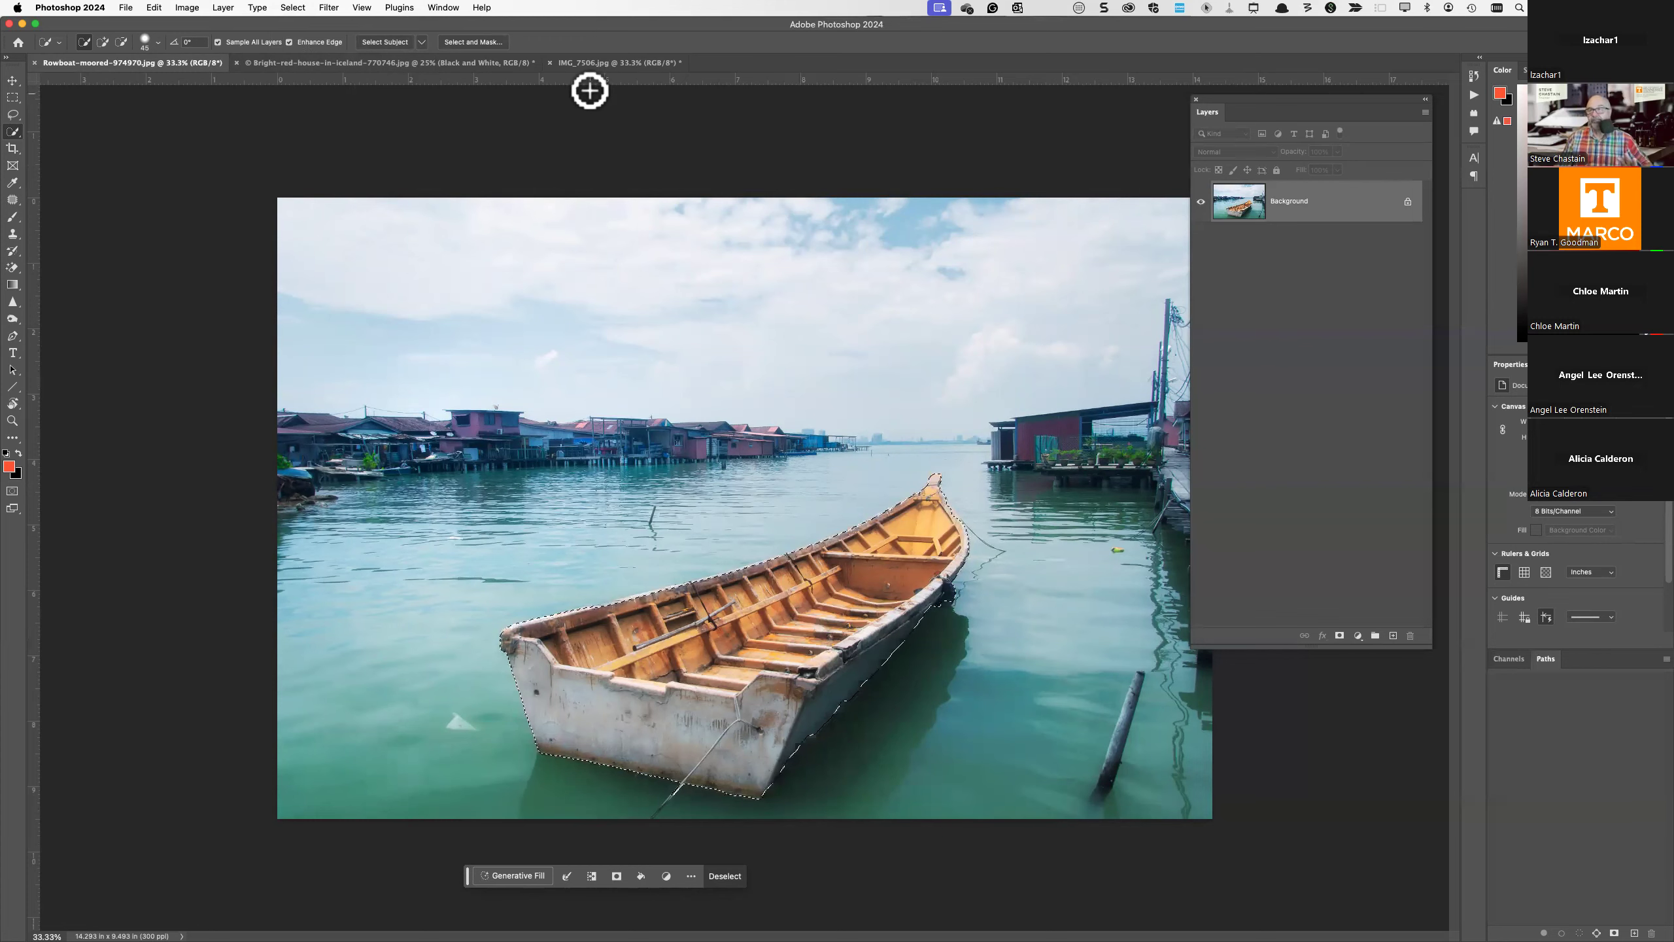
click(591, 64)
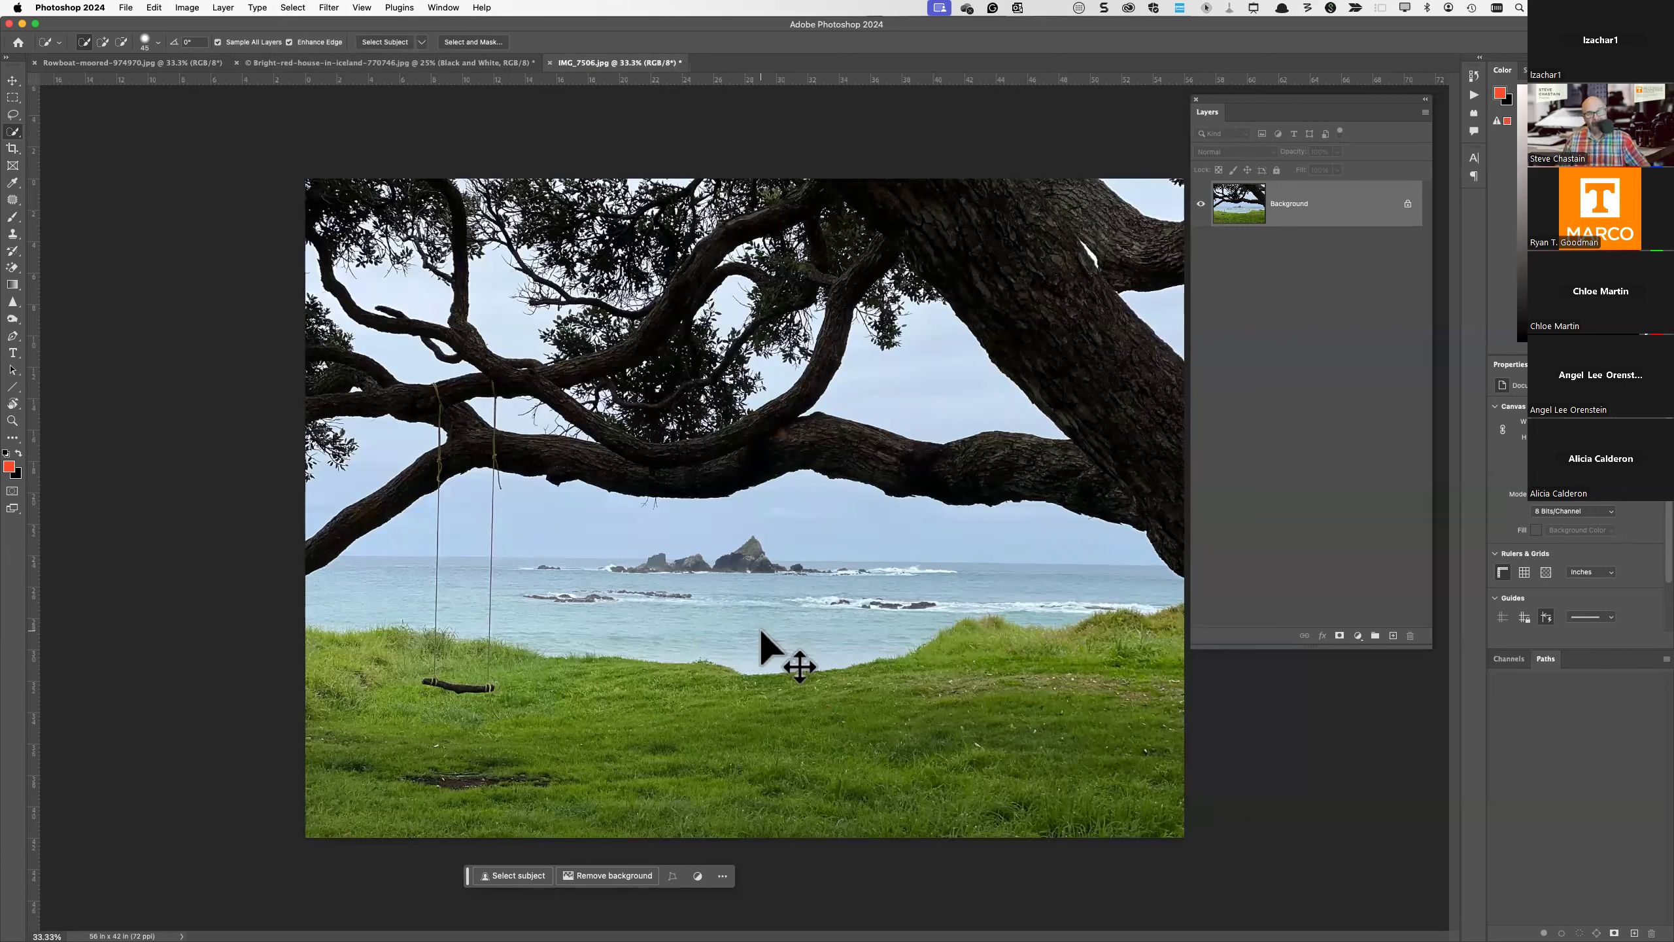
drag(759, 627, 758, 627)
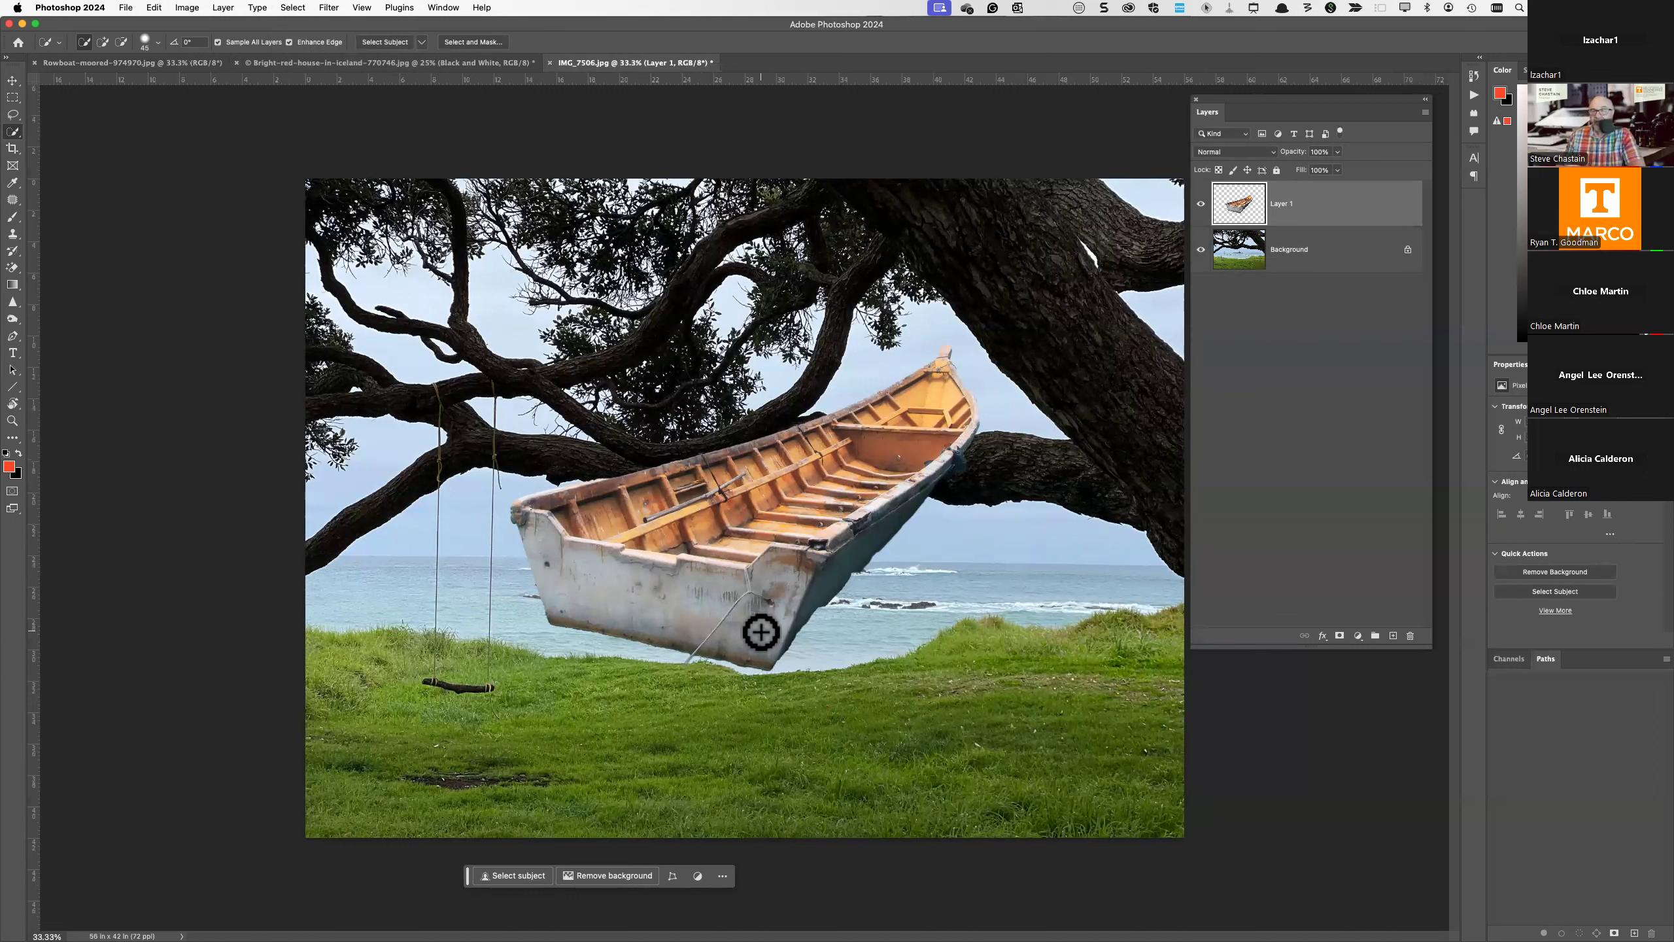
- Compare the rowboat photo with the tree photo and toggle the pasted boat layer's visibility off and on
click(165, 64)
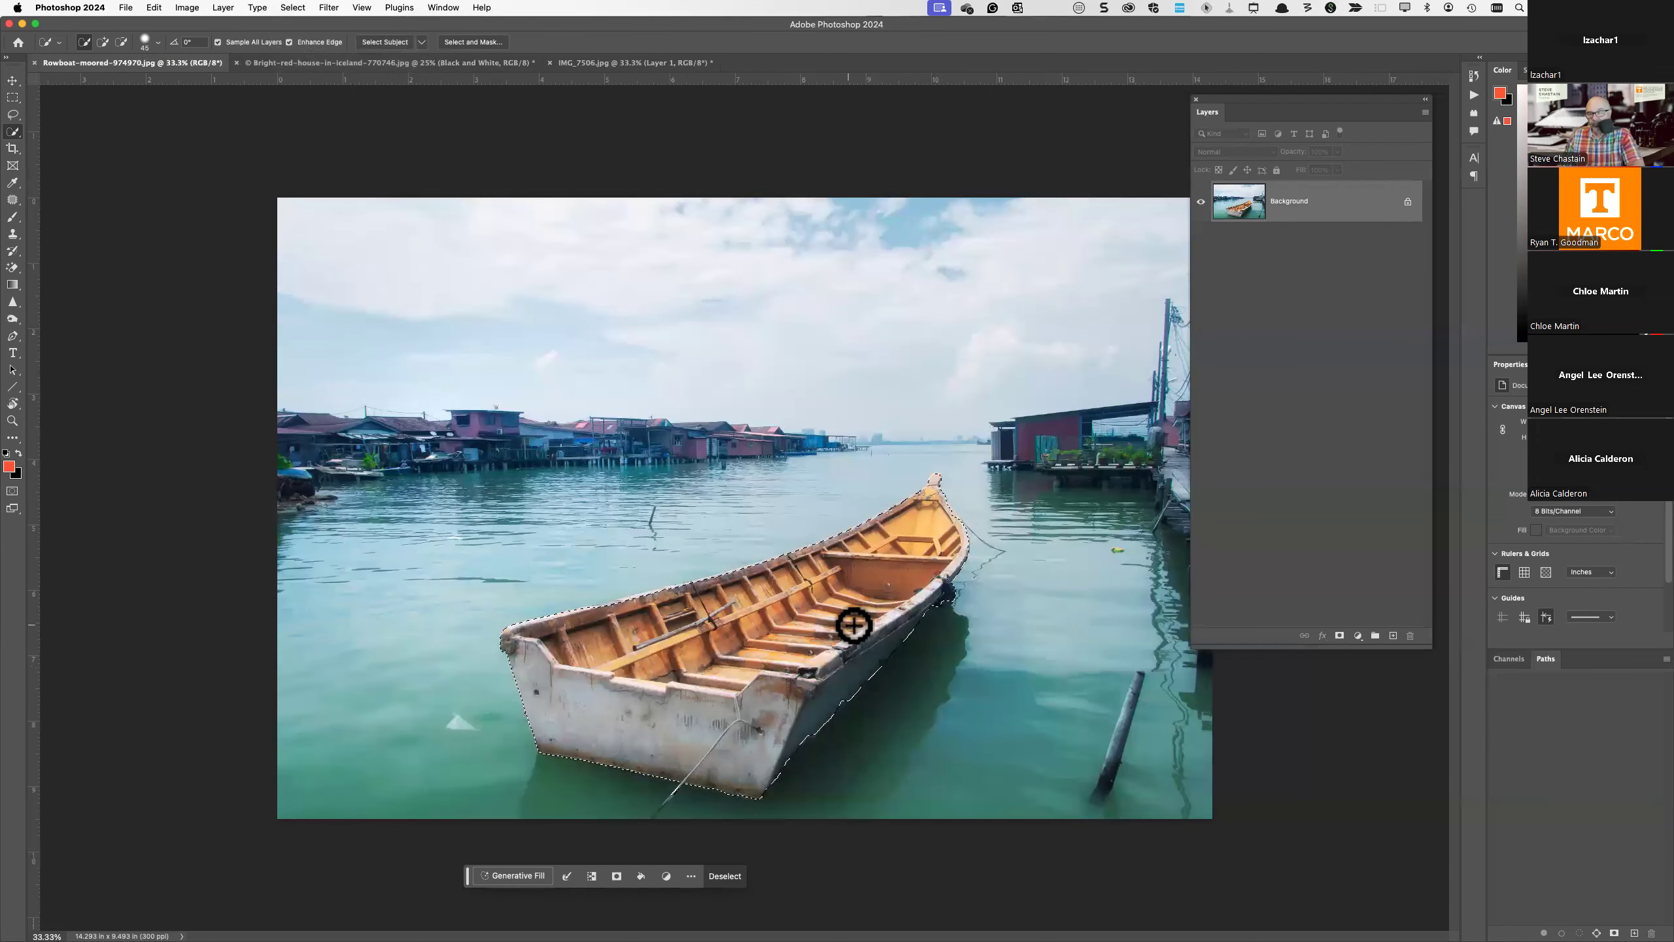
click(610, 66)
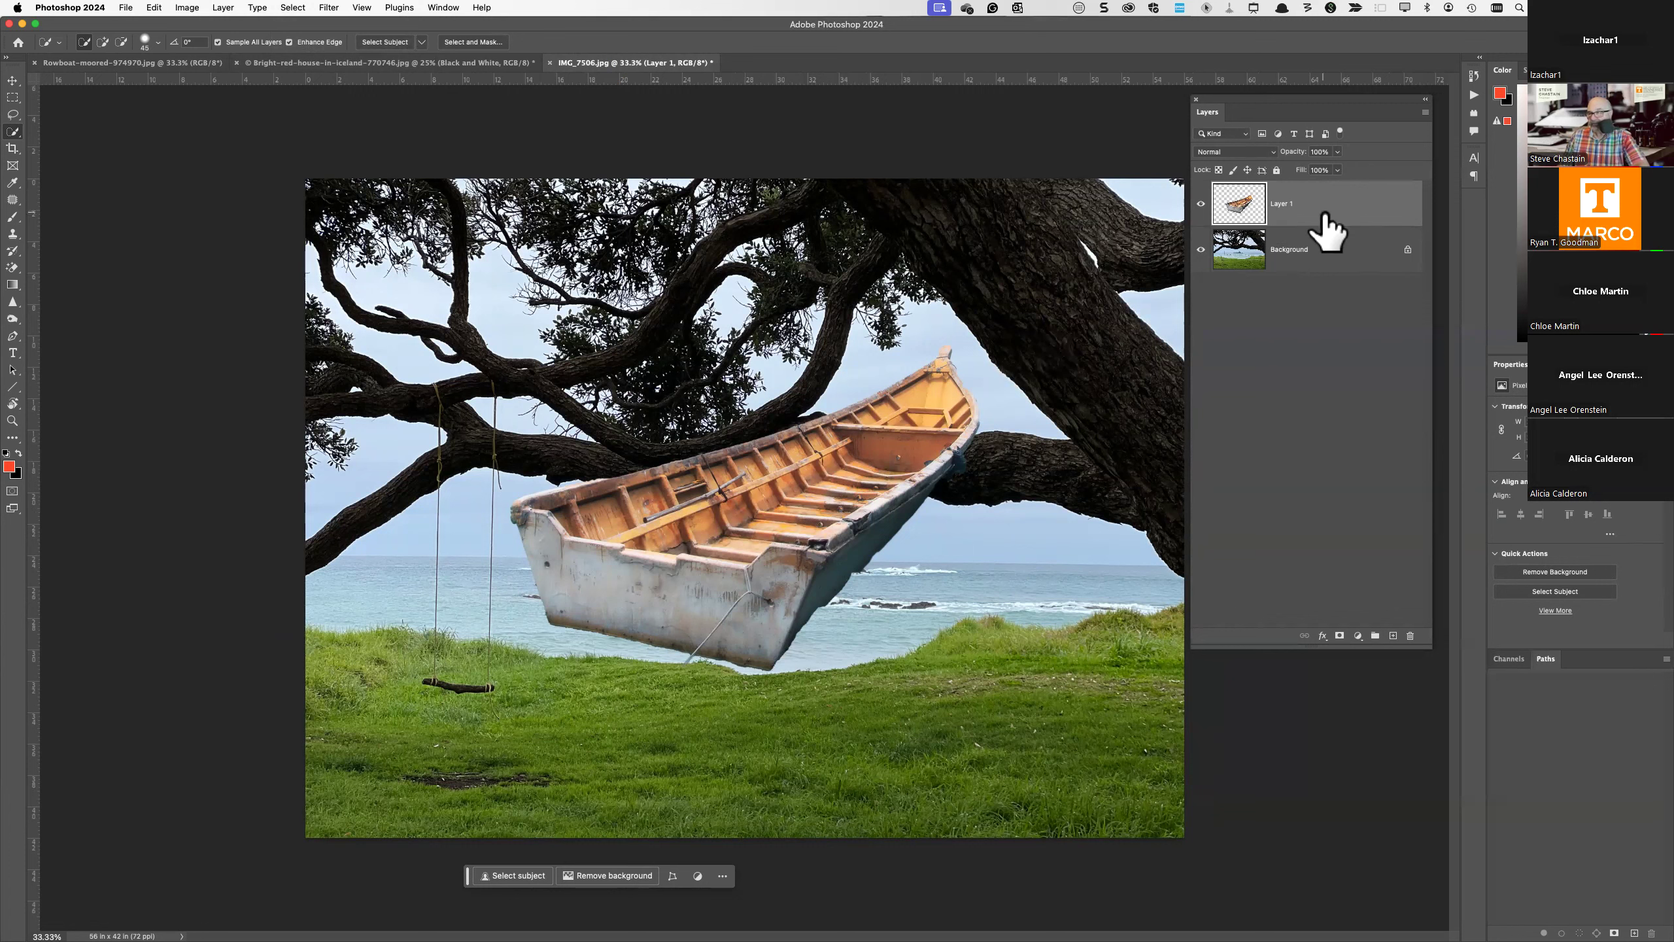
click(1200, 204)
click(1200, 204)
- Try to narrow the pasted rowboat to about 79% of its width without keeping its proportions
click(11, 80)
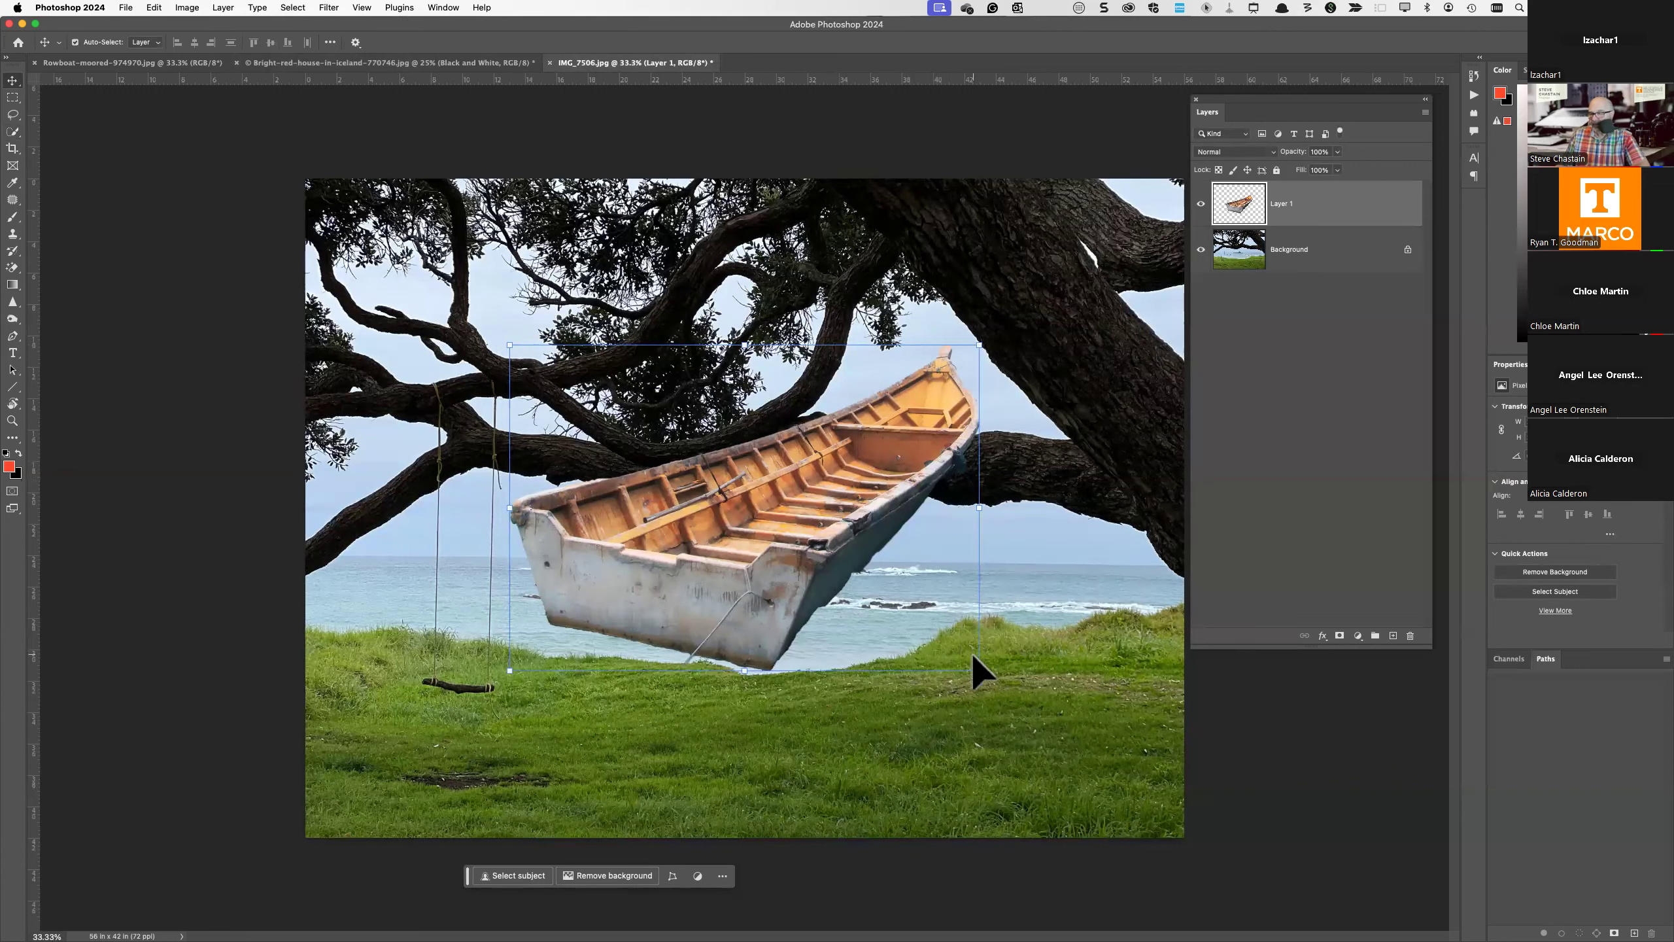
click(979, 344)
drag(979, 344, 880, 342)
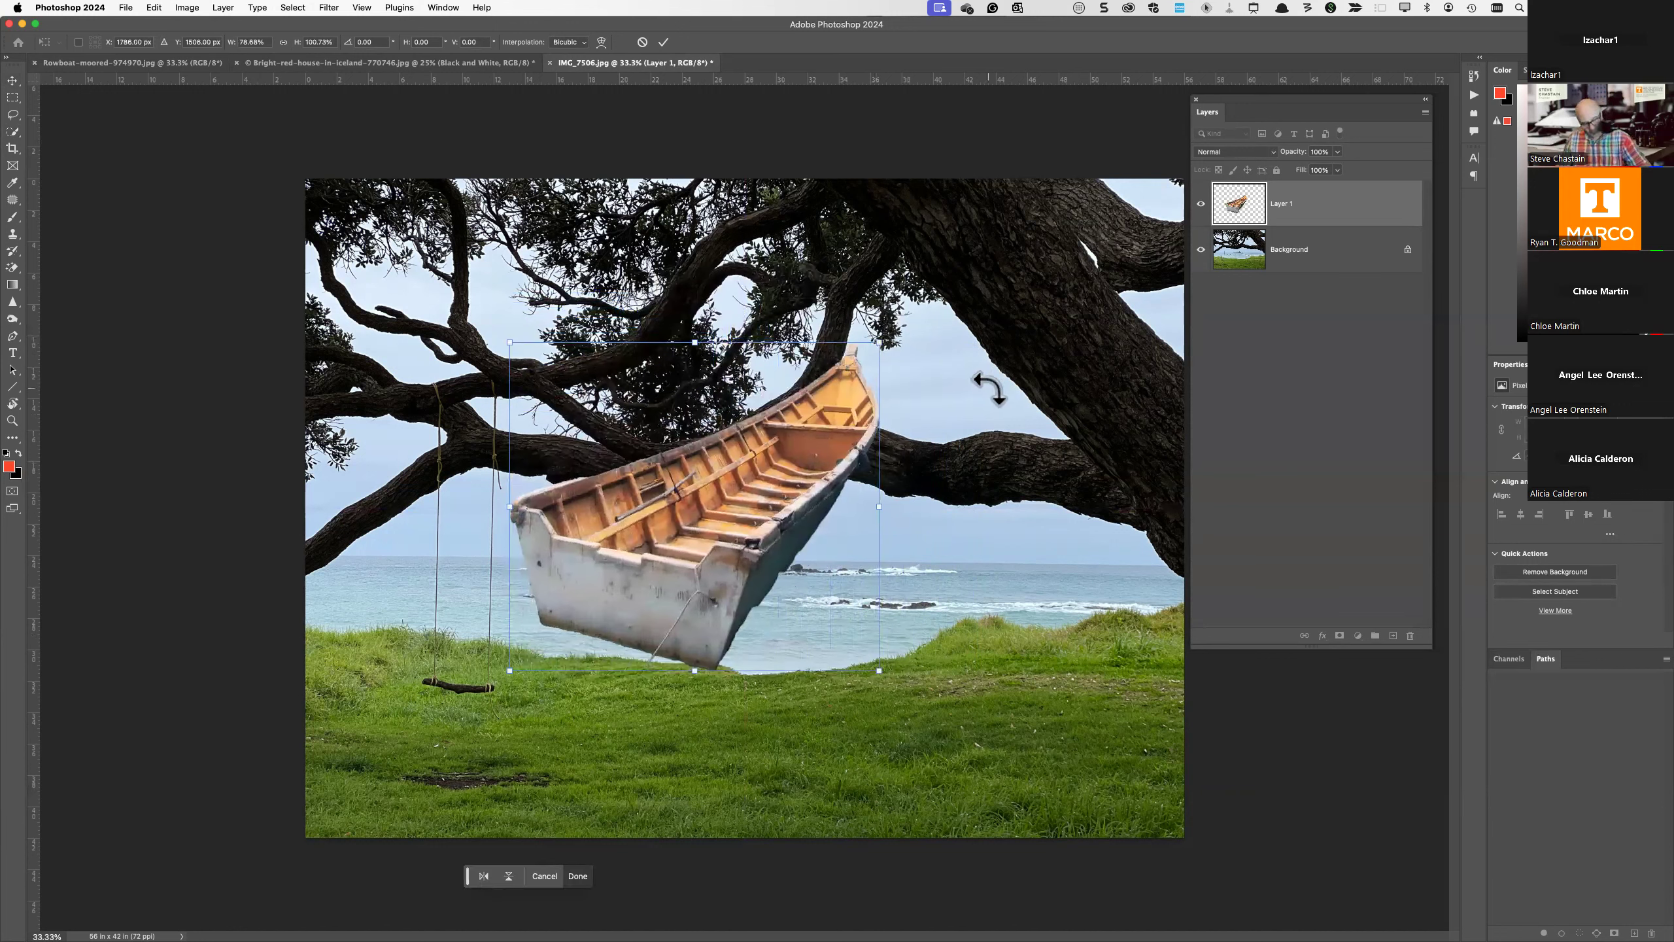
key(super+z)
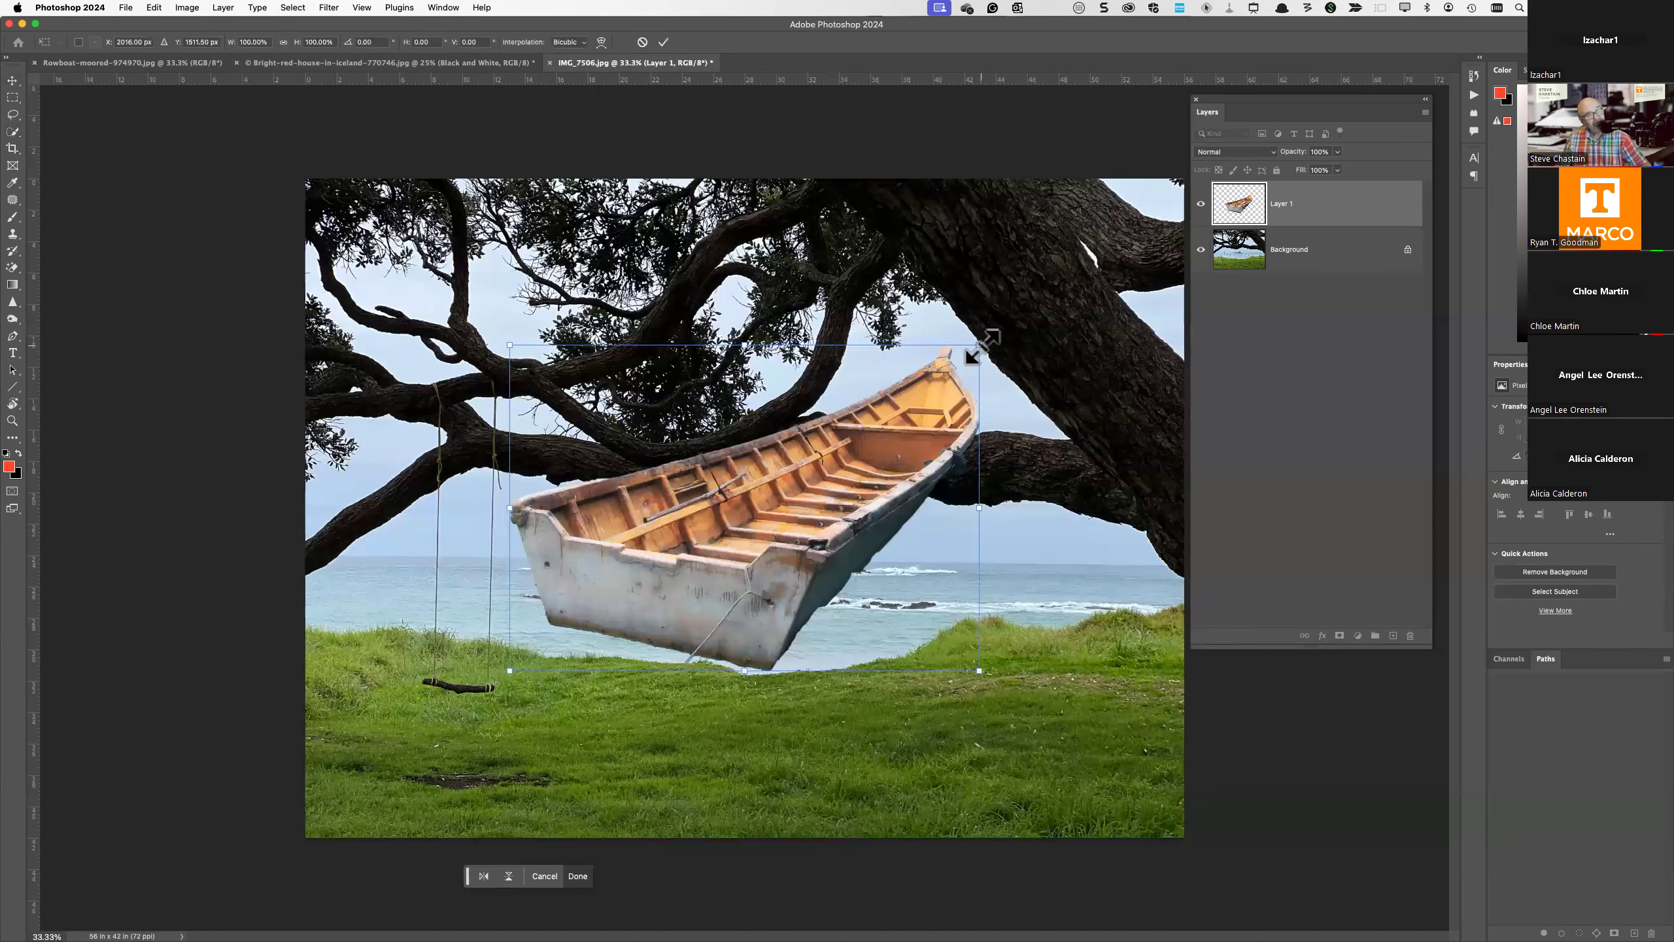
- Scale the rowboat down proportionally to about 22% and place it on the grass edge beside the sea
drag(982, 347, 655, 656)
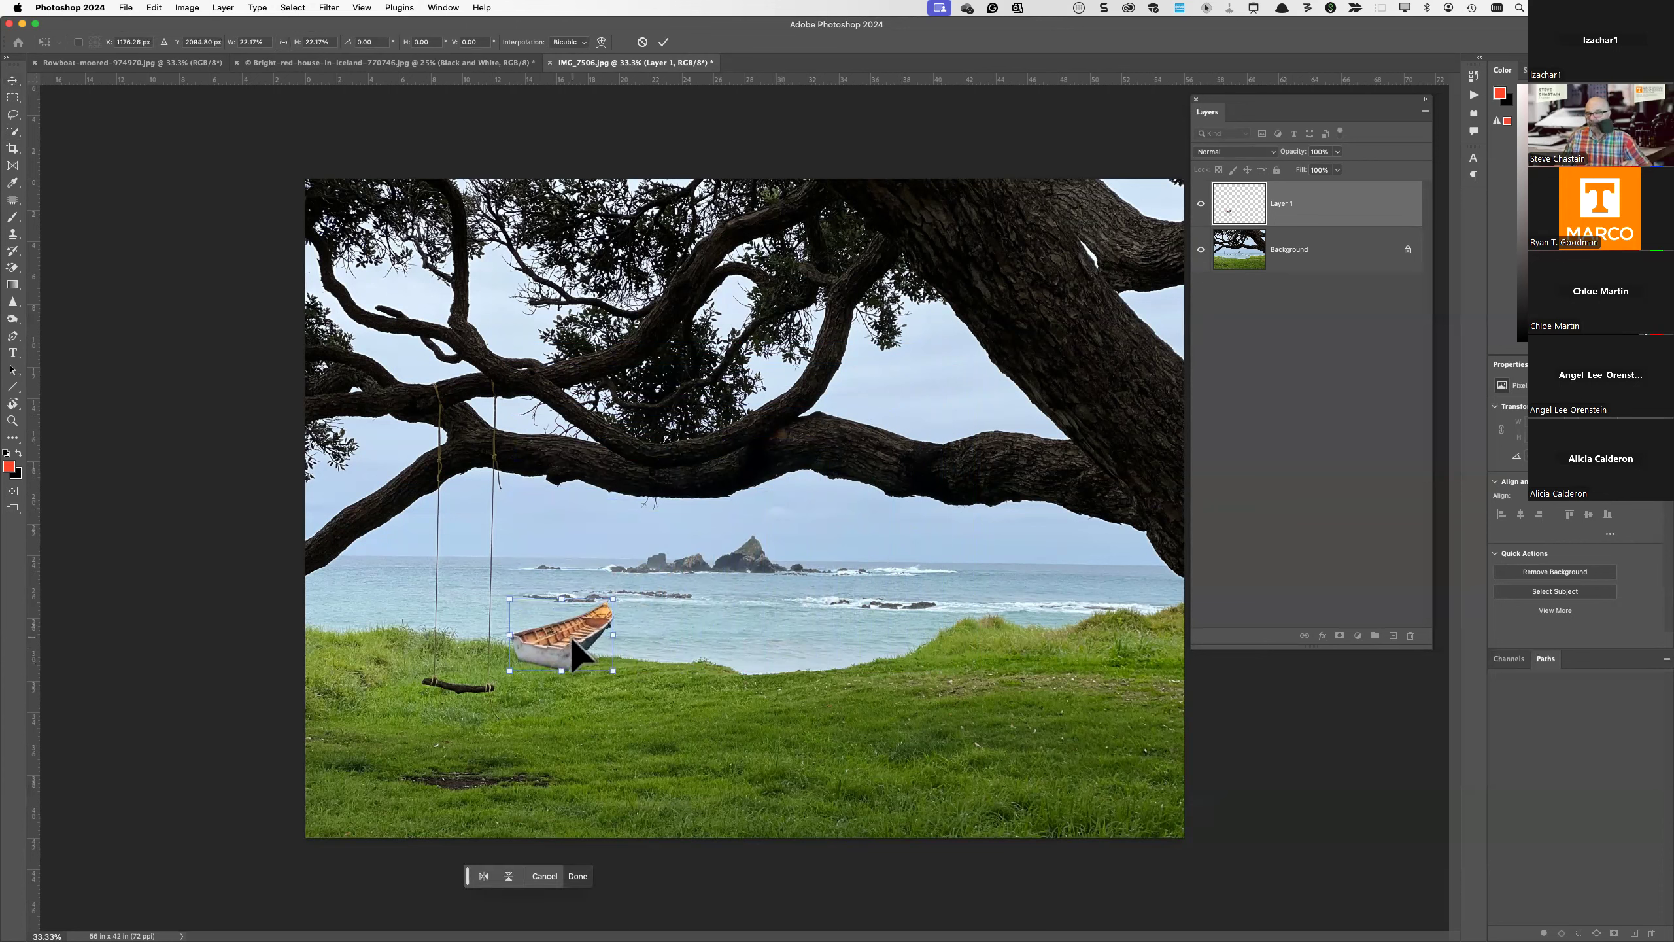
drag(570, 634, 778, 663)
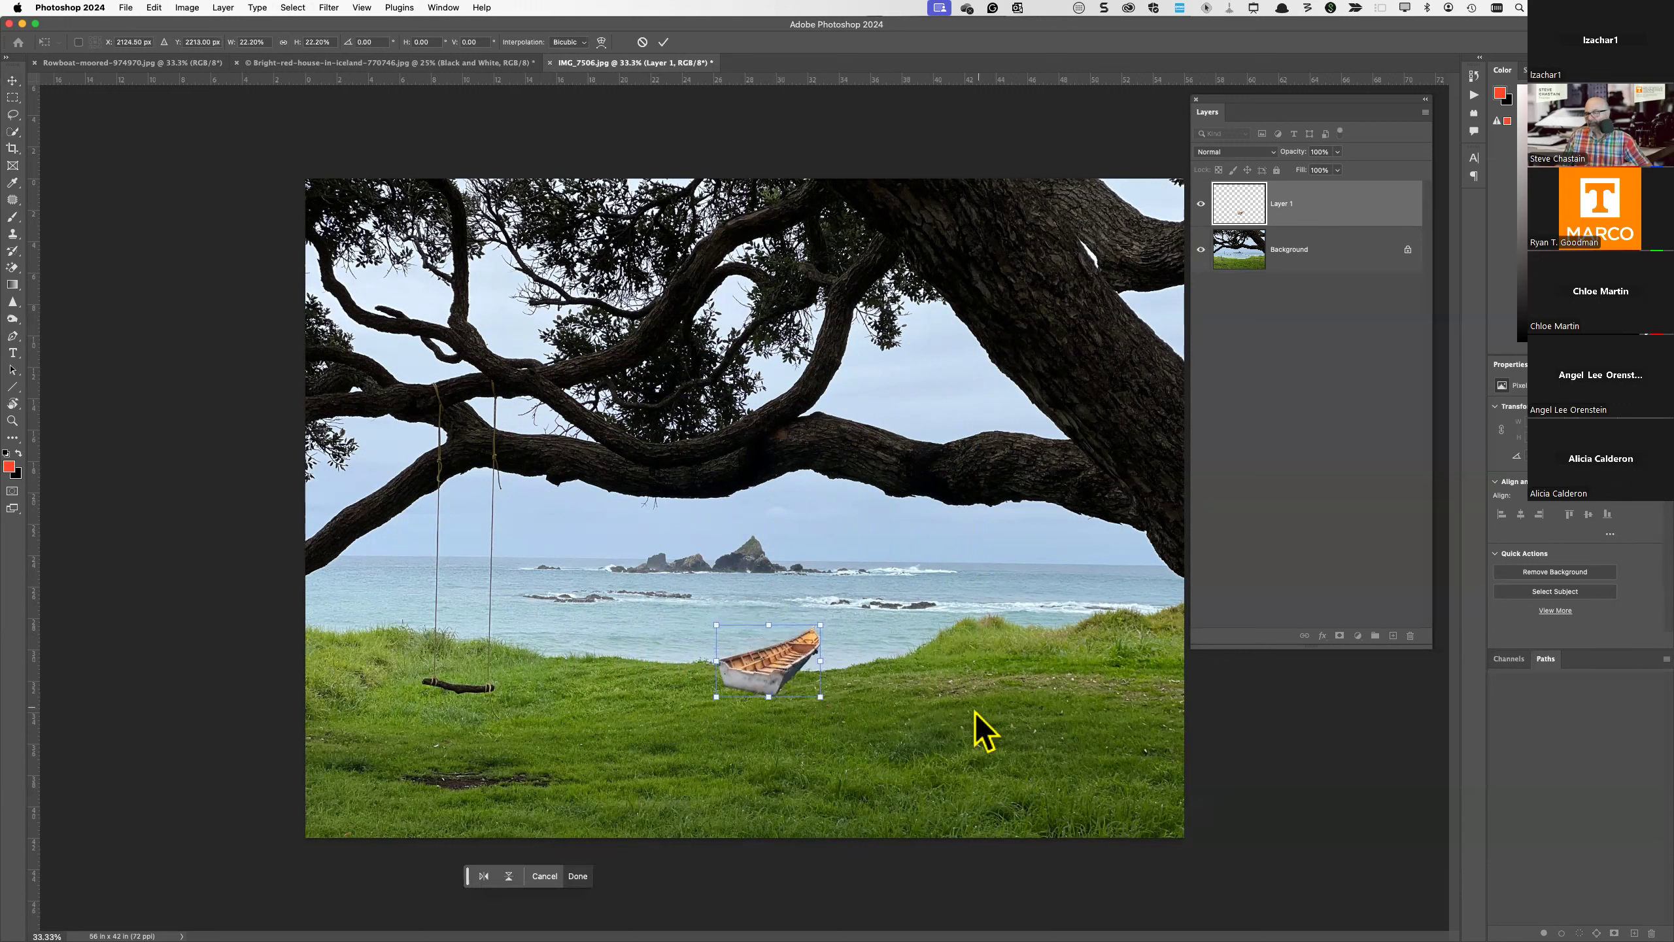
click(1322, 438)
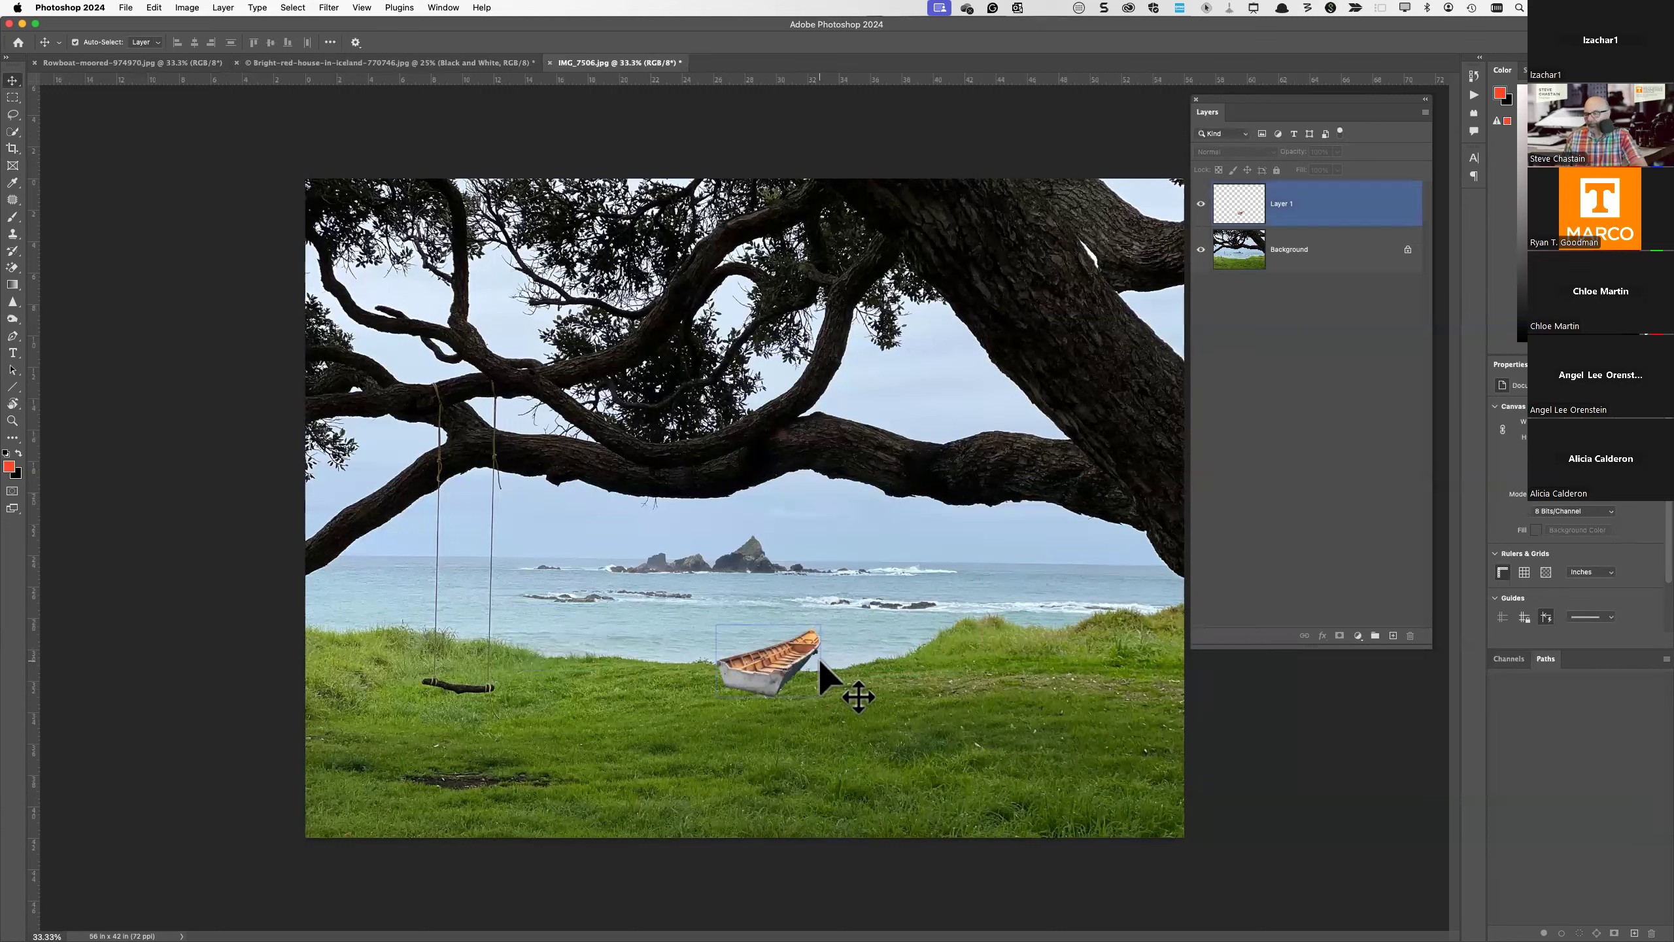
- Move the rowboat over the water, and settle it at the grassy shoreline slightly farther right than before
click(778, 652)
drag(777, 652, 732, 616)
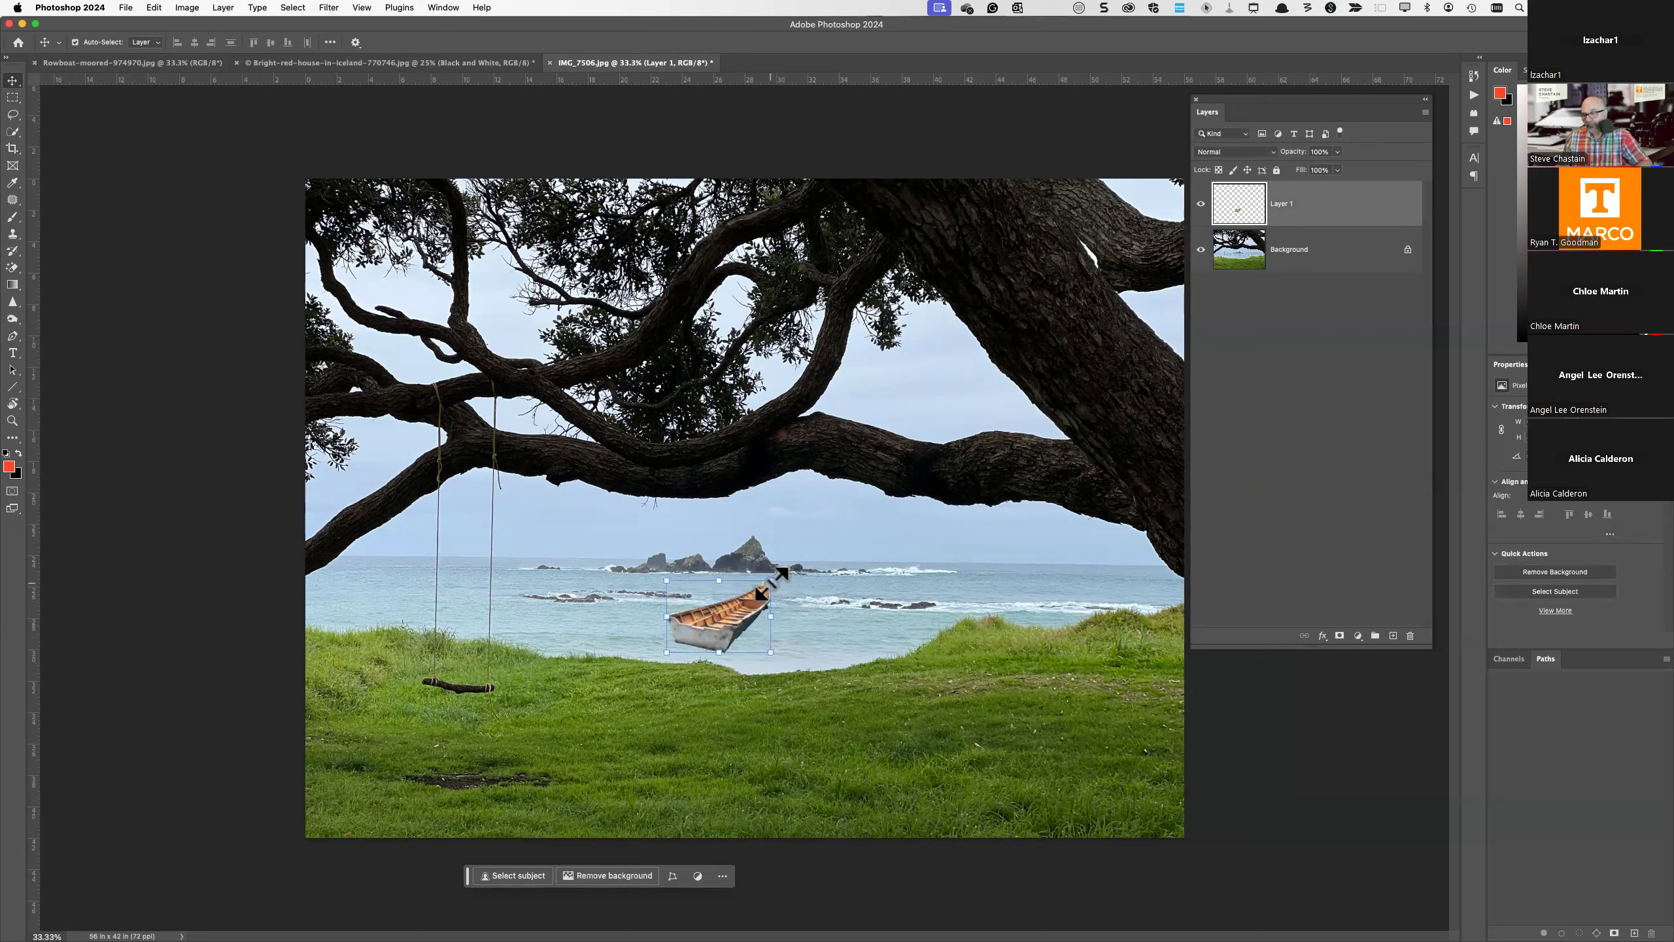
click(772, 580)
drag(769, 586, 862, 623)
key(Return)
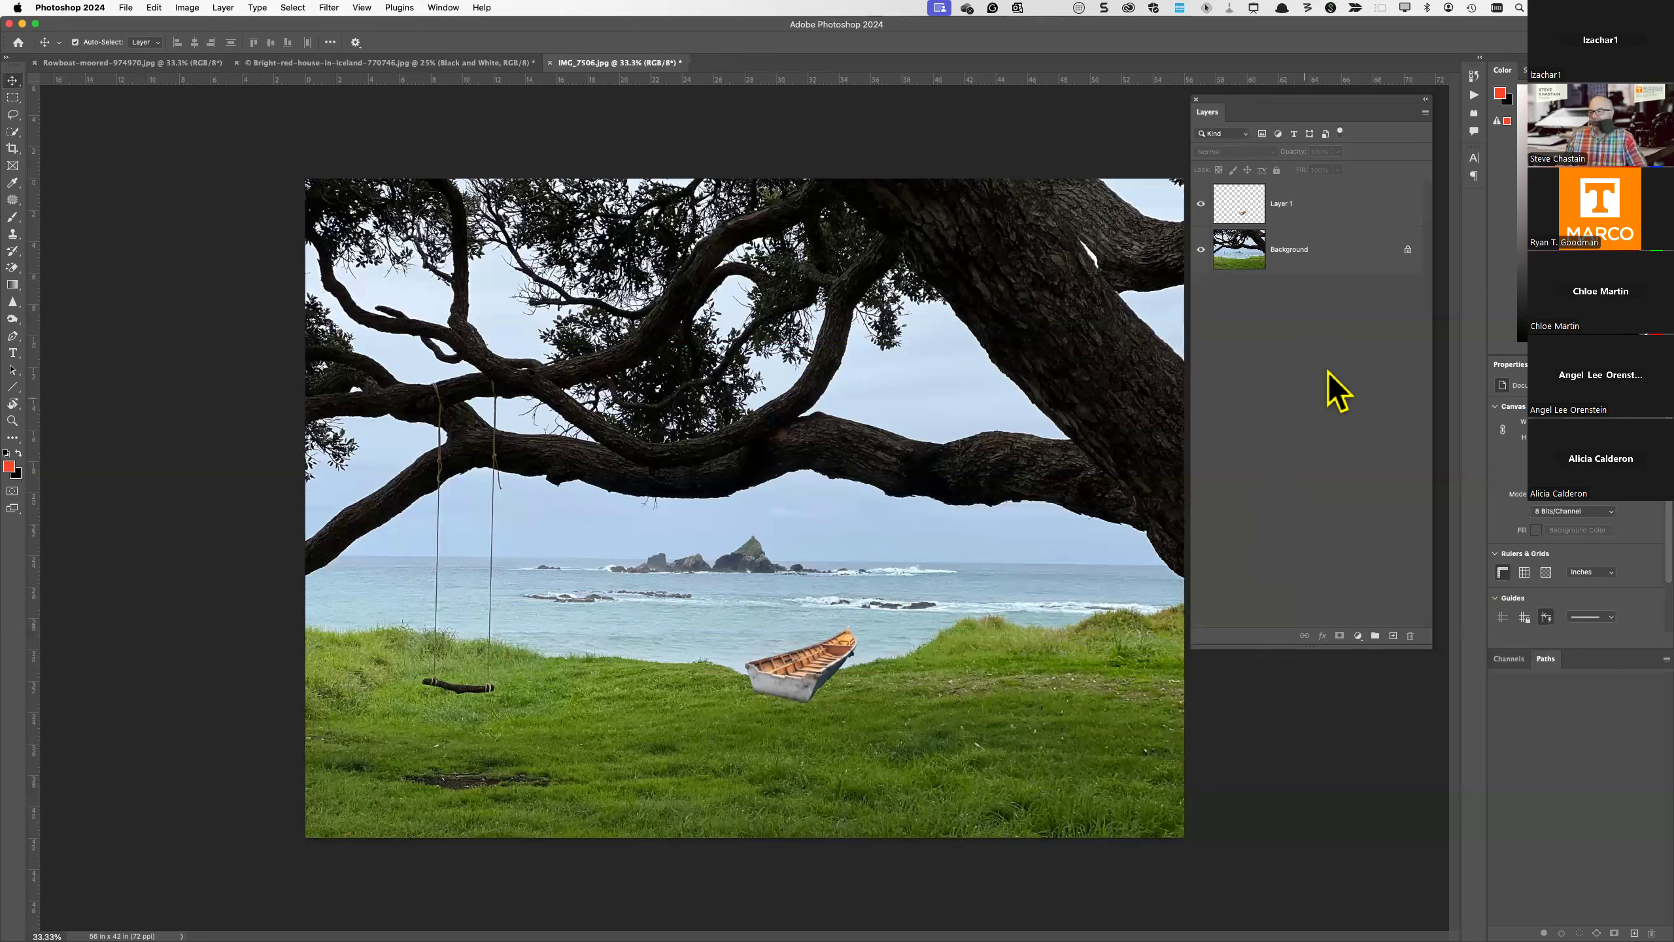
- Examine the boat layer and look through the red house and rowboat photos before returning to IMG_7506.jpg
click(1325, 201)
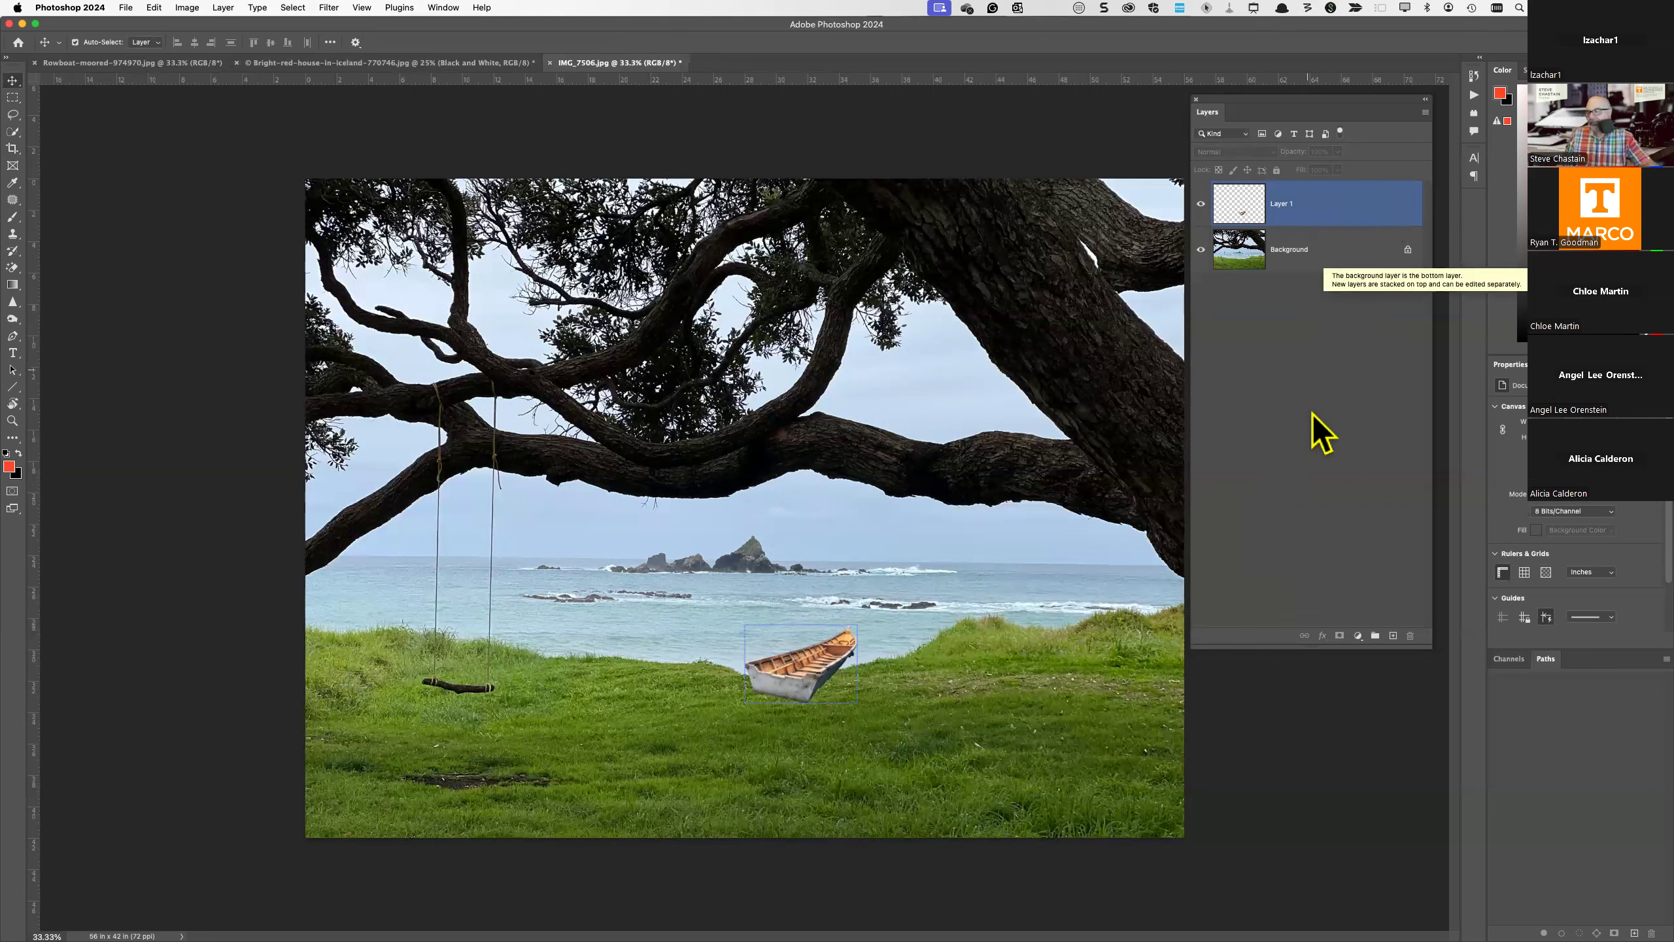
click(1288, 488)
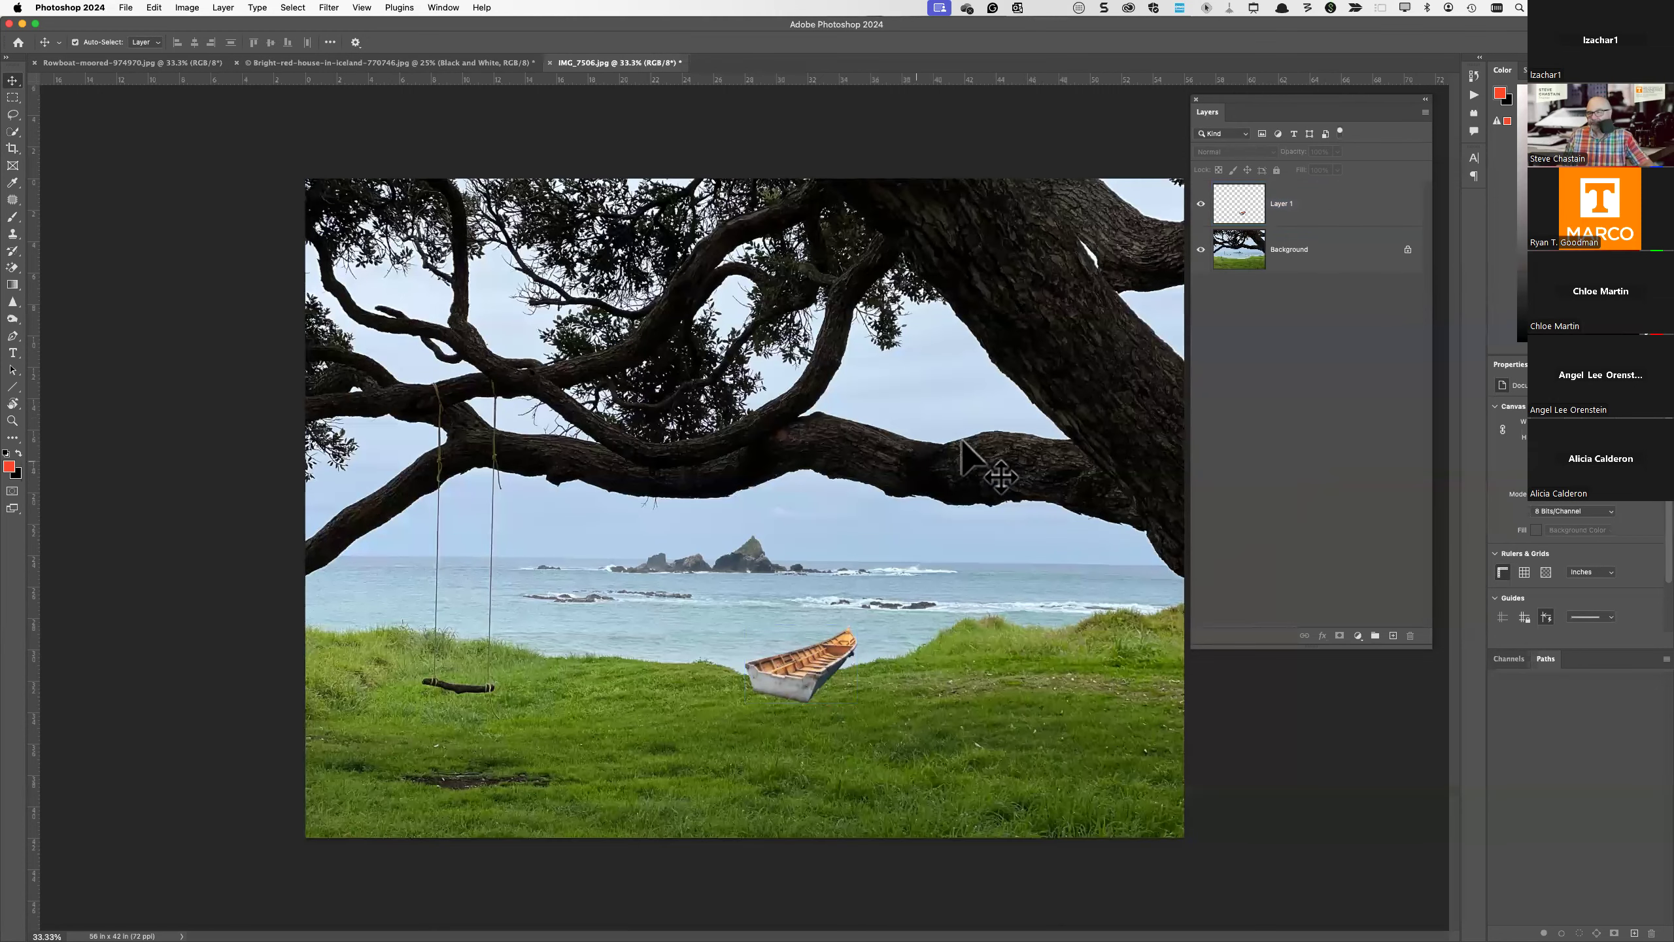
click(421, 64)
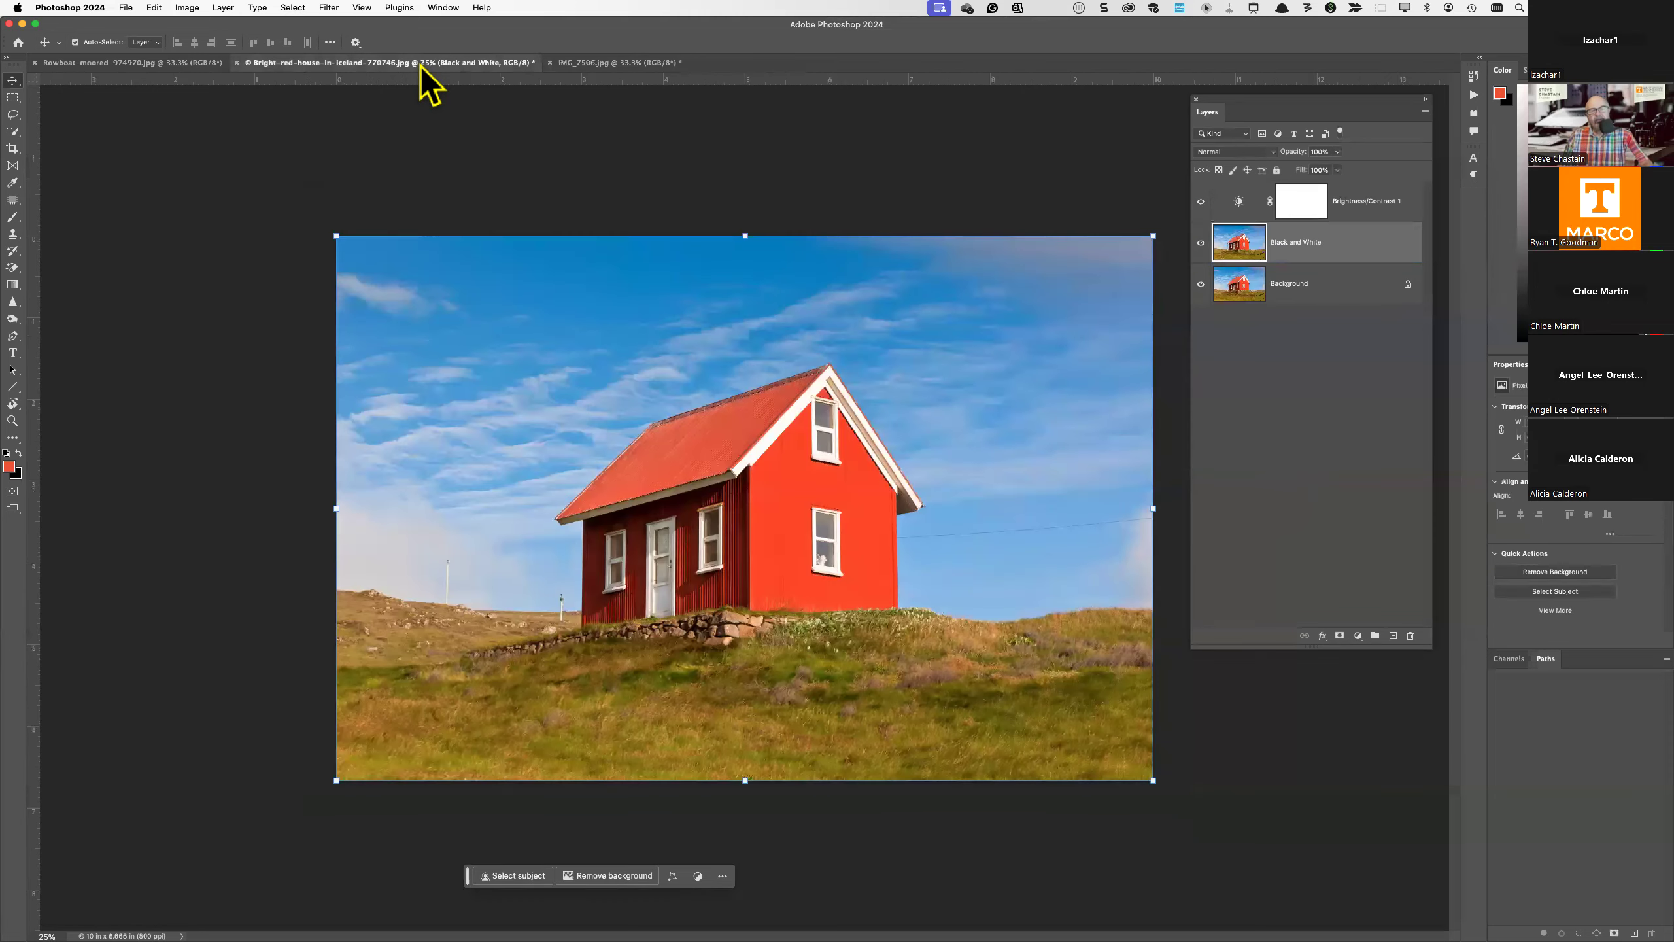
click(179, 69)
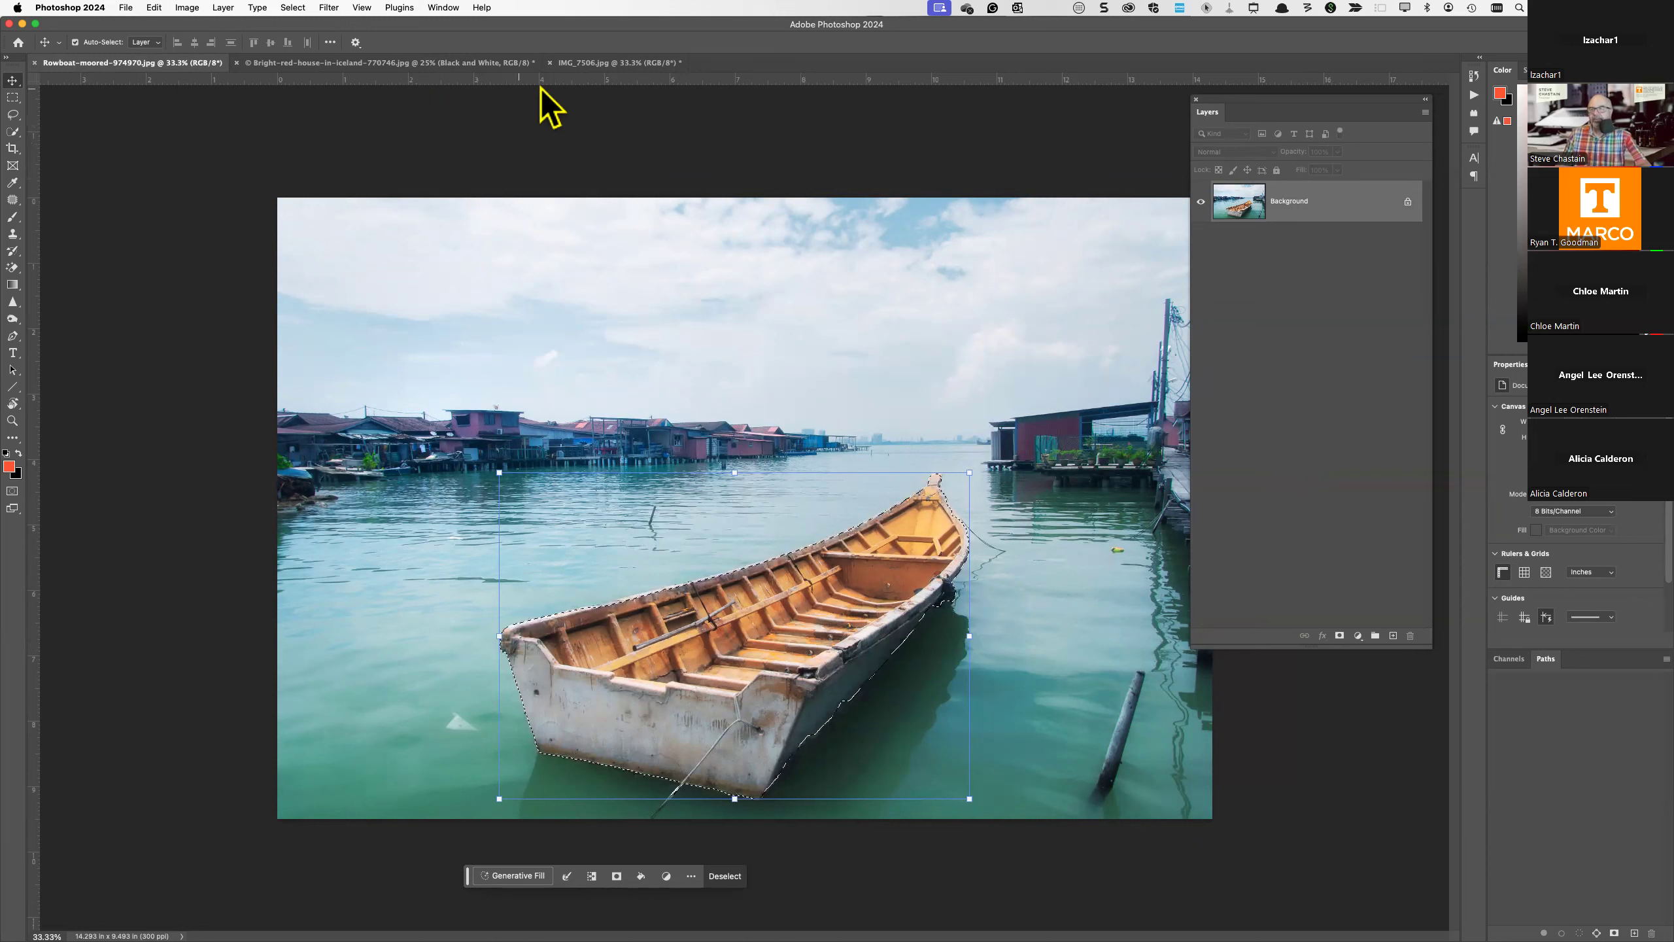
click(582, 65)
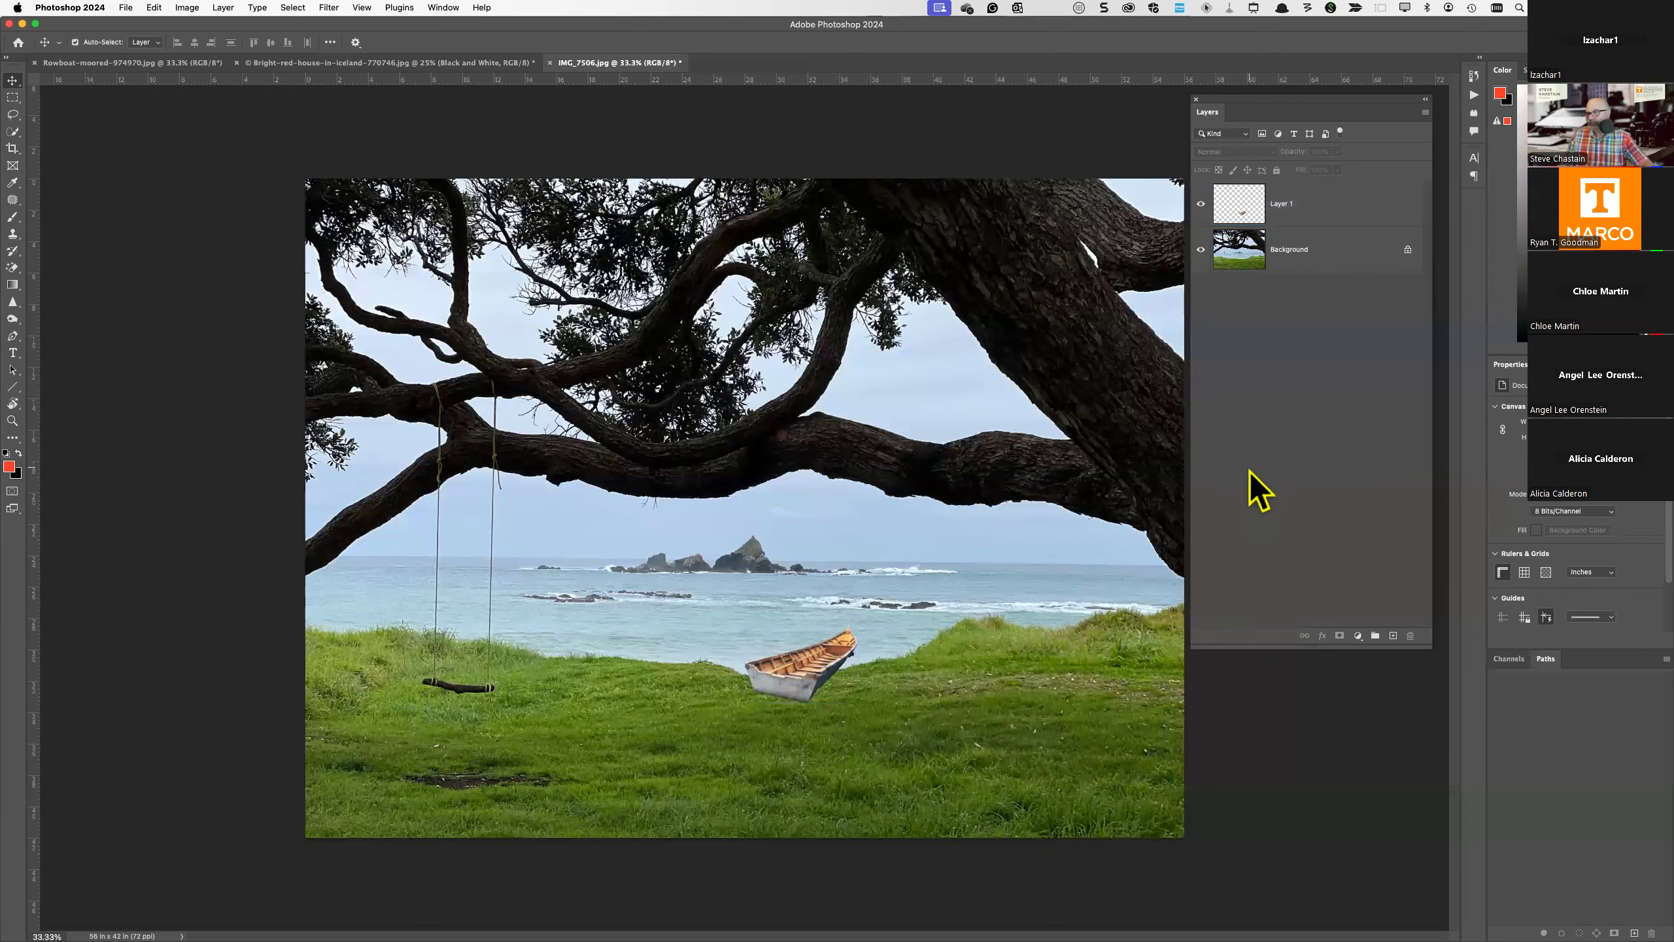
- Duplicate the Background layer of the tree photo
click(1275, 259)
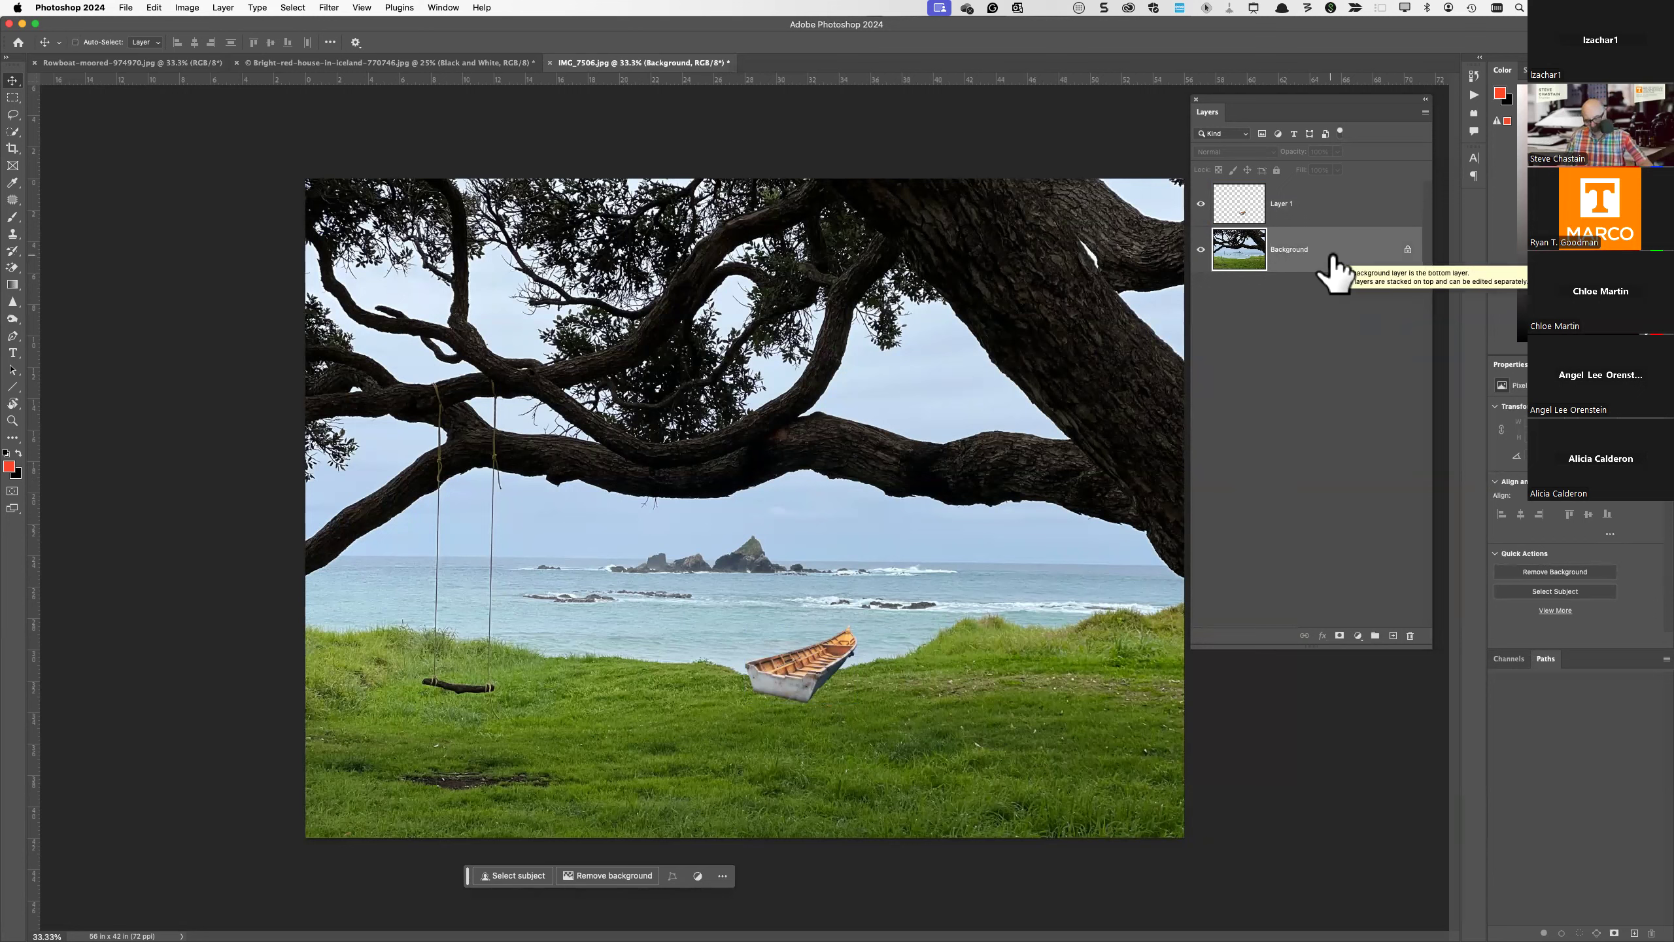
key(super+j)
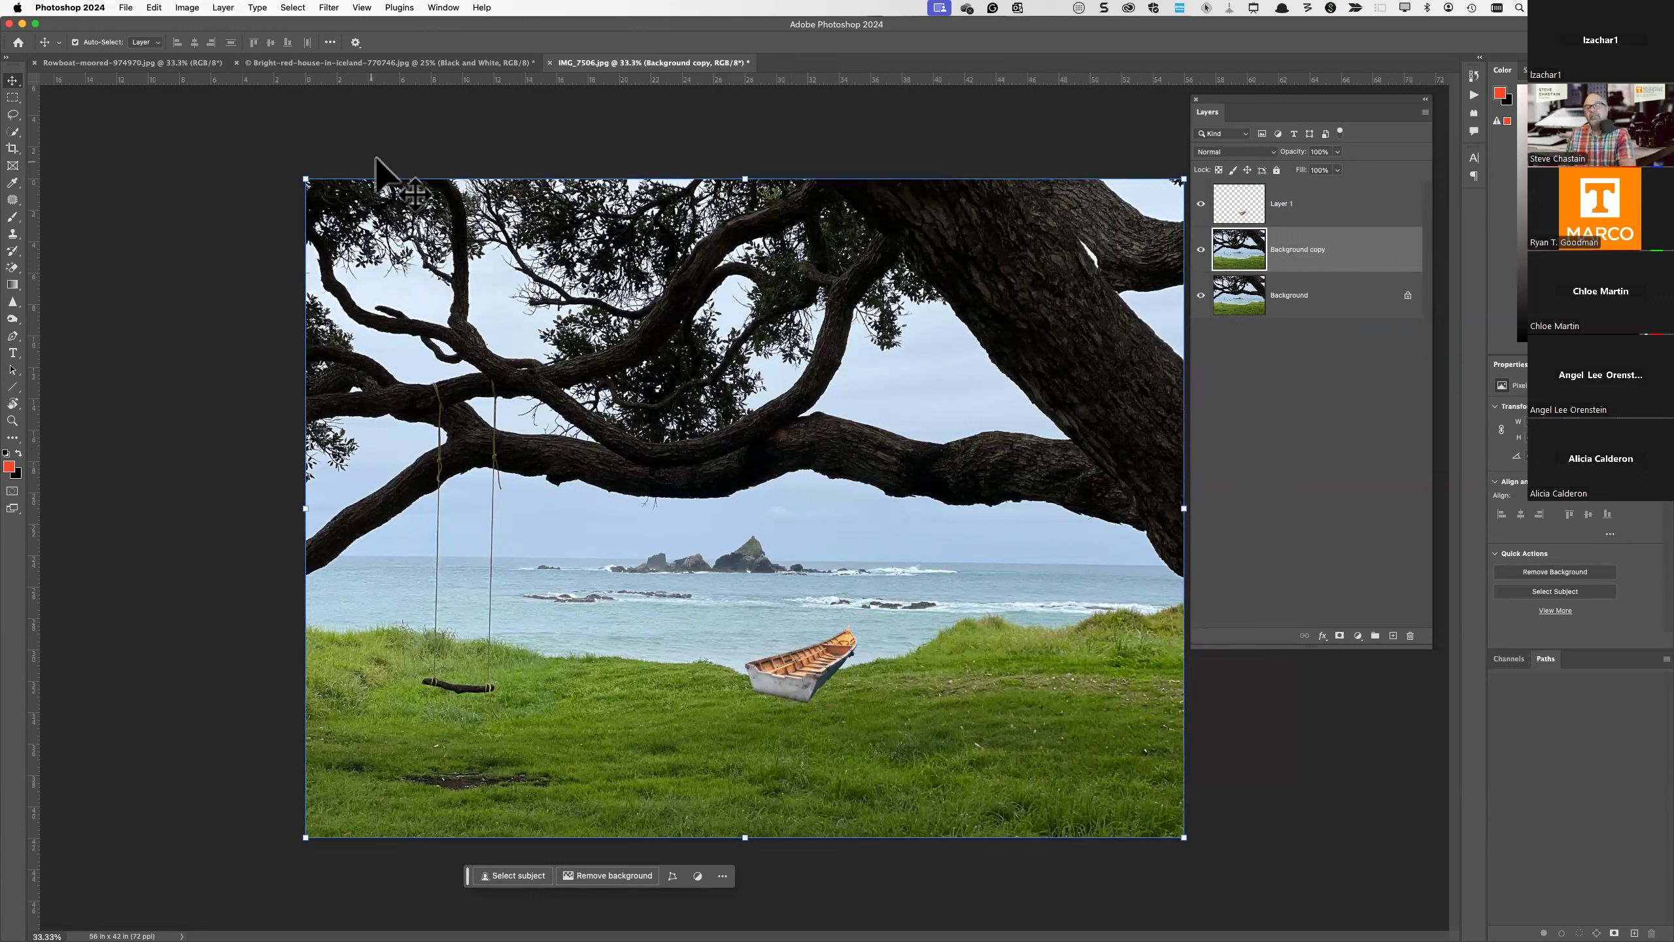
- Try a direct Brightness/Contrast adjustment on the duplicated background, testing Auto and a brightness of -3
click(180, 9)
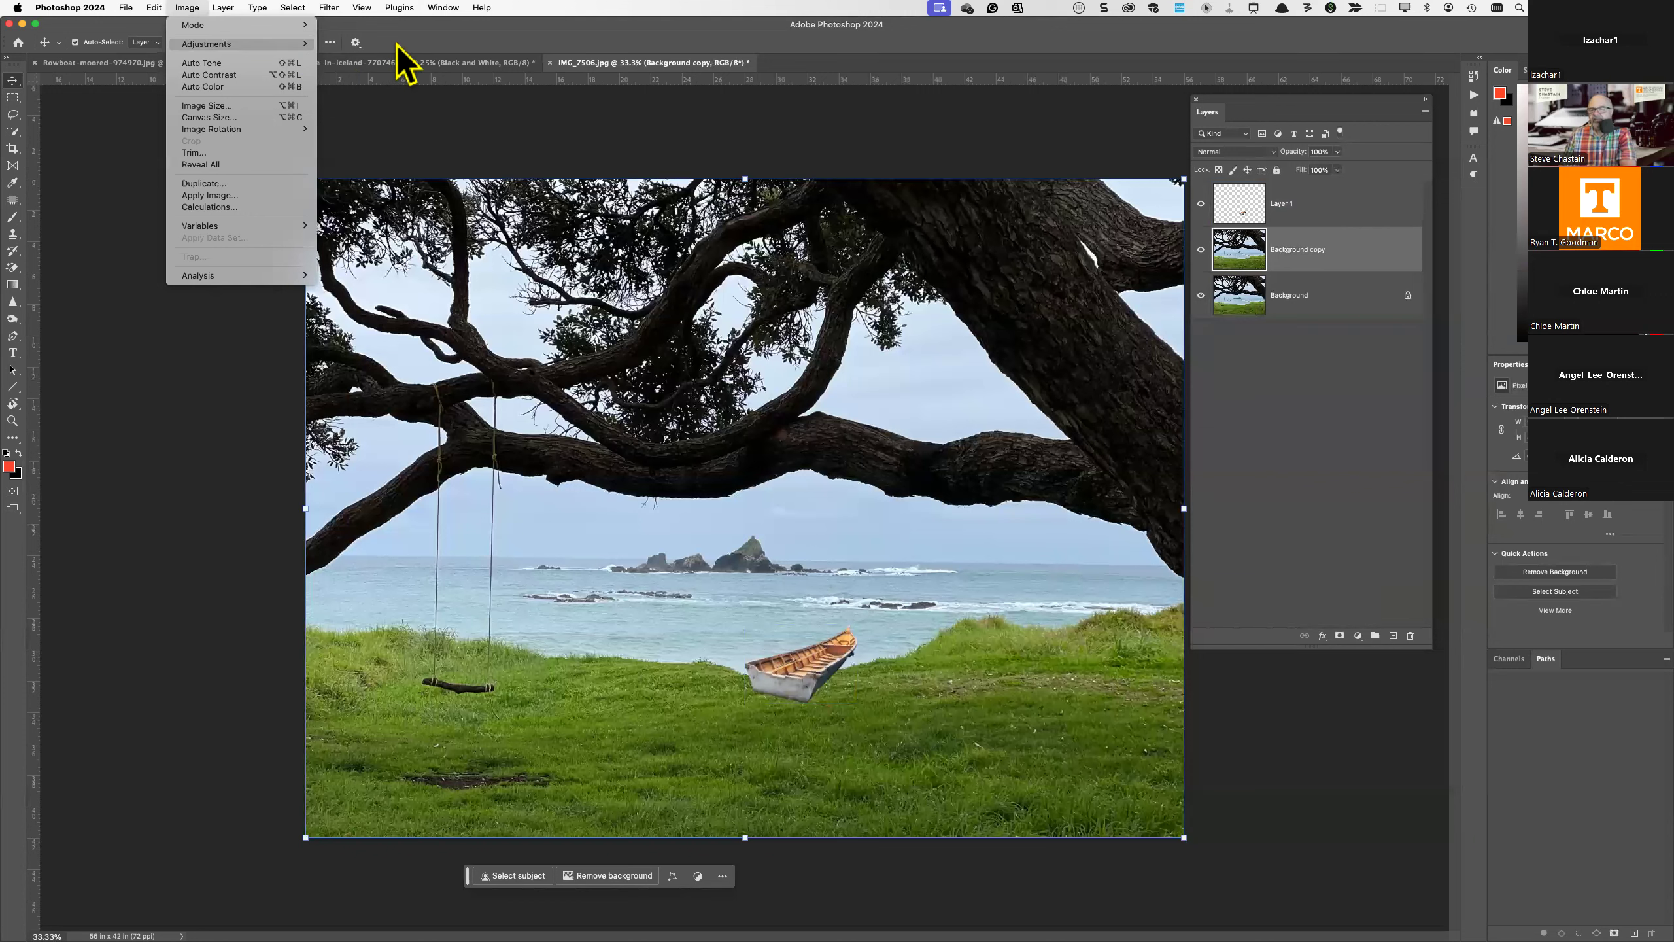
mouse_move(242, 44)
click(368, 44)
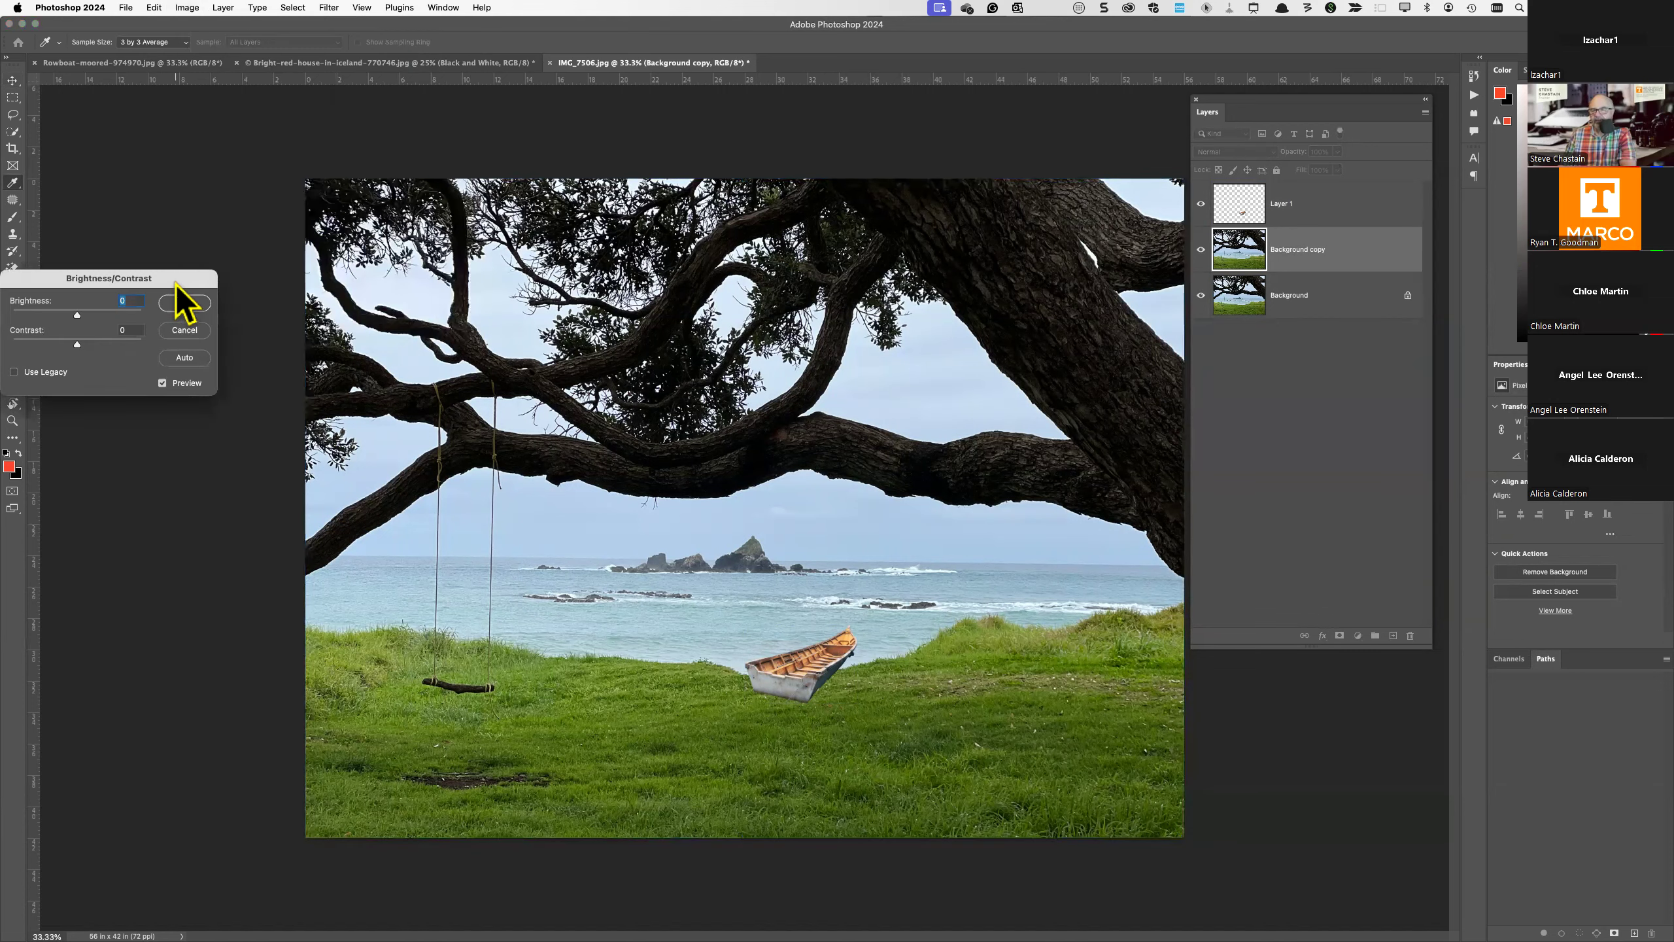
drag(175, 278, 244, 273)
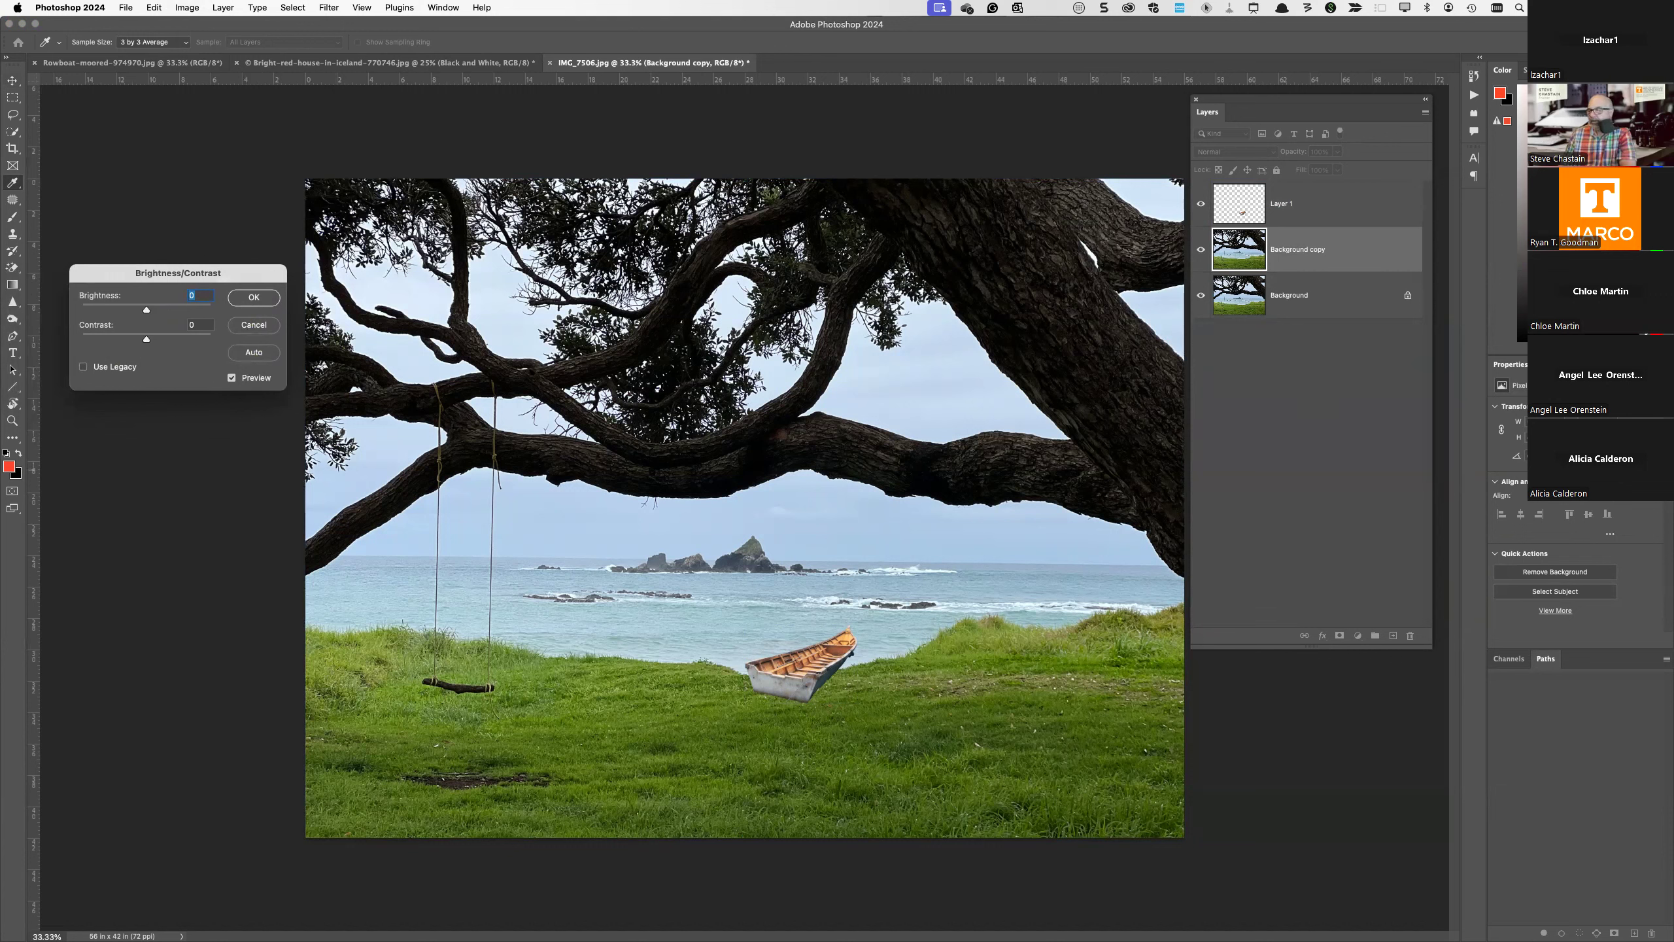
click(1561, 364)
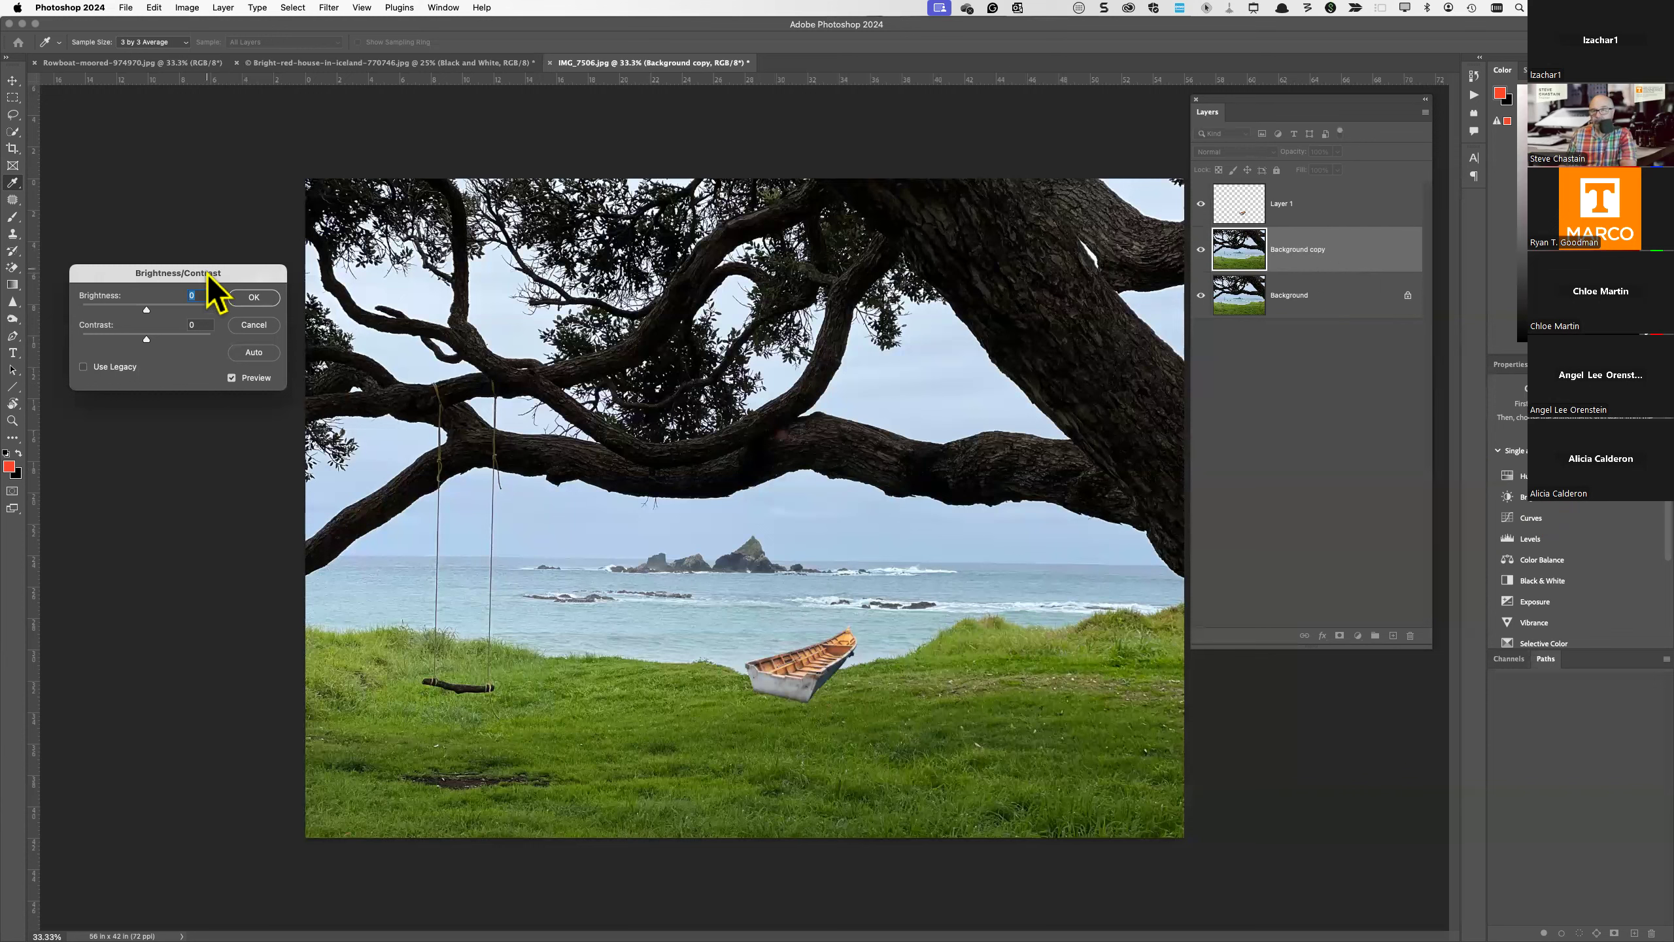
drag(207, 268, 206, 257)
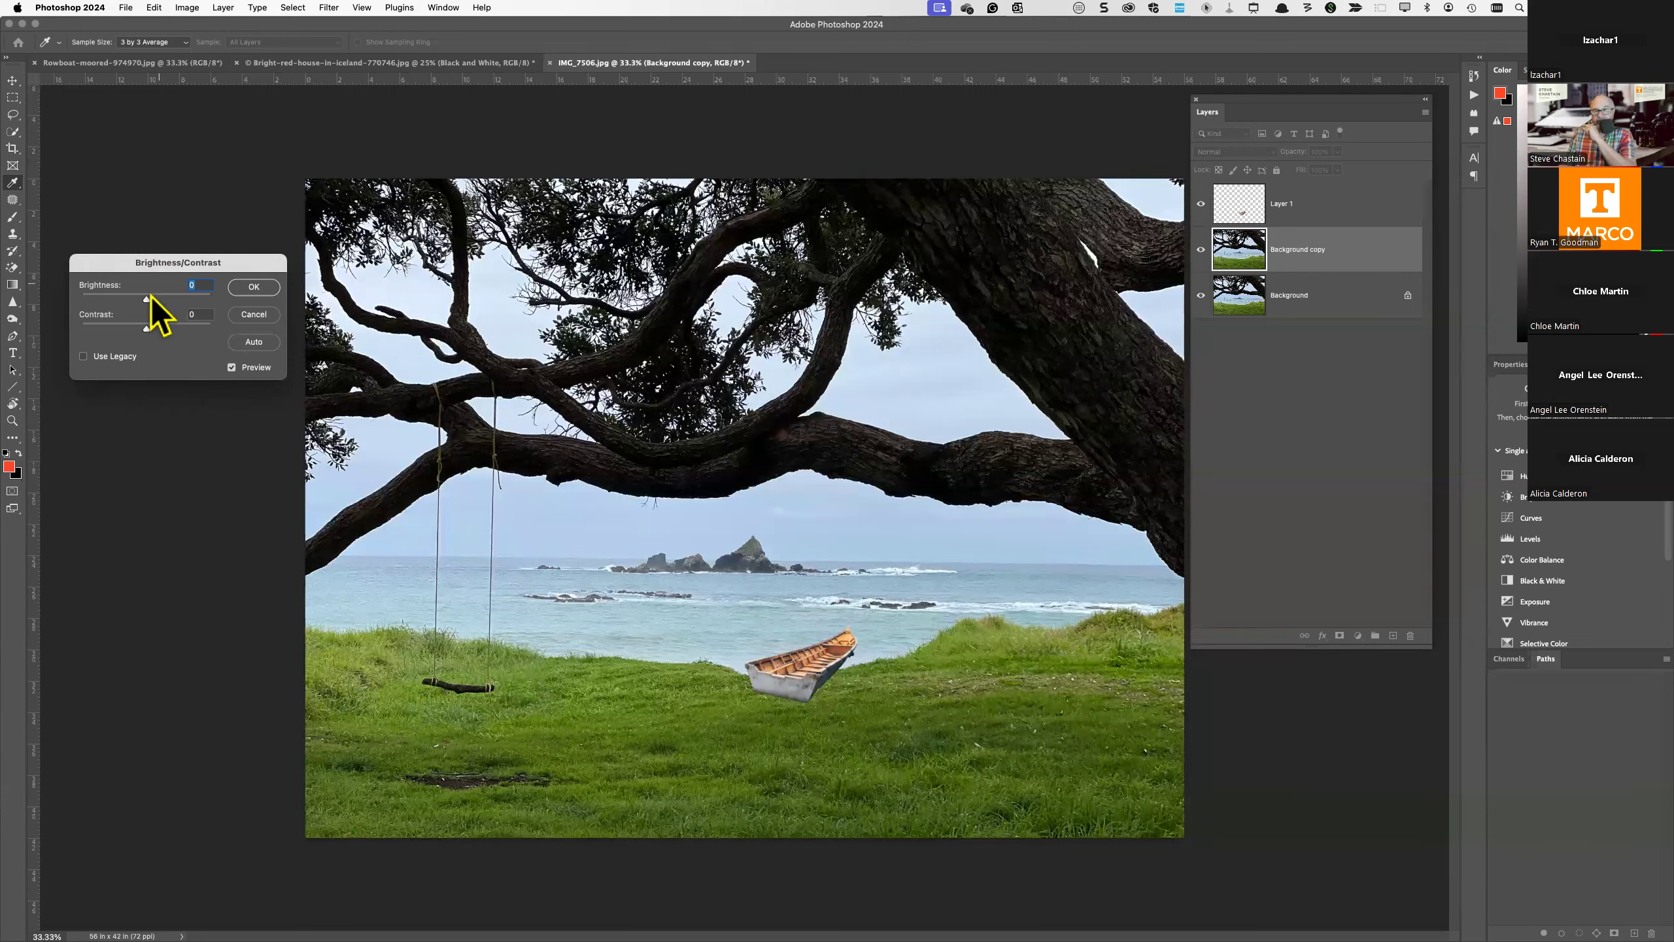
mouse_move(146, 298)
mouse_down()
mouse_move(116, 298)
mouse_move(167, 301)
mouse_move(144, 300)
mouse_move(161, 329)
mouse_move(228, 333)
mouse_move(67, 325)
mouse_move(165, 331)
mouse_move(144, 330)
mouse_up()
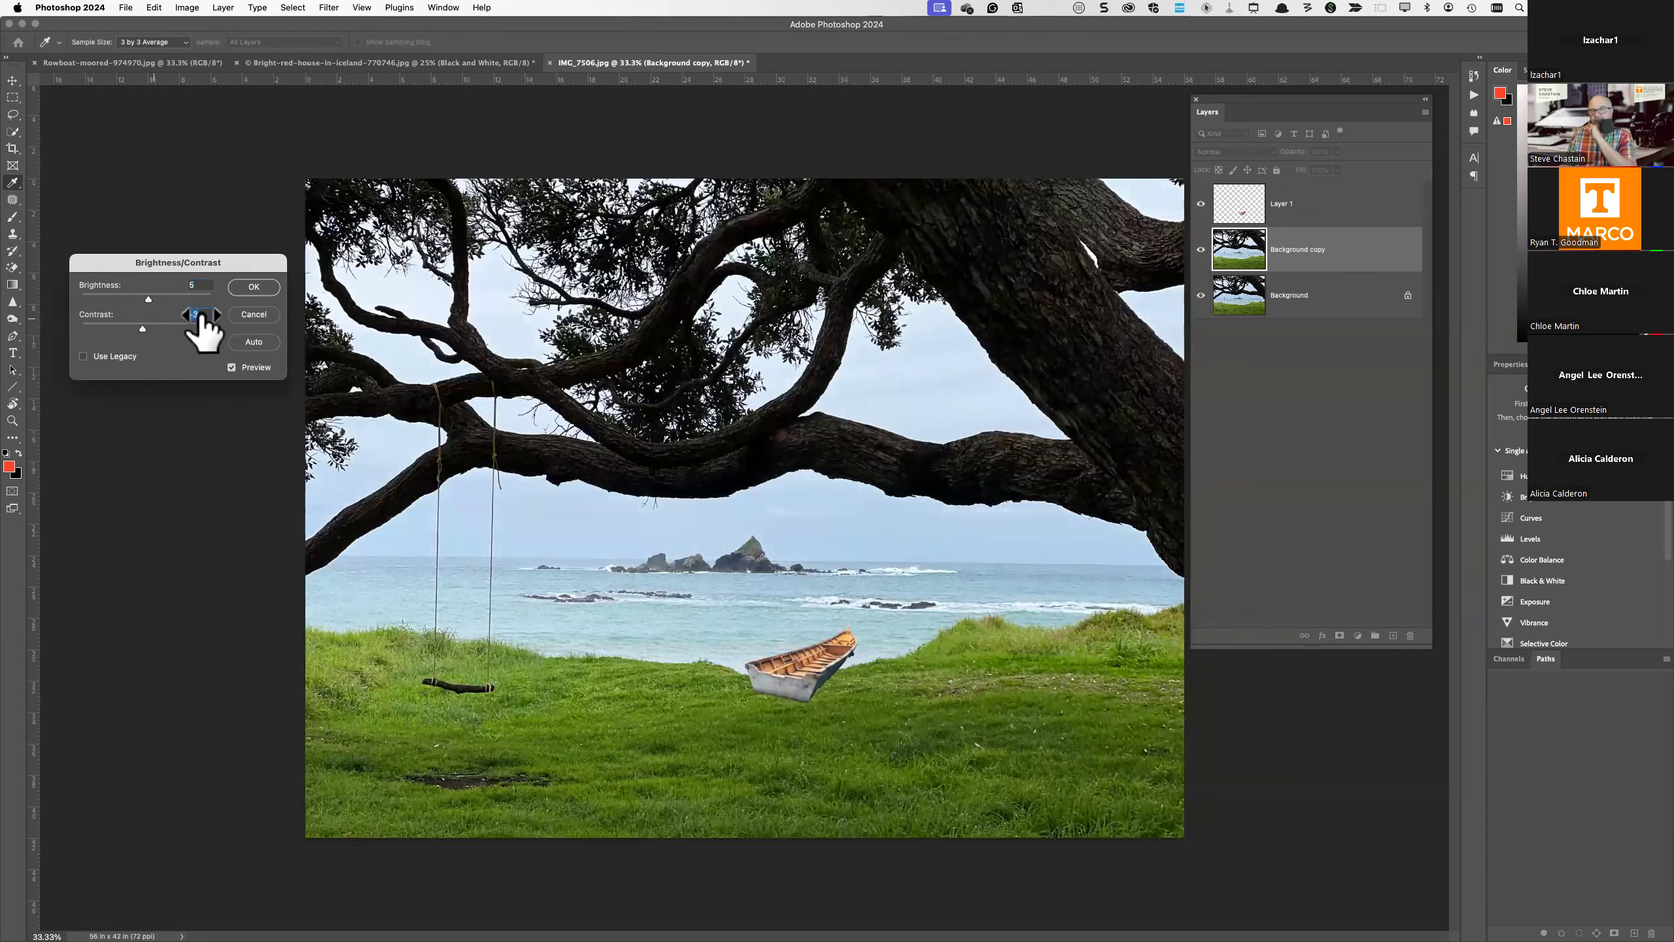
click(254, 341)
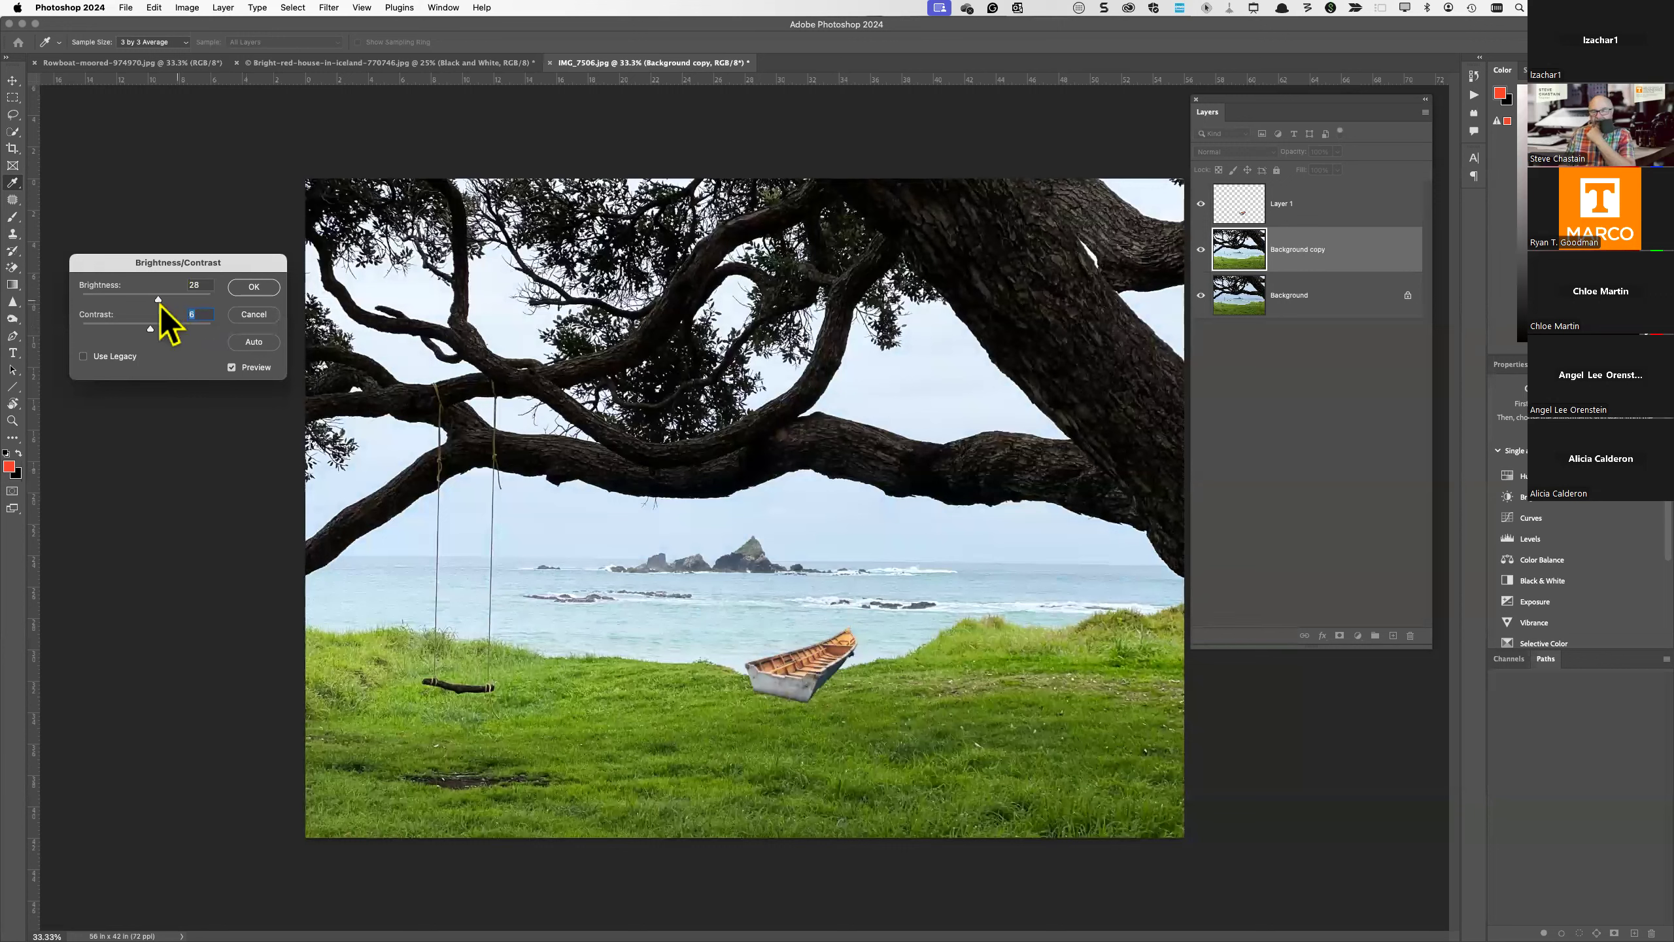
drag(160, 303, 146, 301)
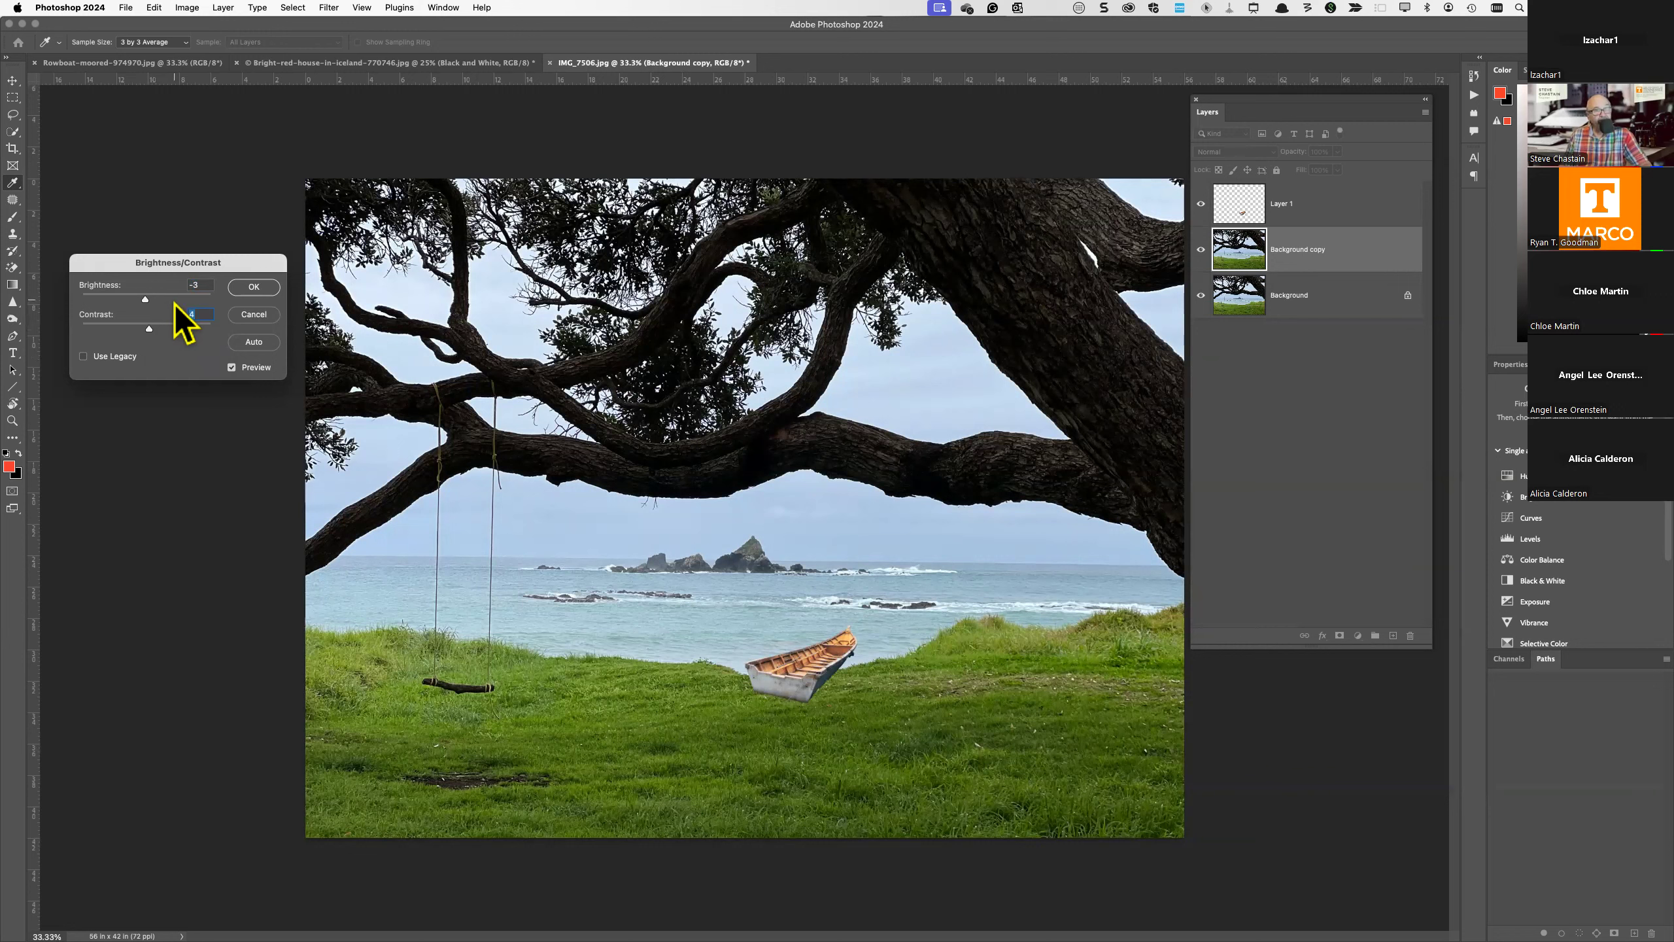
click(246, 314)
key(v)
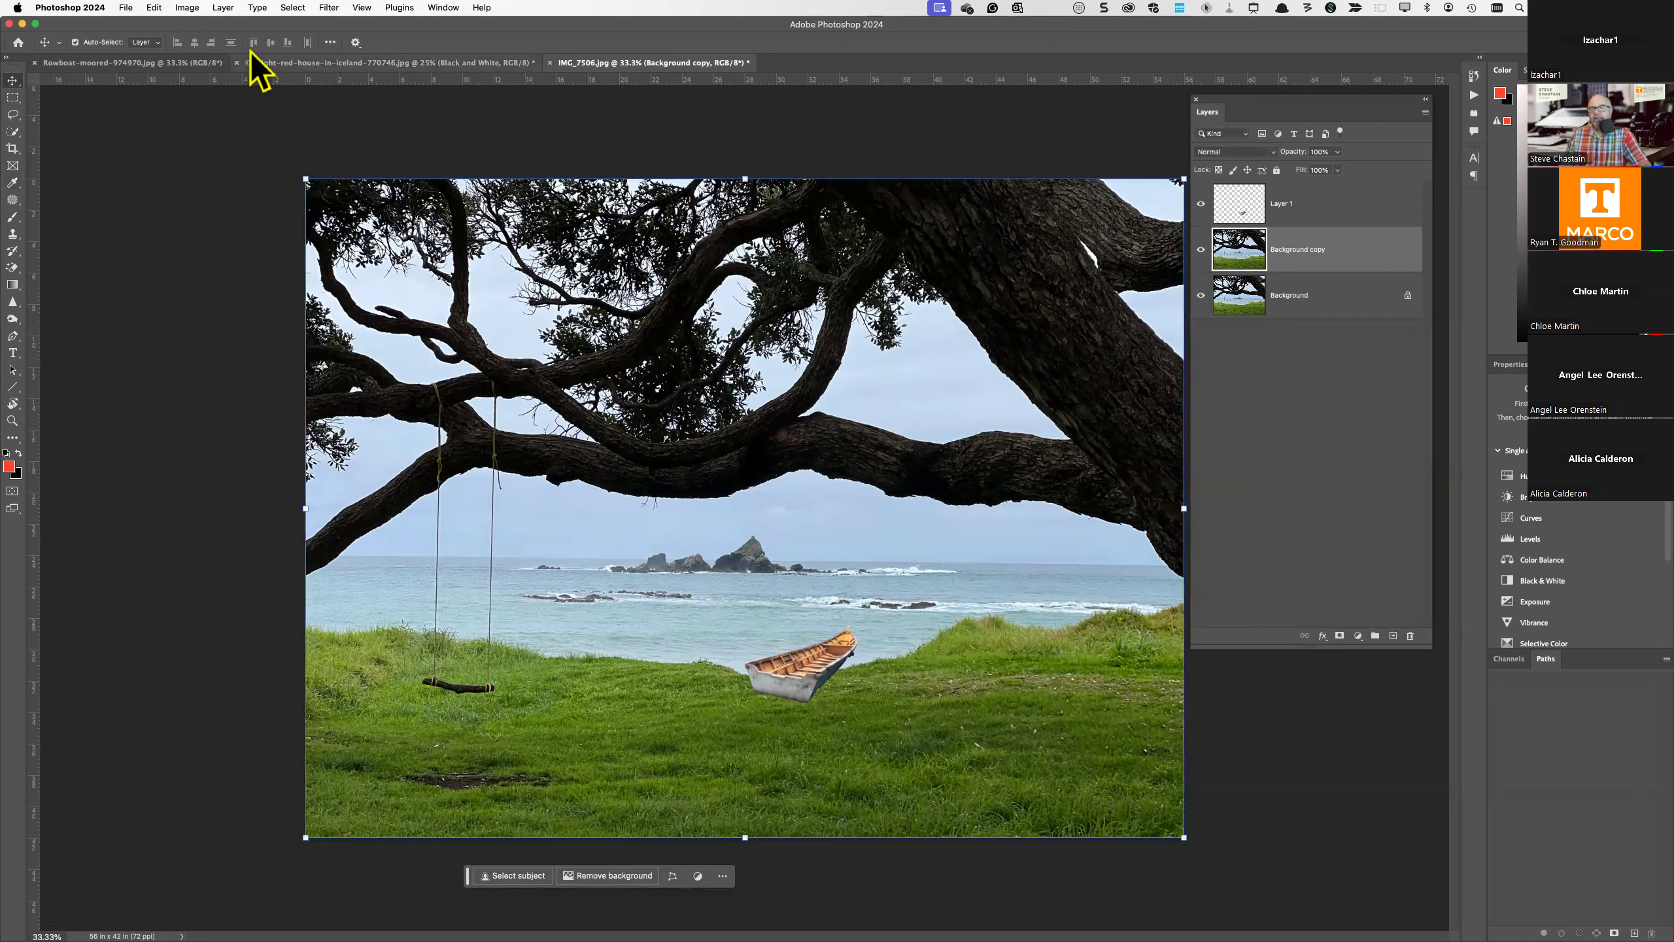
- Start a direct Color Balance adjustment on the duplicated background and shift its shadows toward green and blue
click(187, 8)
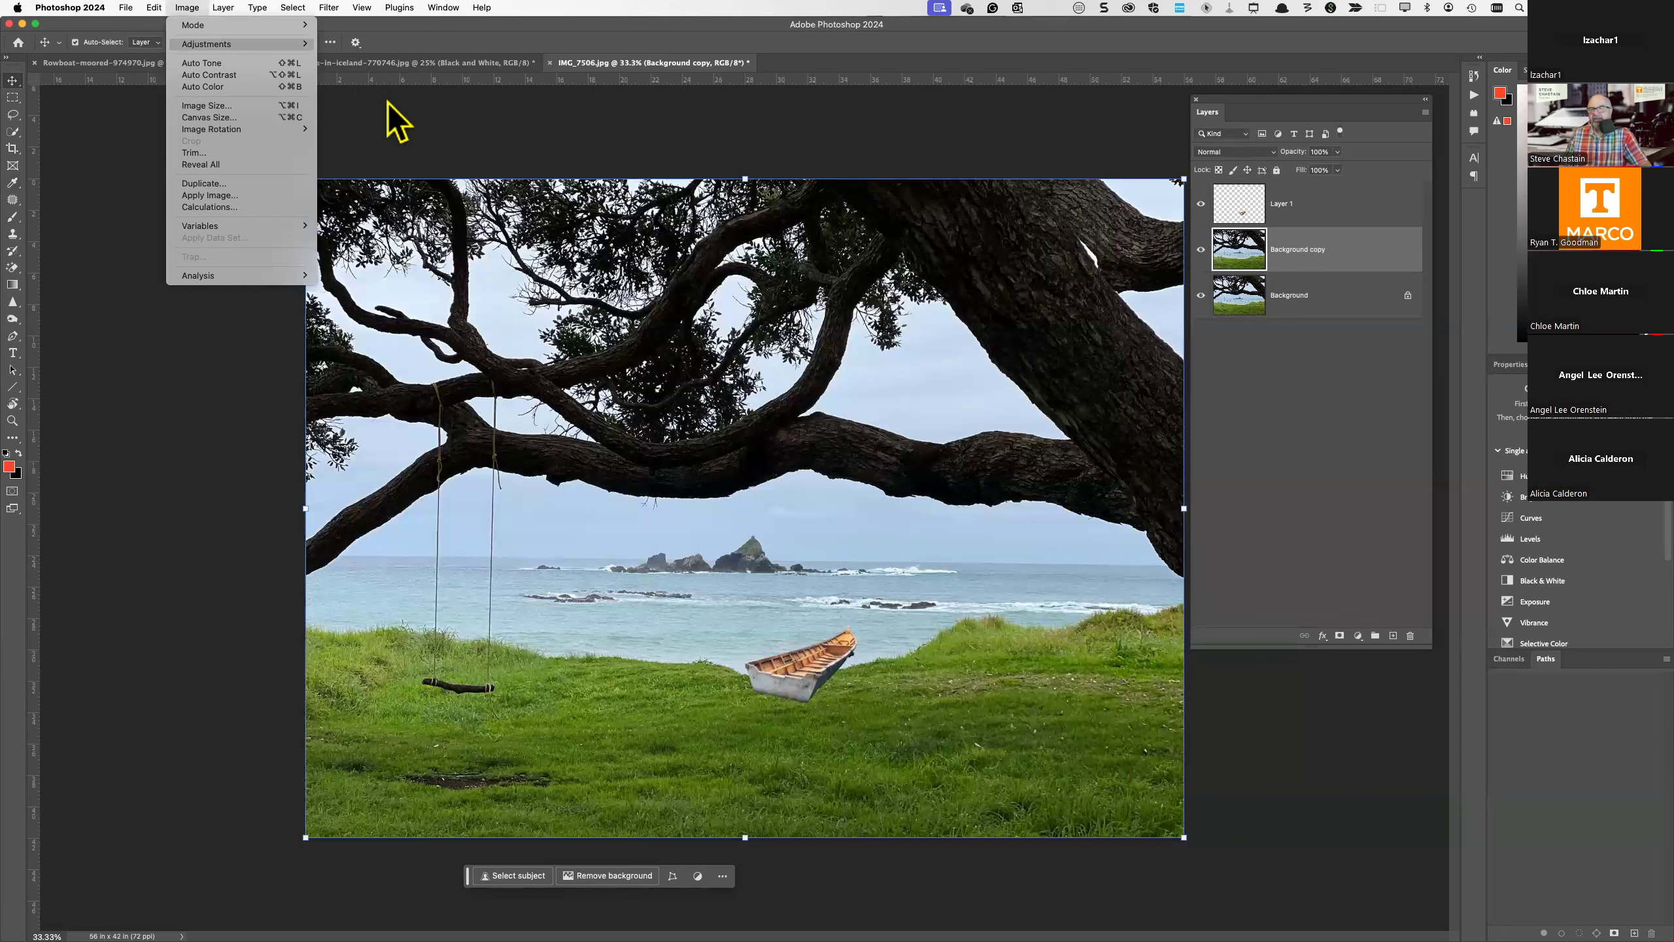
click(380, 124)
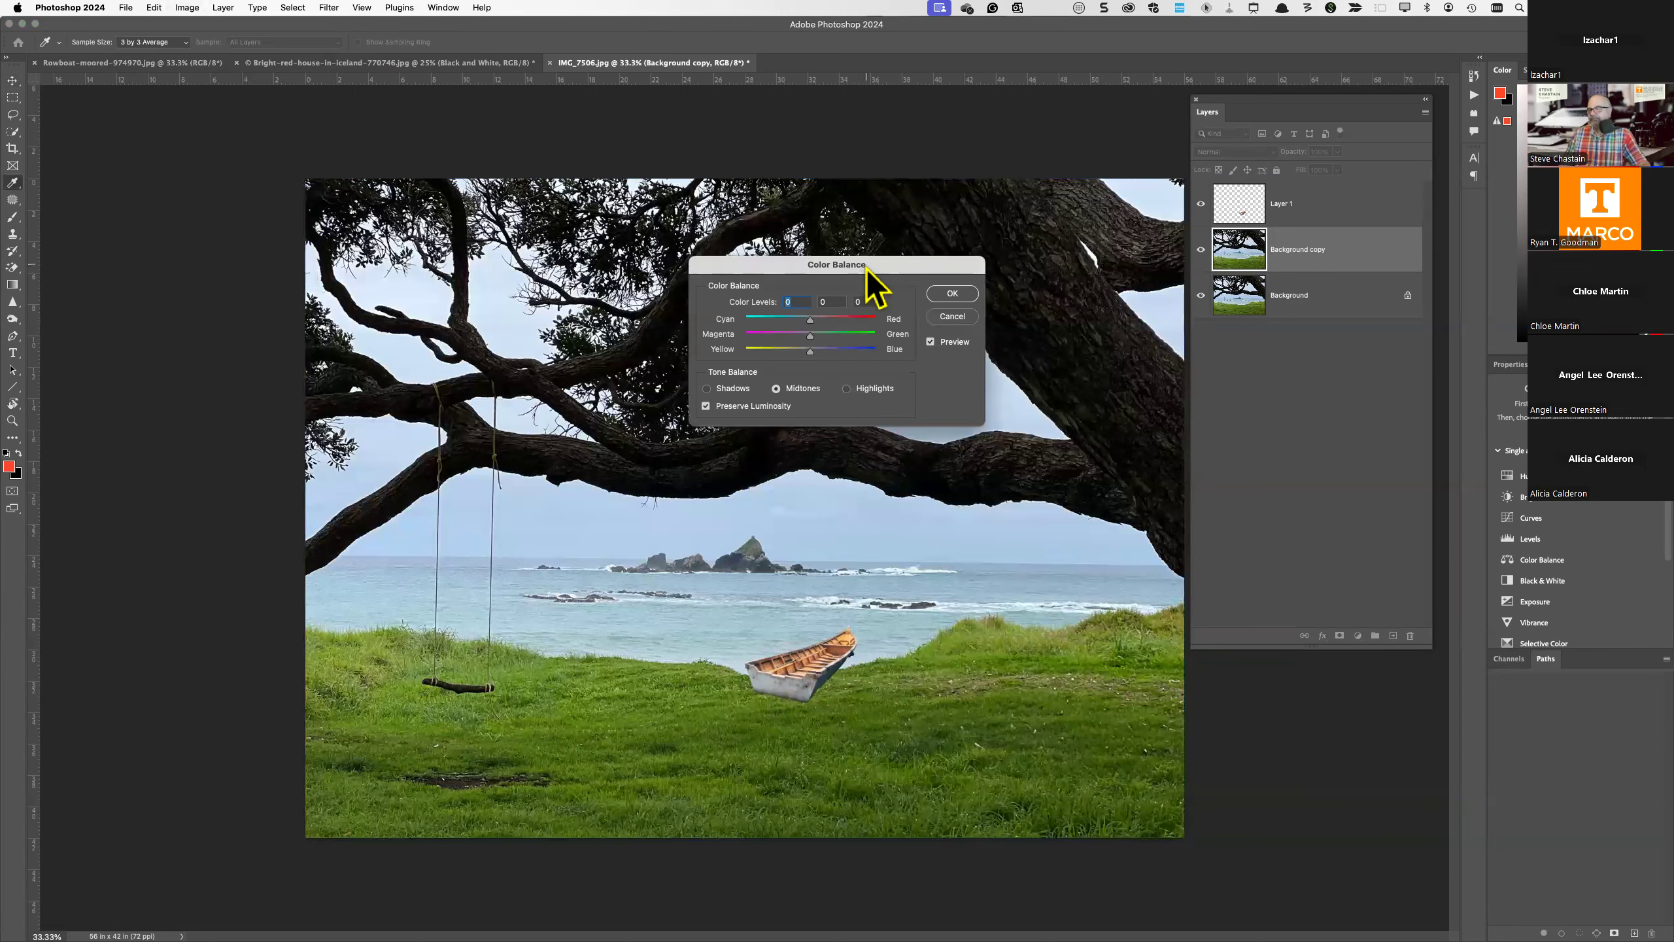
drag(866, 265, 306, 150)
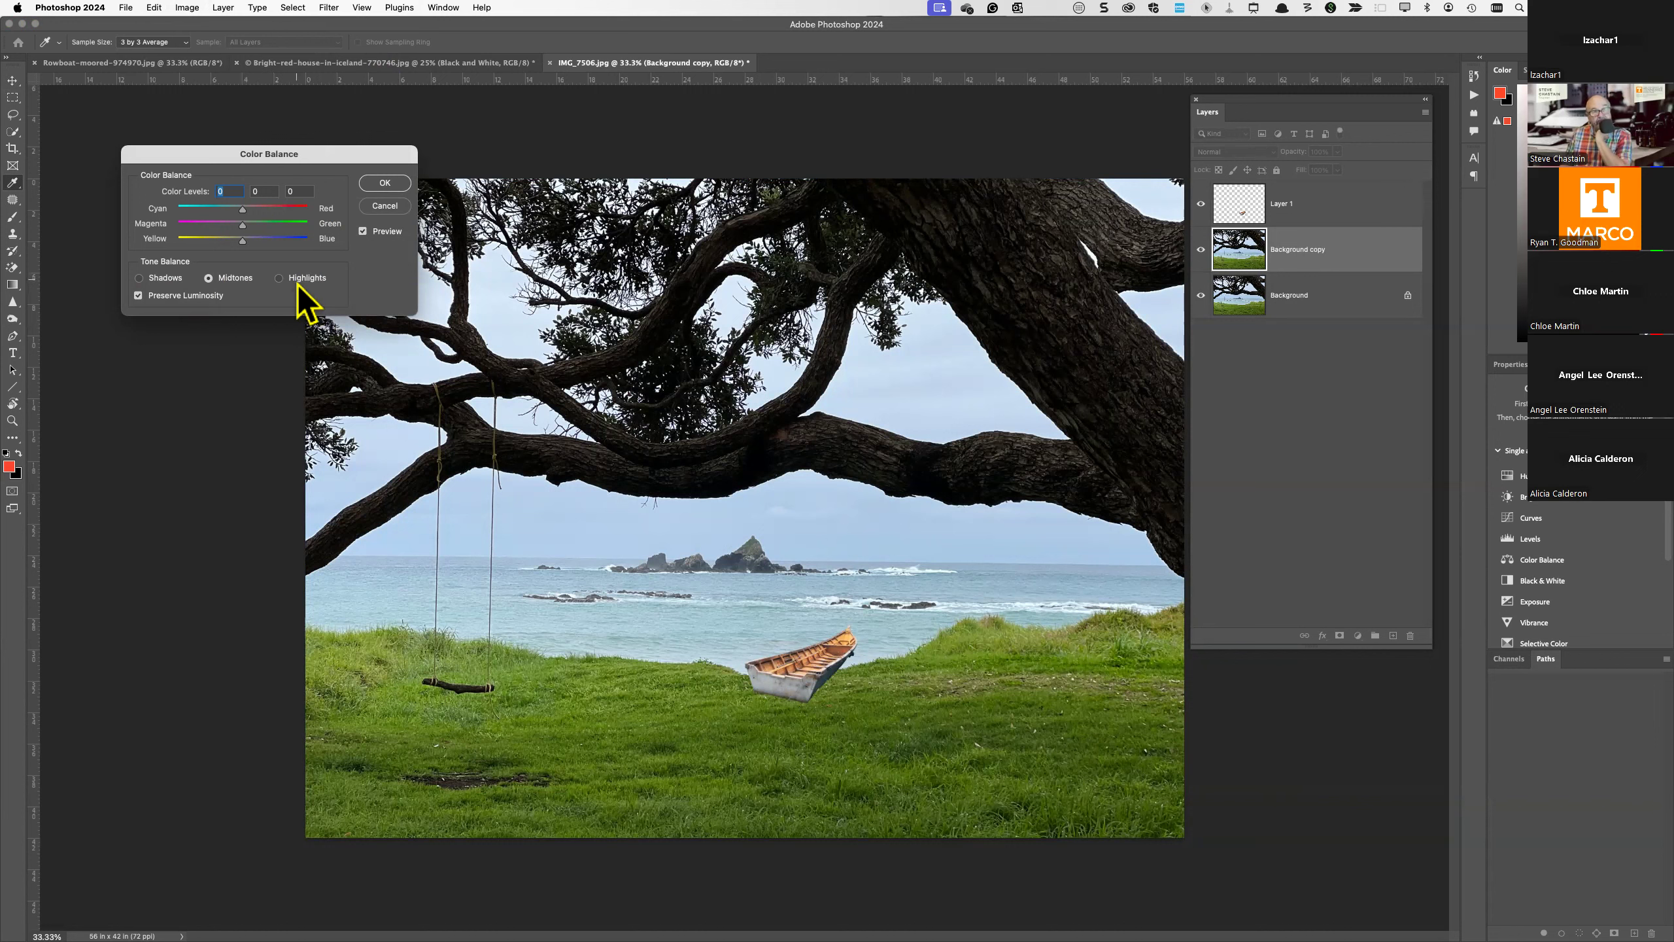
click(139, 278)
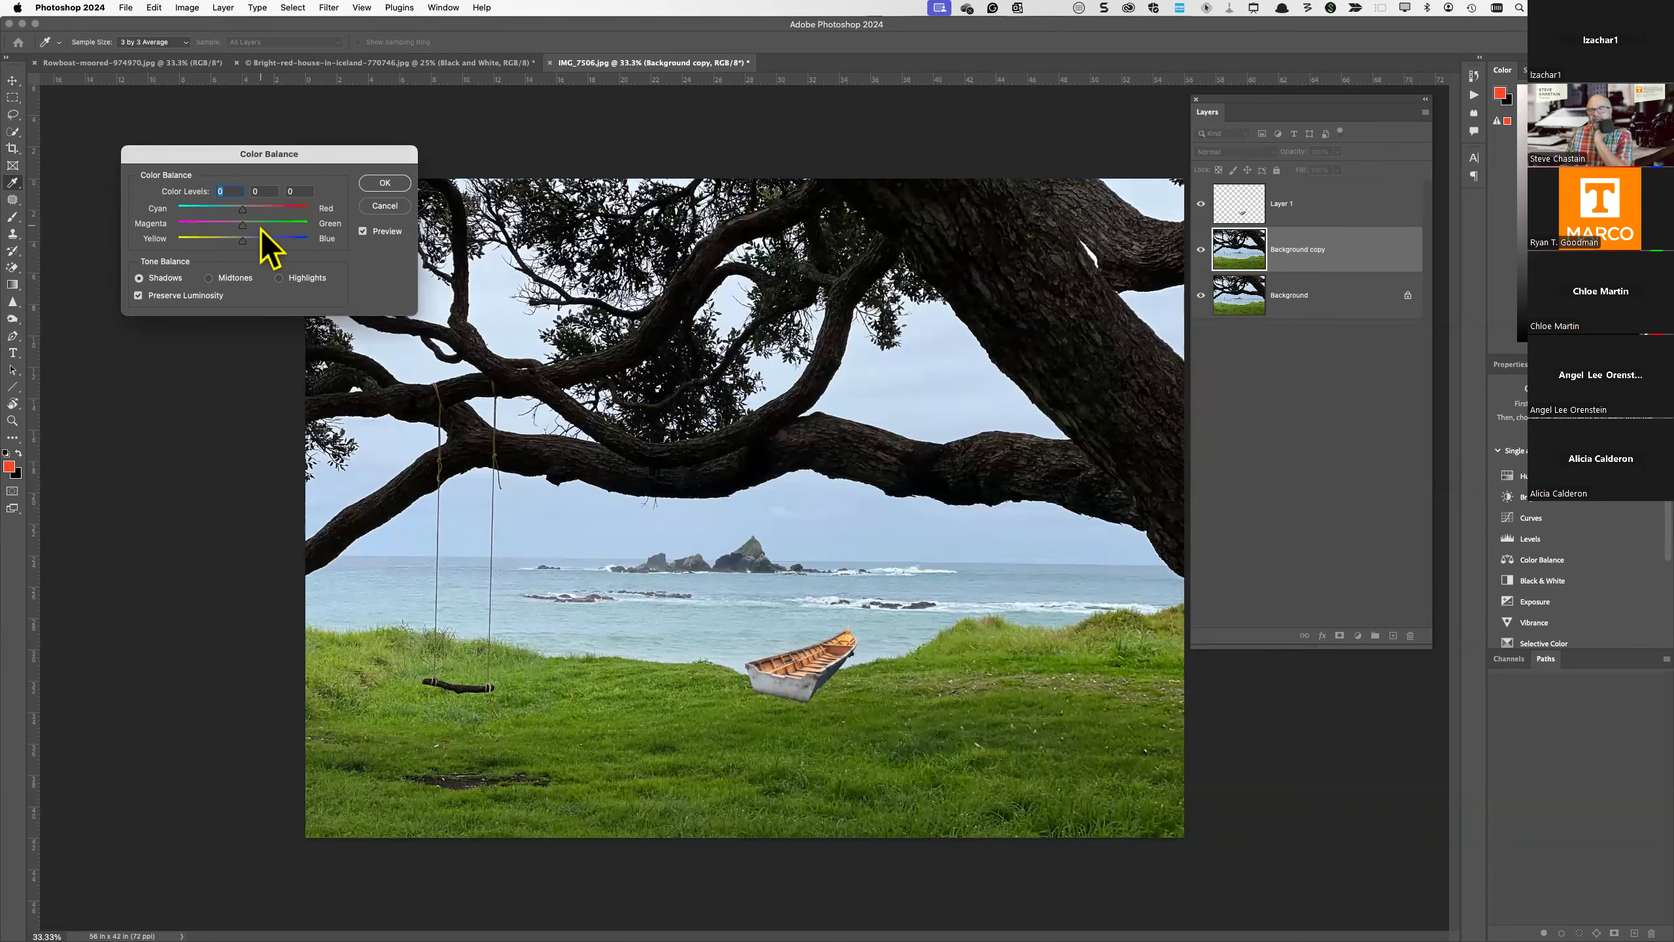
mouse_move(242, 243)
mouse_down()
mouse_move(290, 245)
mouse_move(231, 245)
mouse_move(279, 246)
mouse_move(250, 264)
mouse_move(244, 226)
mouse_move(287, 228)
mouse_move(253, 229)
mouse_up()
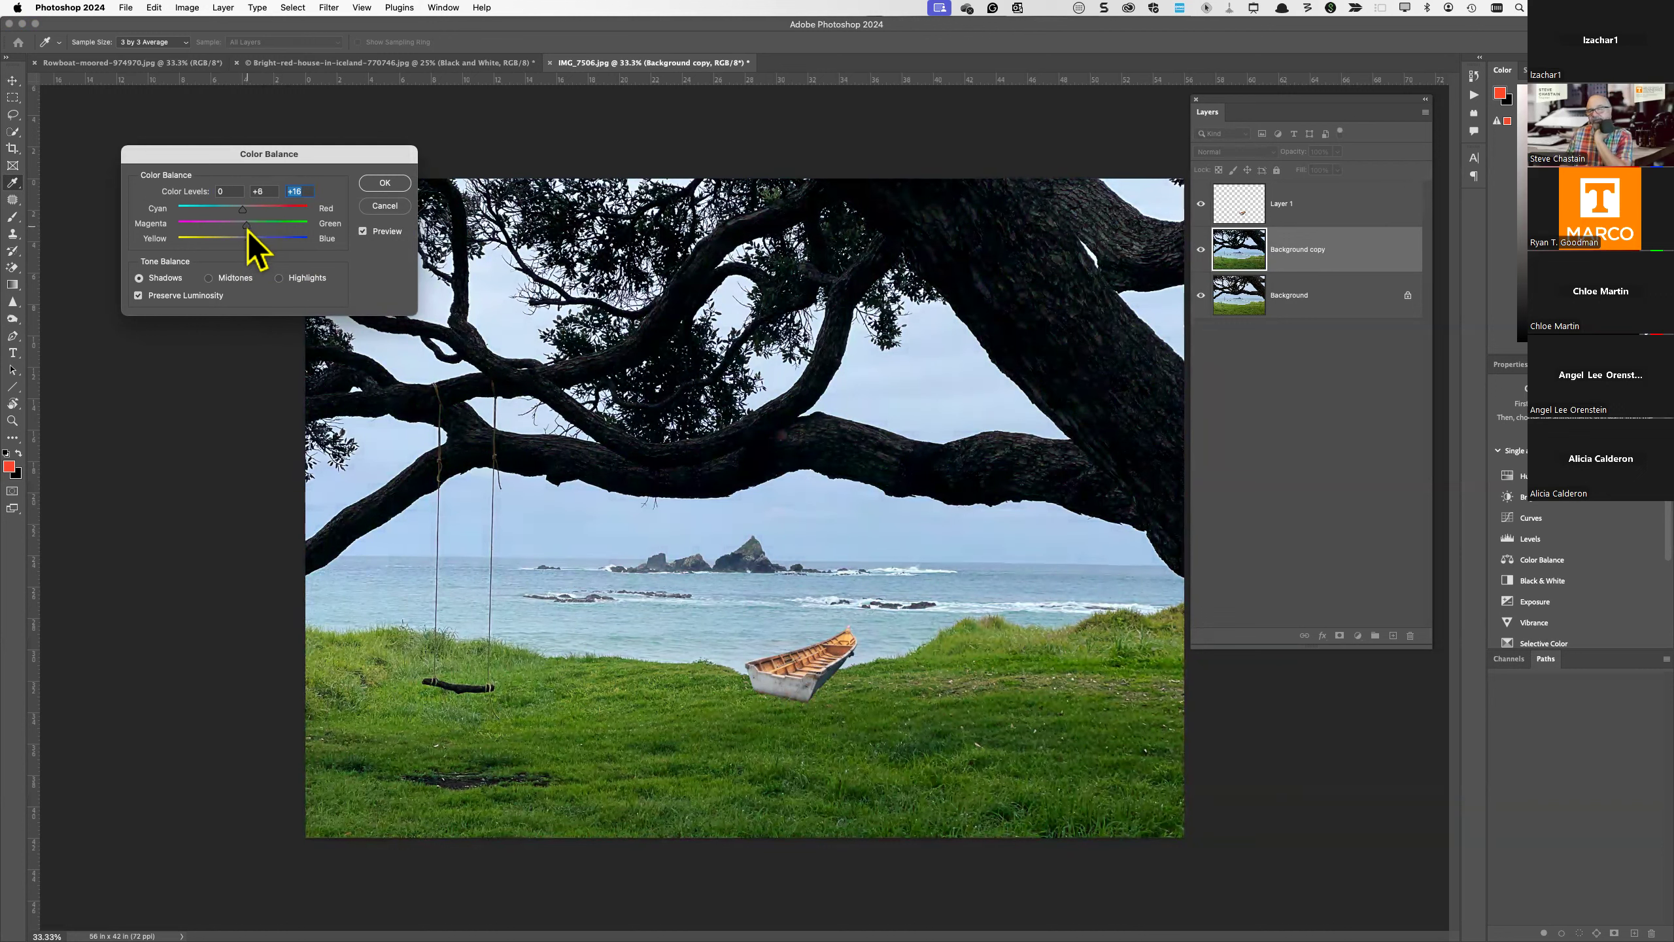
click(250, 228)
- Try shifting the Color Balance highlights by -10 toward cyan and +7 toward blue, then discard the adjustment
click(279, 278)
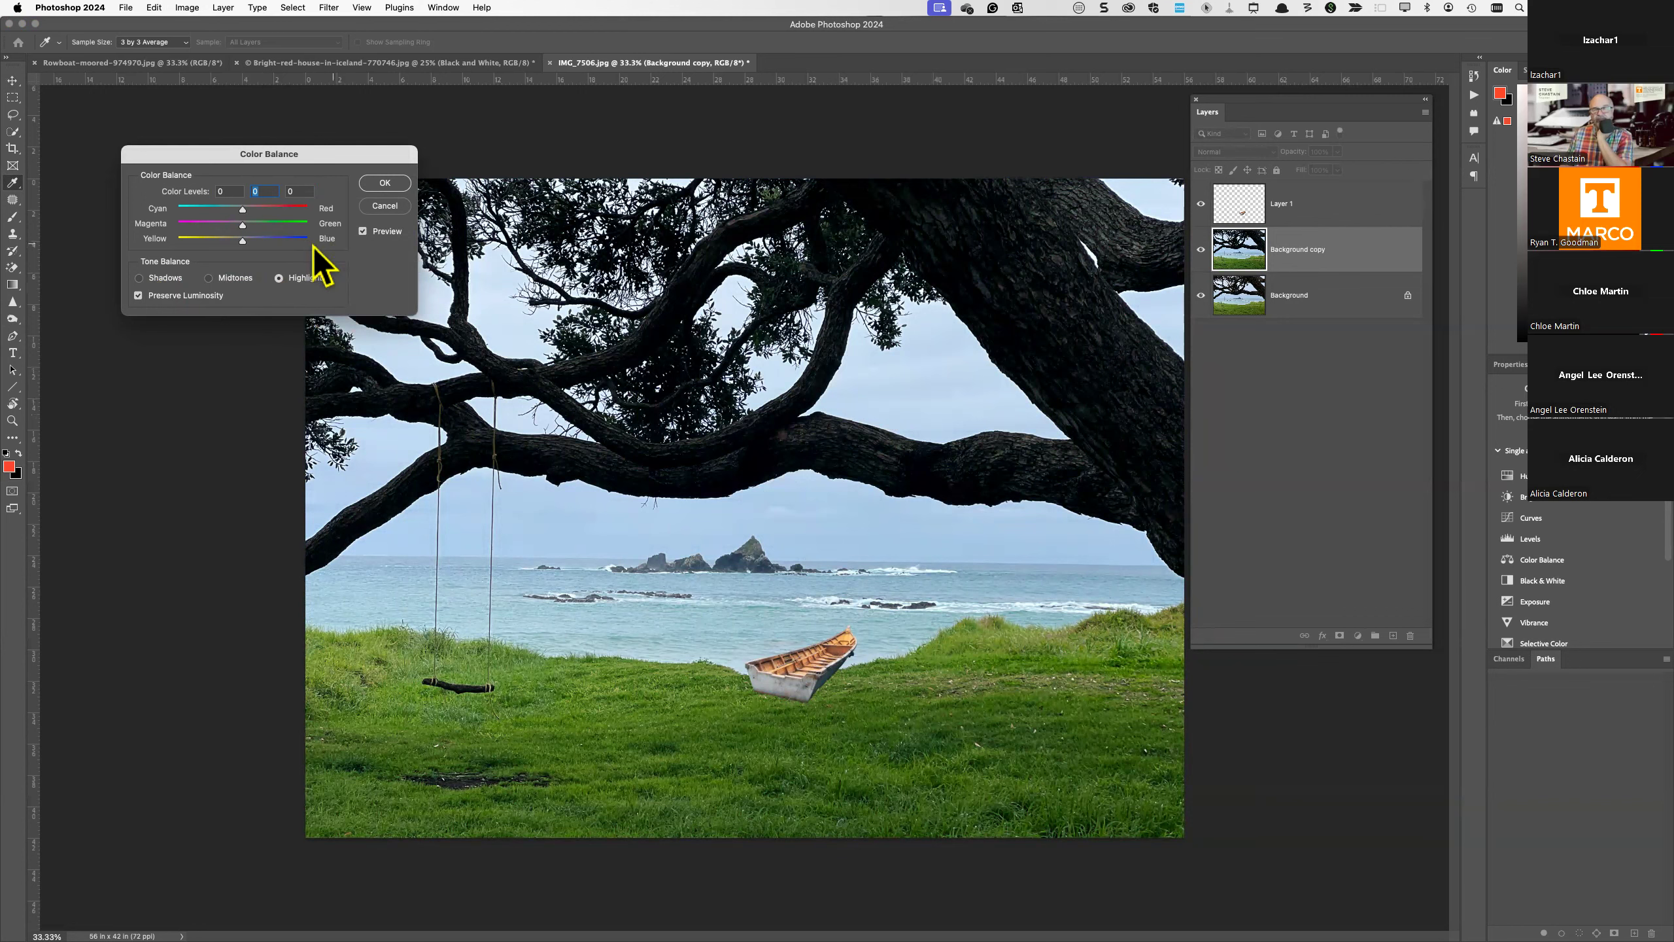
mouse_move(244, 239)
mouse_down()
mouse_move(307, 243)
mouse_move(218, 241)
mouse_move(247, 242)
mouse_up()
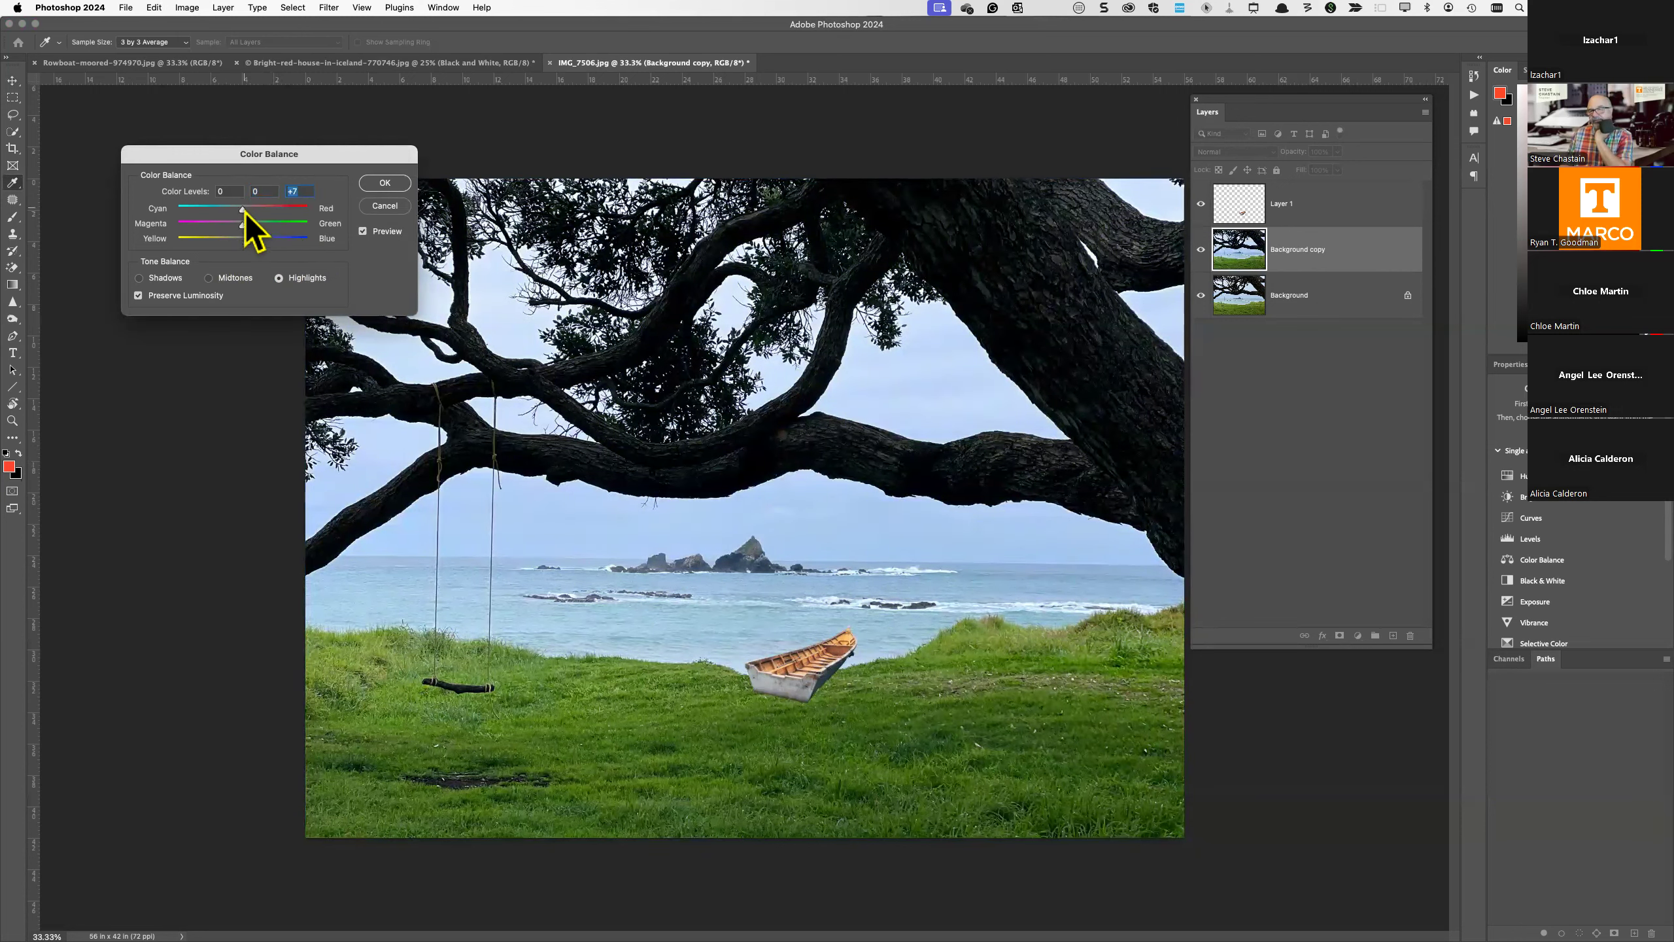
drag(243, 209, 238, 210)
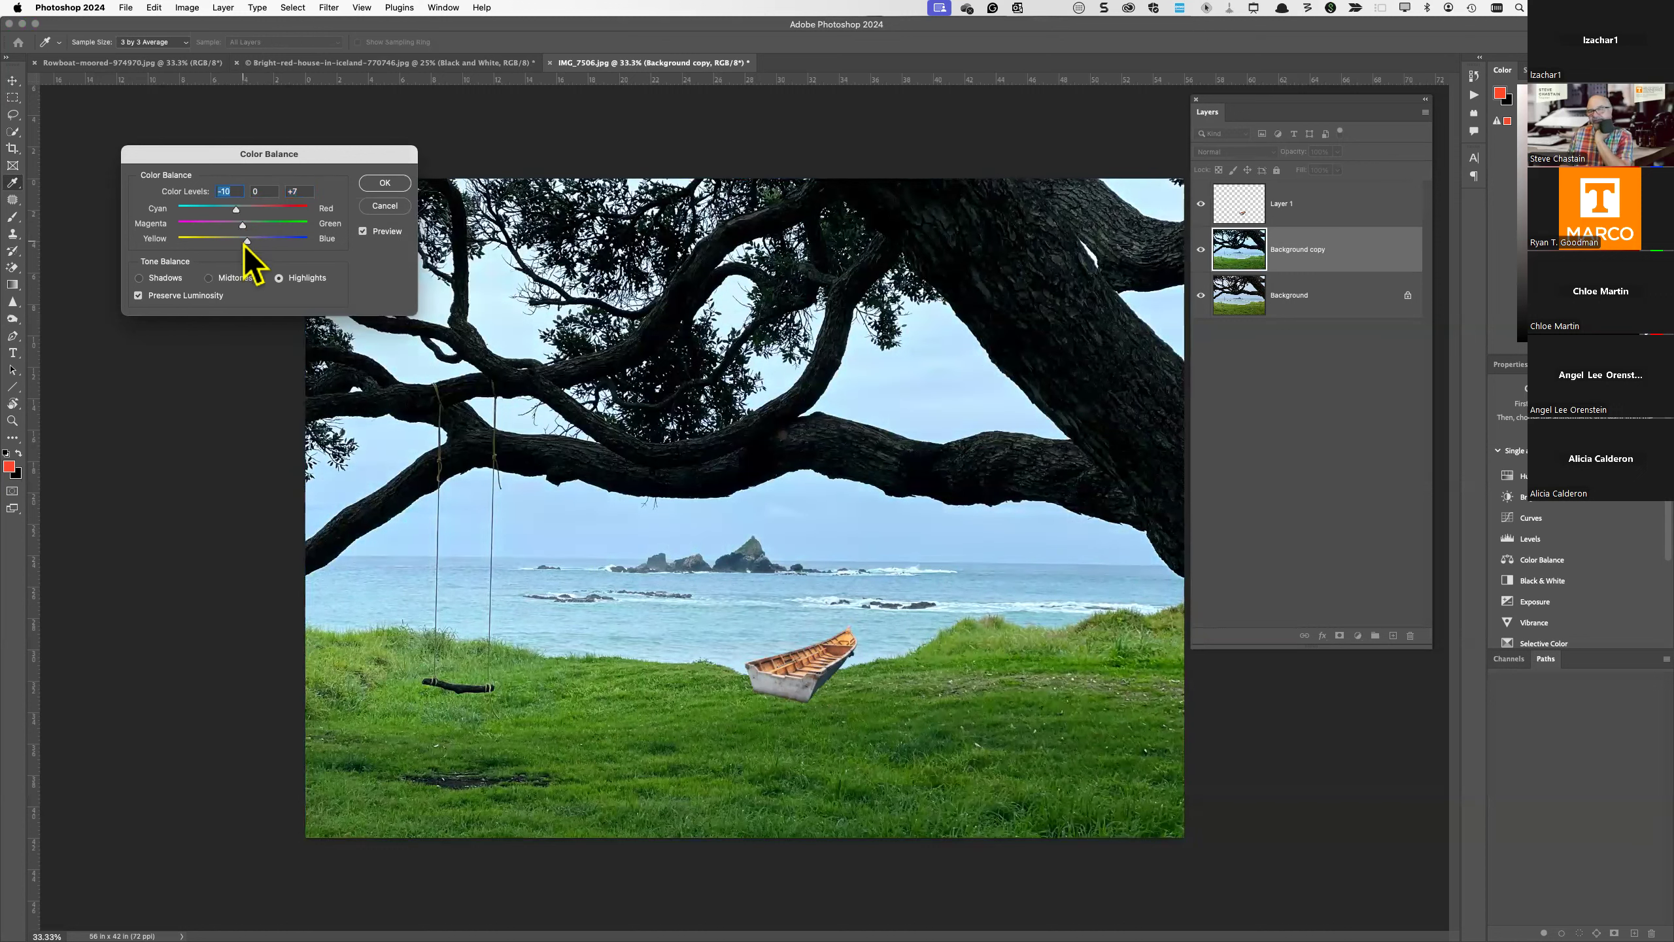
click(361, 232)
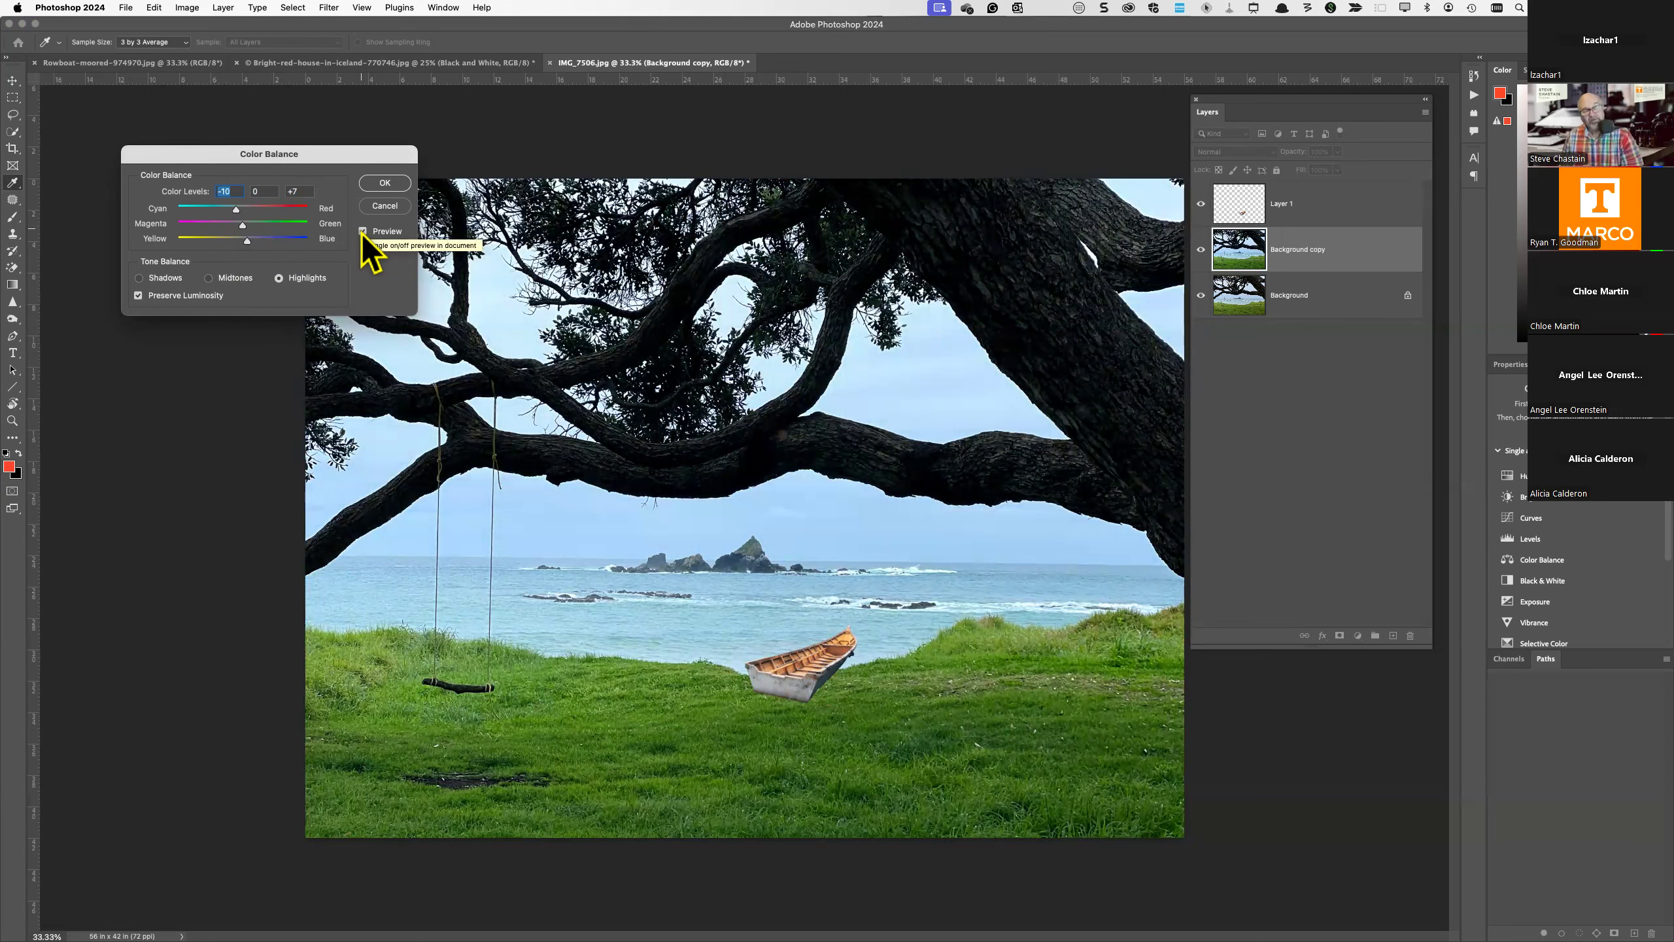
click(382, 210)
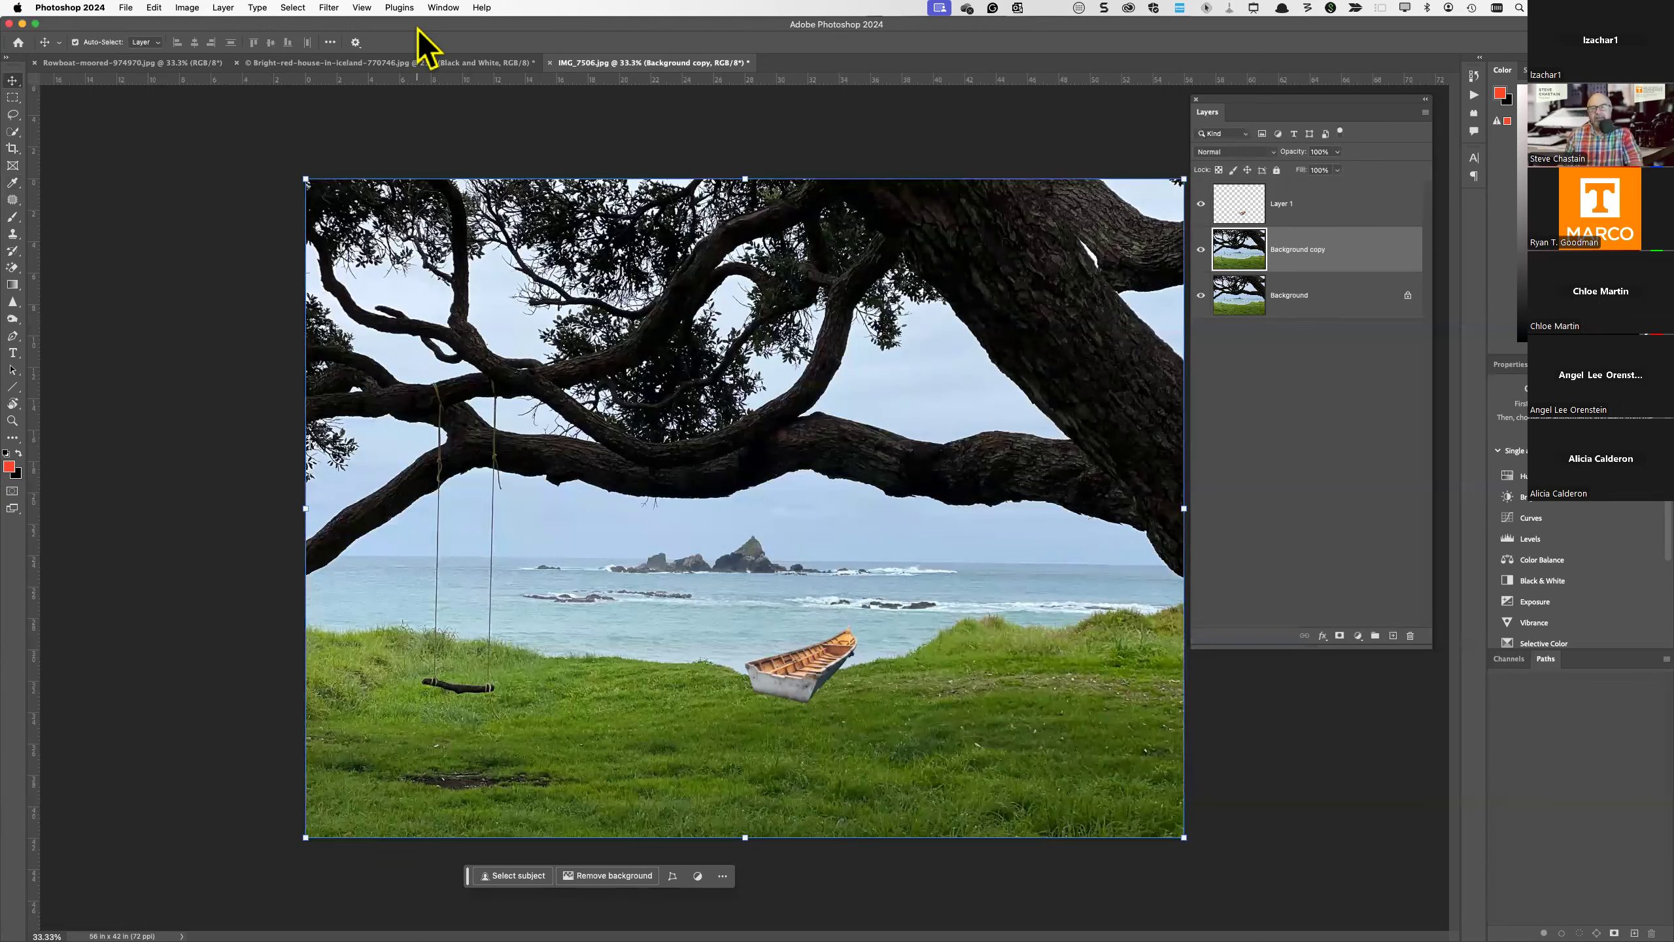
click(189, 8)
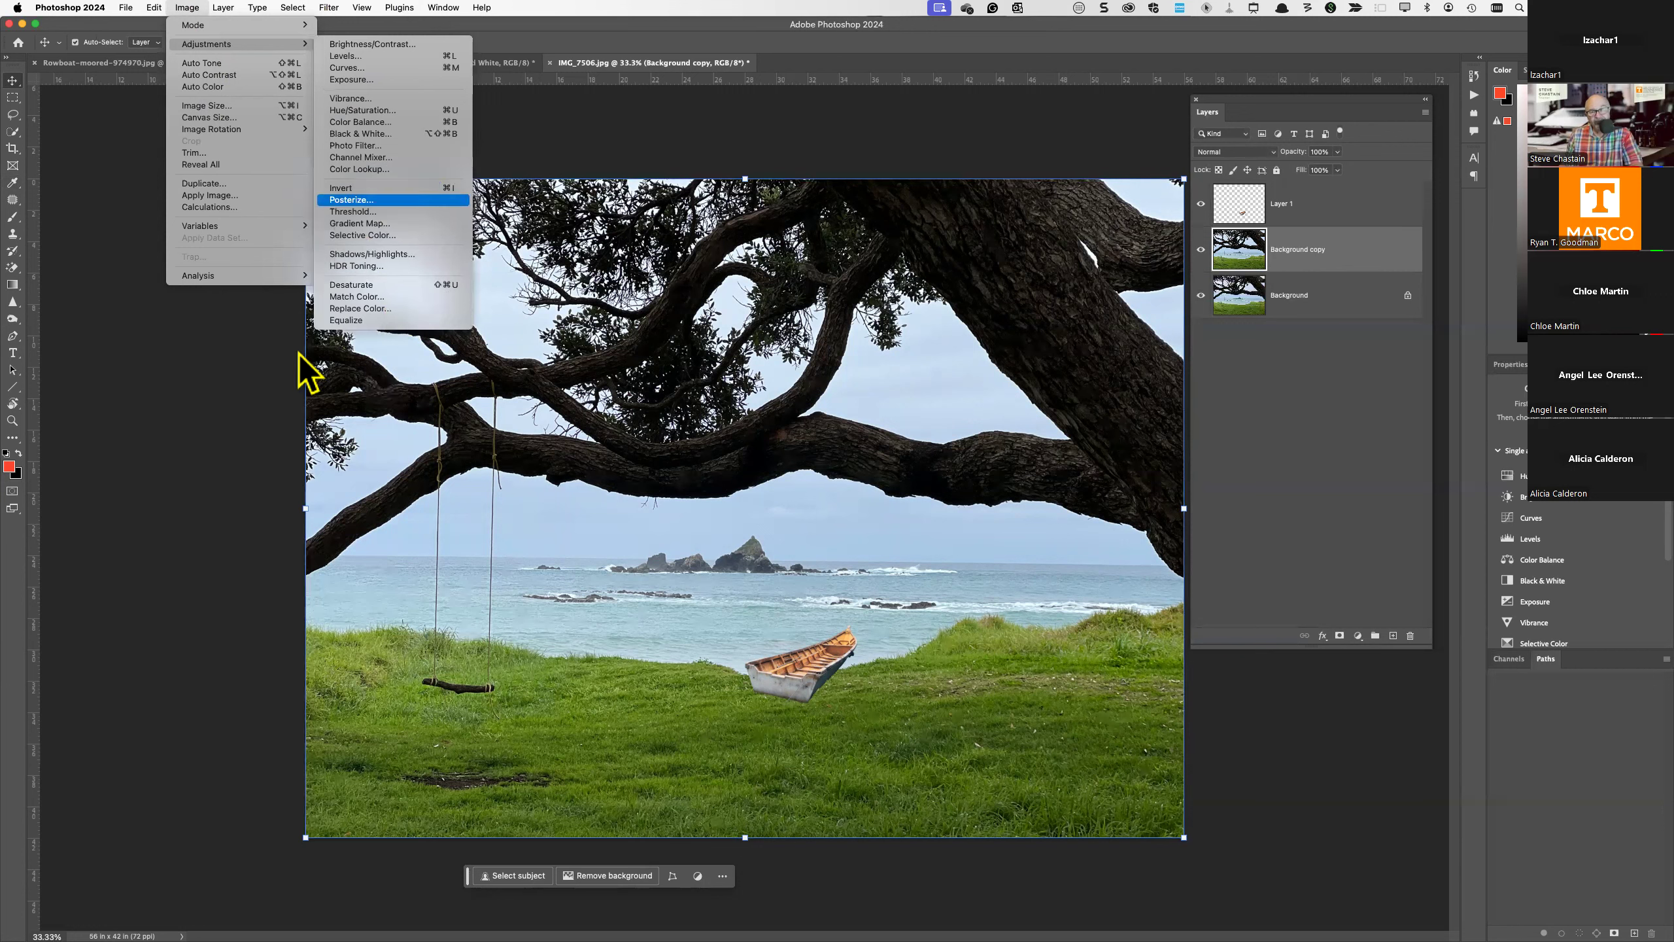
click(242, 384)
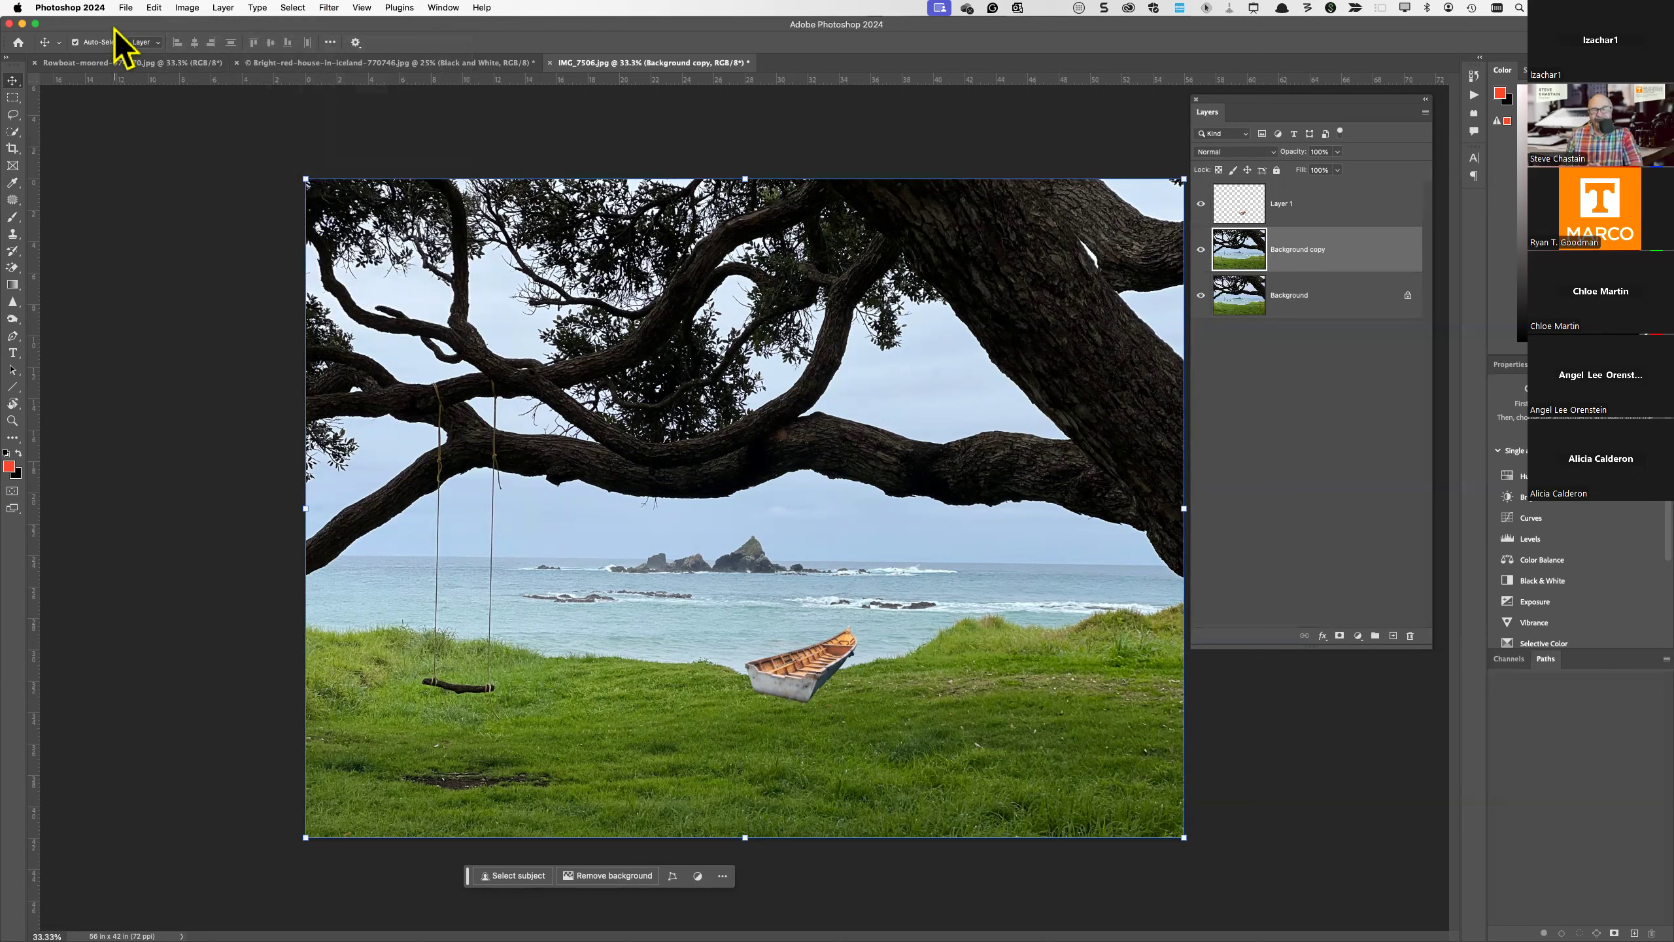
click(126, 9)
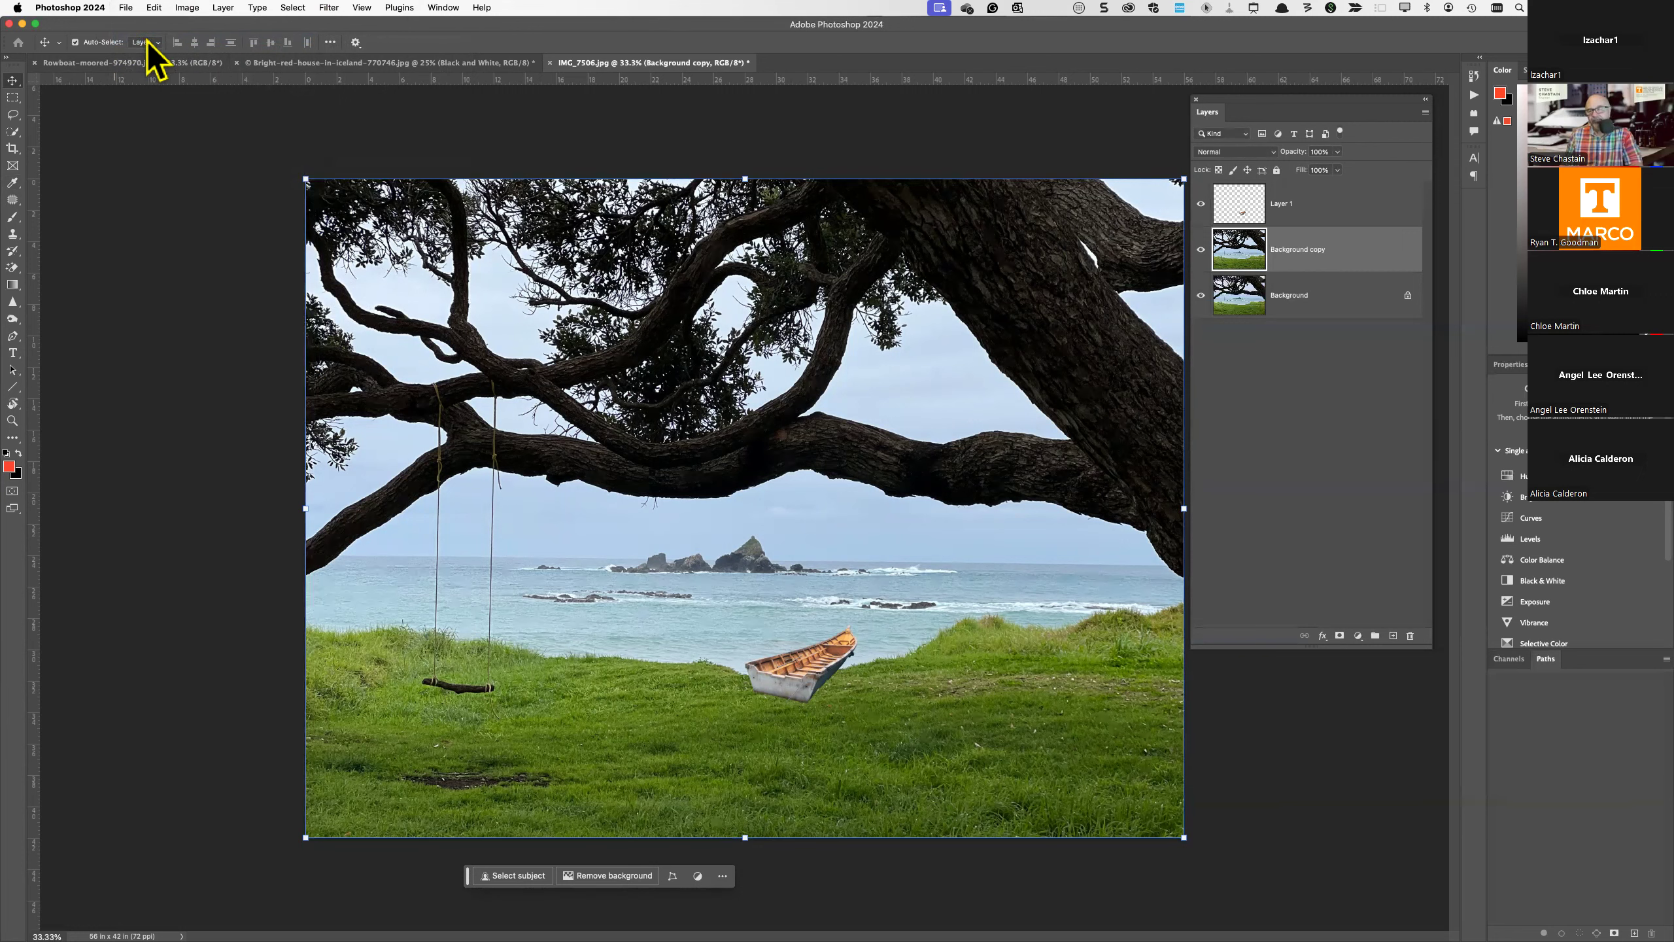
key(super+o)
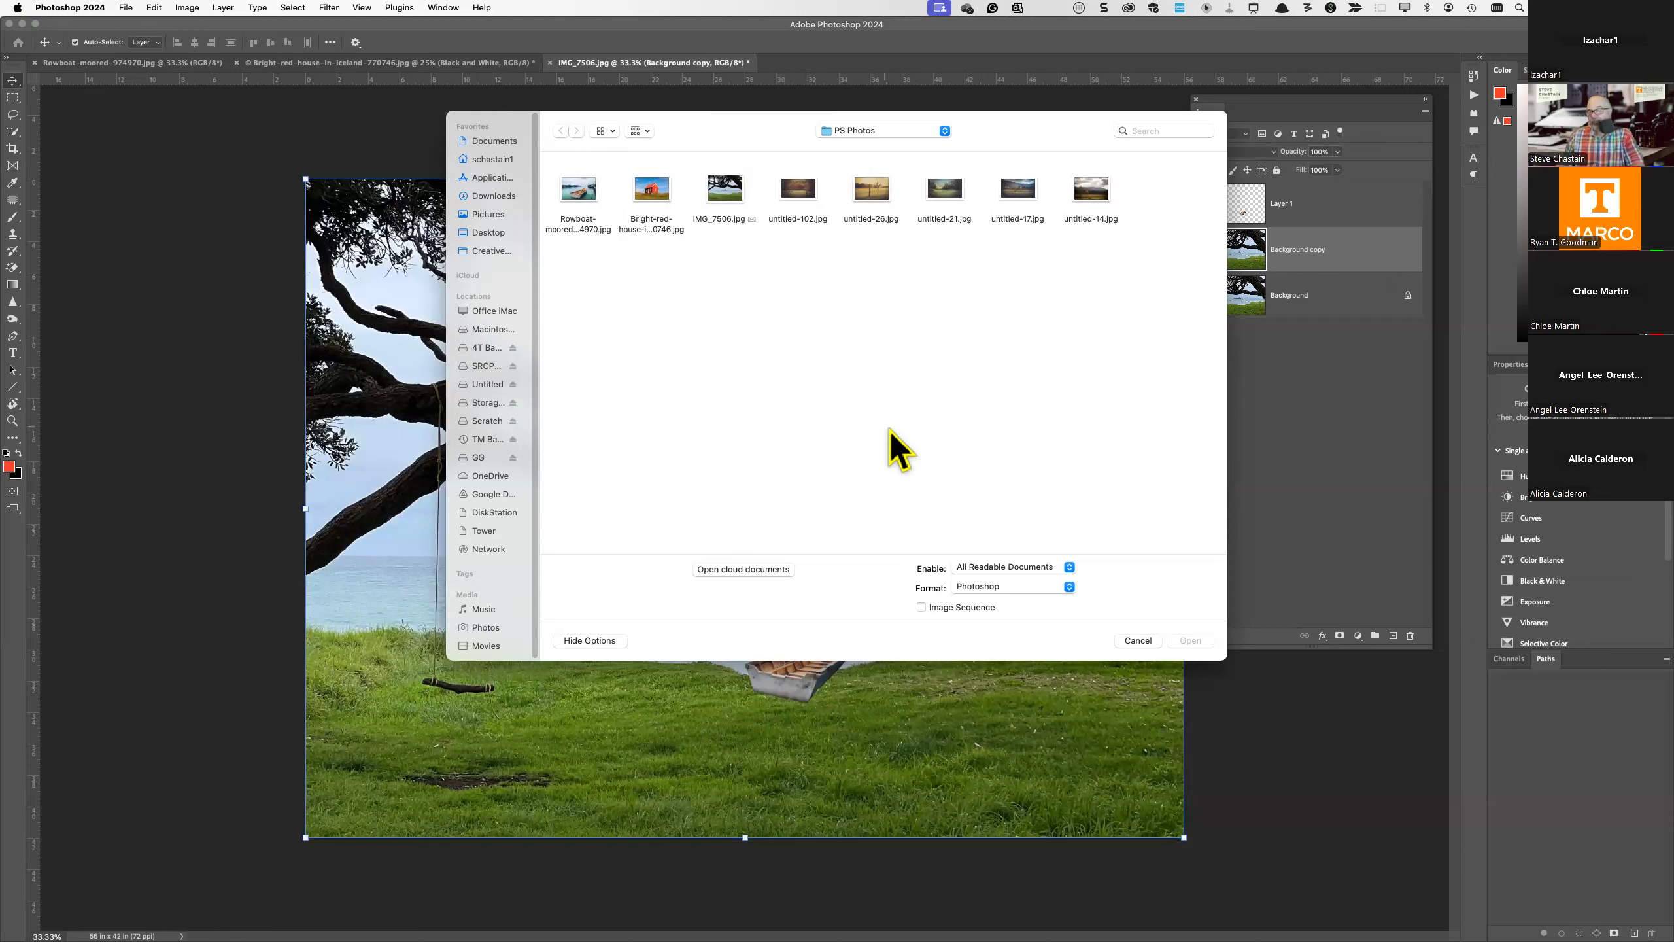
click(1138, 641)
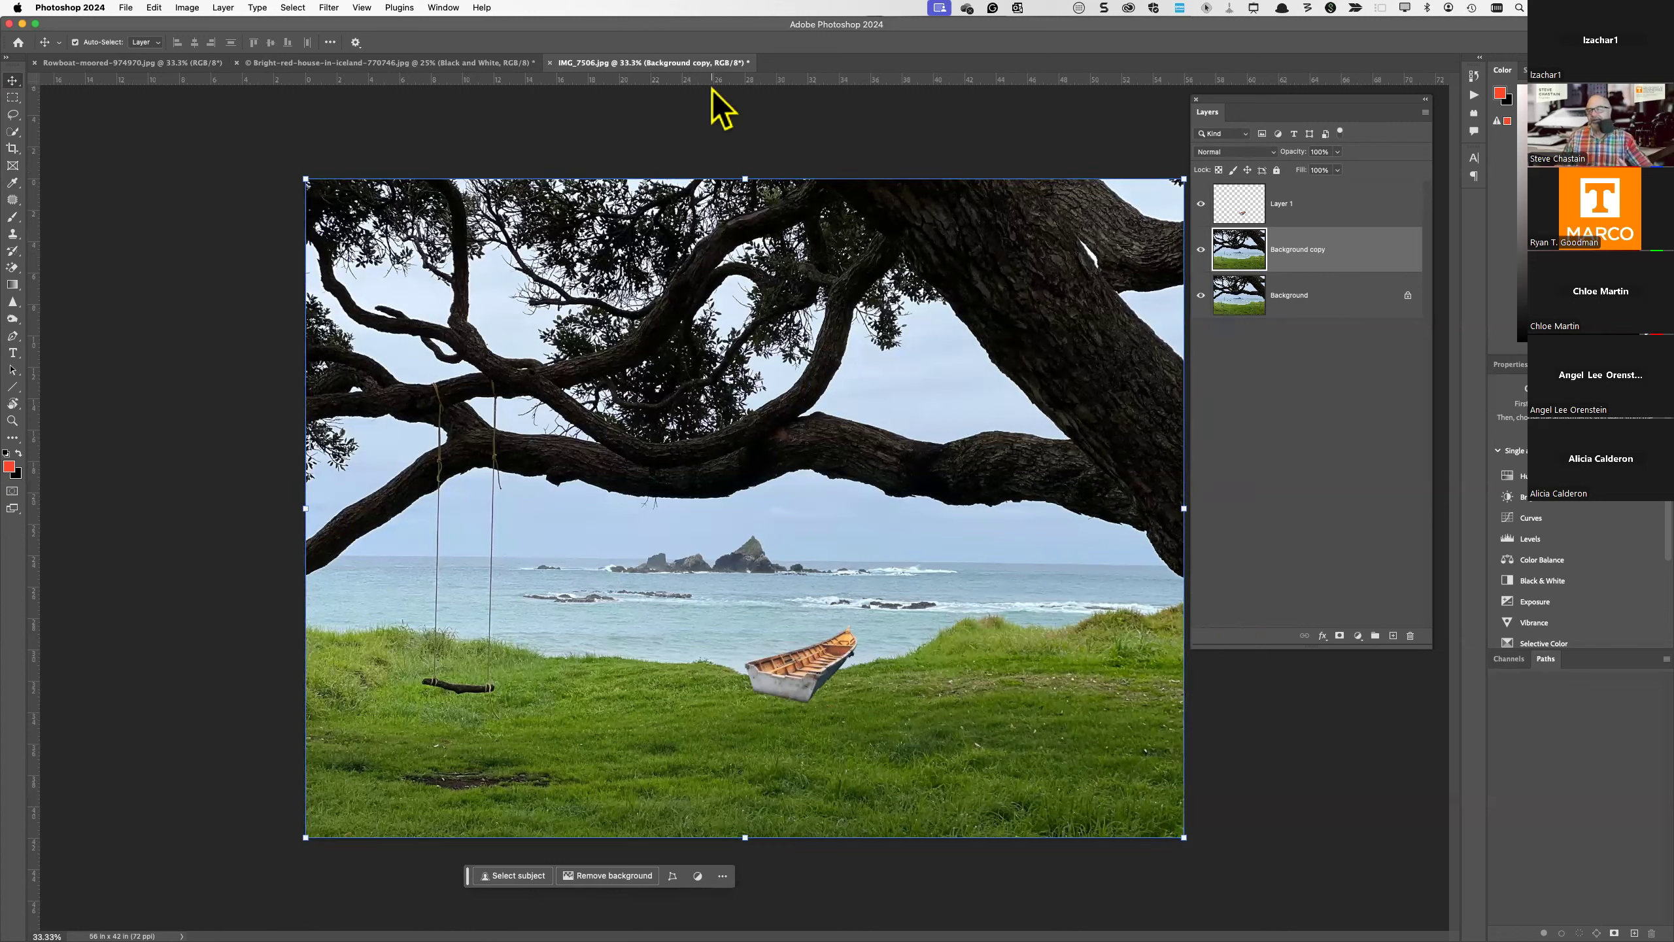
- Close the tree, red house and rowboat photos without saving their changes
click(551, 64)
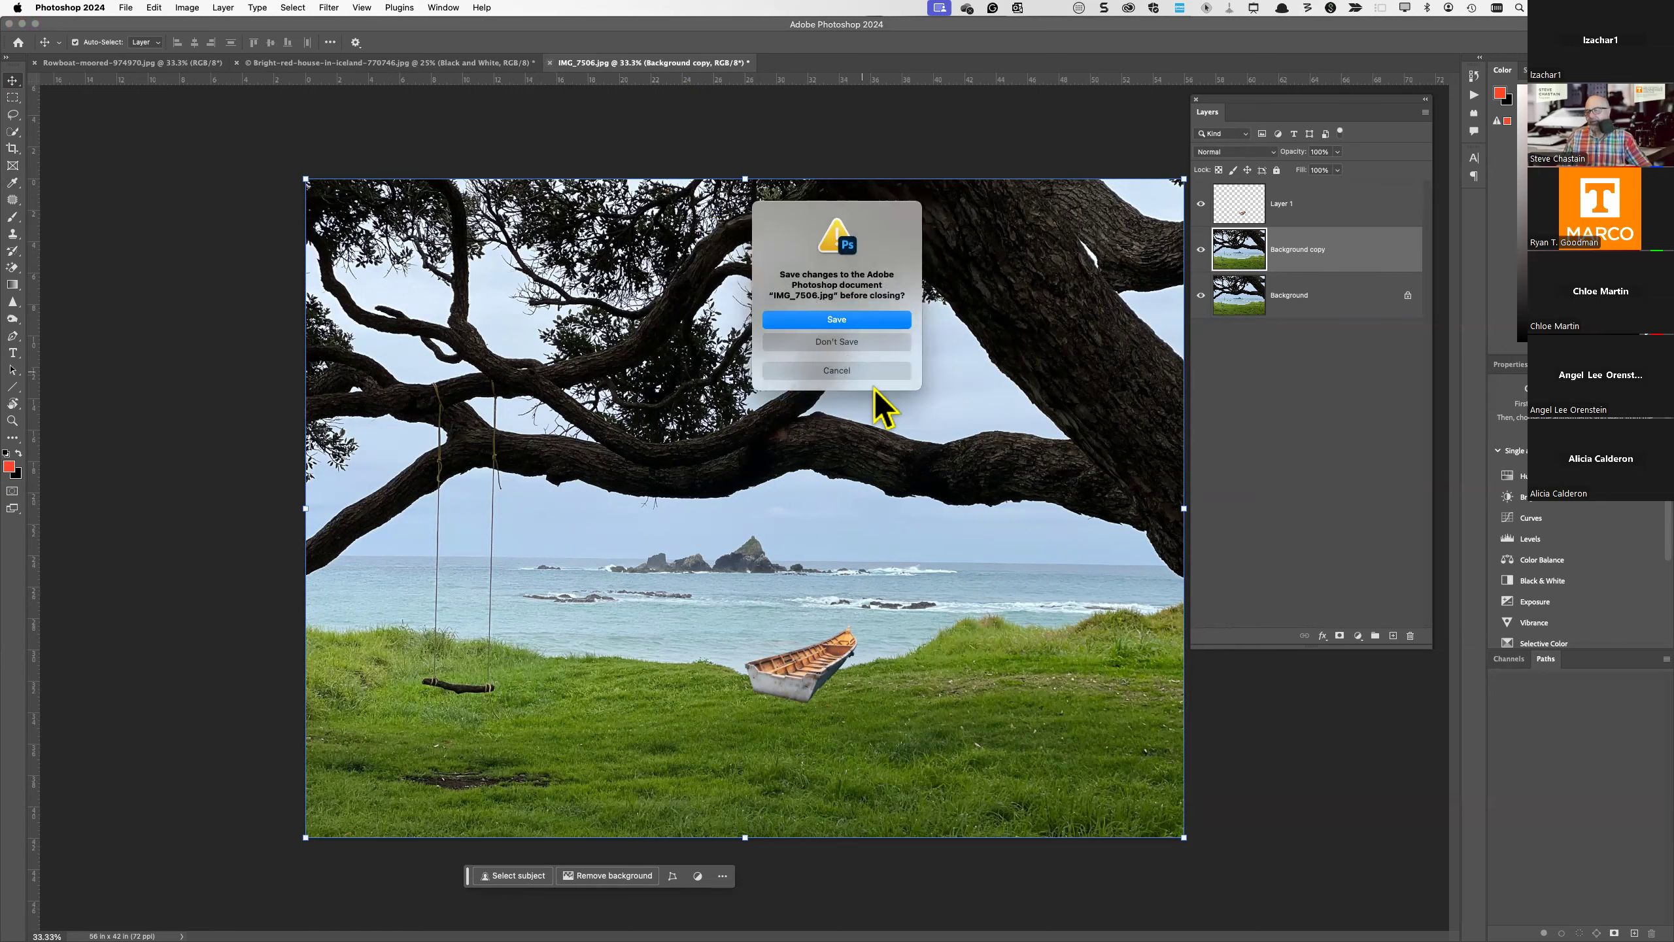
click(871, 340)
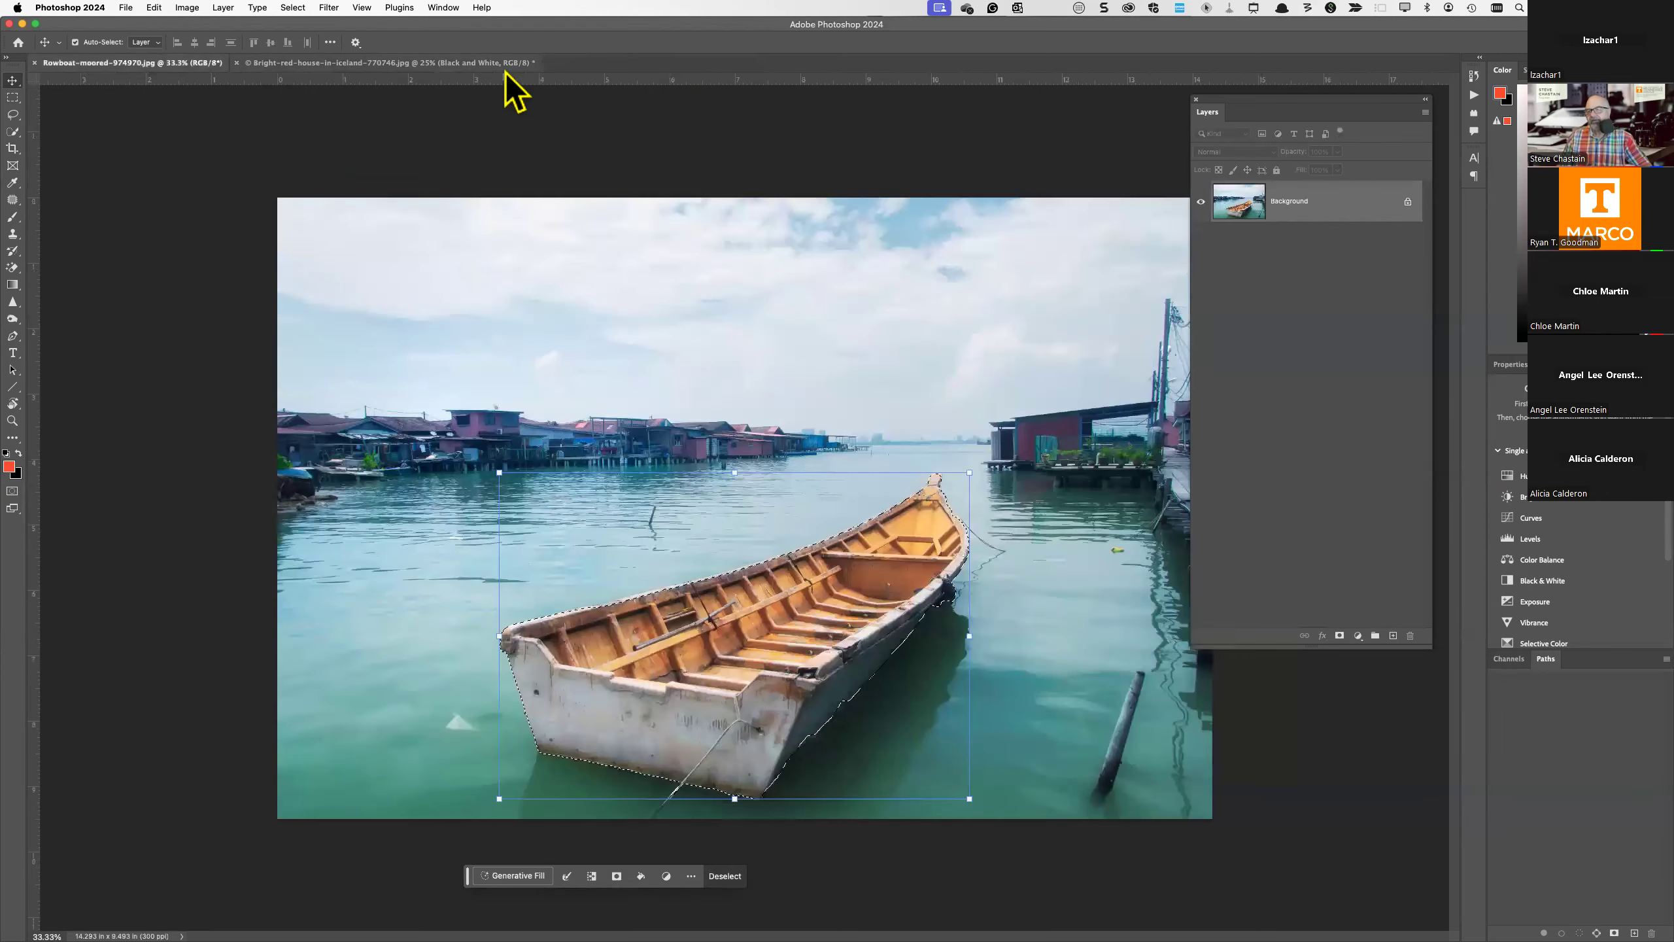
click(237, 64)
click(236, 64)
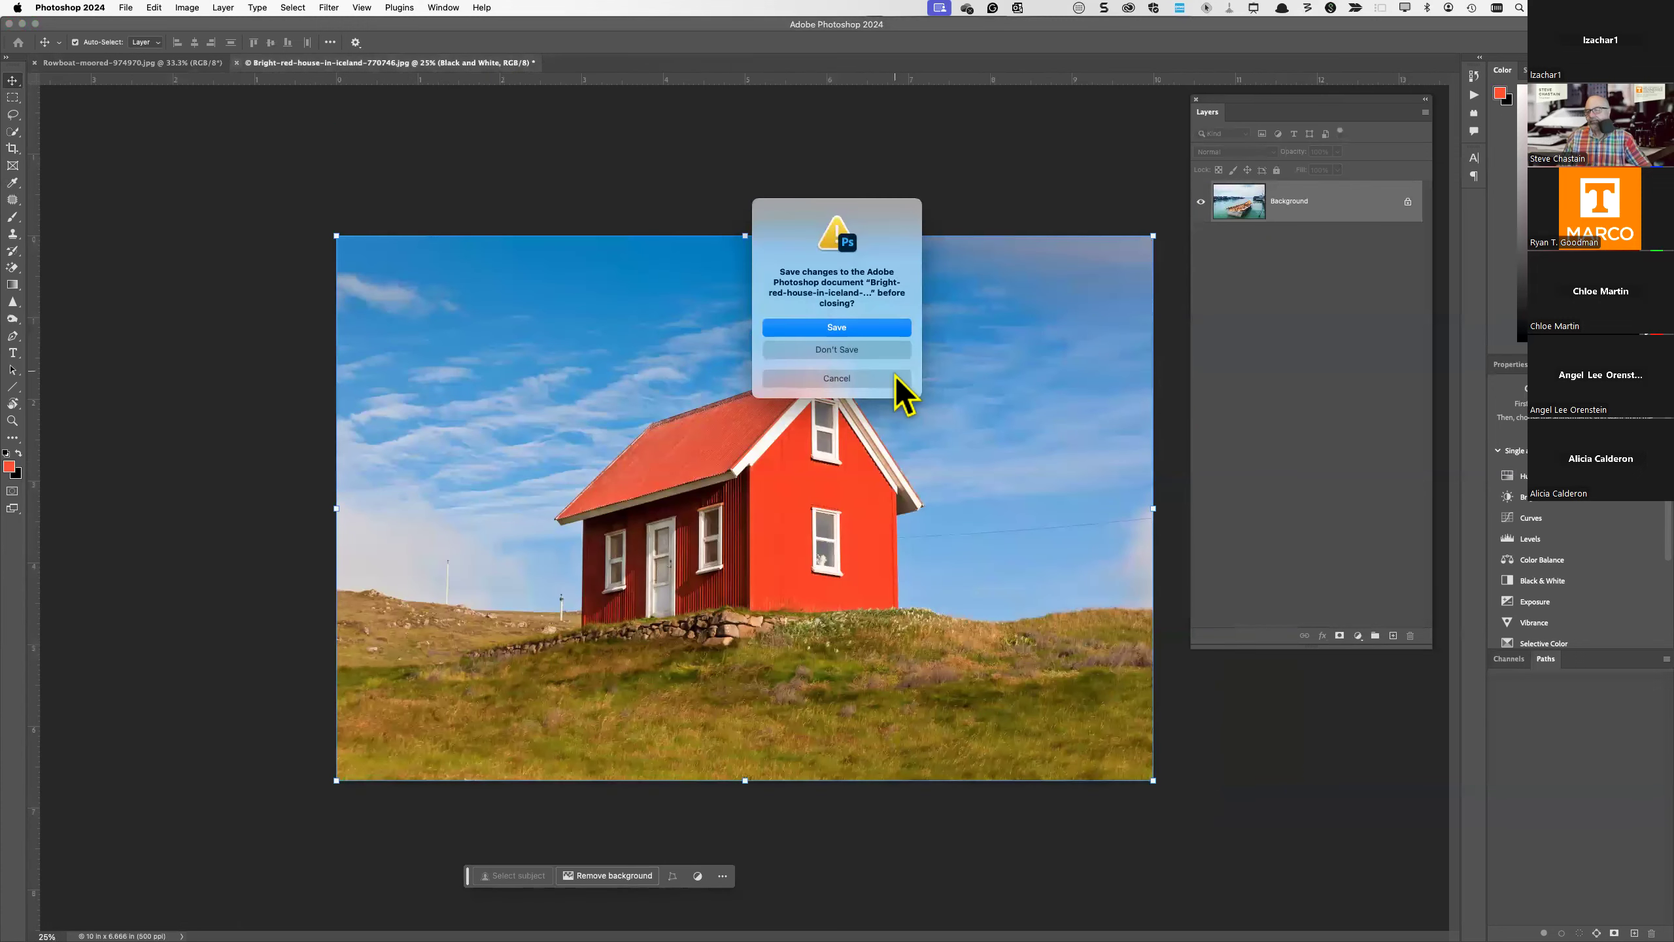
click(871, 349)
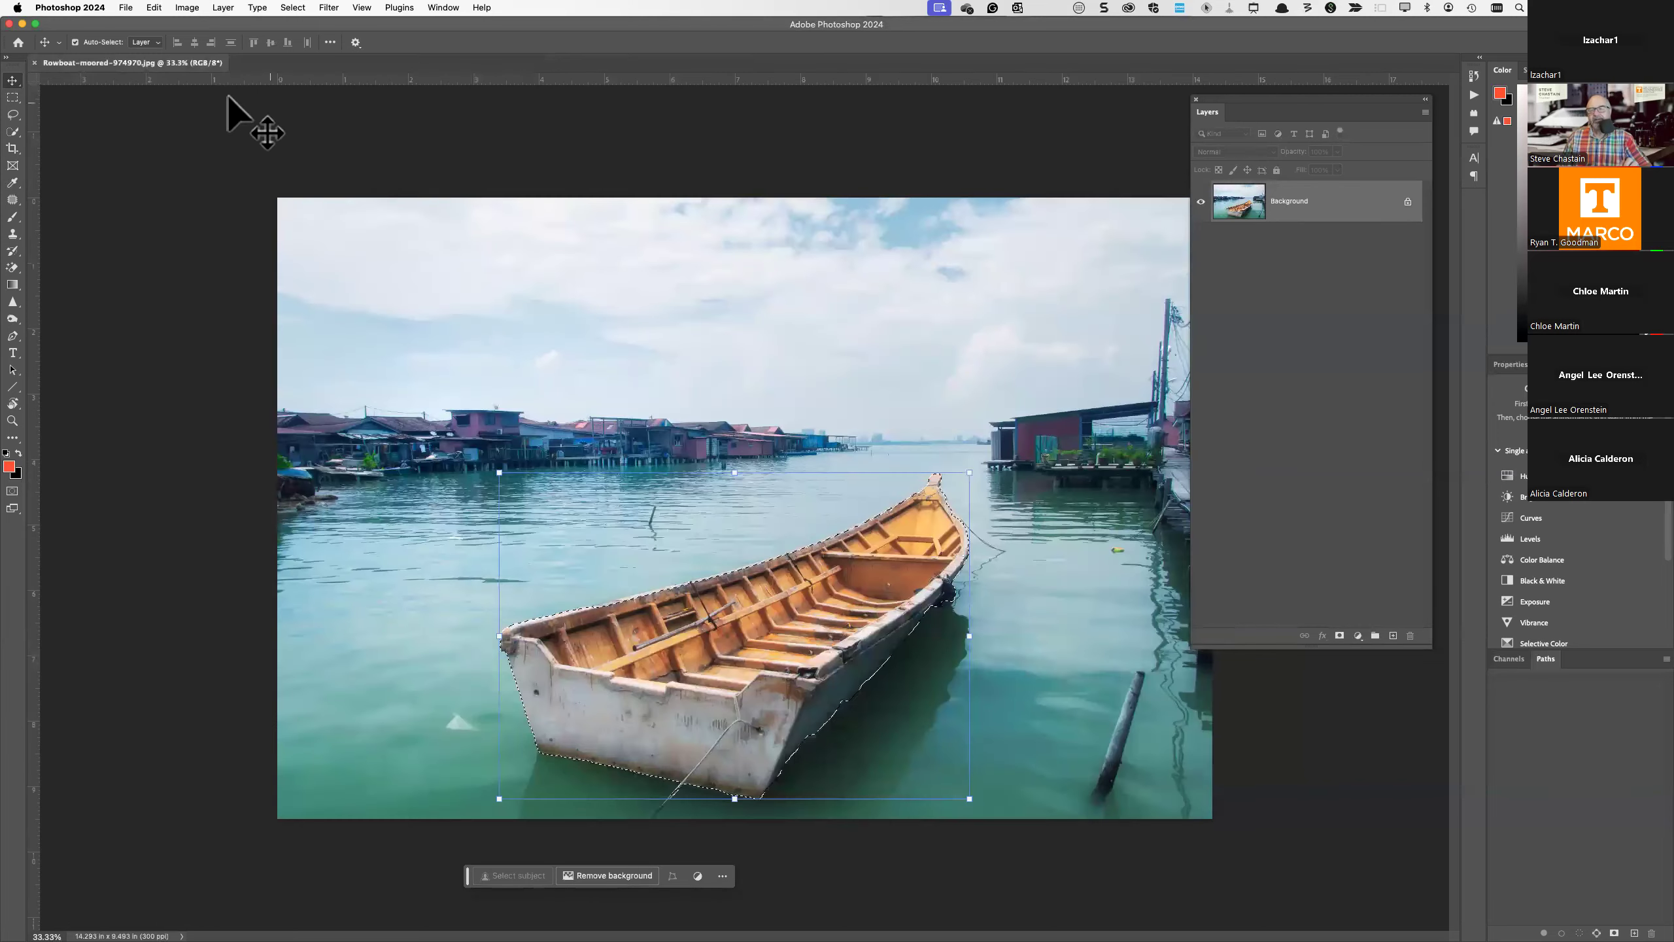
click(34, 63)
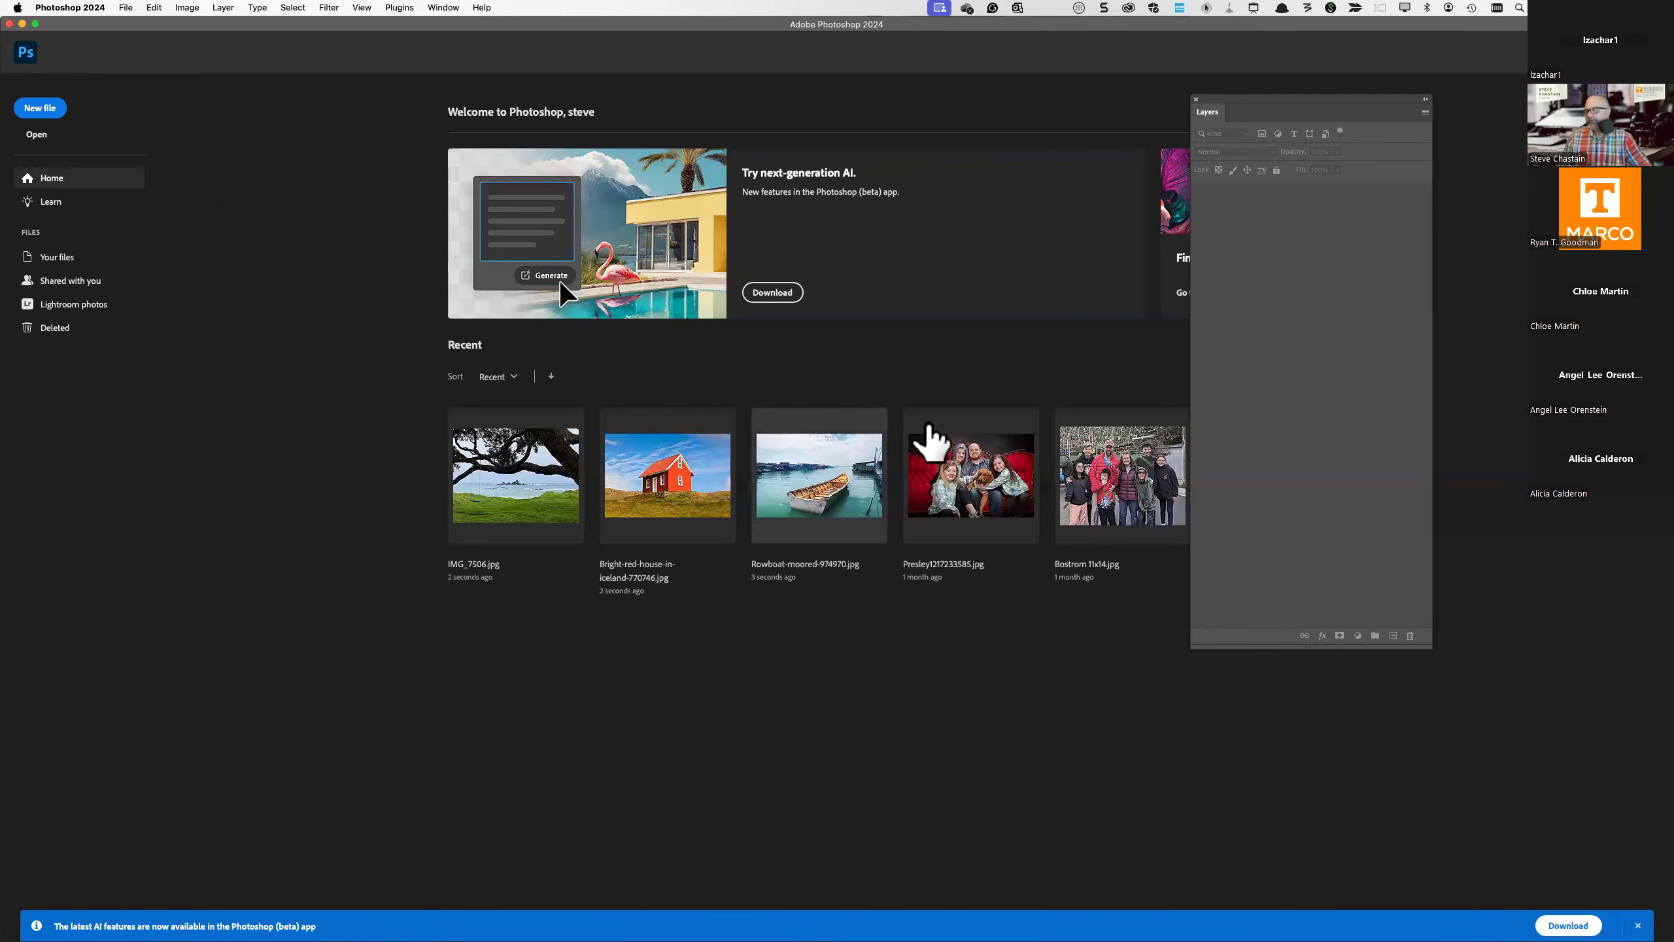
- Open untitled-102.jpg, untitled-26.jpg, untitled-21.jpg and untitled-17.jpg from the PS Photos folder and view each one
drag(1334, 98, 1390, 171)
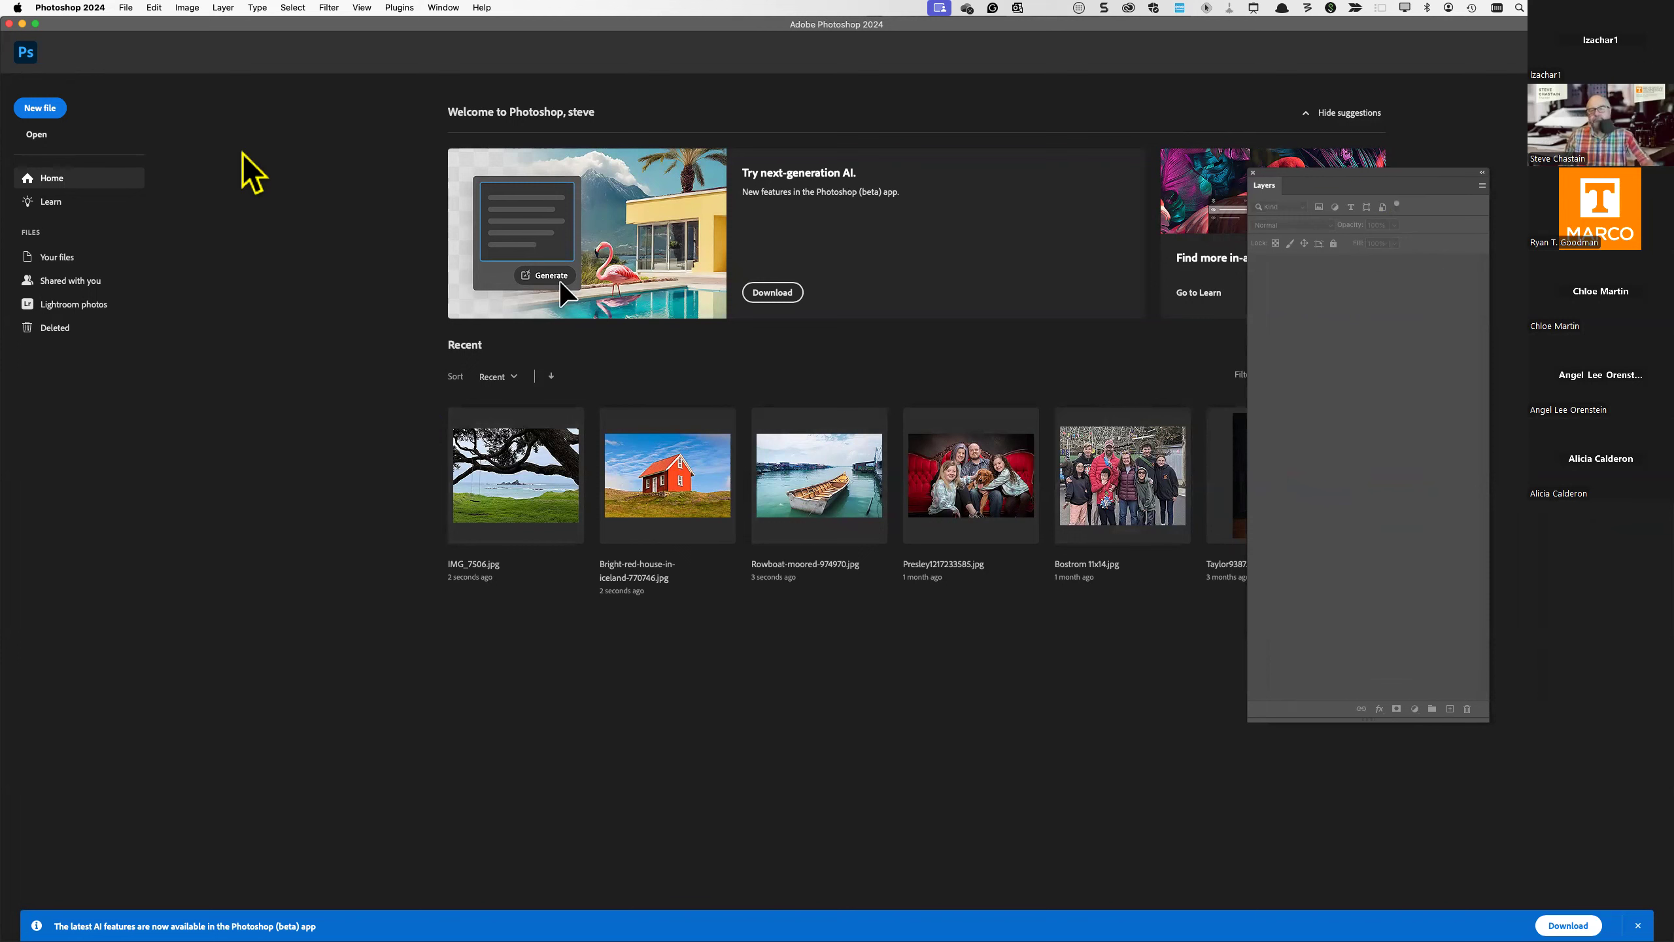
click(38, 137)
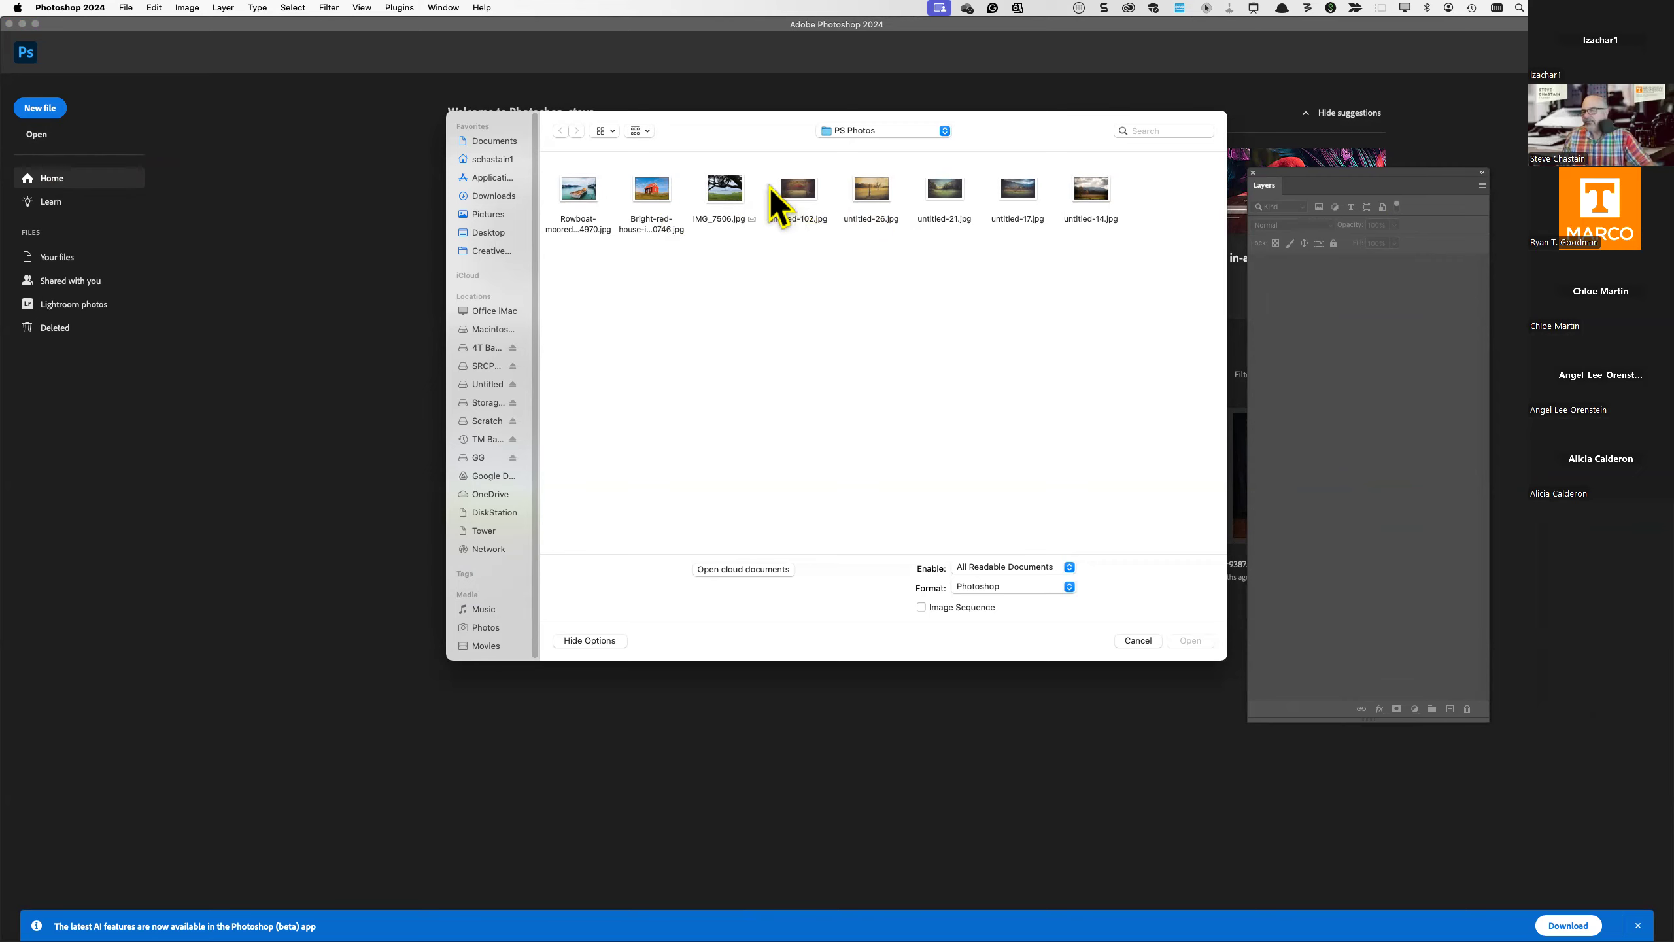
click(793, 193)
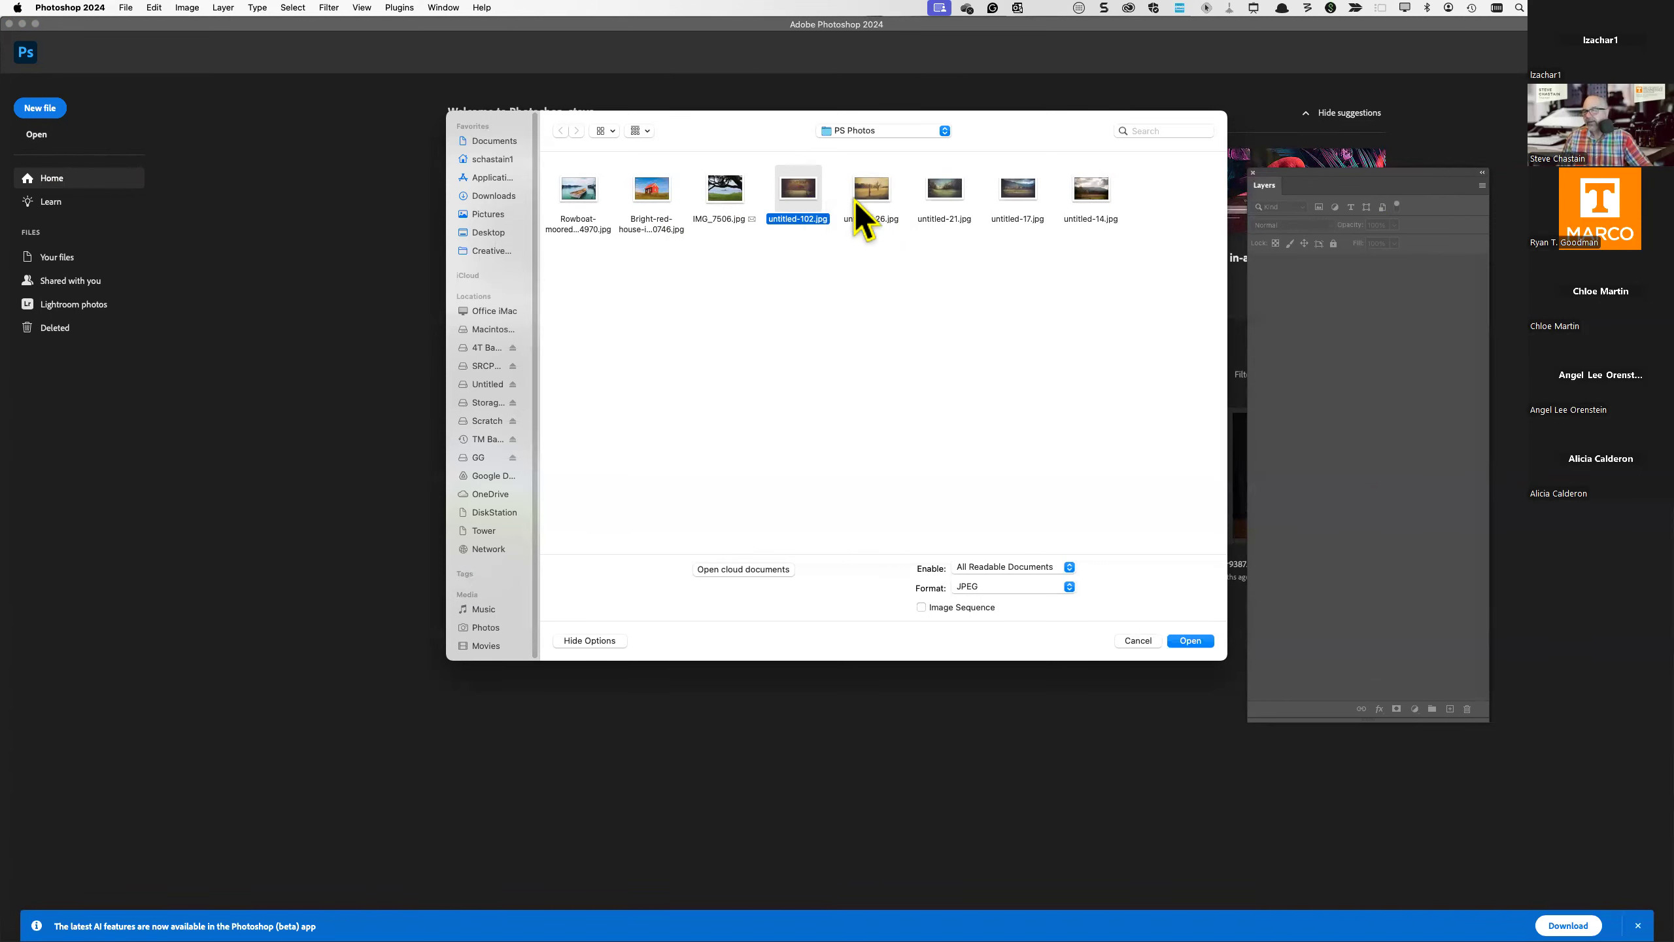
shift+click(868, 190)
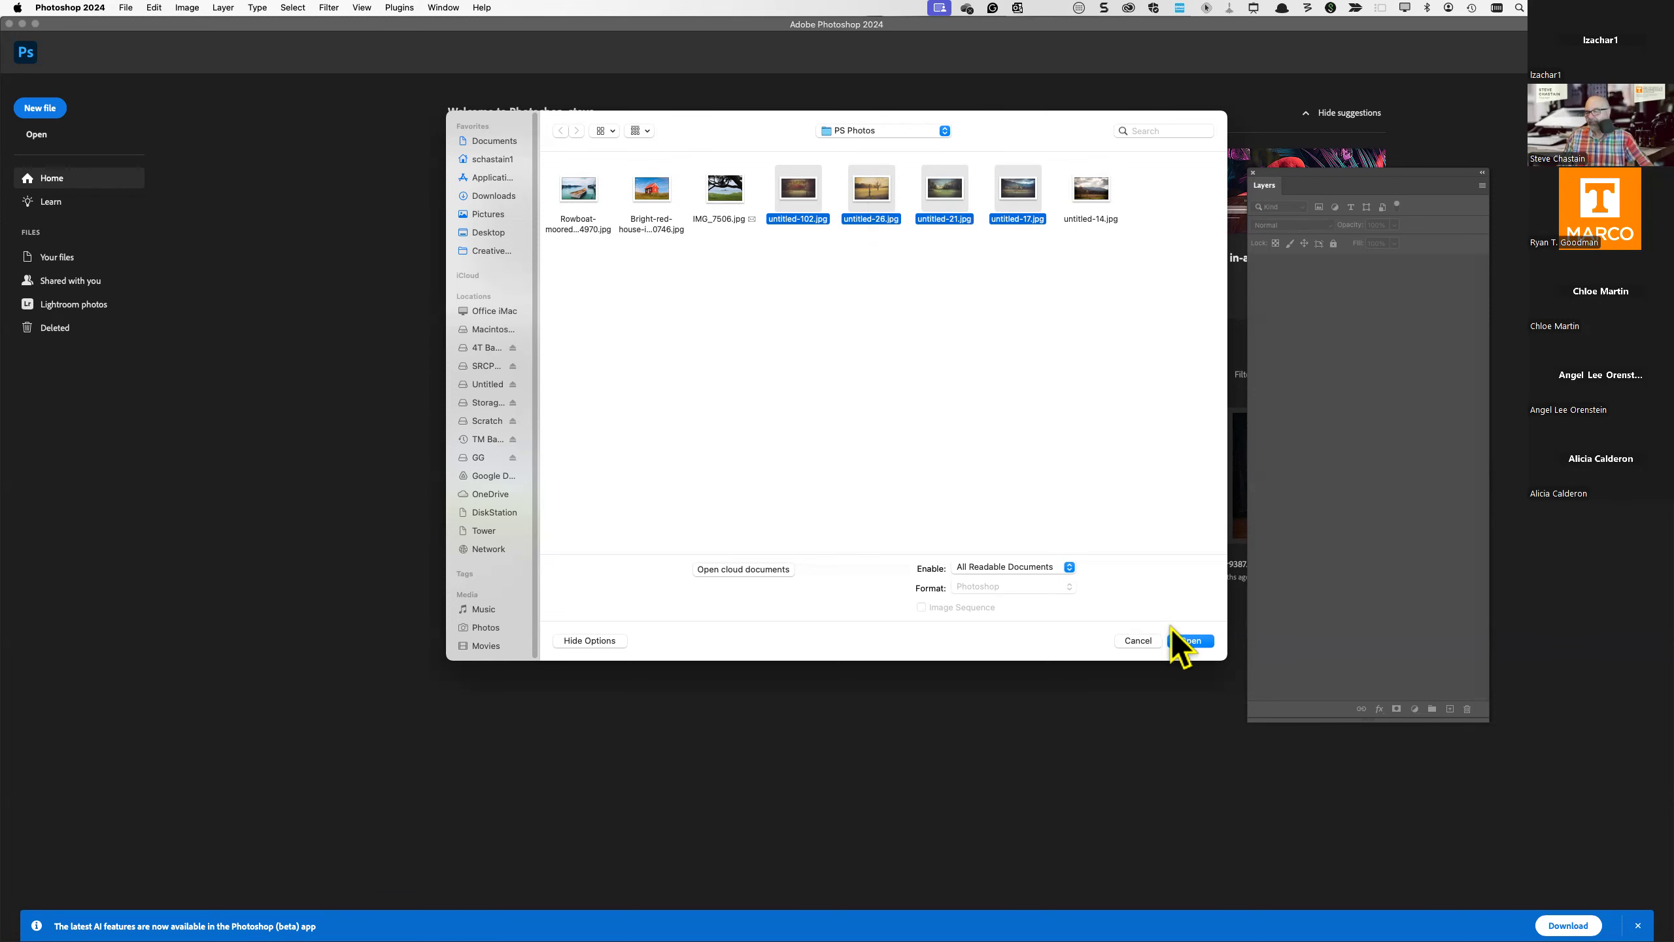
click(1188, 638)
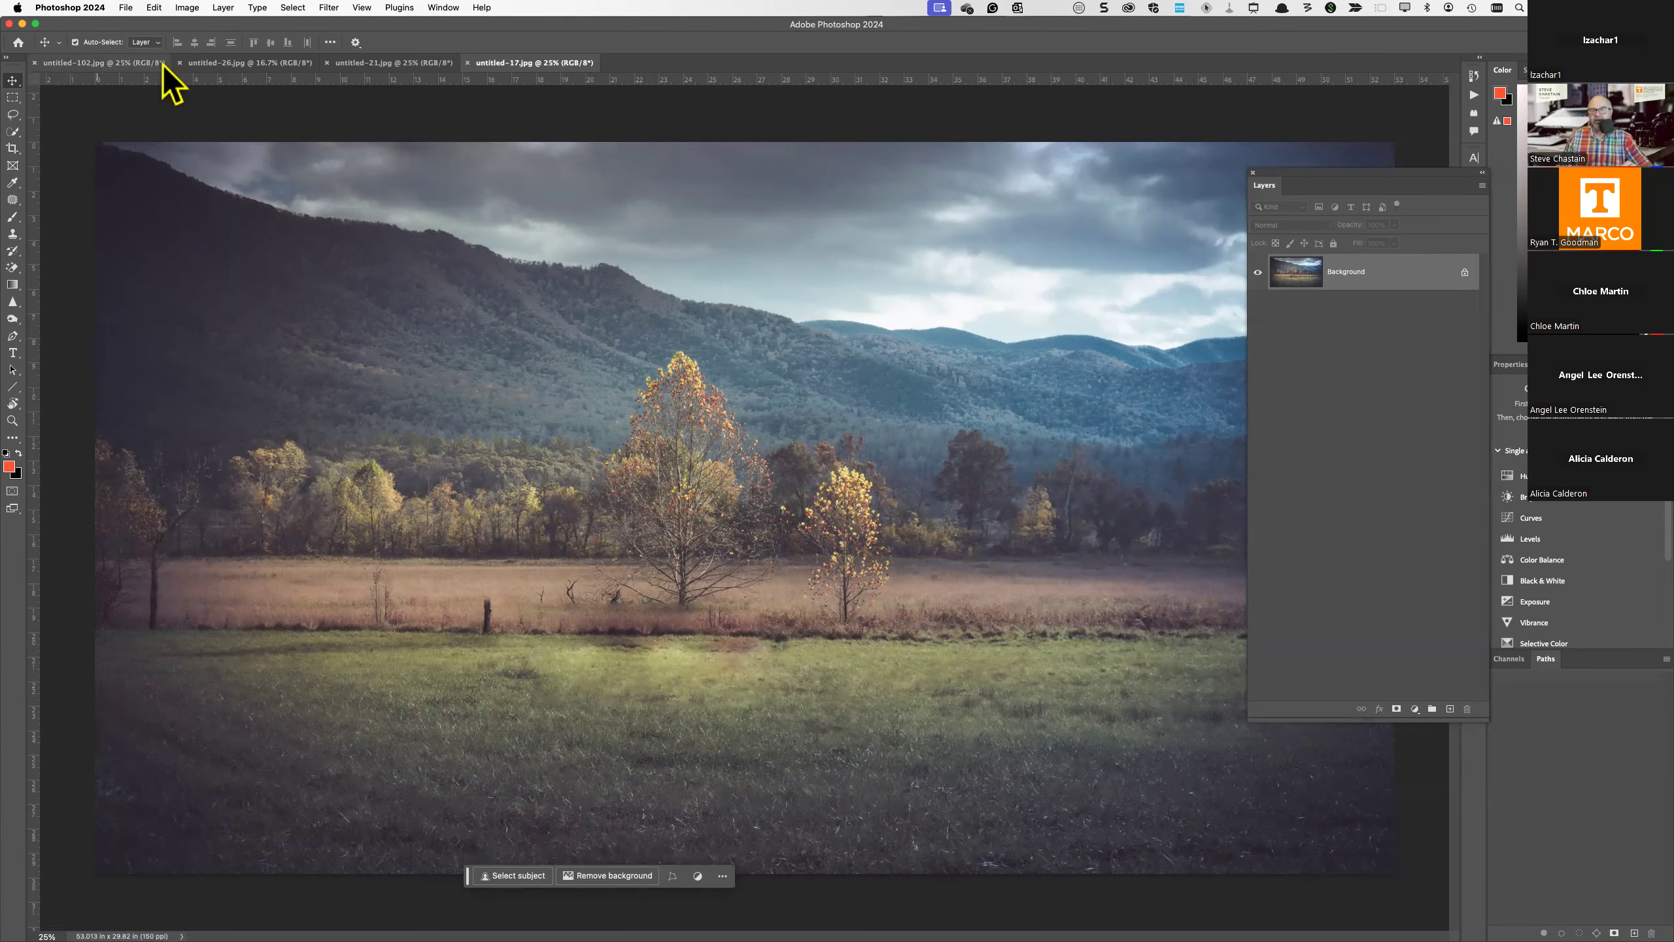
click(107, 62)
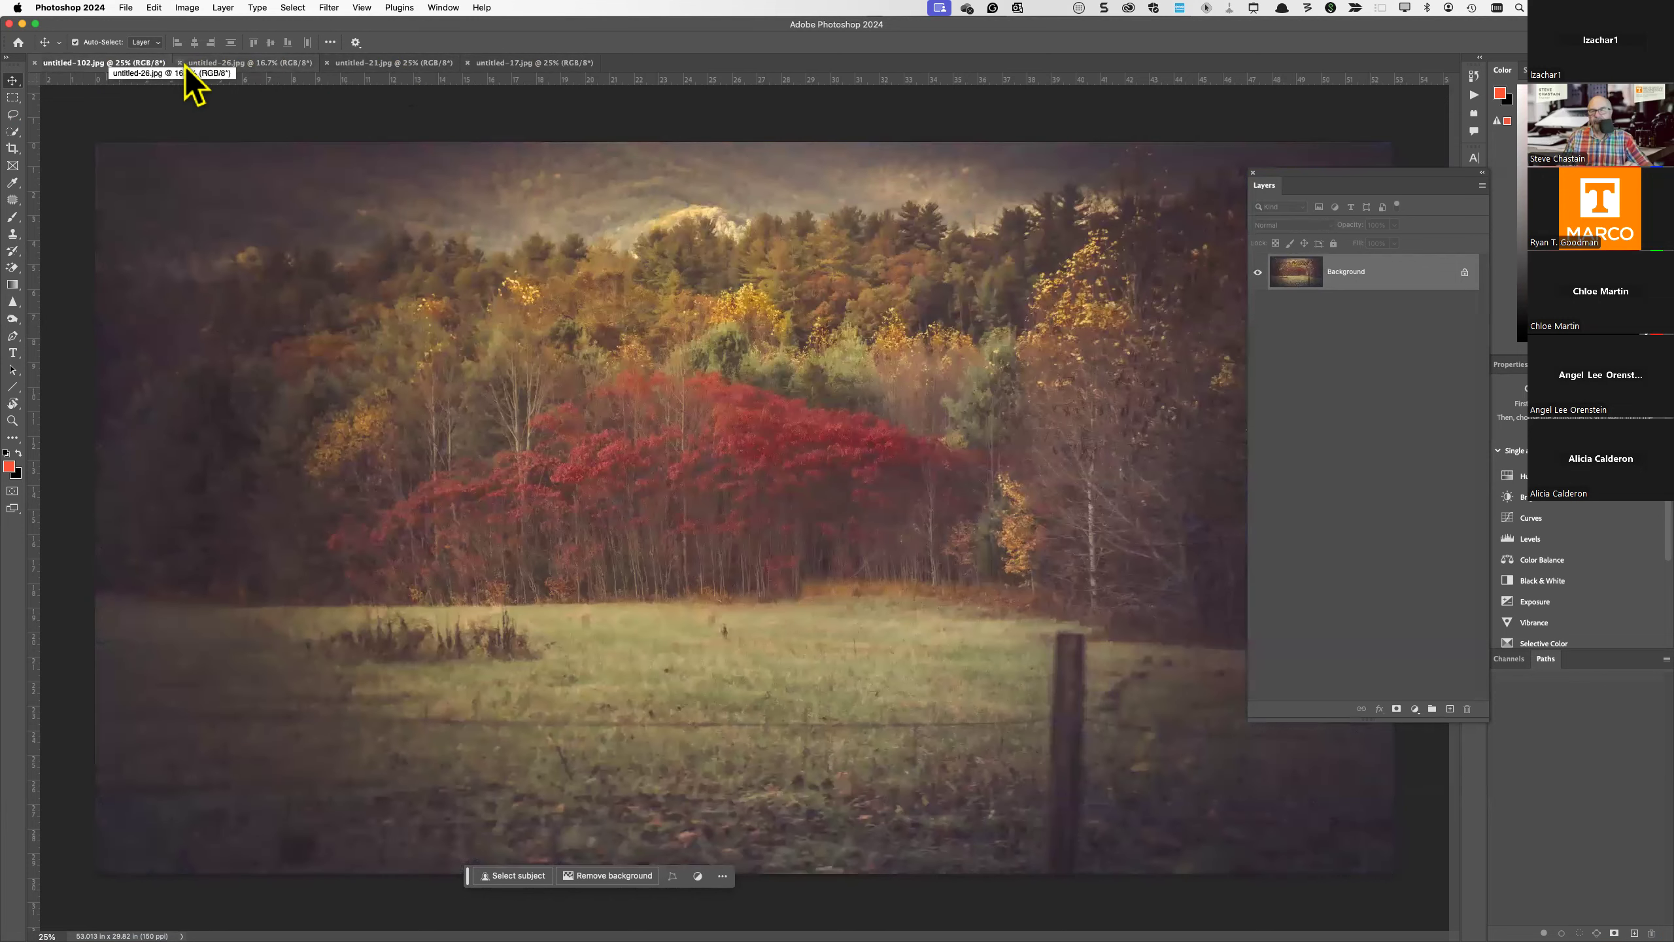
click(221, 64)
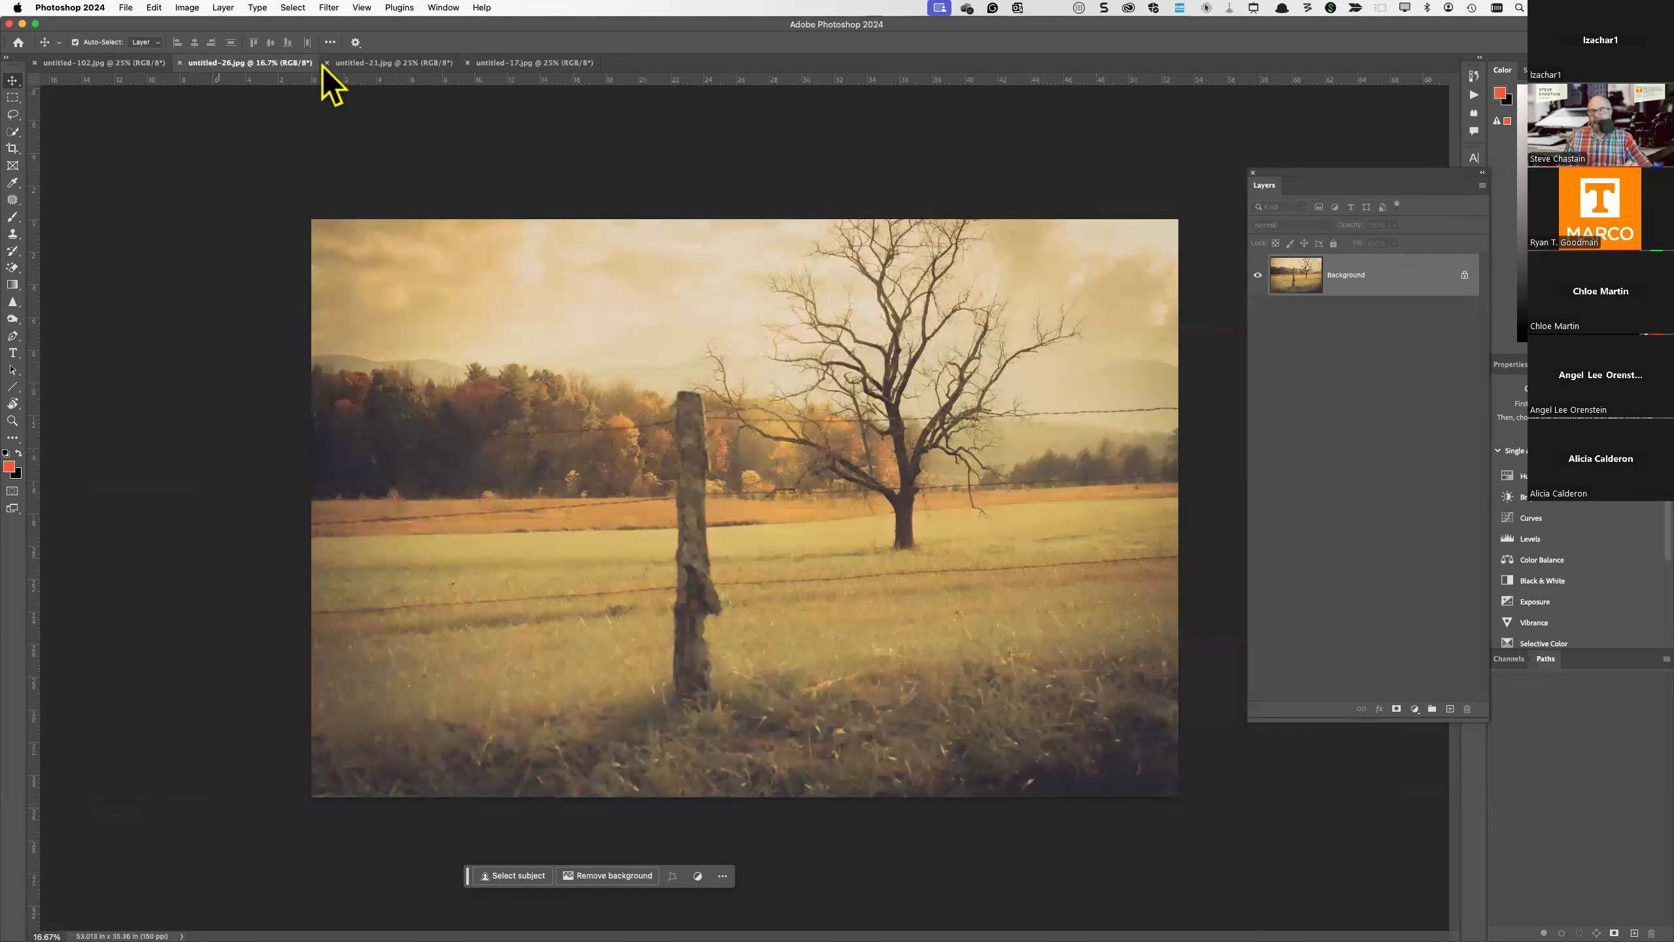
click(370, 63)
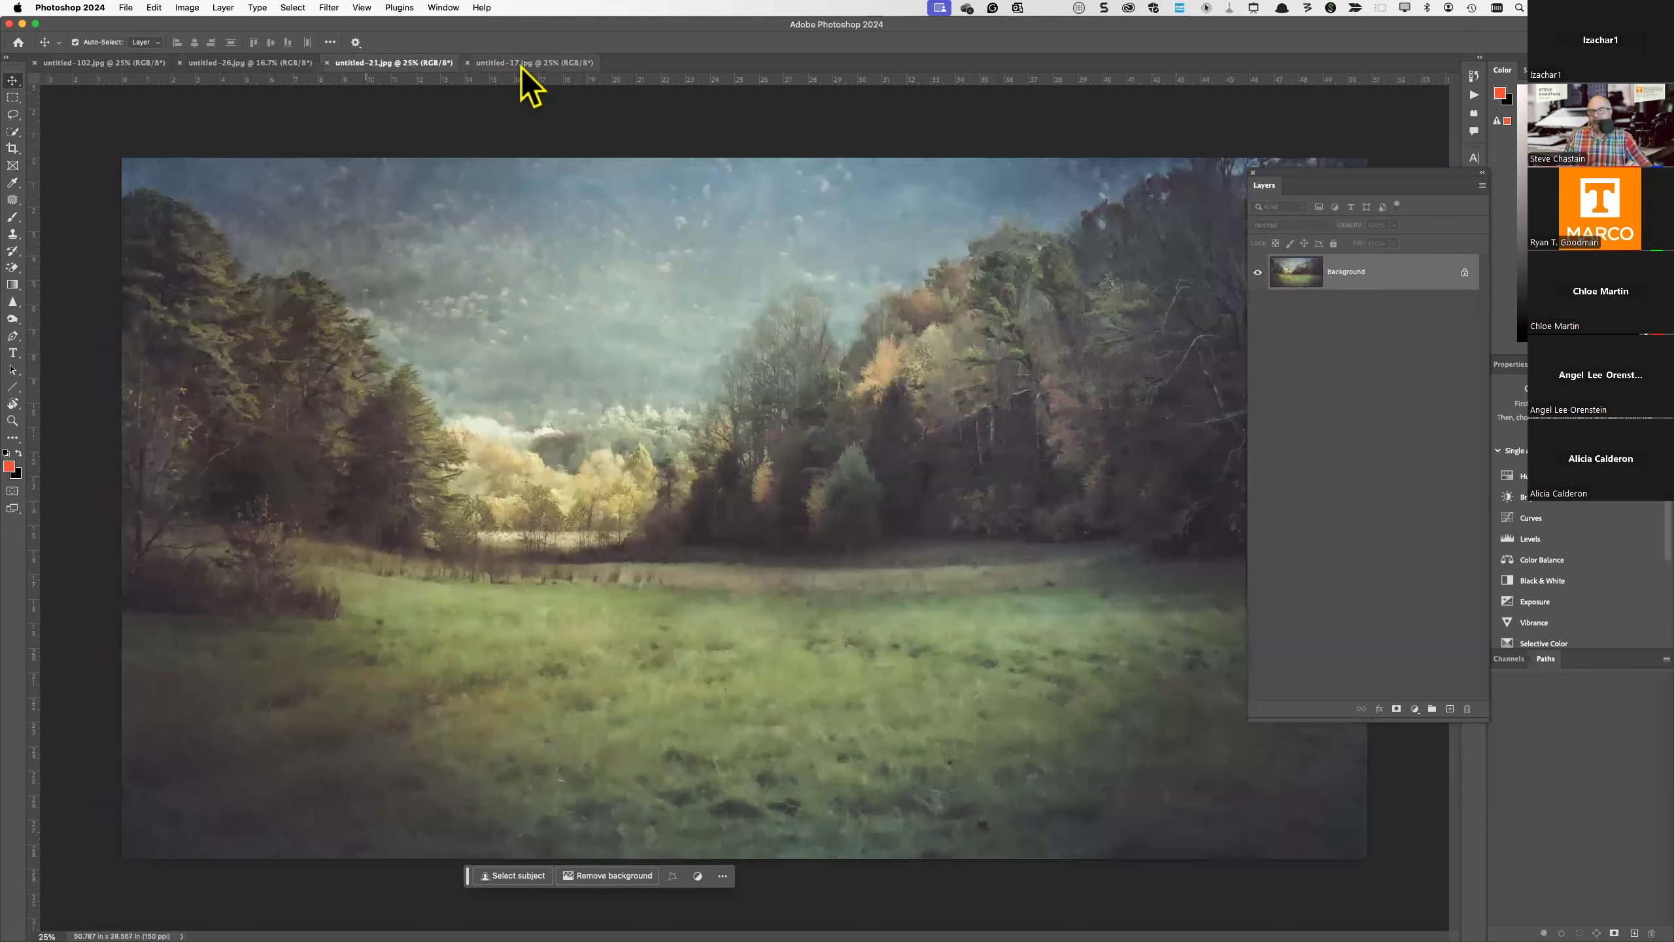
click(521, 63)
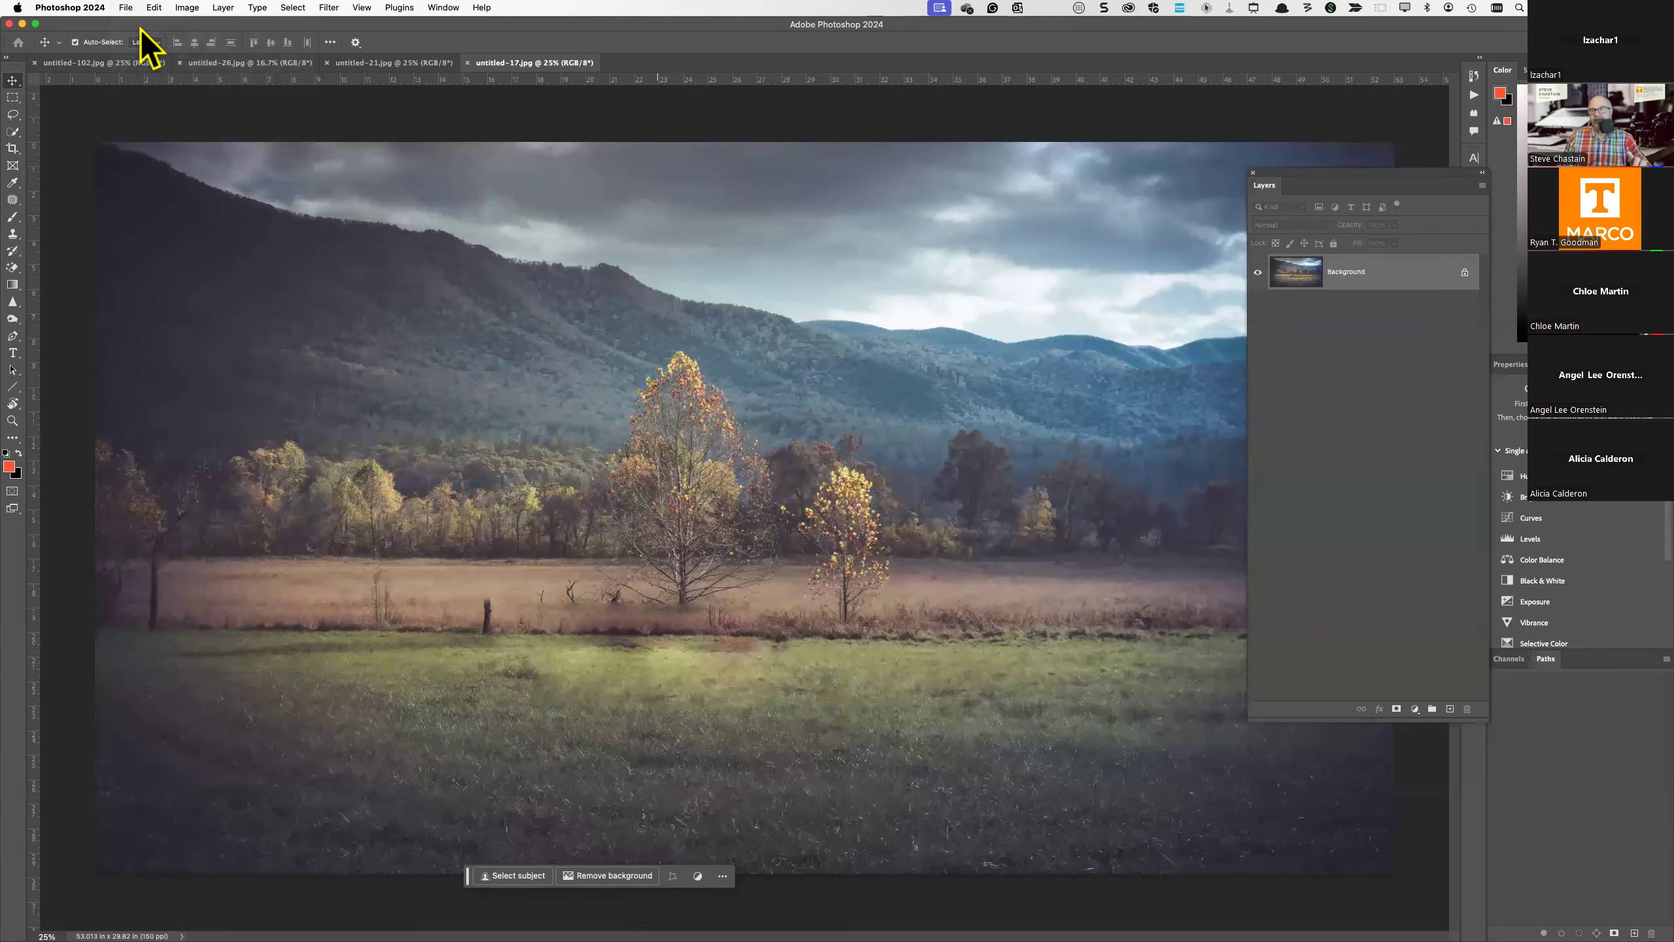
- Create a blank 10 x 8 in document at 300 ppi from the Landscape, 10 x 8 photo preset
key(super+n)
drag(412, 262, 646, 176)
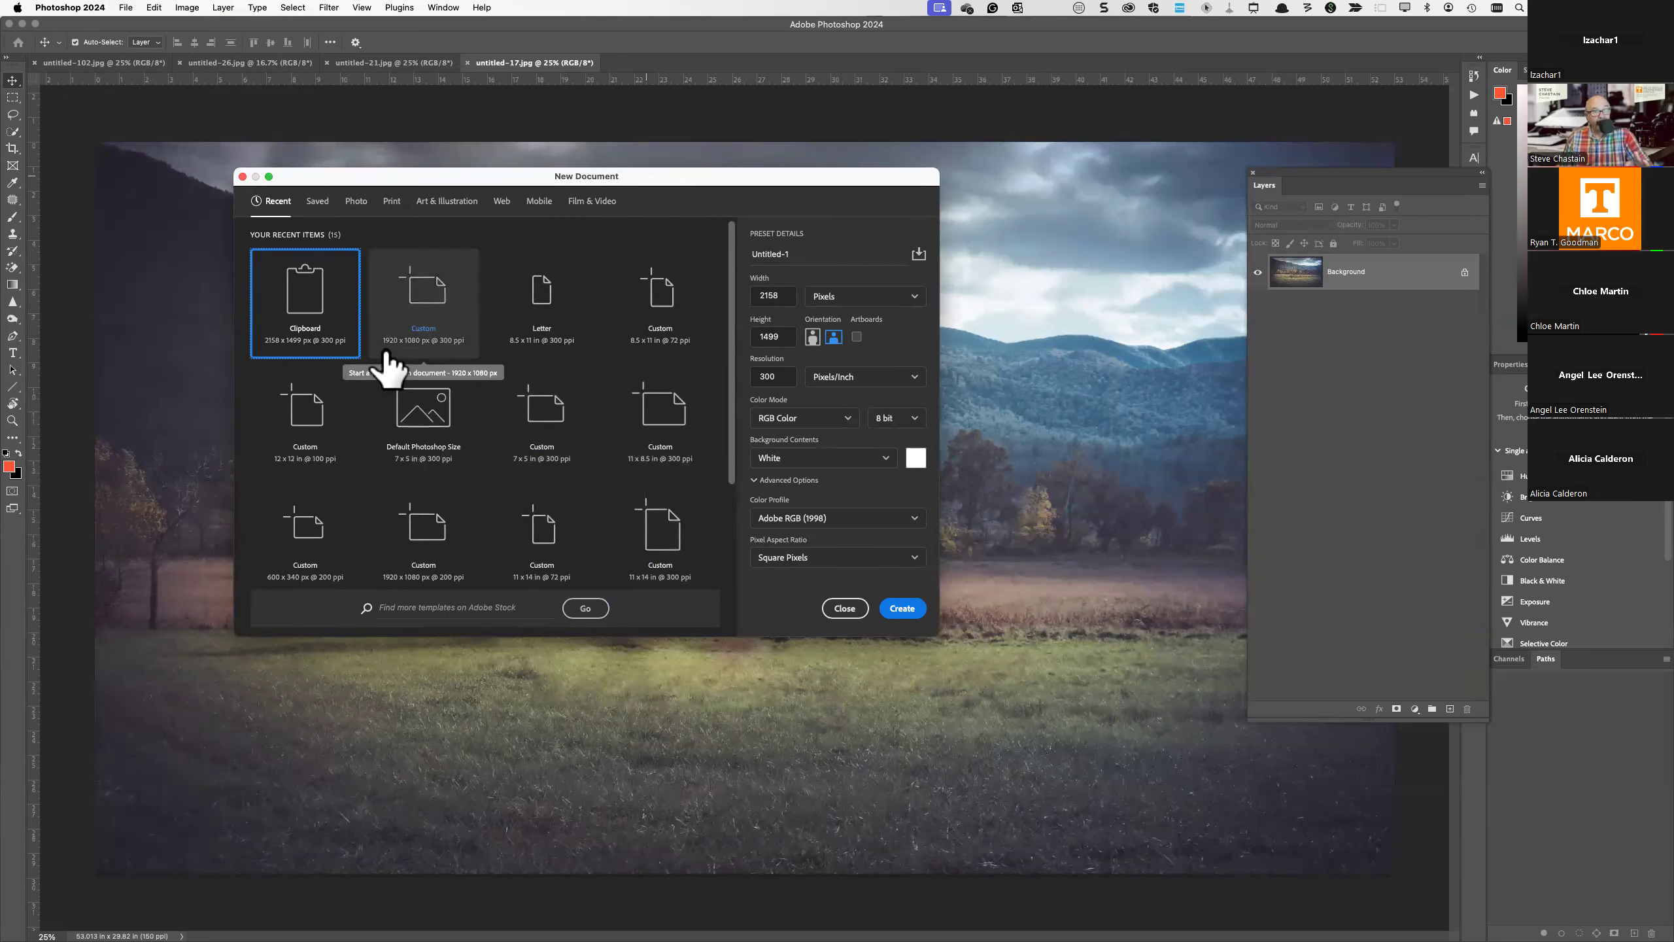
click(354, 208)
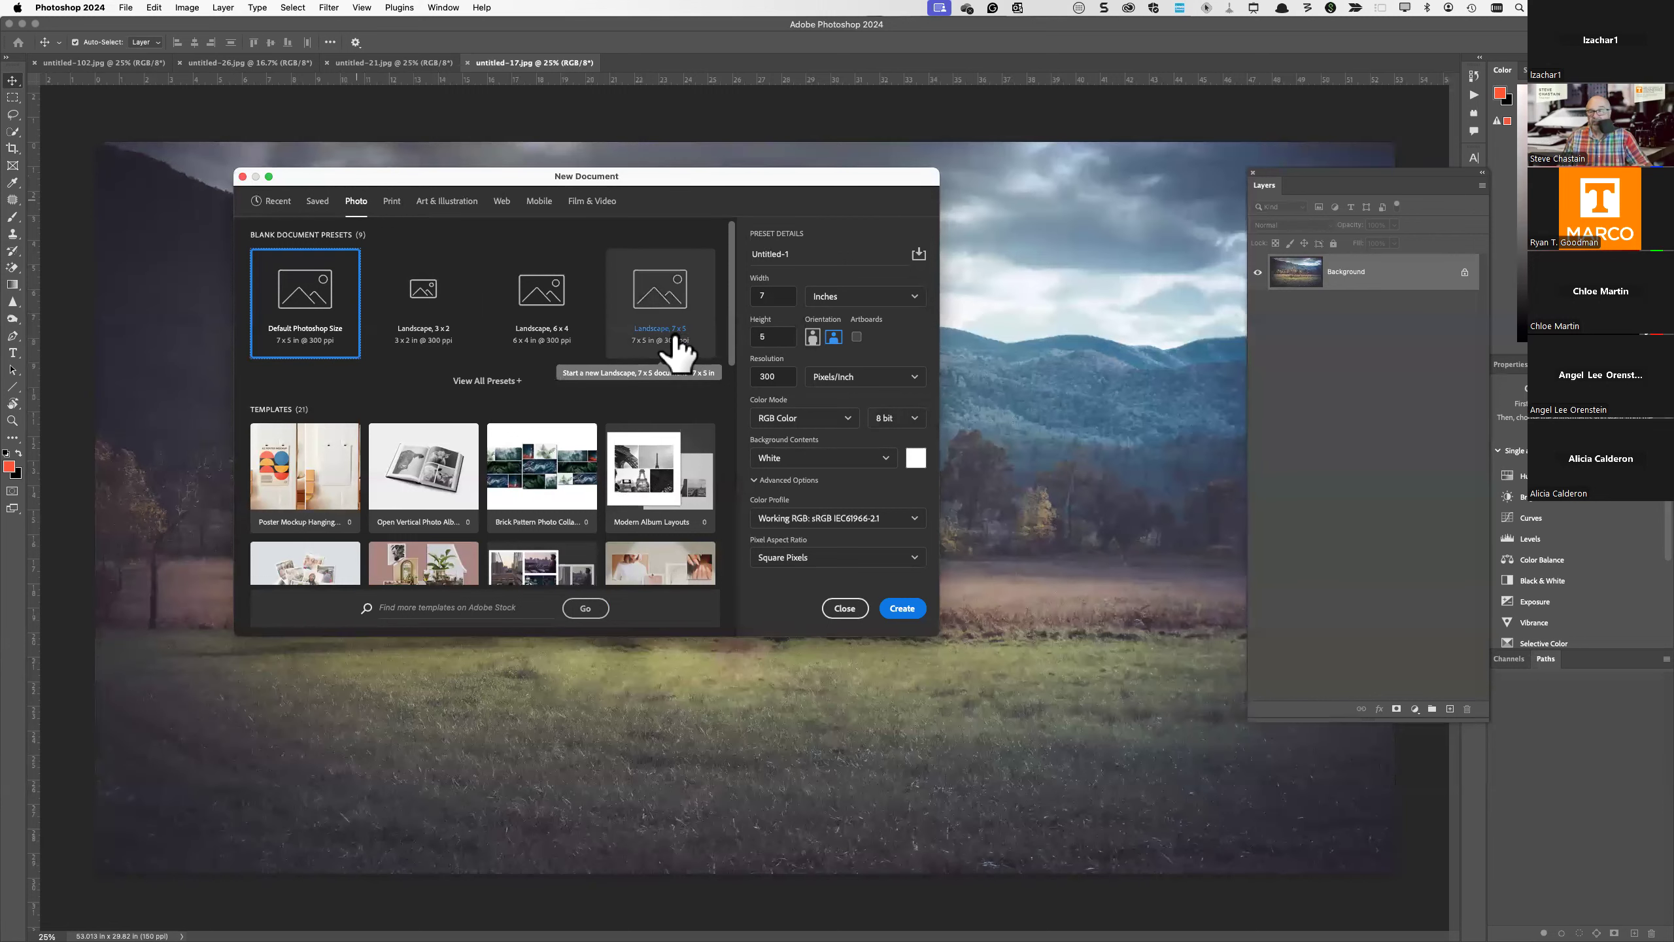
click(666, 313)
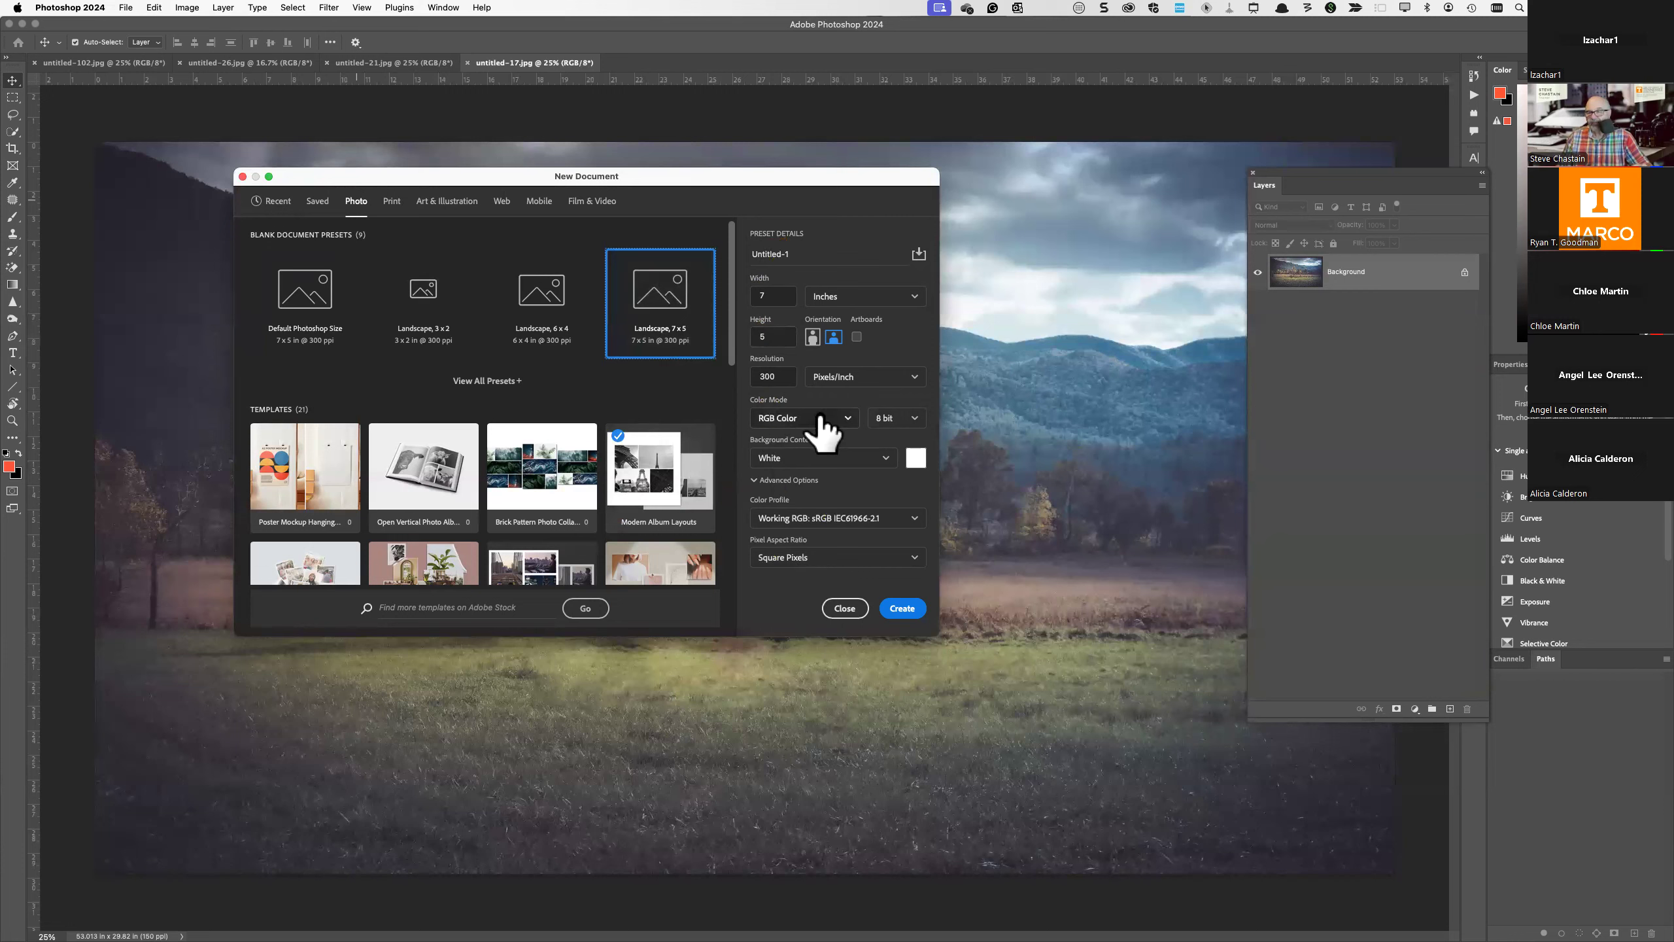
click(472, 384)
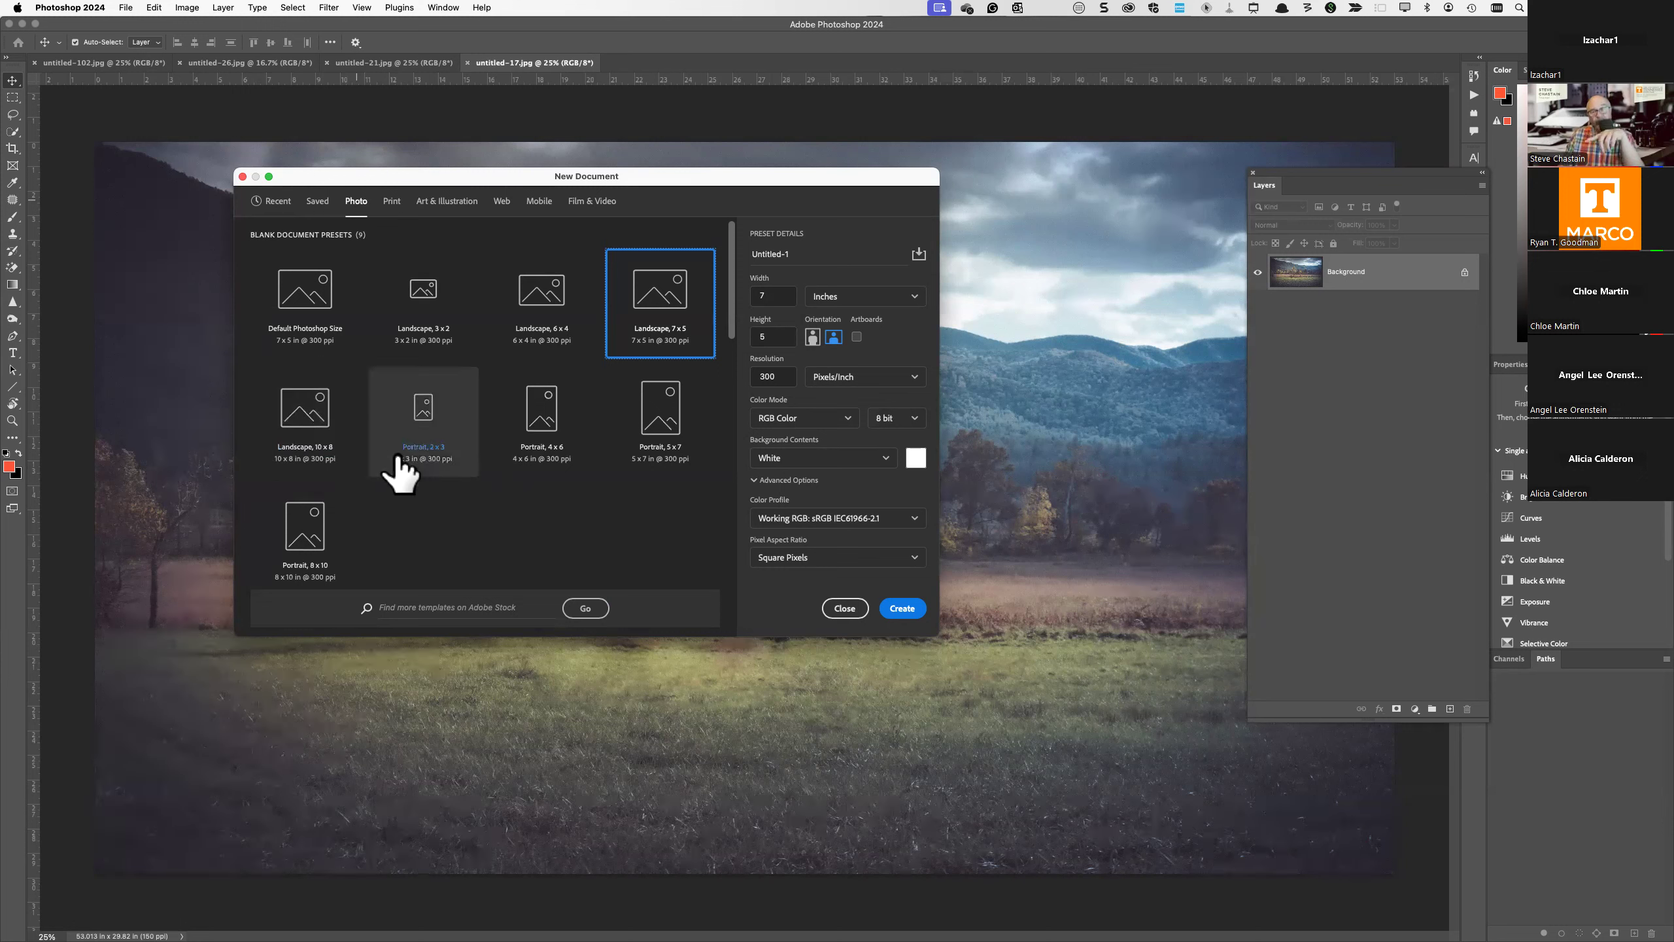
click(302, 423)
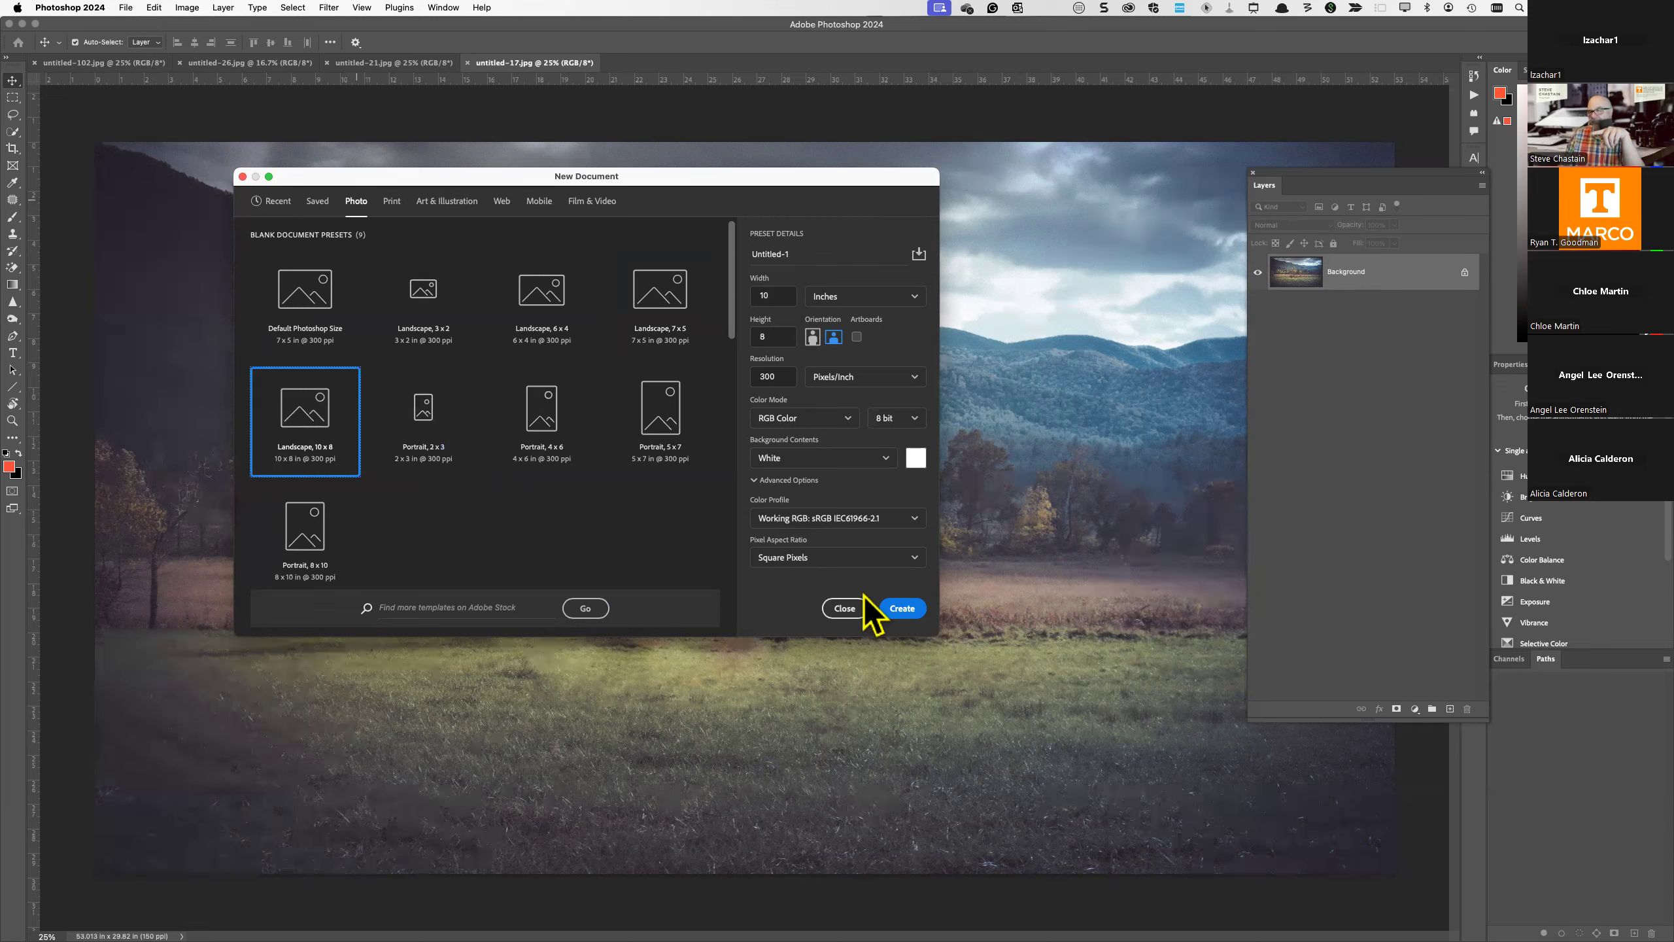
click(904, 609)
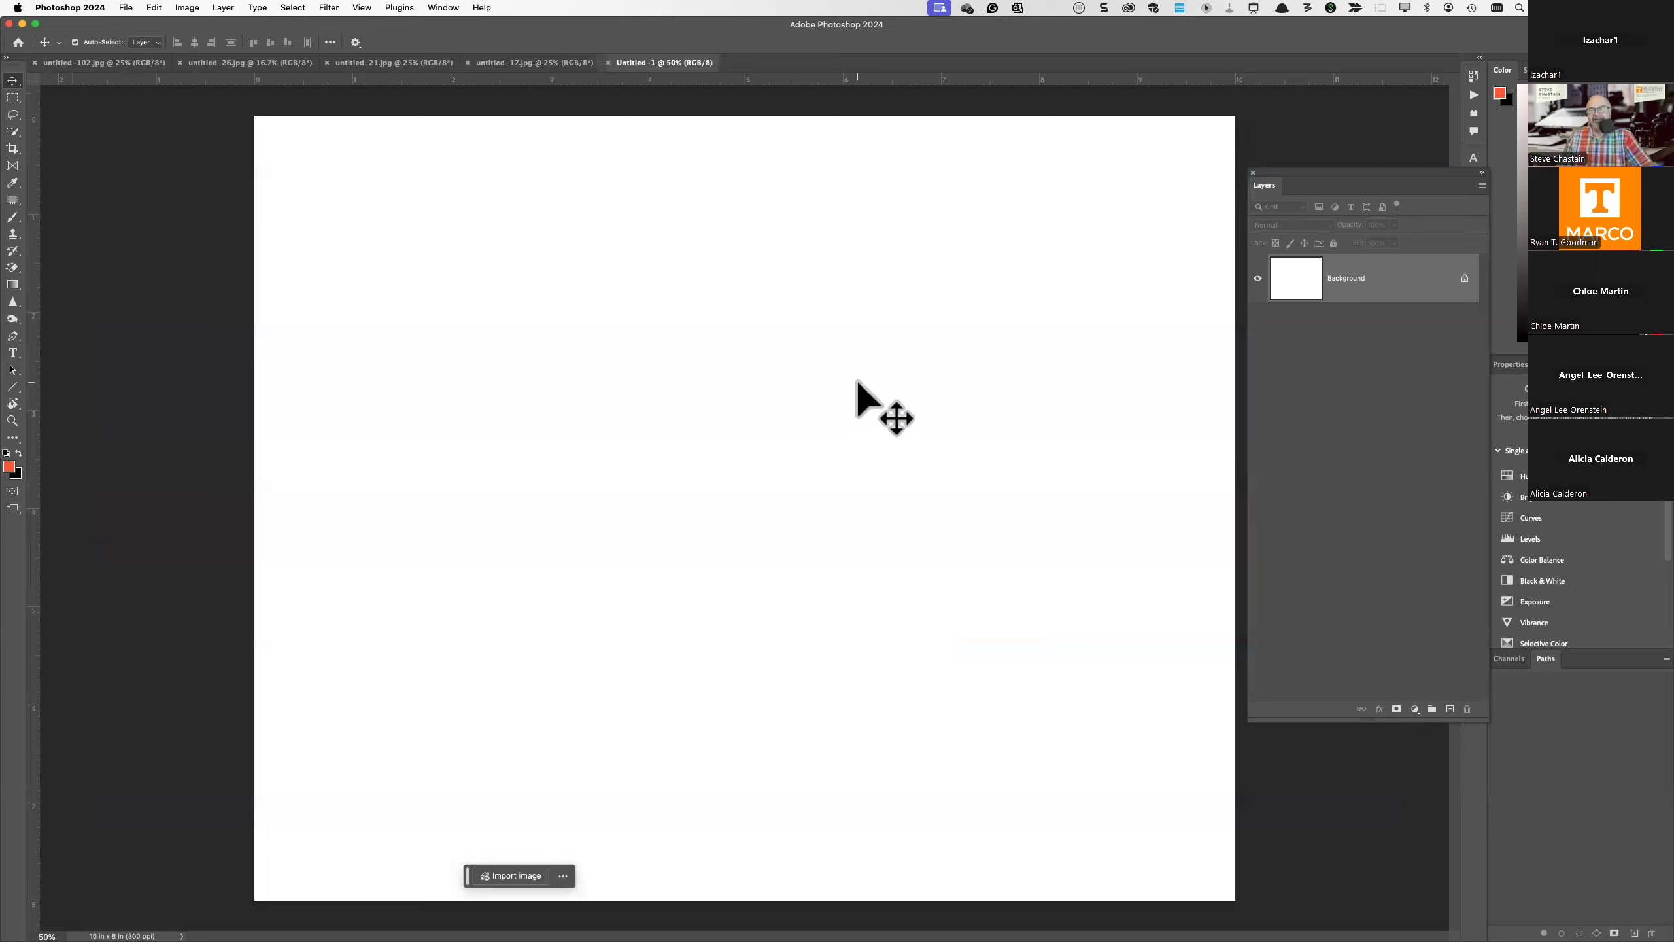
- Look through the four open landscape photos and return to the blank Untitled-1 document
click(518, 63)
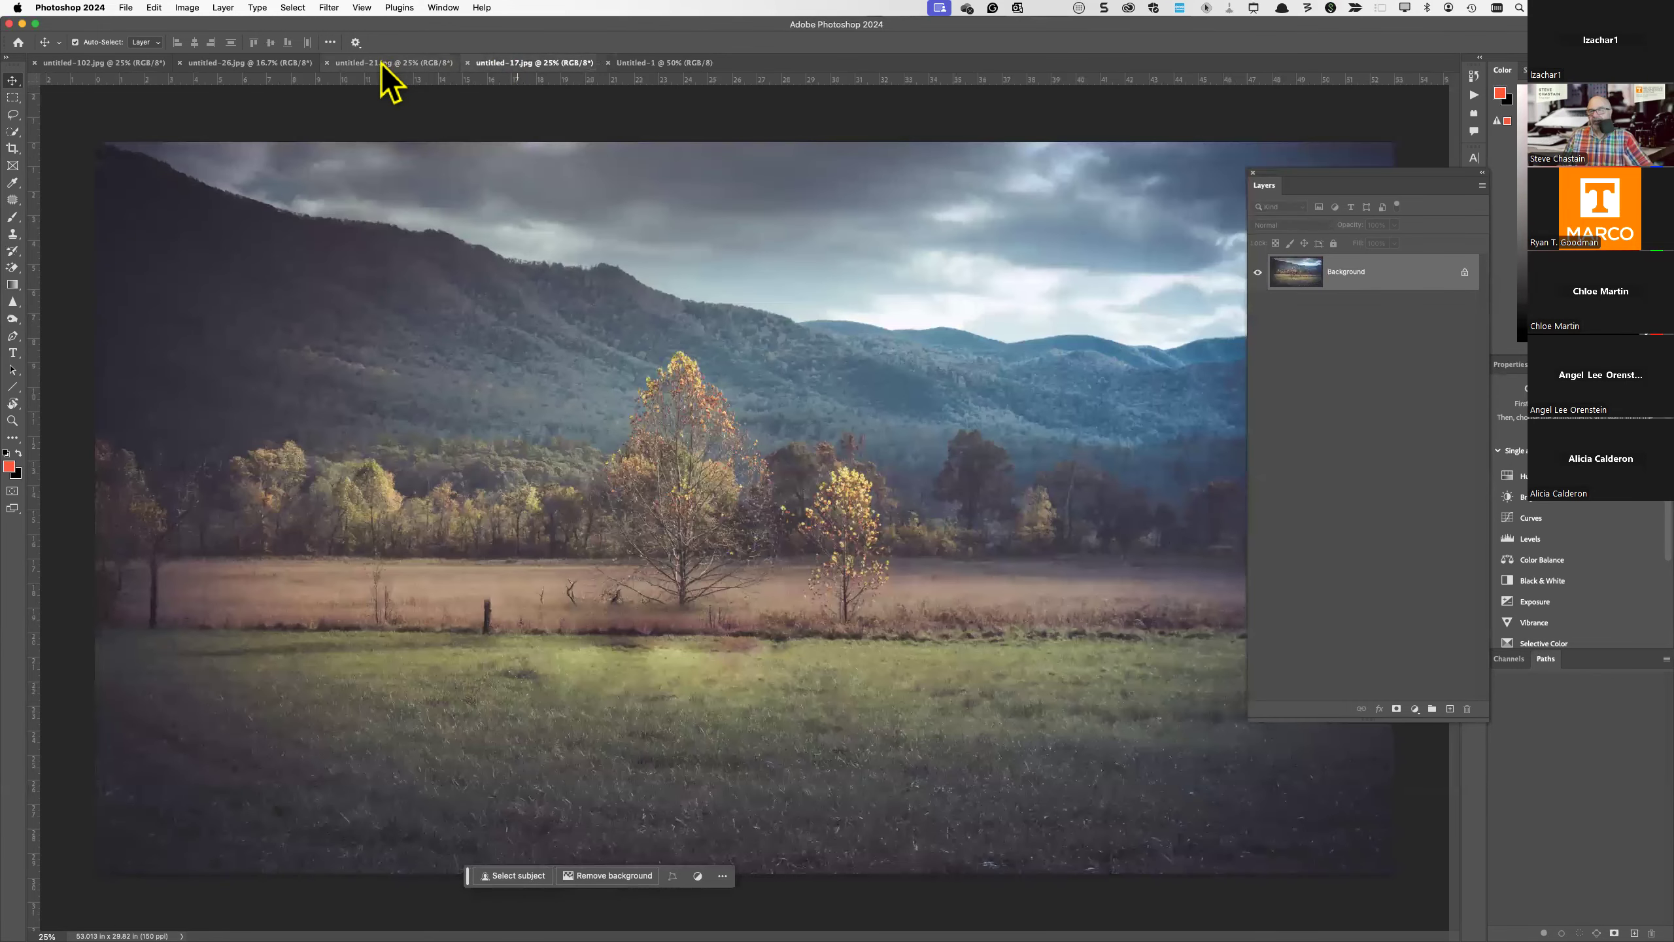
click(372, 63)
click(217, 63)
click(123, 63)
click(661, 63)
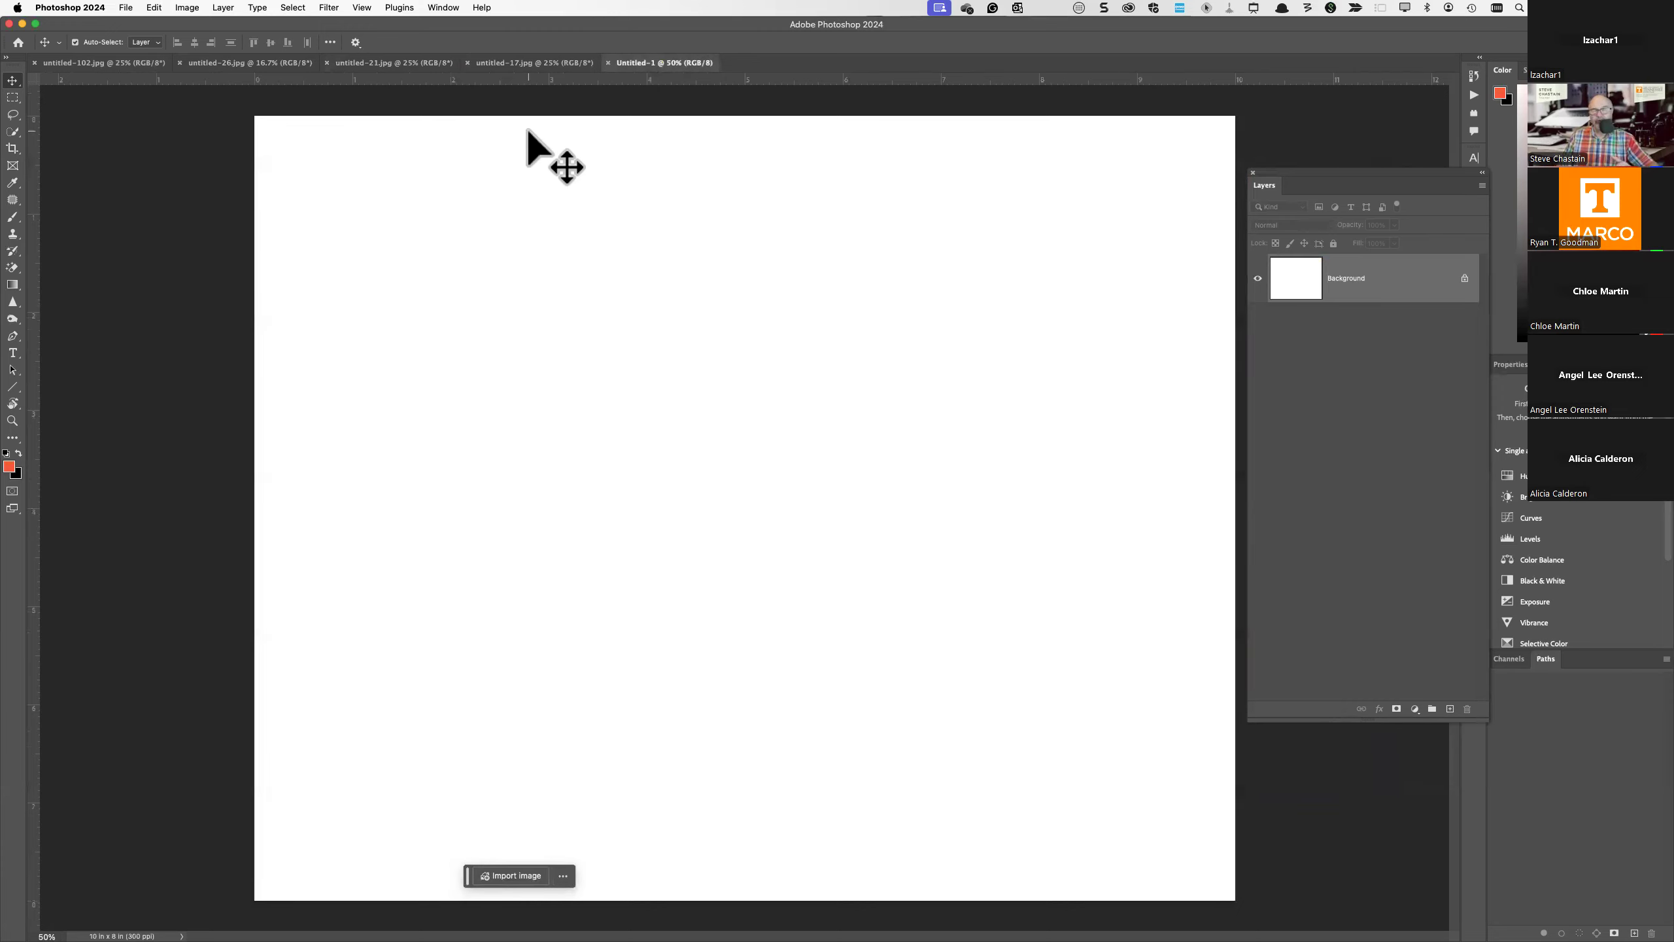
- Copy the whole untitled-17.jpg photo and paste it into the blank Untitled-1 document as a new layer
click(521, 66)
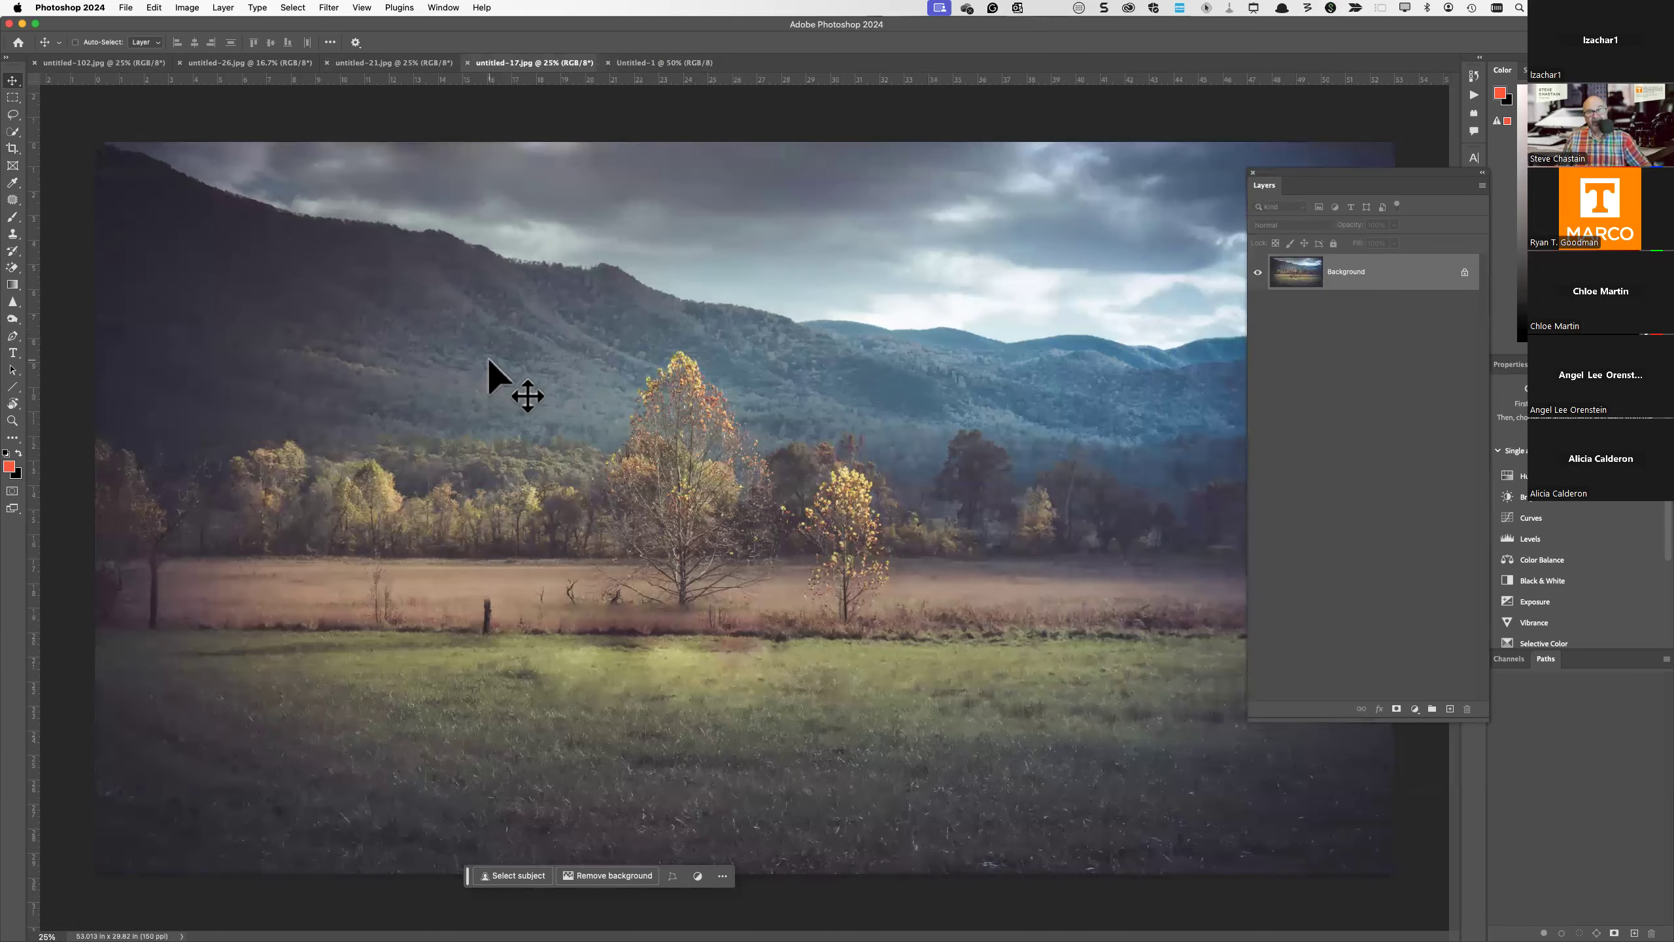
key(super+a)
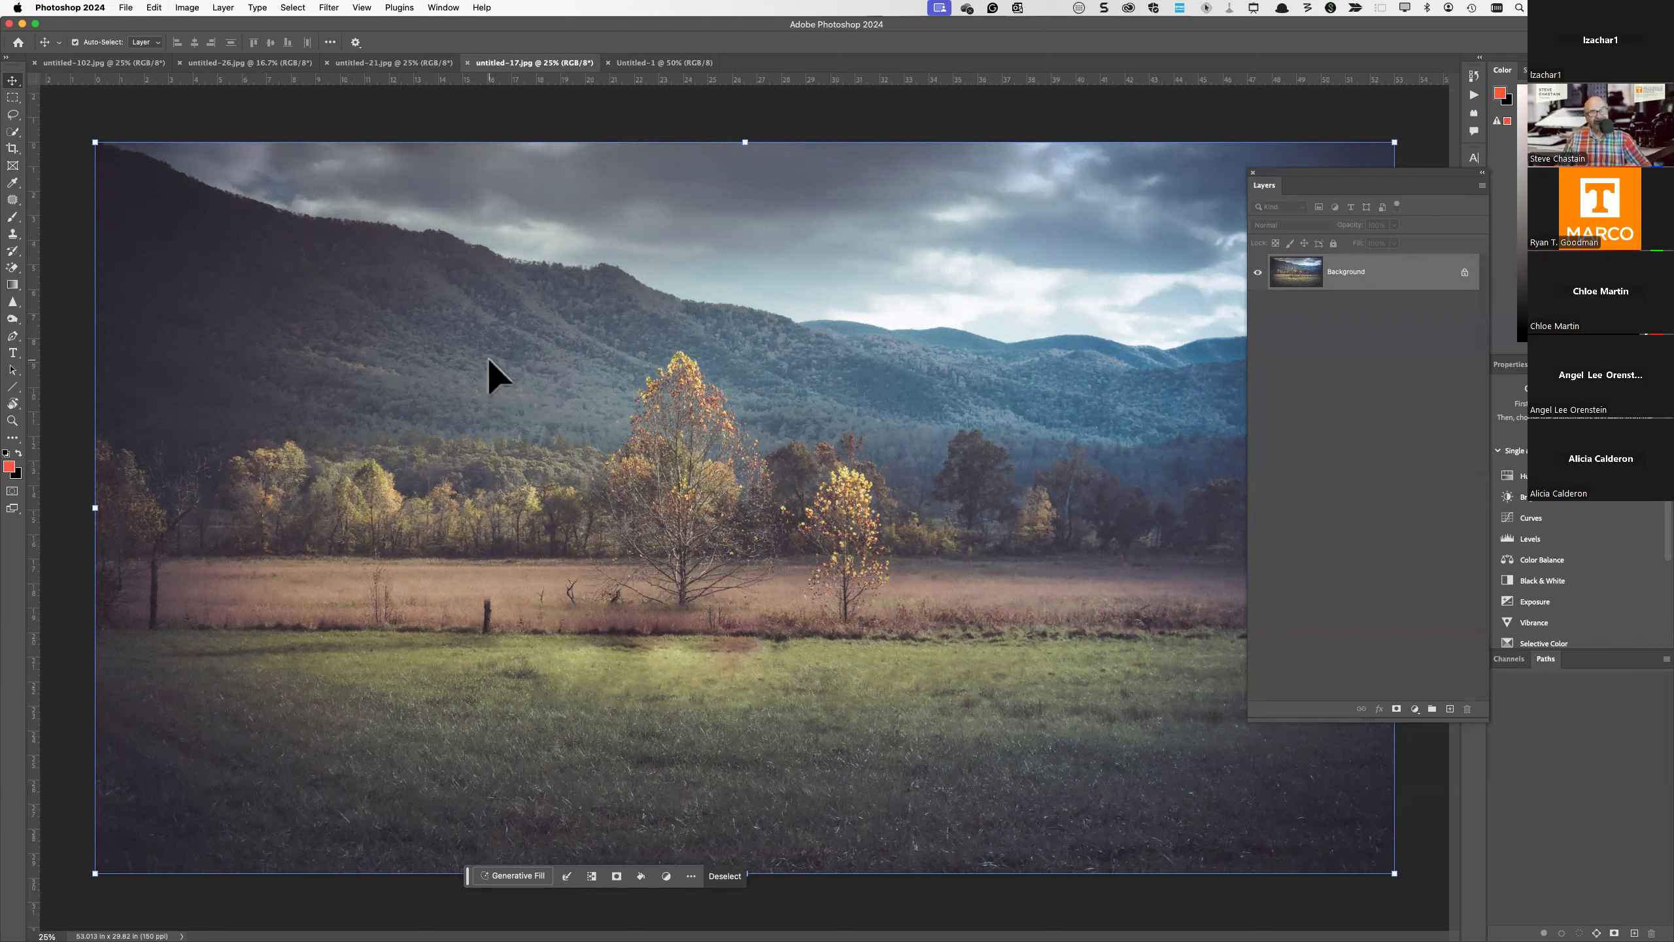
click(662, 63)
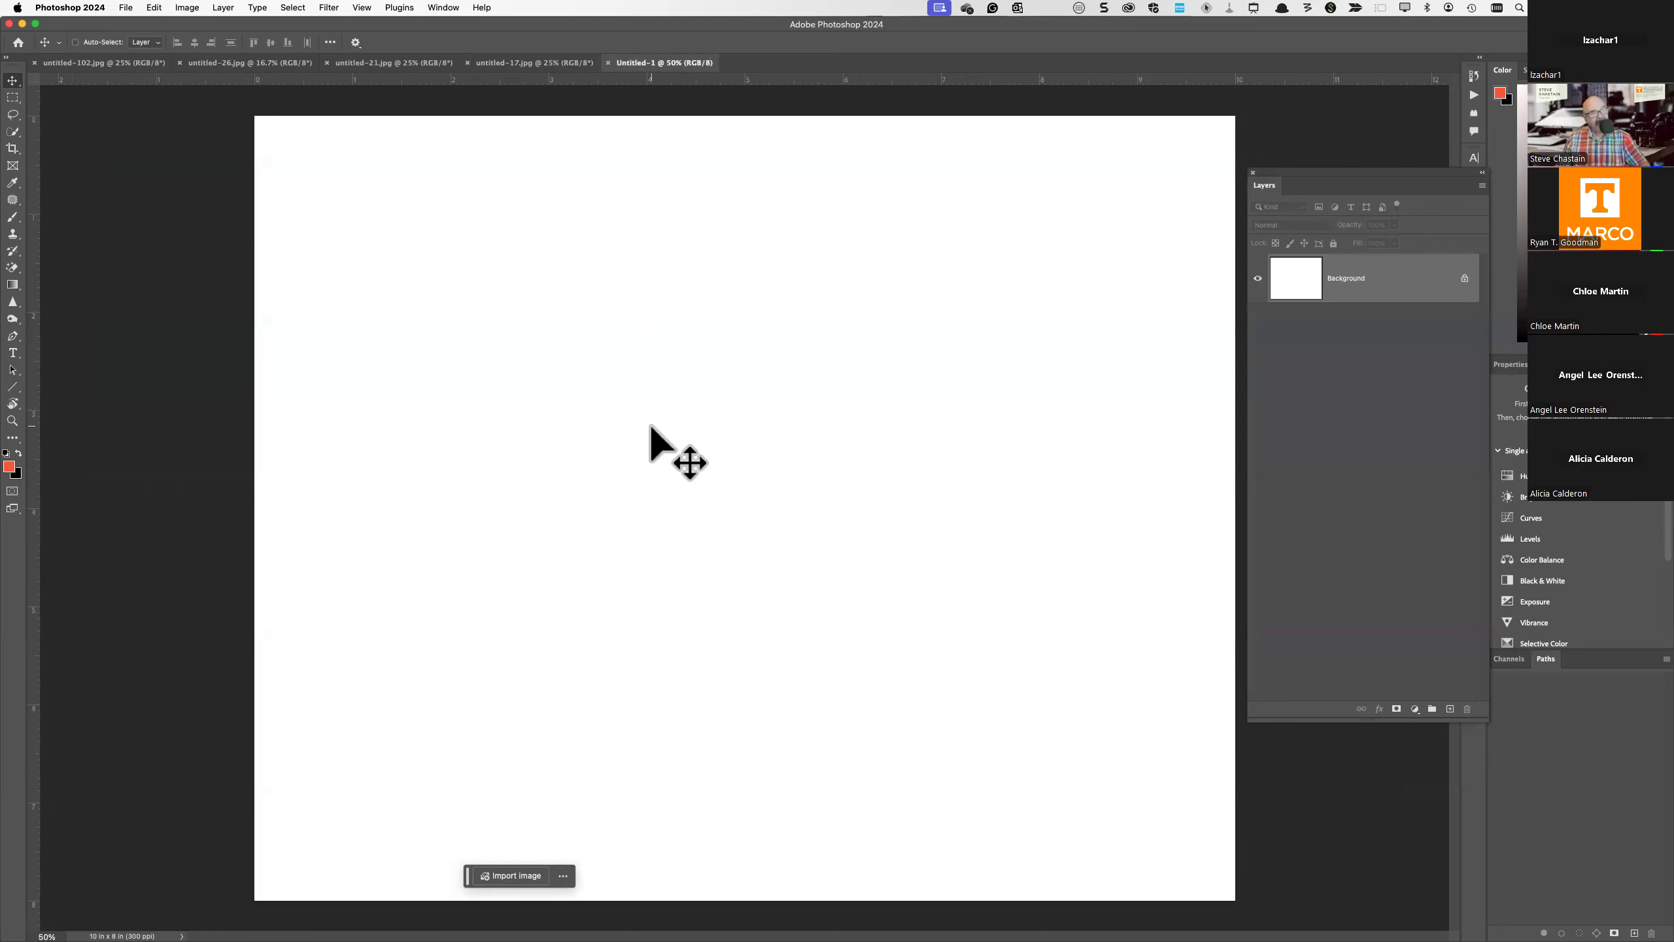
drag(650, 425, 650, 425)
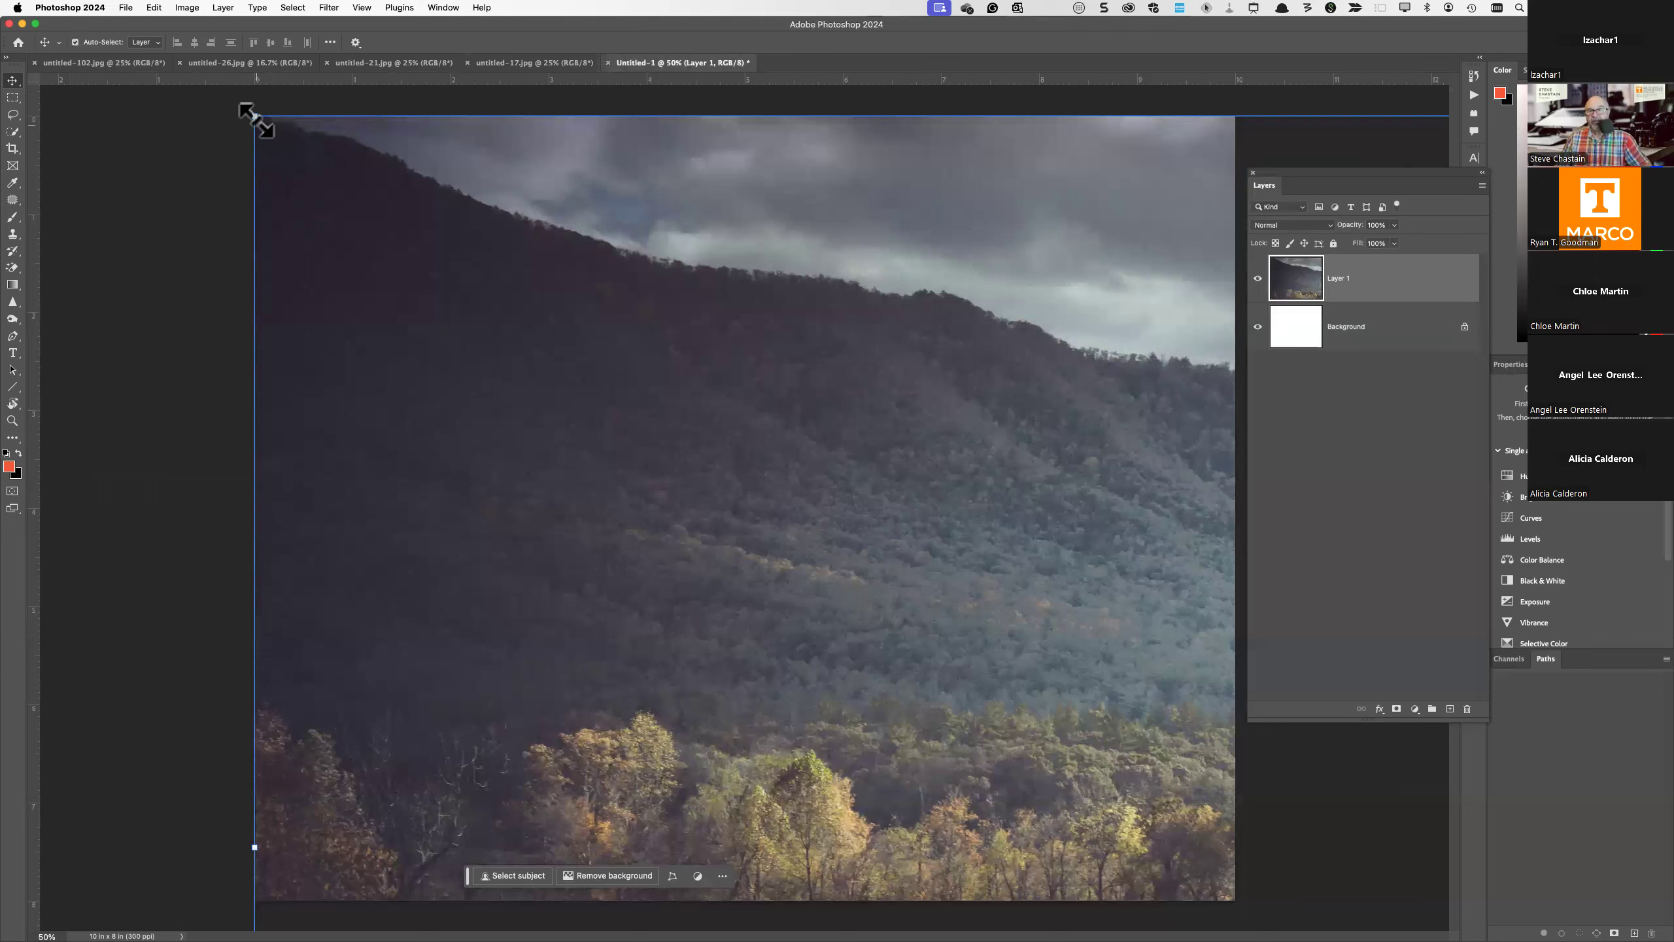
- Try to scale the pasted mountain photo down to about 15% and place it in the lower-left area of the canvas
drag(257, 119, 991, 786)
drag(1166, 777, 400, 367)
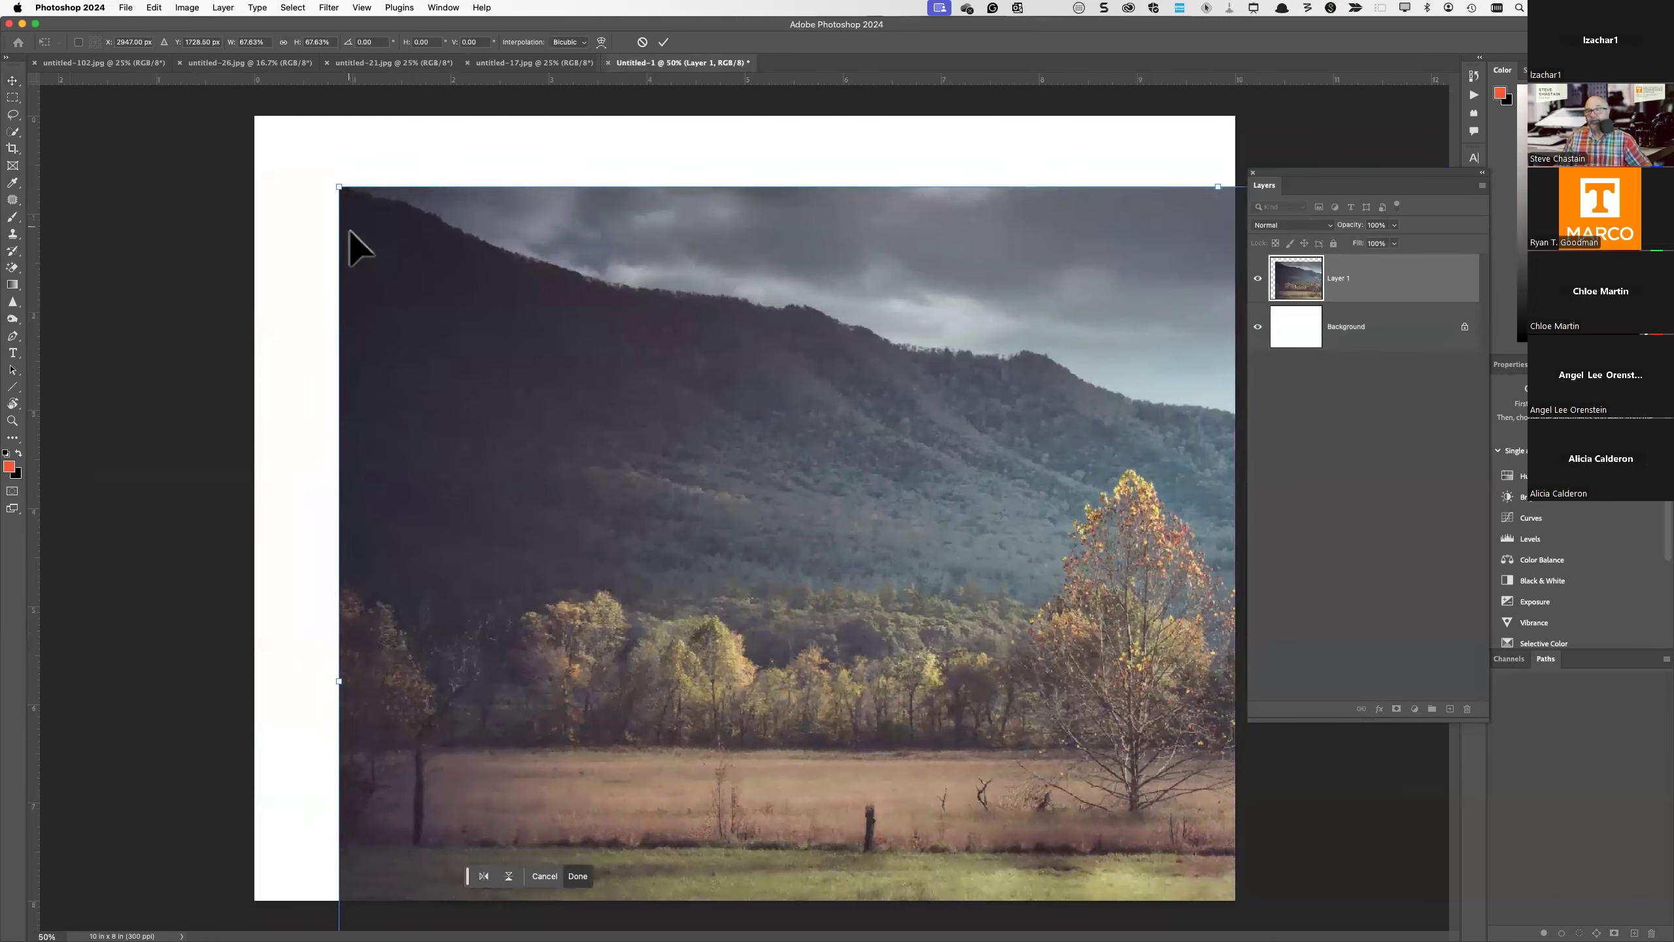
drag(335, 185, 1065, 704)
drag(1188, 727, 340, 381)
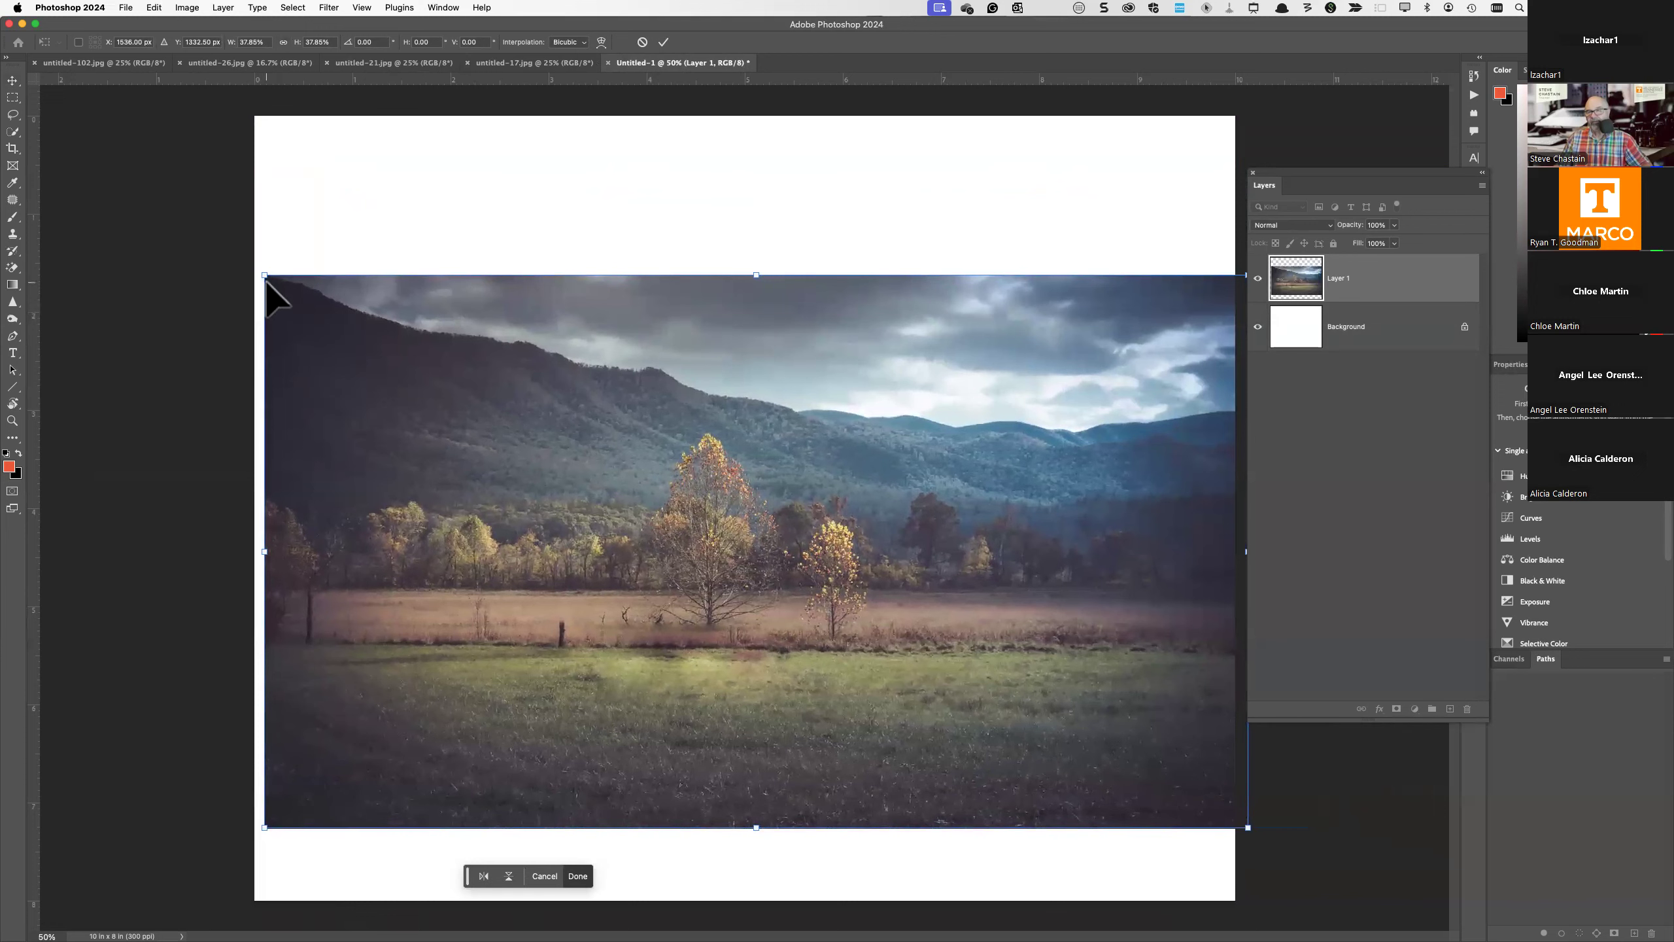
drag(267, 280, 851, 623)
drag(1093, 687, 540, 726)
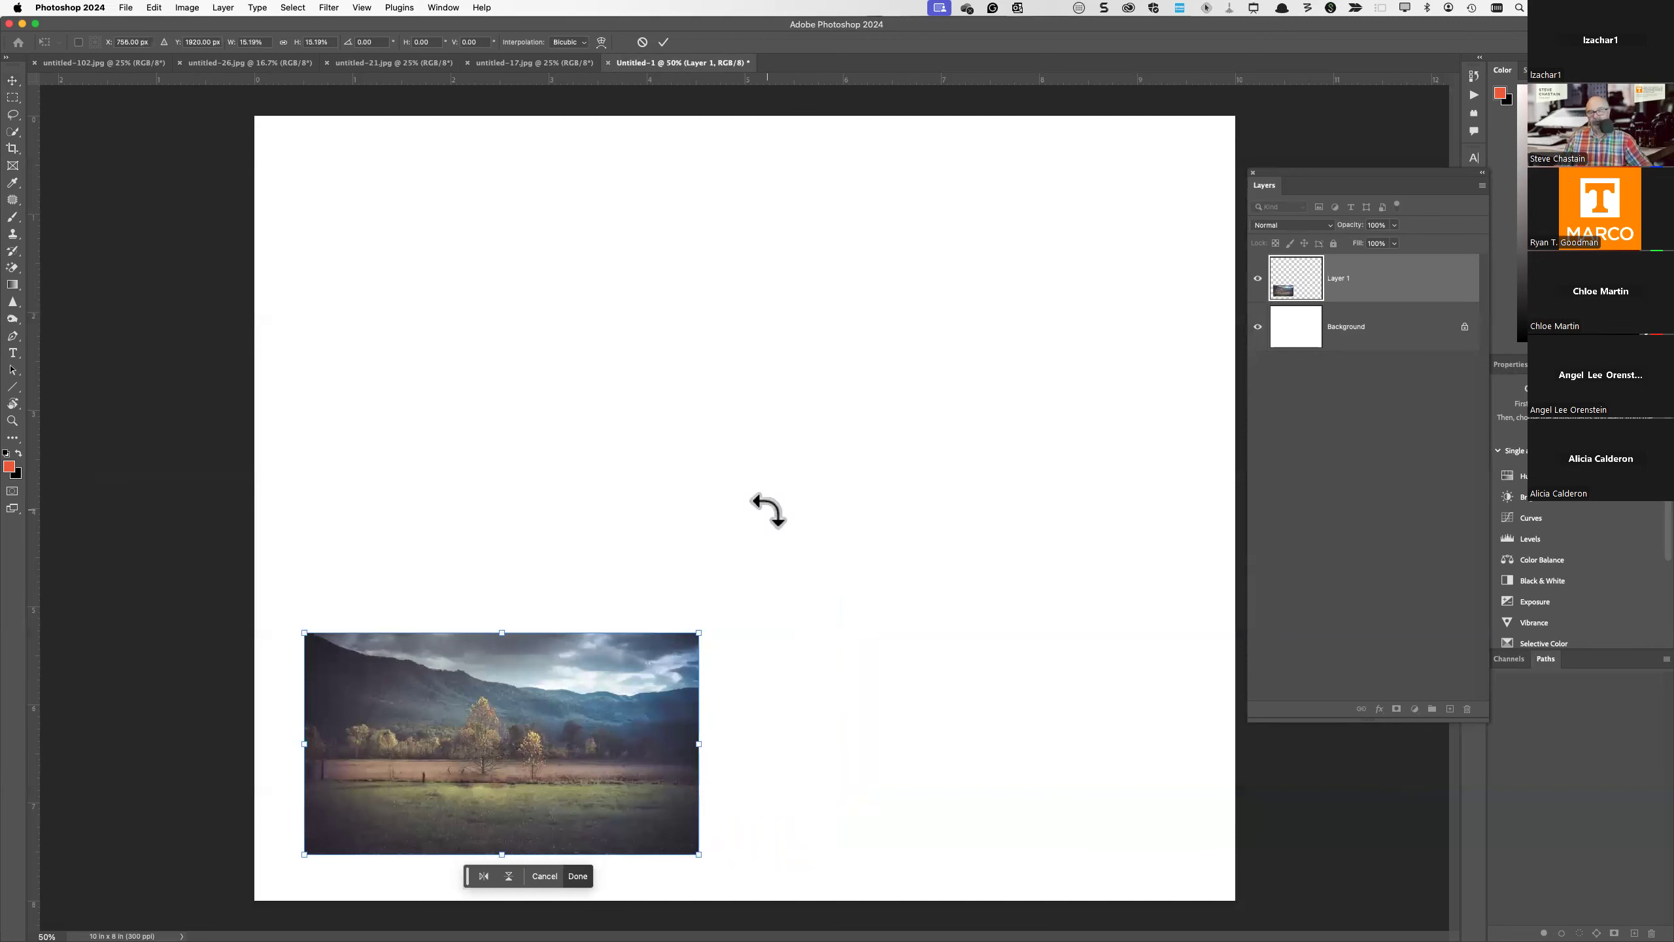
- Select and copy the entire untitled-21.jpg photo, and return to the Untitled-1 document
click(408, 64)
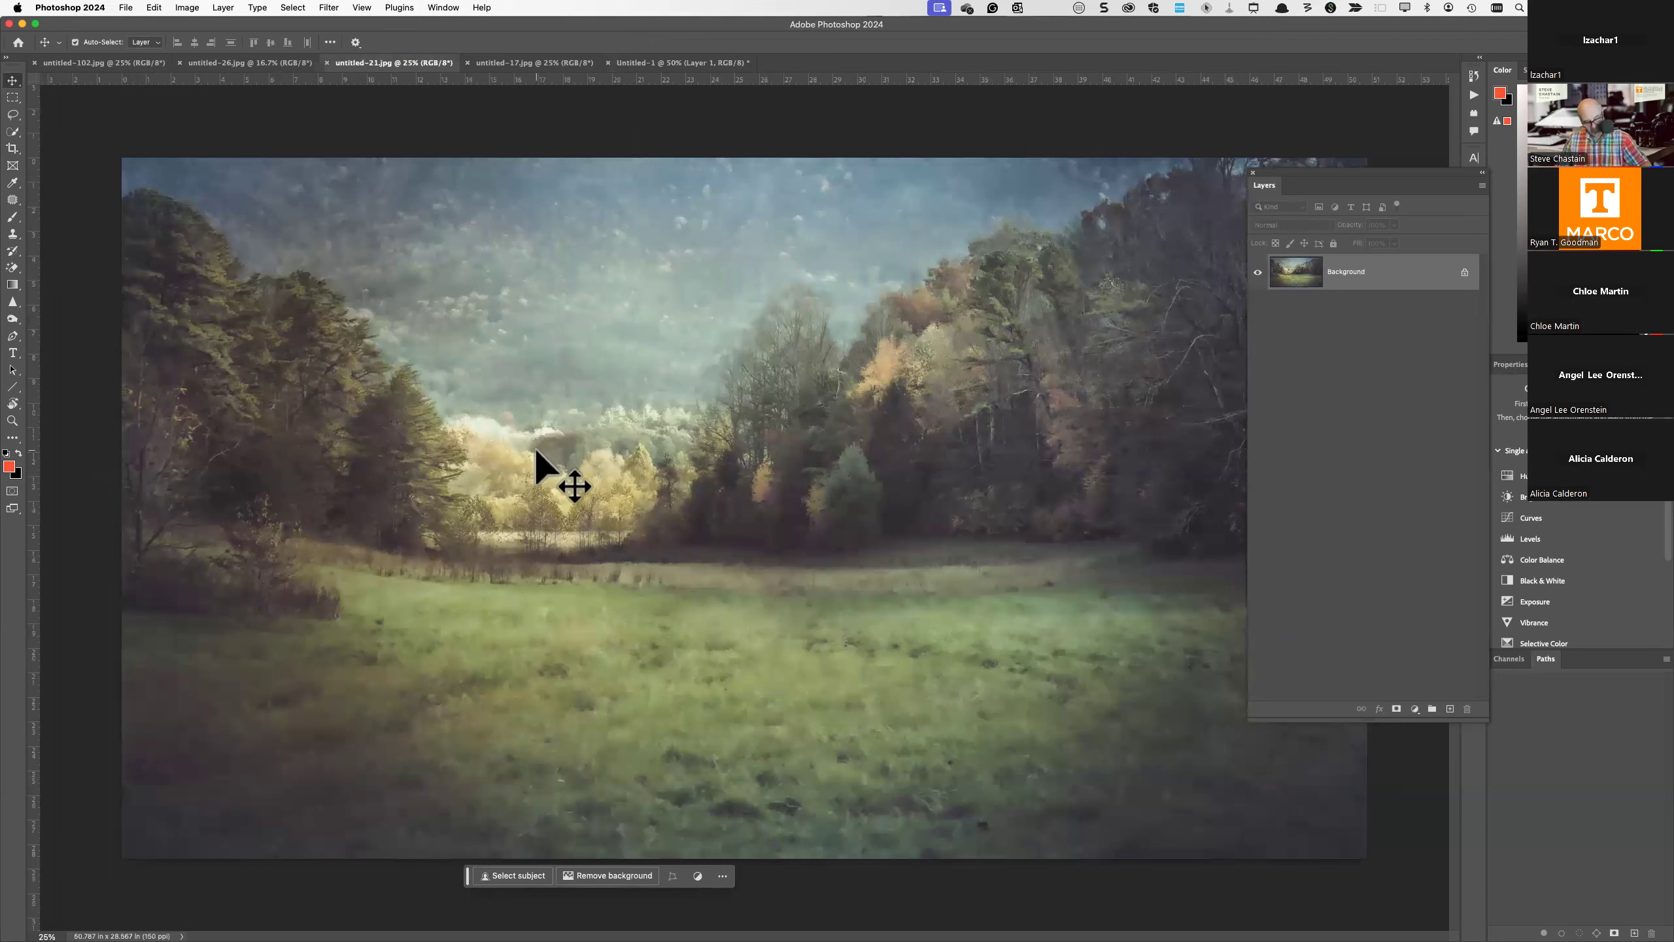
key(super+a)
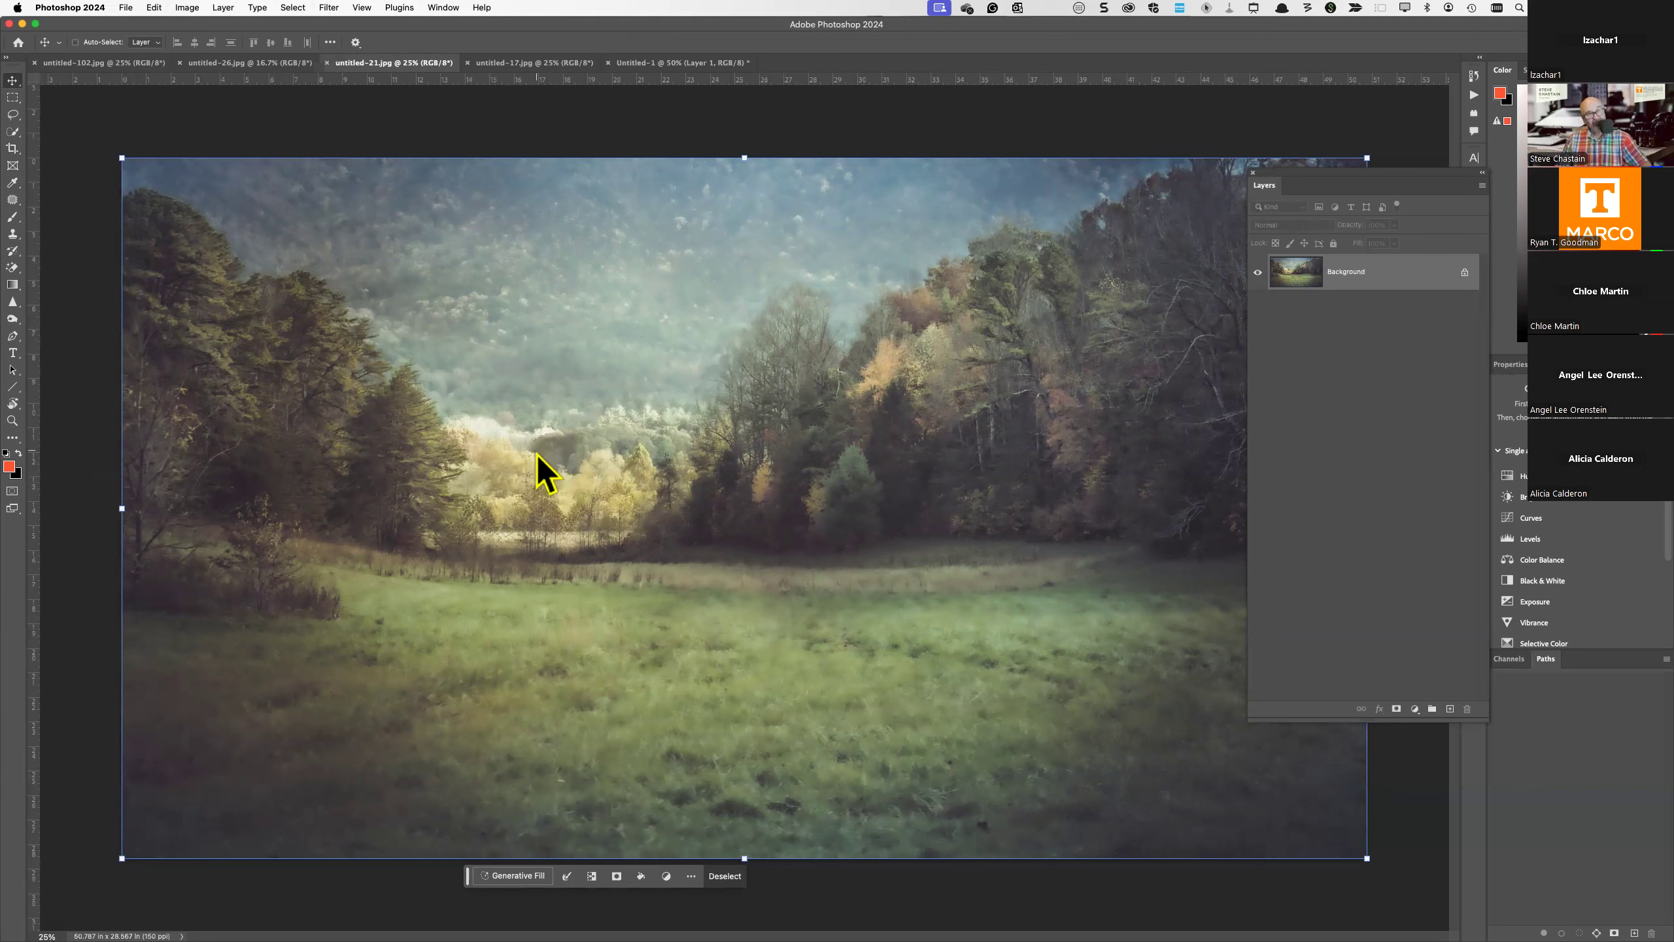
click(684, 66)
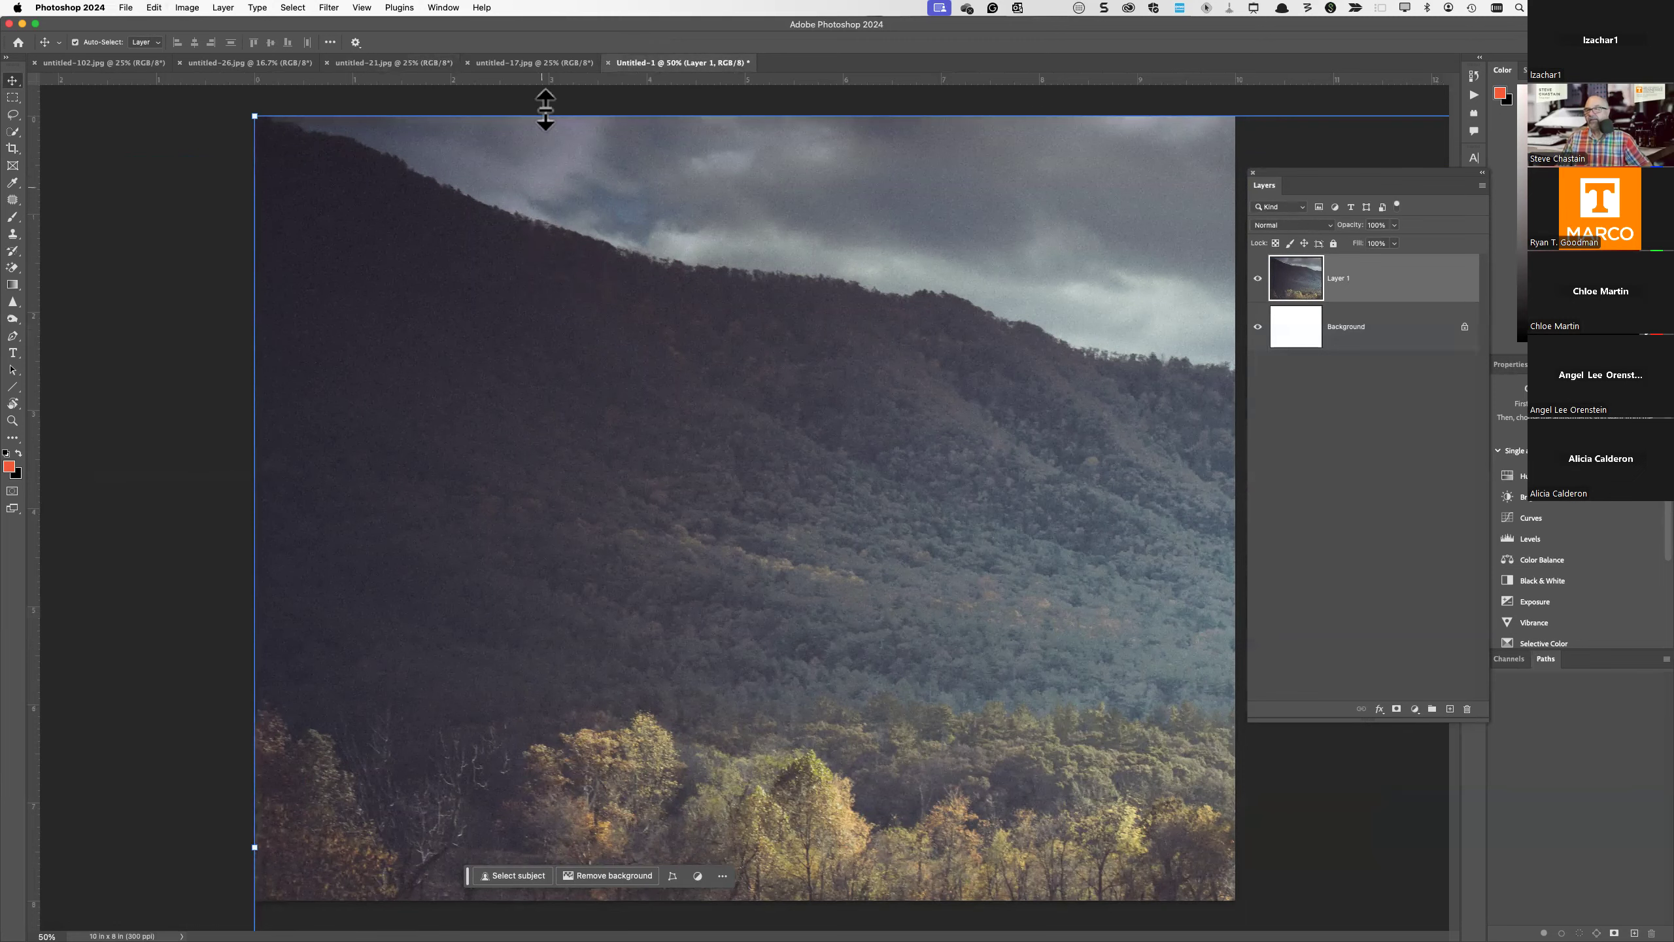
- Look through the open landscape photos and return to the Untitled-1 document
click(541, 66)
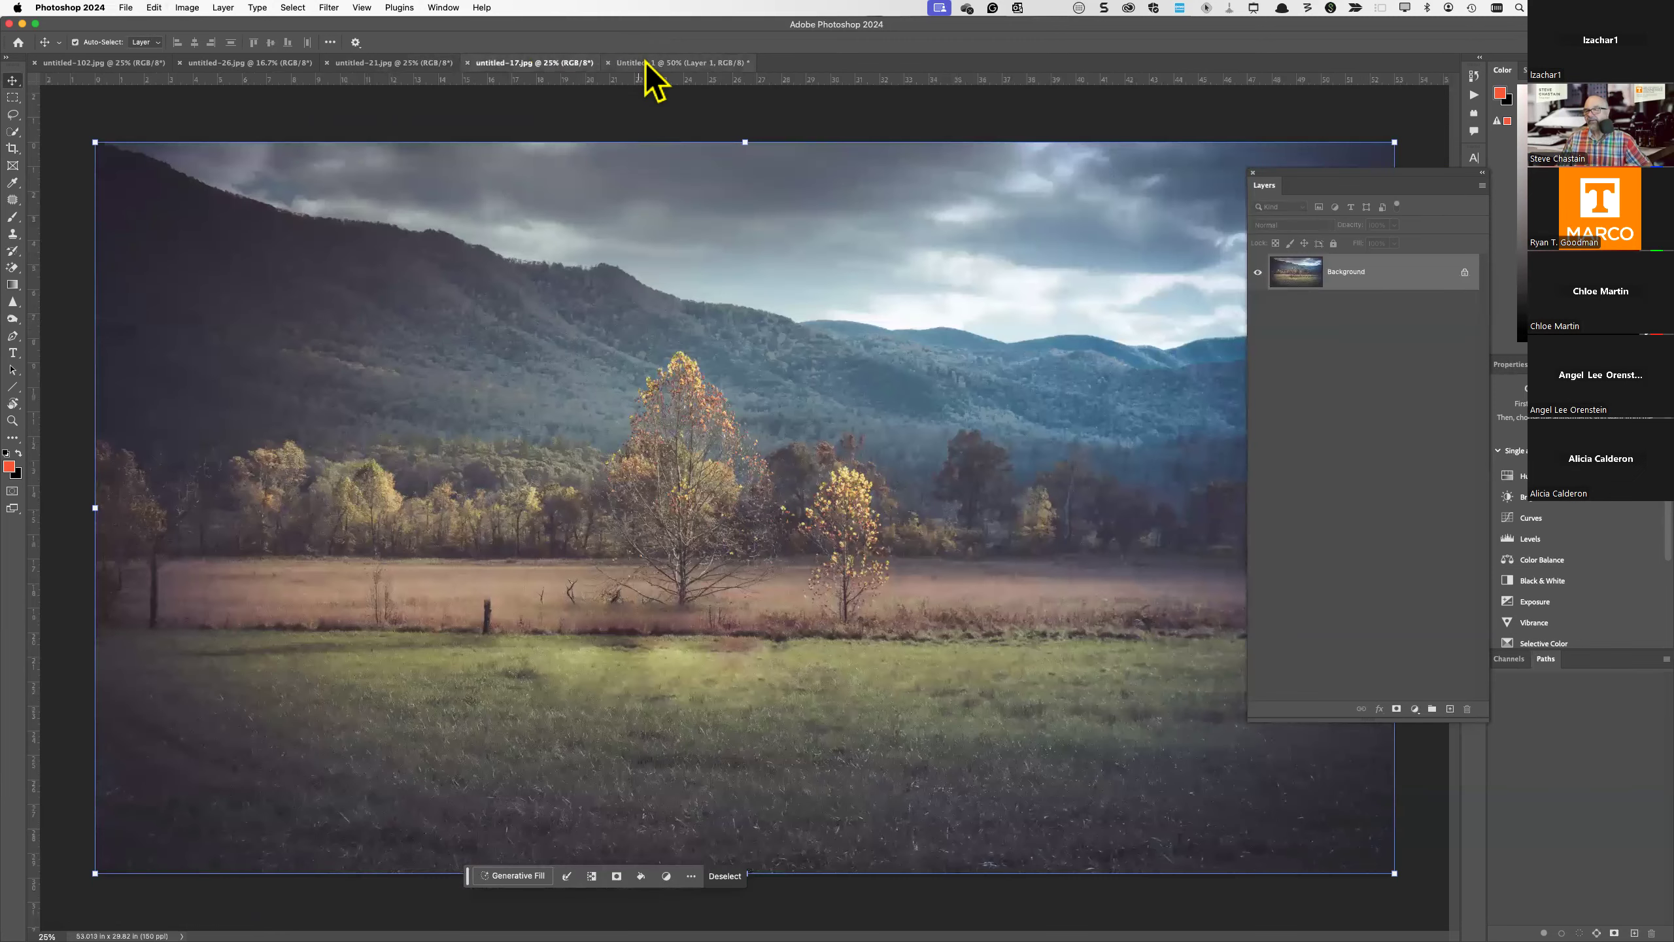
click(109, 64)
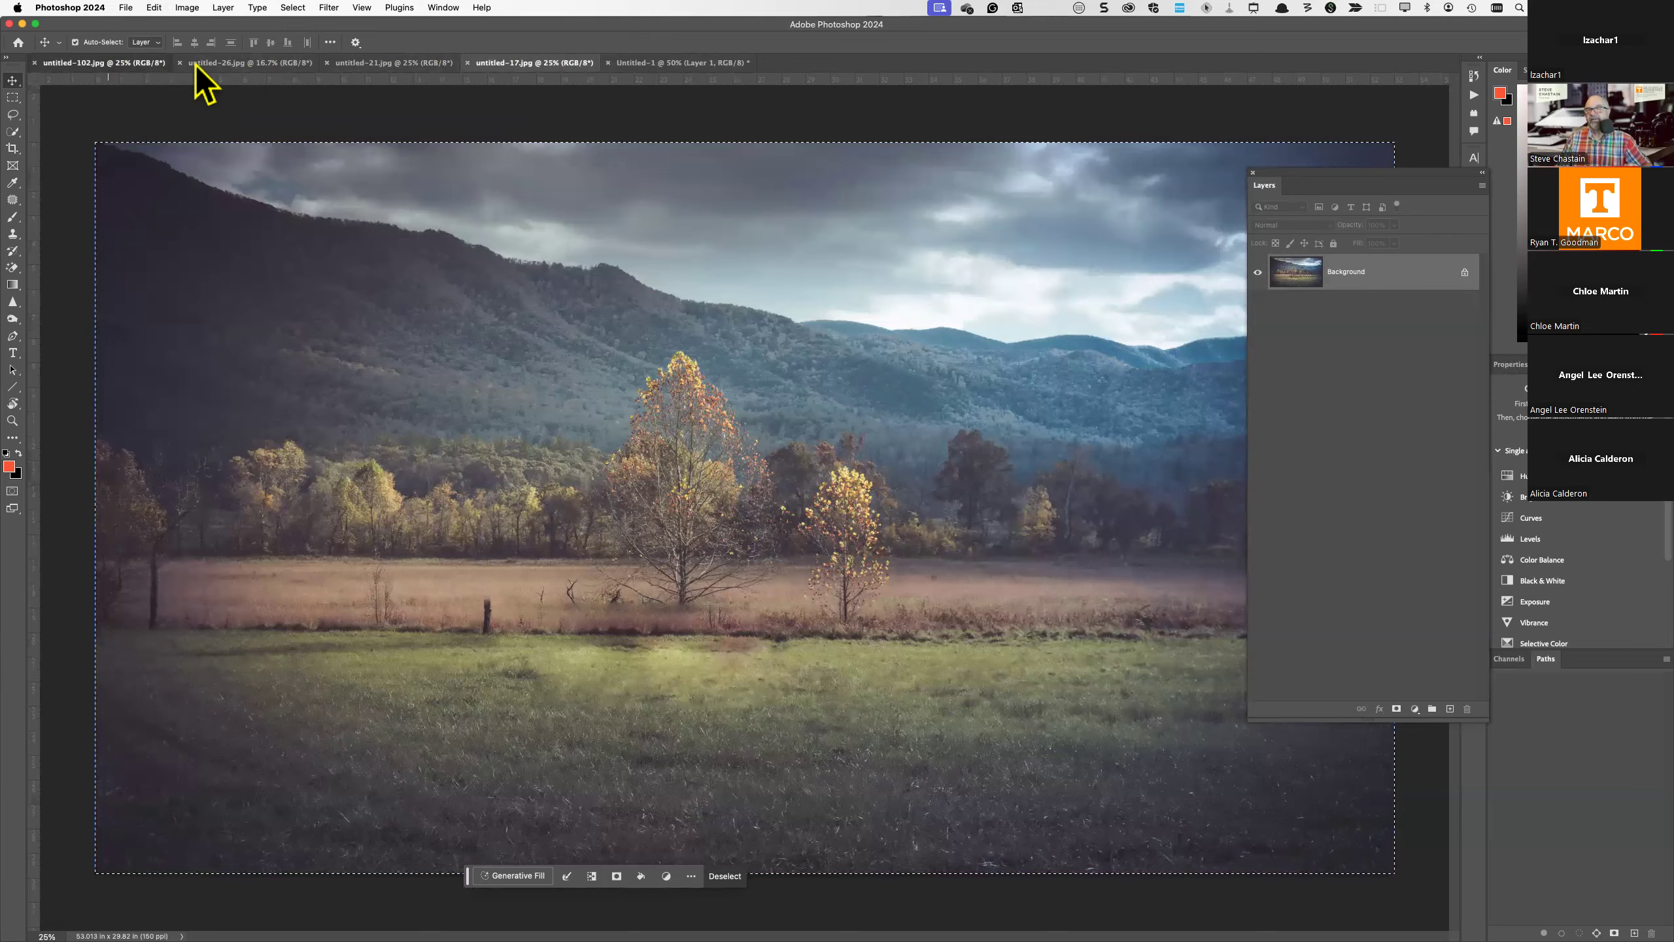
click(197, 64)
click(374, 64)
click(465, 64)
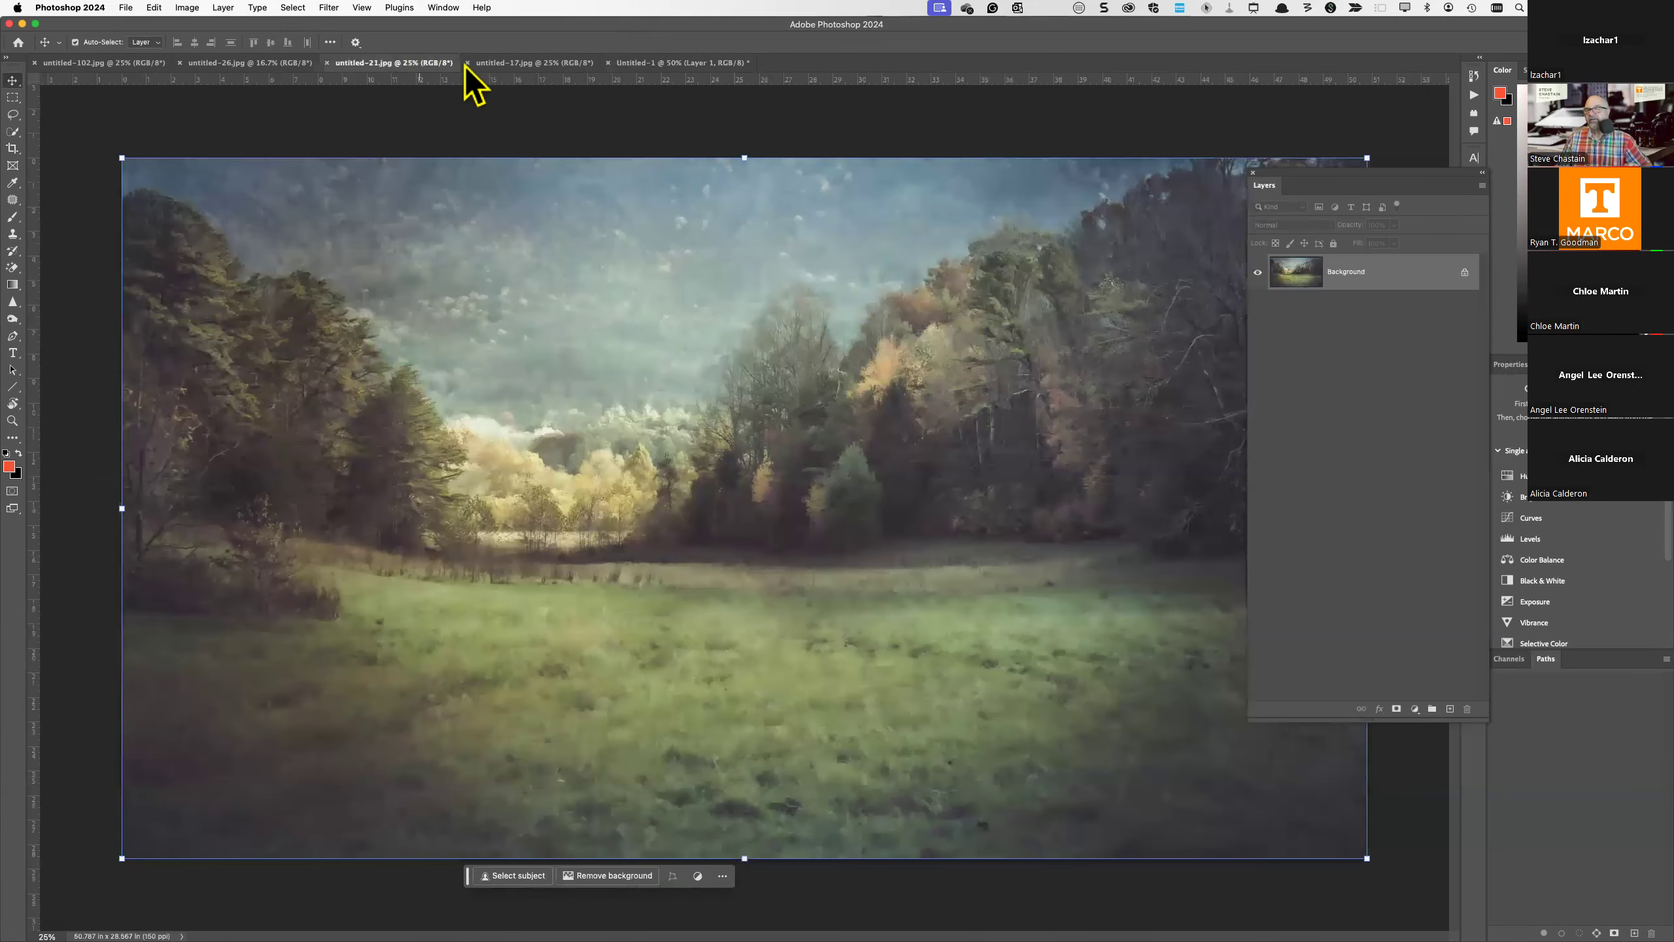
click(537, 64)
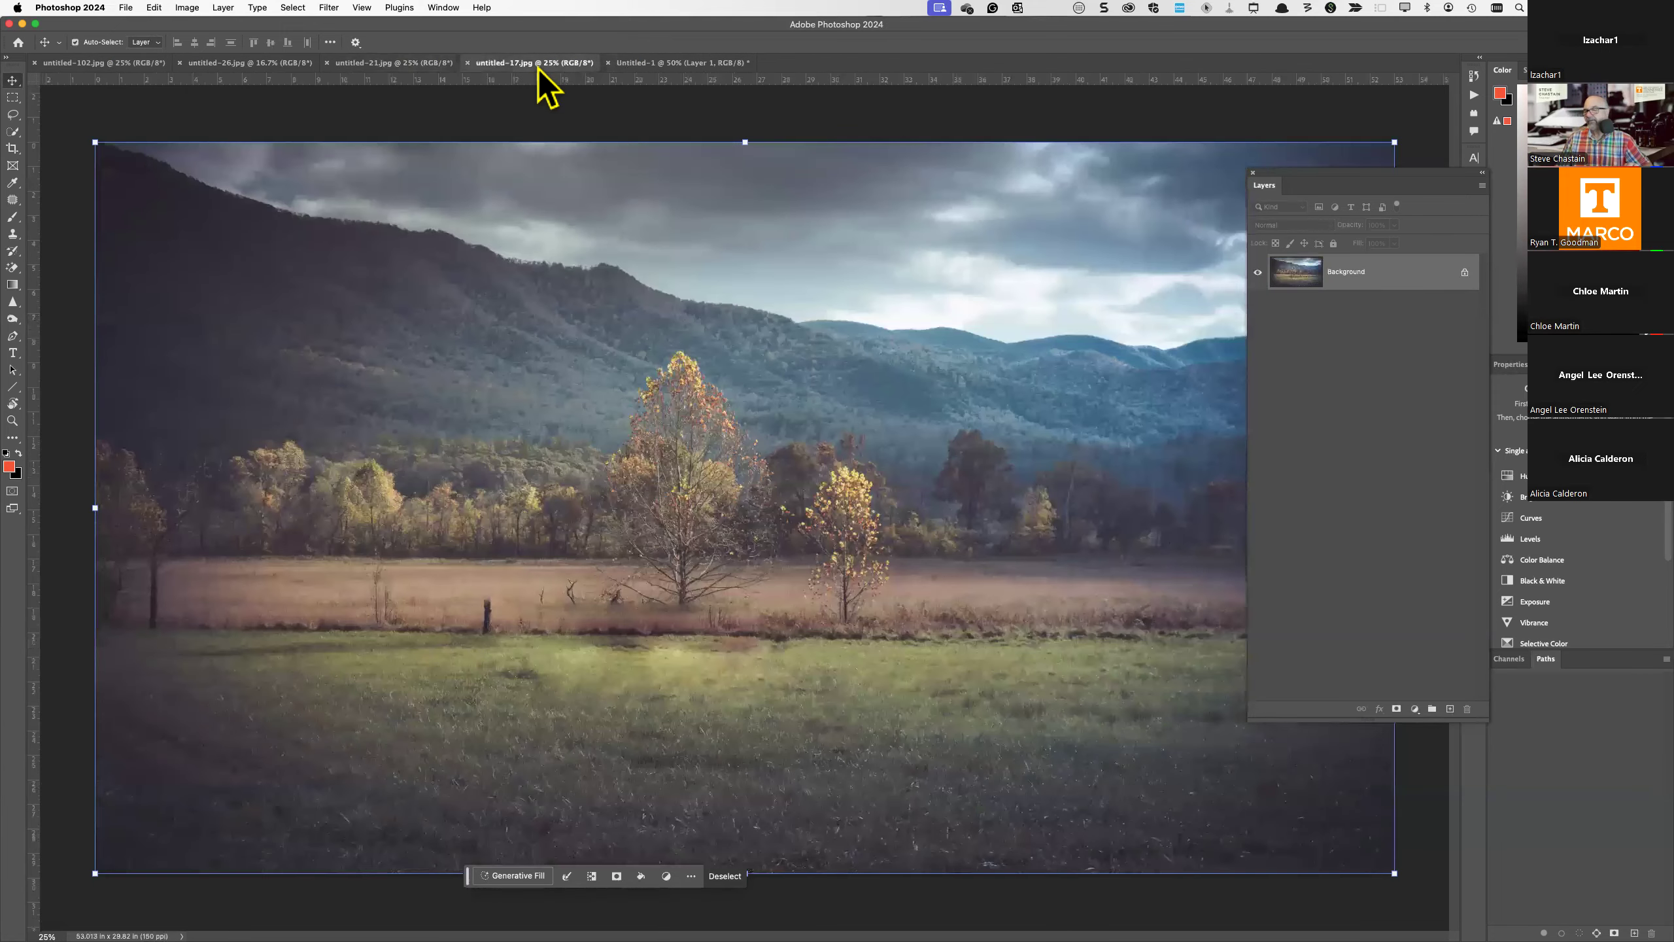
click(658, 64)
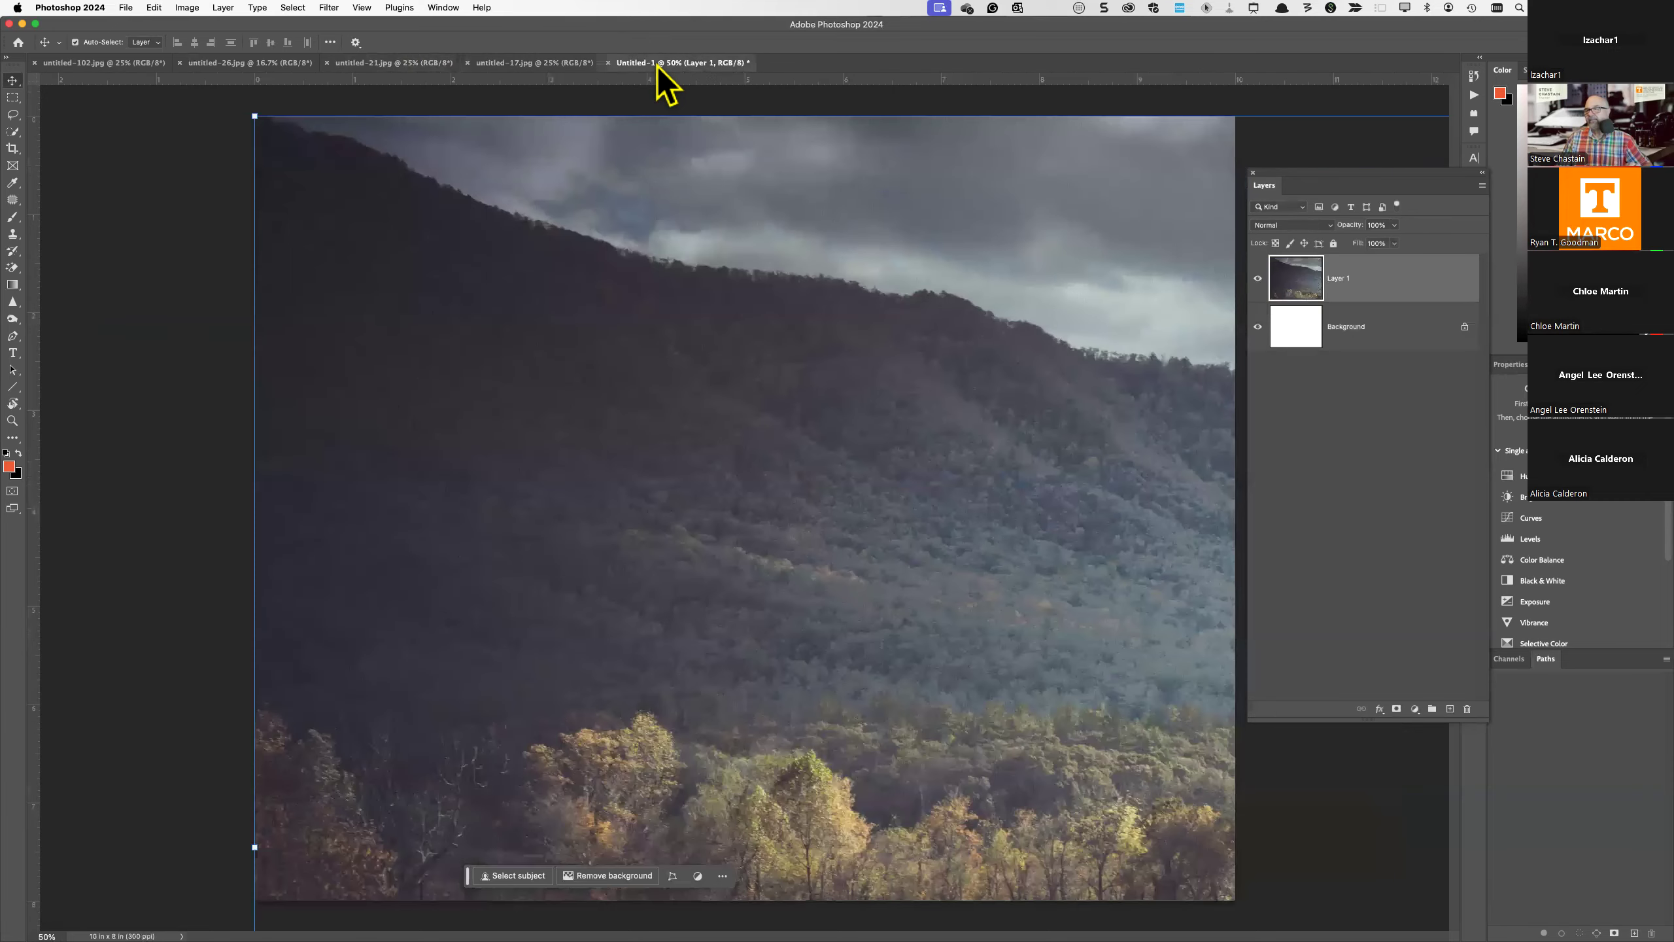
- Scale the mountain photo on Layer 1 down to about 16%, place it in the canvas's lower-left area, and deselect the layer
drag(841, 209, 898, 307)
drag(654, 288, 655, 289)
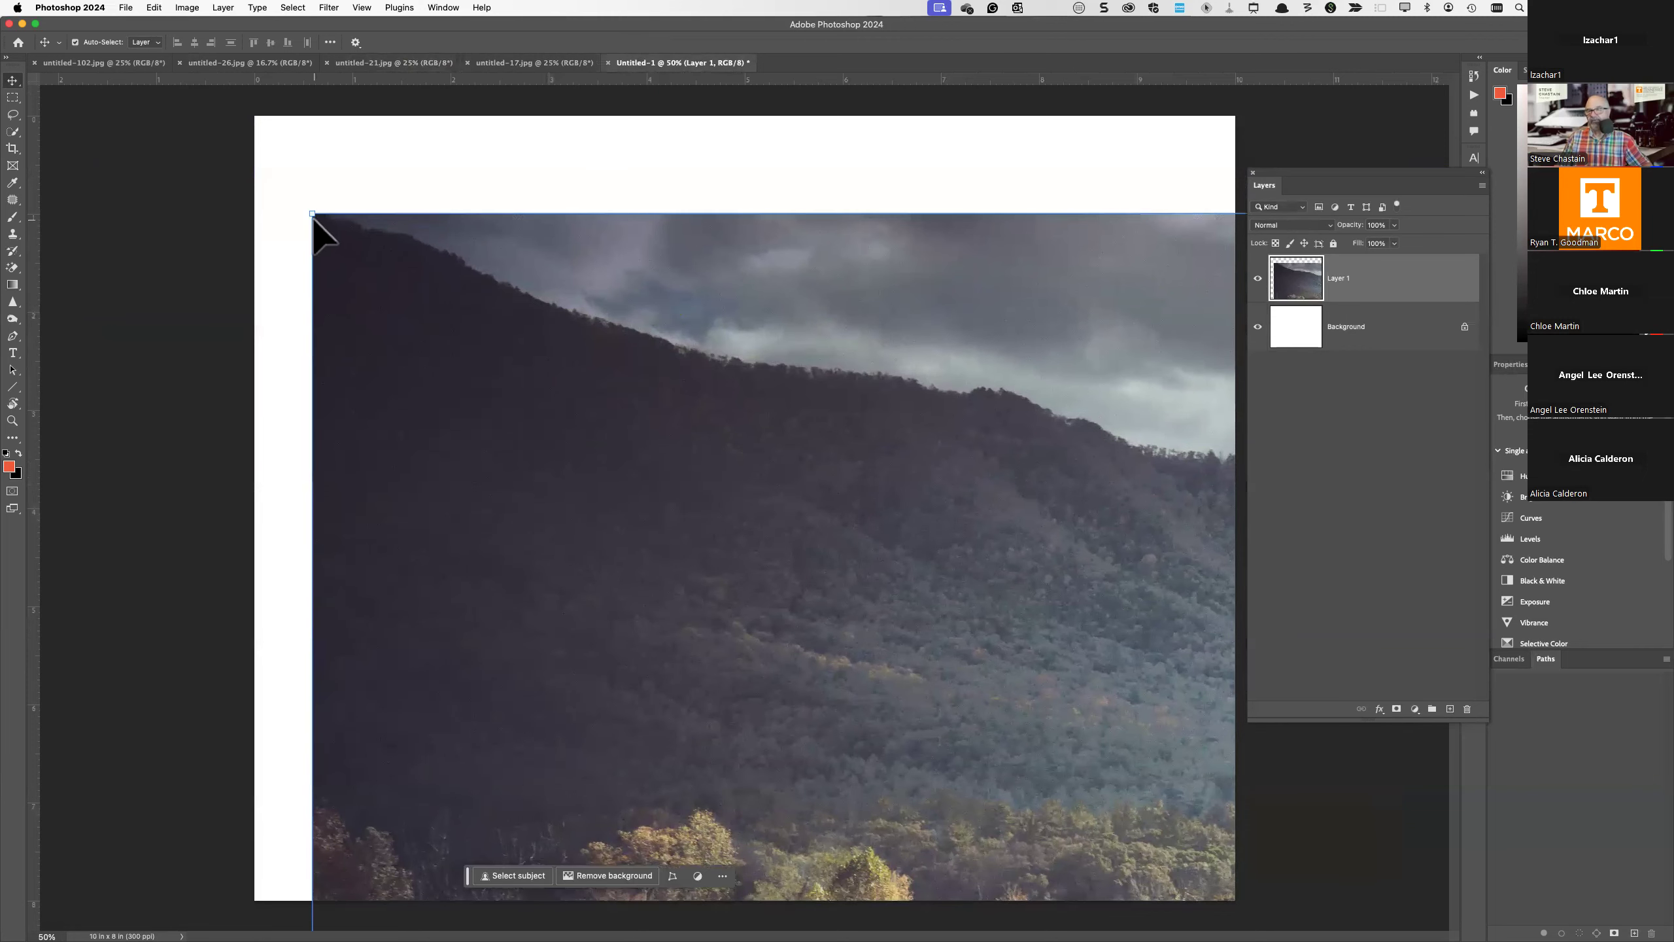
drag(311, 214, 1072, 831)
drag(1175, 820, 292, 350)
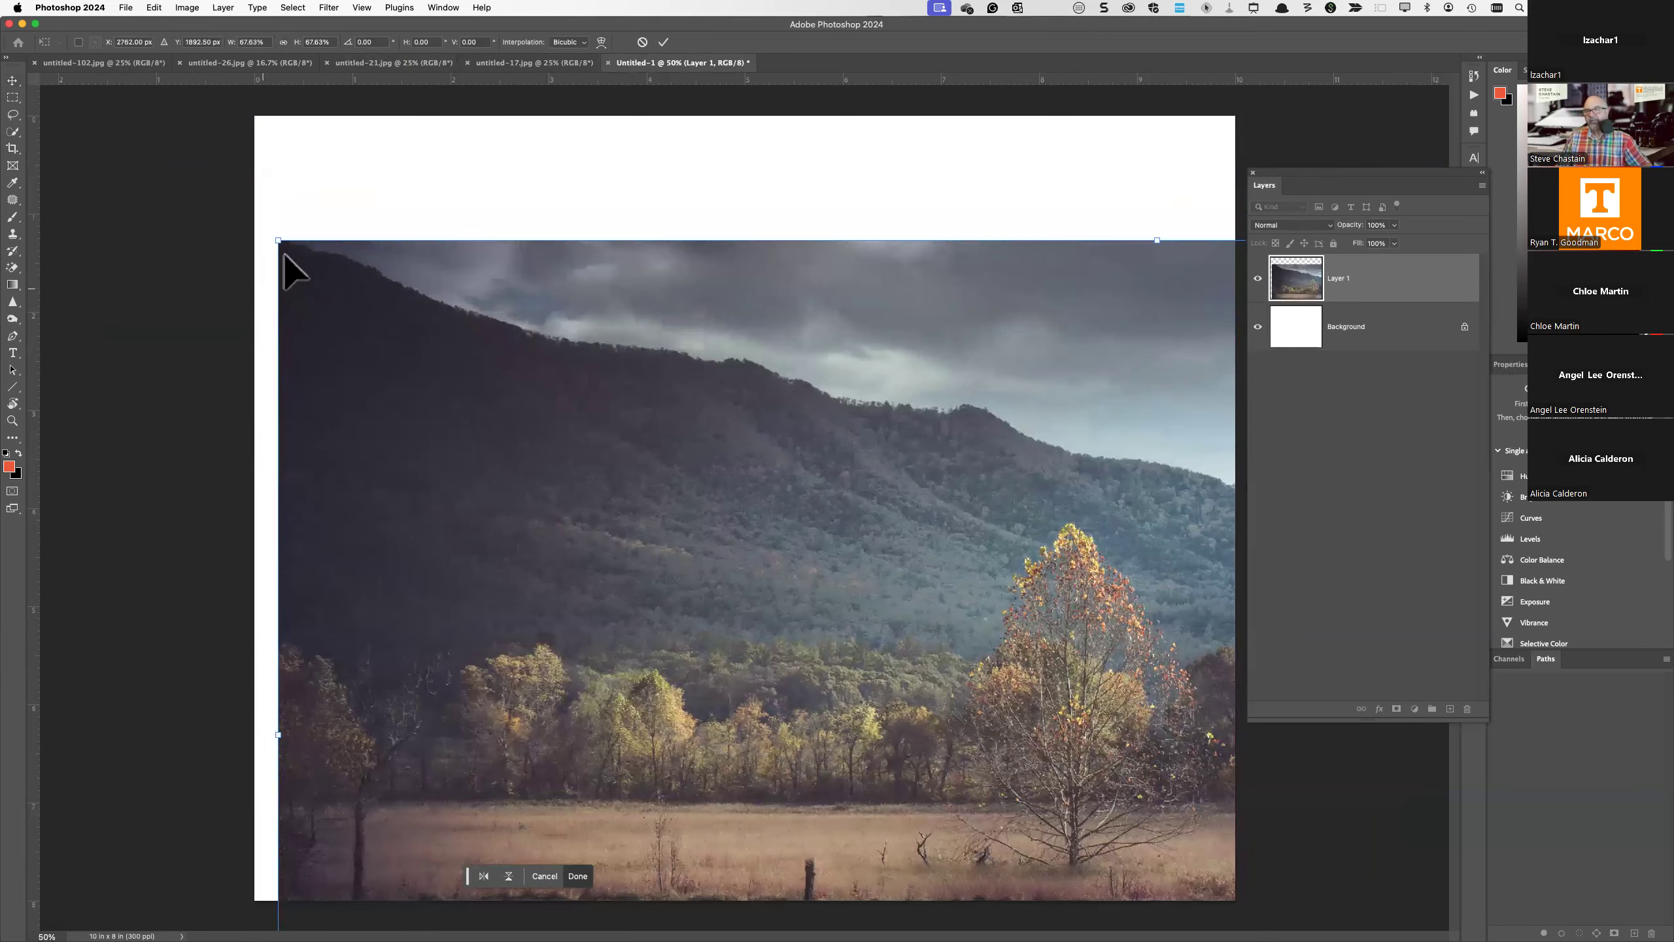
drag(282, 245, 1051, 805)
drag(1166, 845, 336, 583)
drag(266, 461, 743, 795)
drag(915, 808, 510, 691)
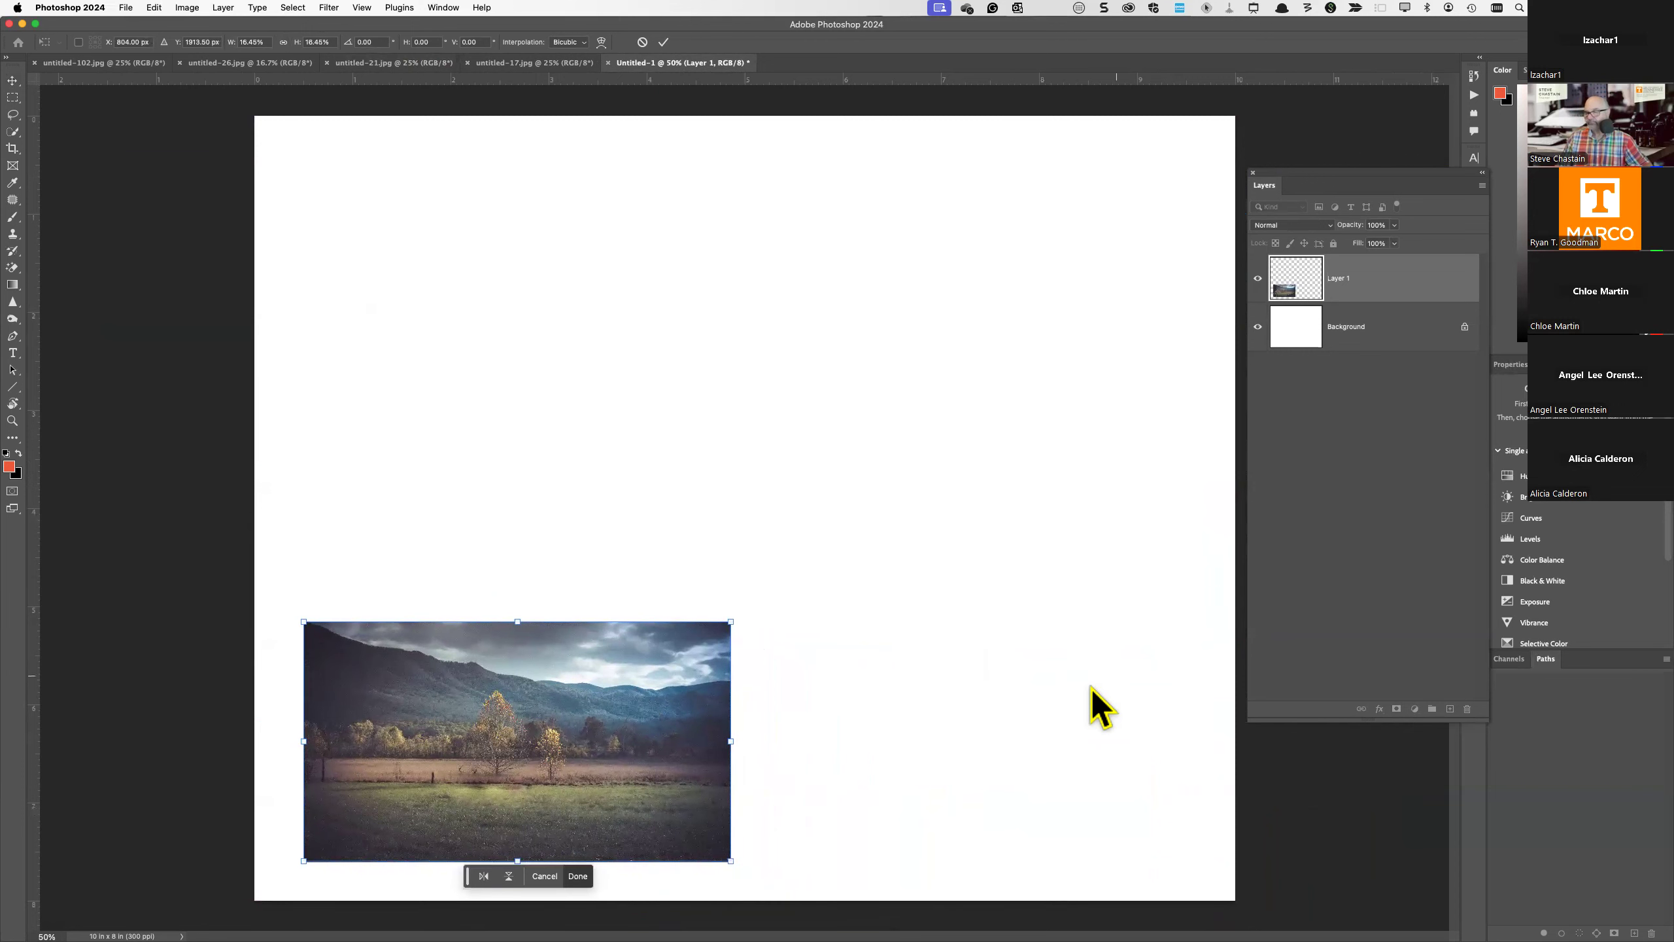
key(Return)
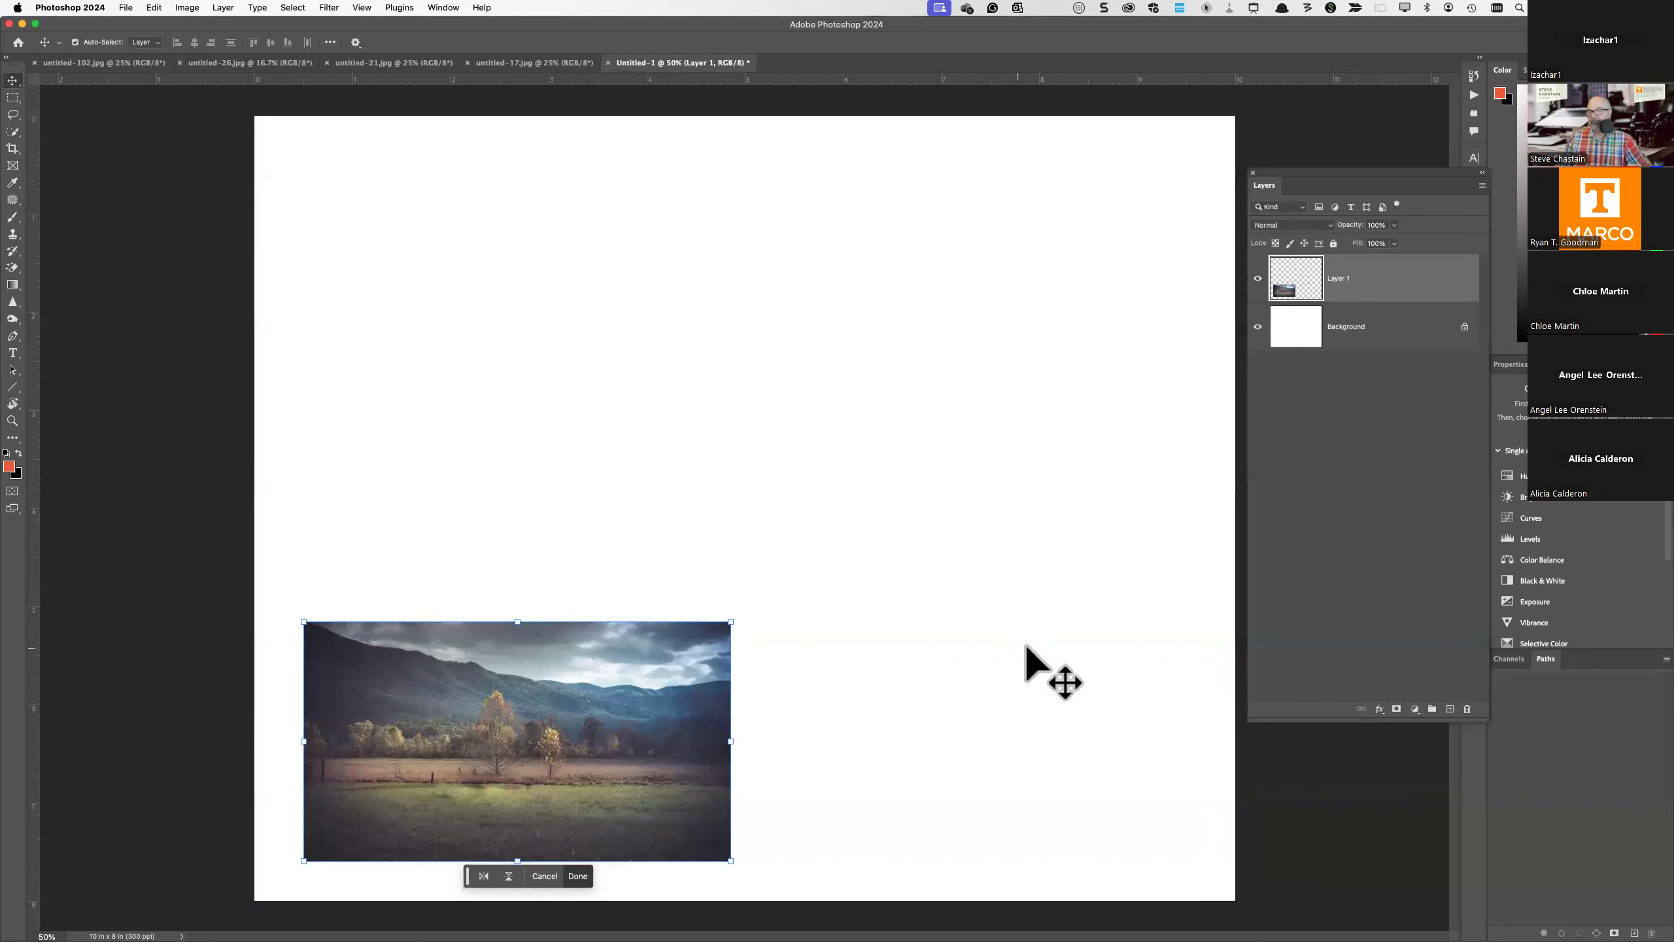
click(1309, 455)
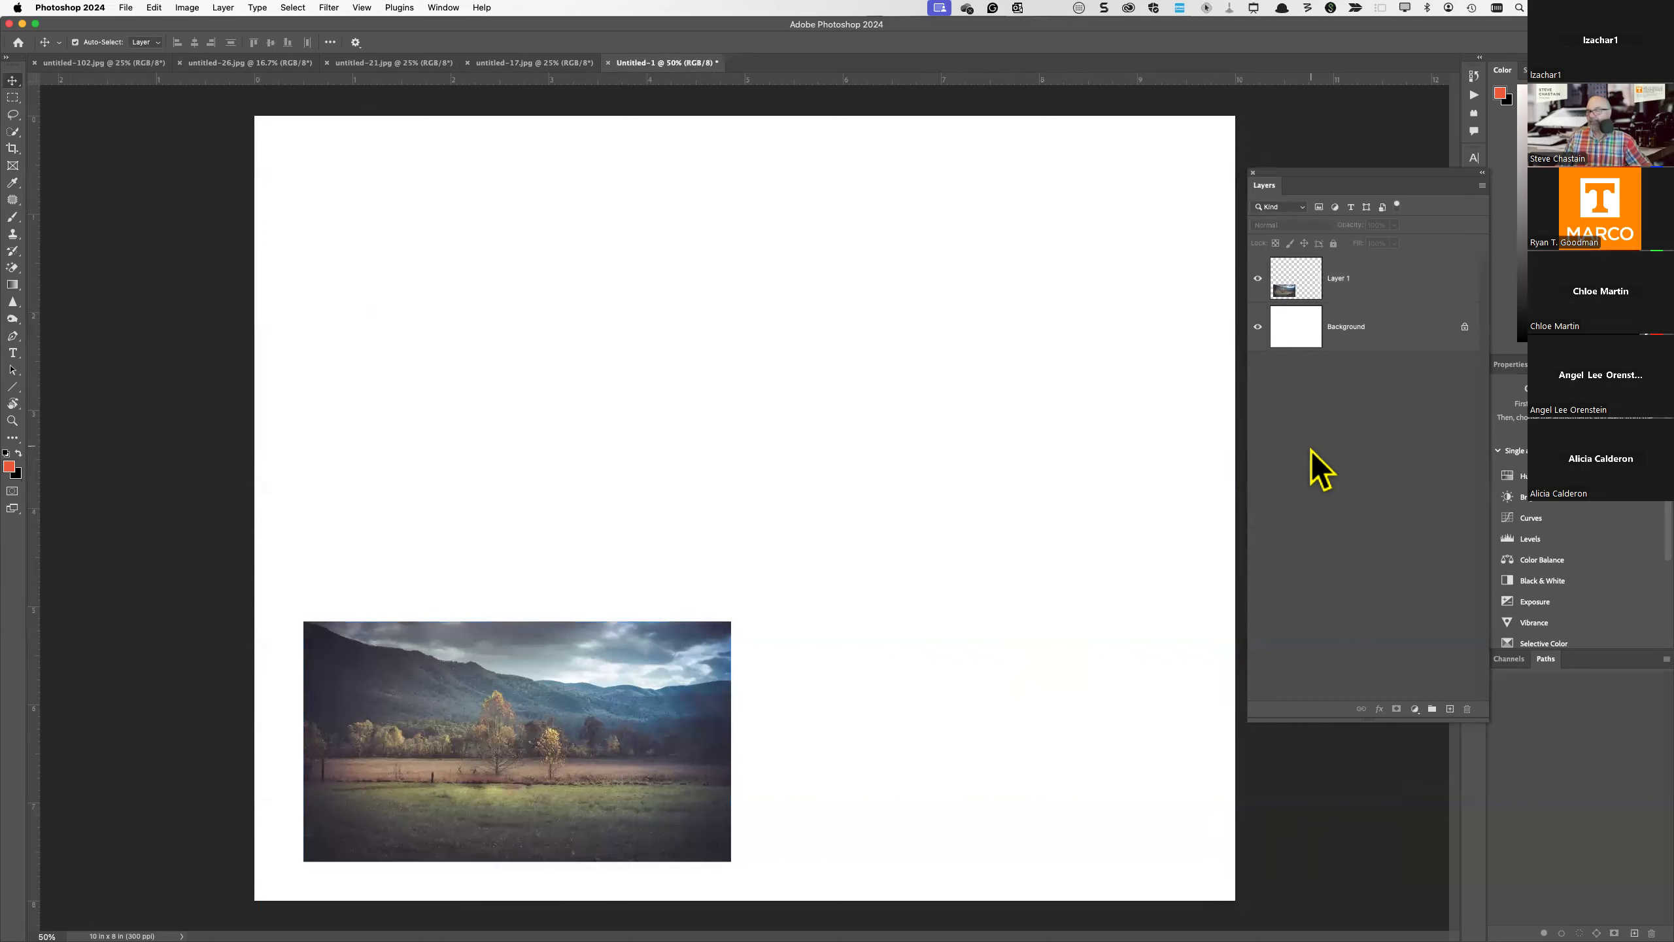
- Close untitled-17.jpg and paste a full copy of untitled-21.jpg into Untitled-1 as a new layer
click(490, 63)
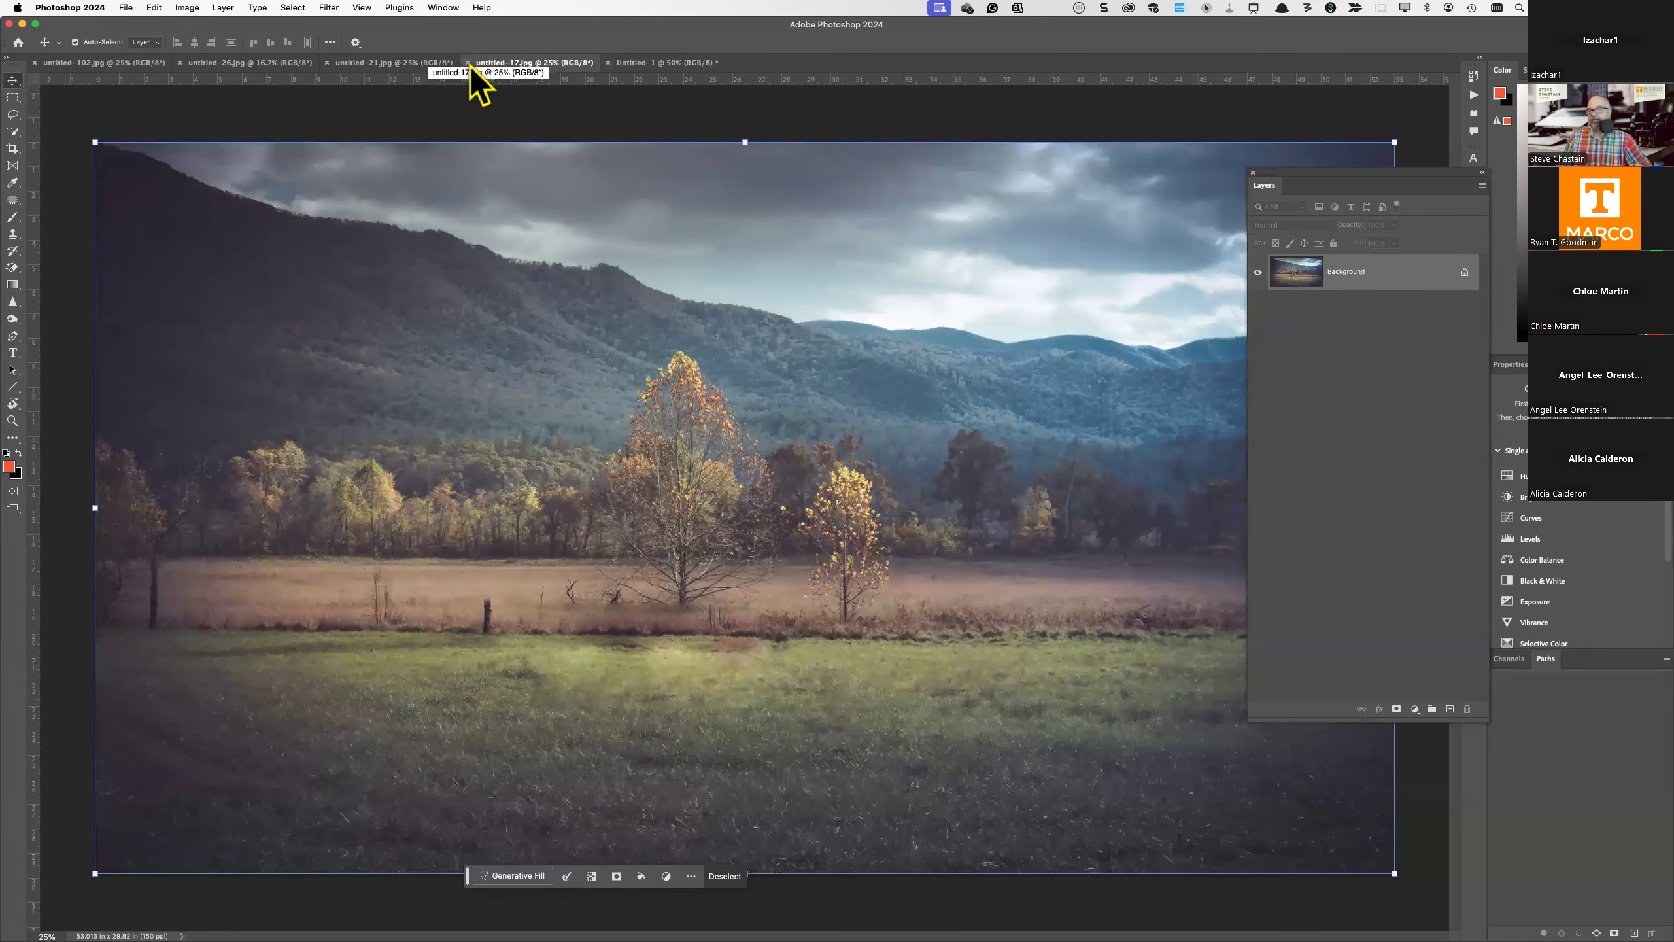
click(468, 63)
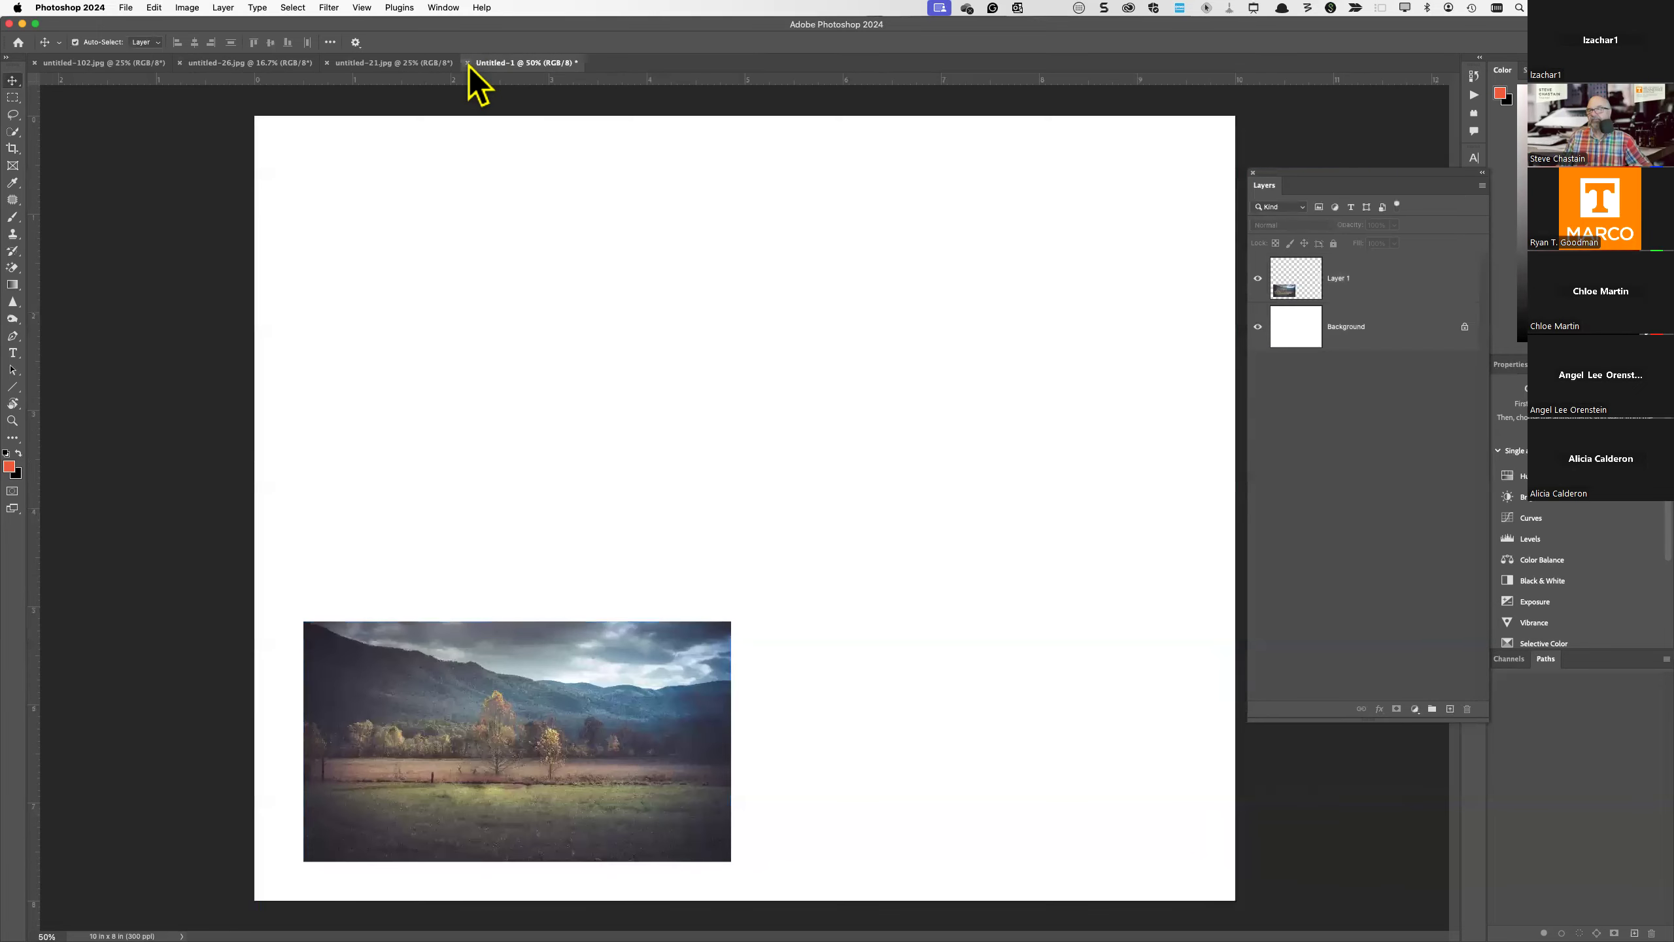
click(391, 63)
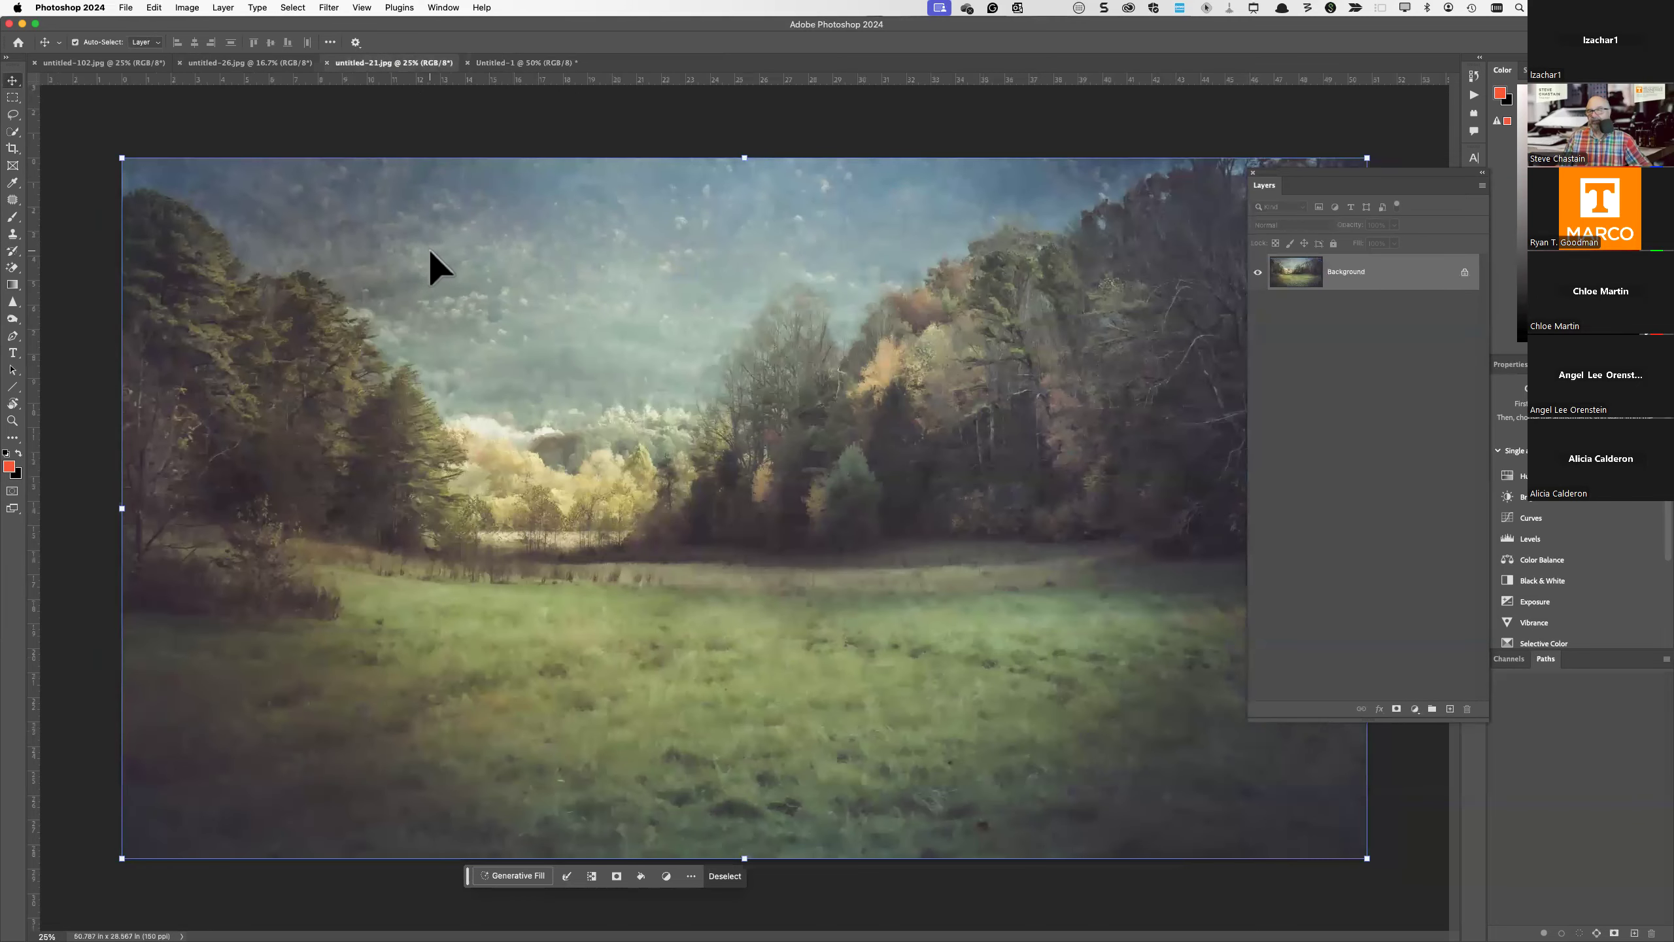
key(super+a)
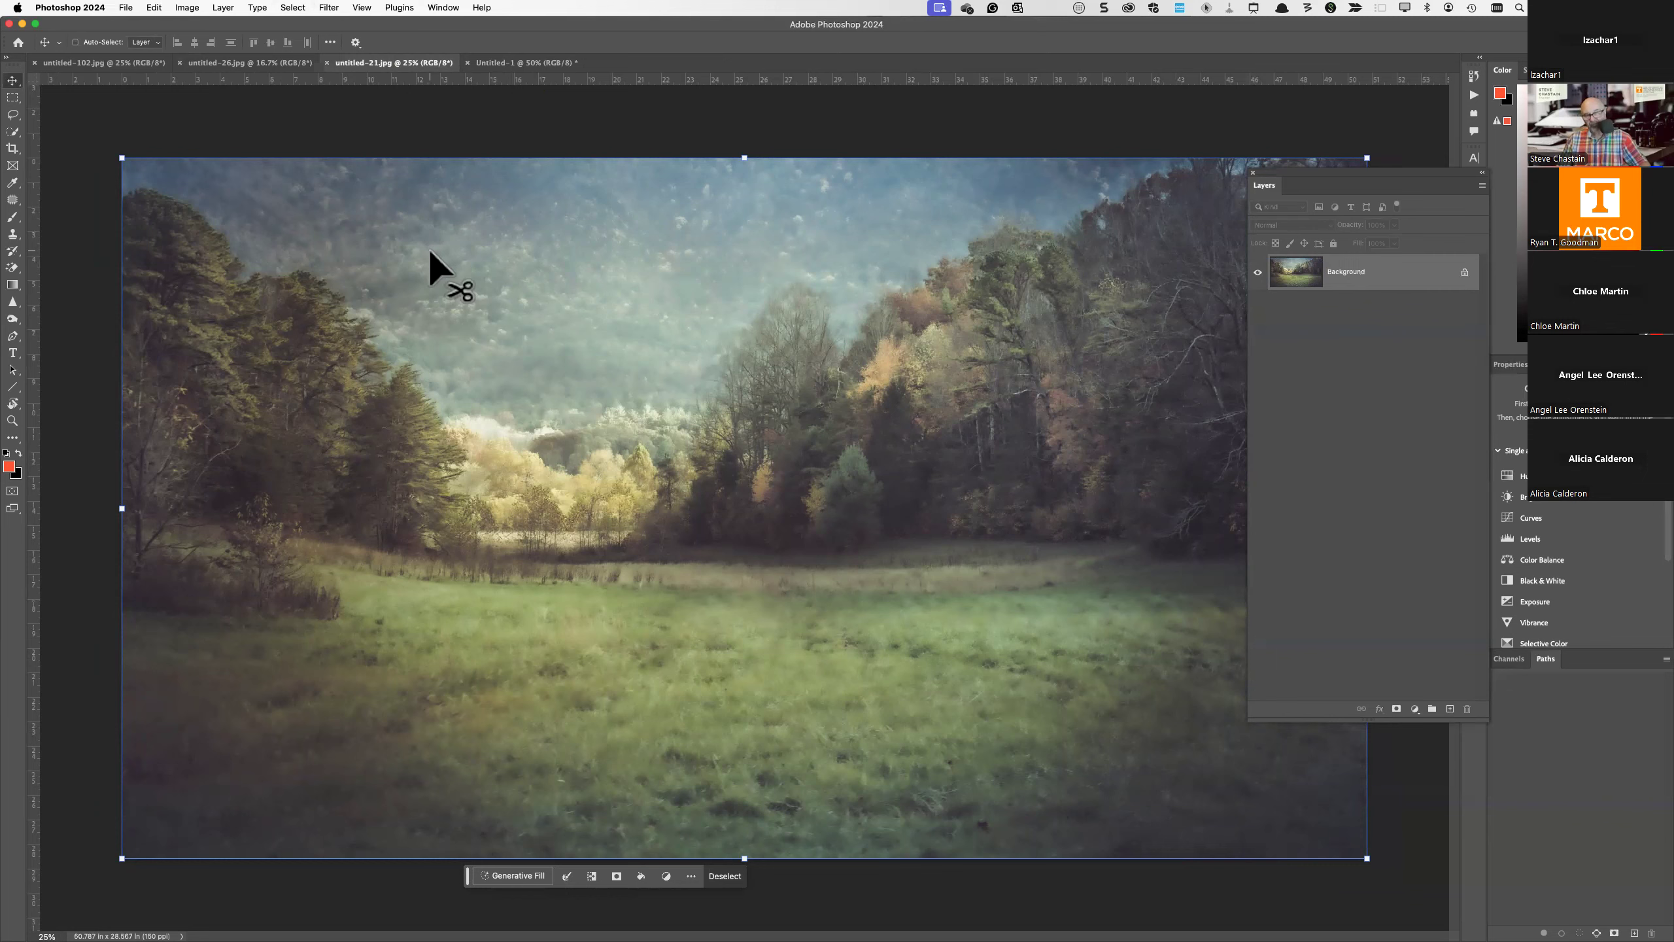
click(529, 64)
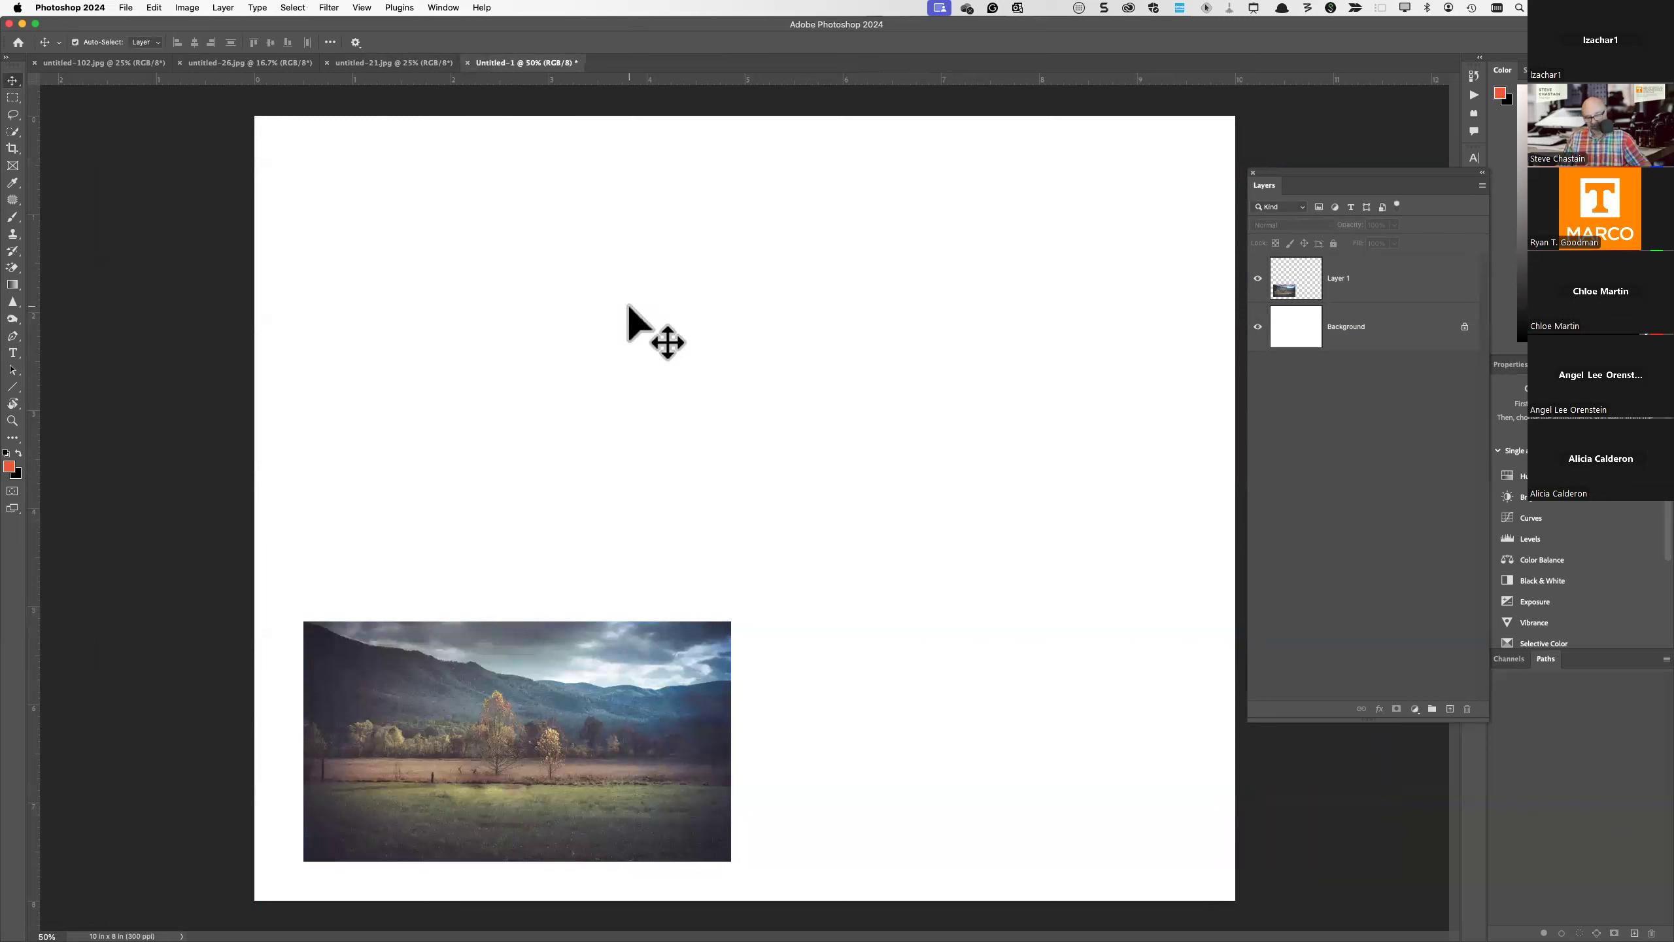
key(super+v)
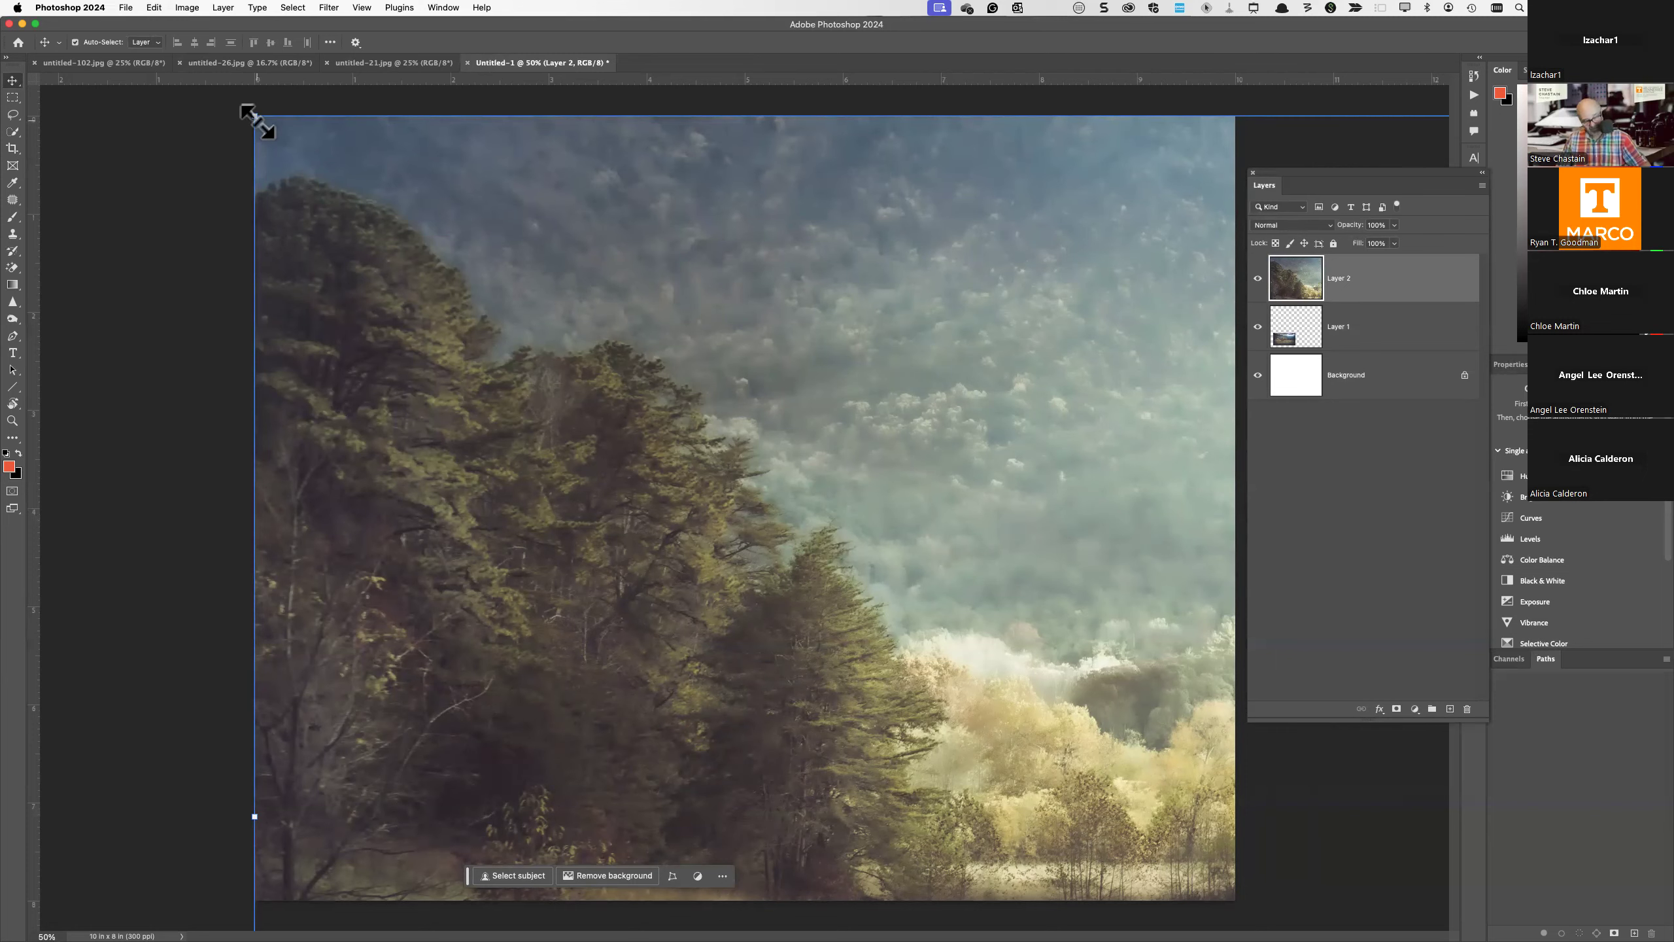
- Scale the pasted meadow photo down to about 19% and place it on the canvas's right side, above and overlapping the mountain photo's corner
drag(256, 117, 1047, 822)
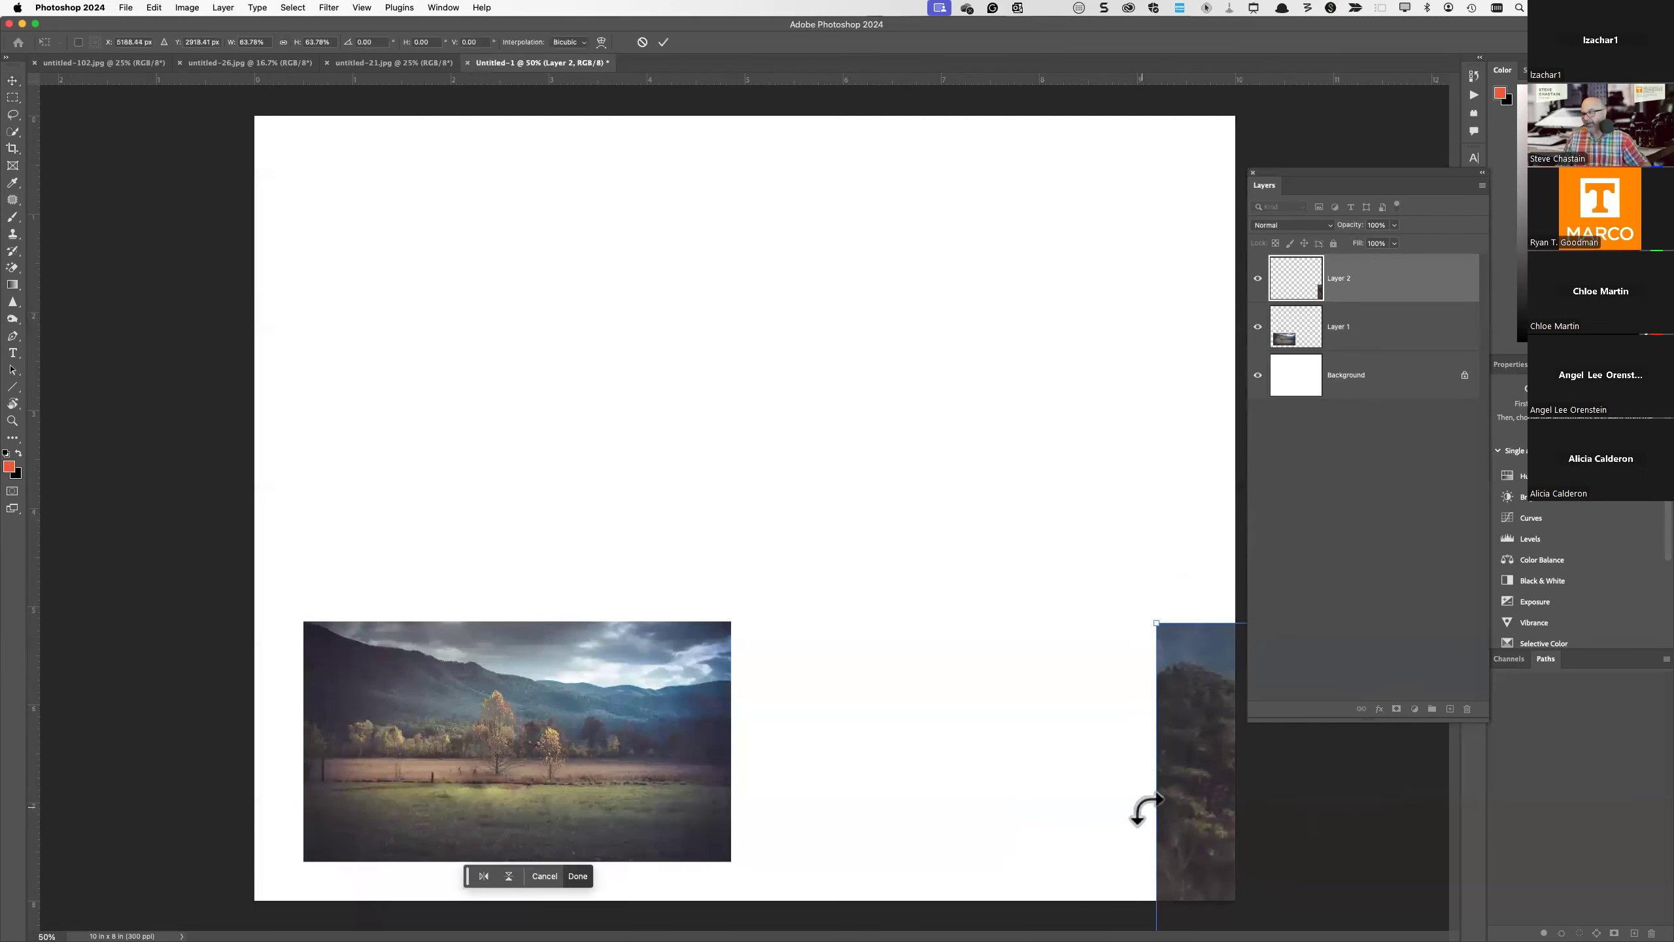
drag(1209, 799, 359, 336)
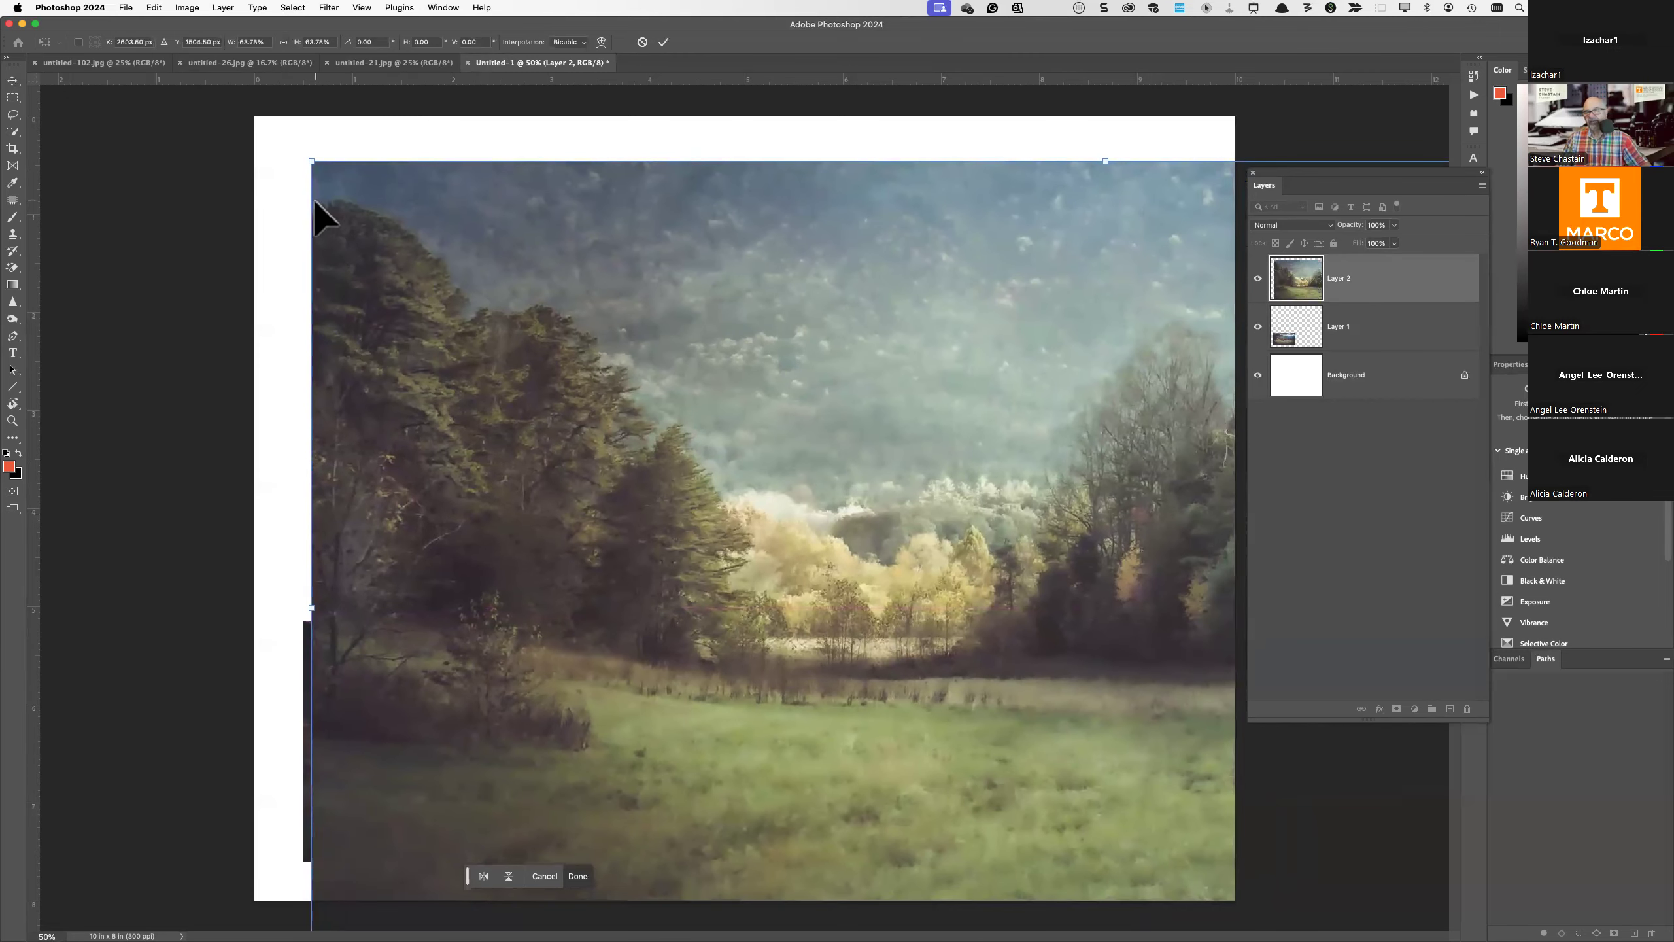
drag(315, 165, 1022, 756)
drag(1146, 739, 424, 368)
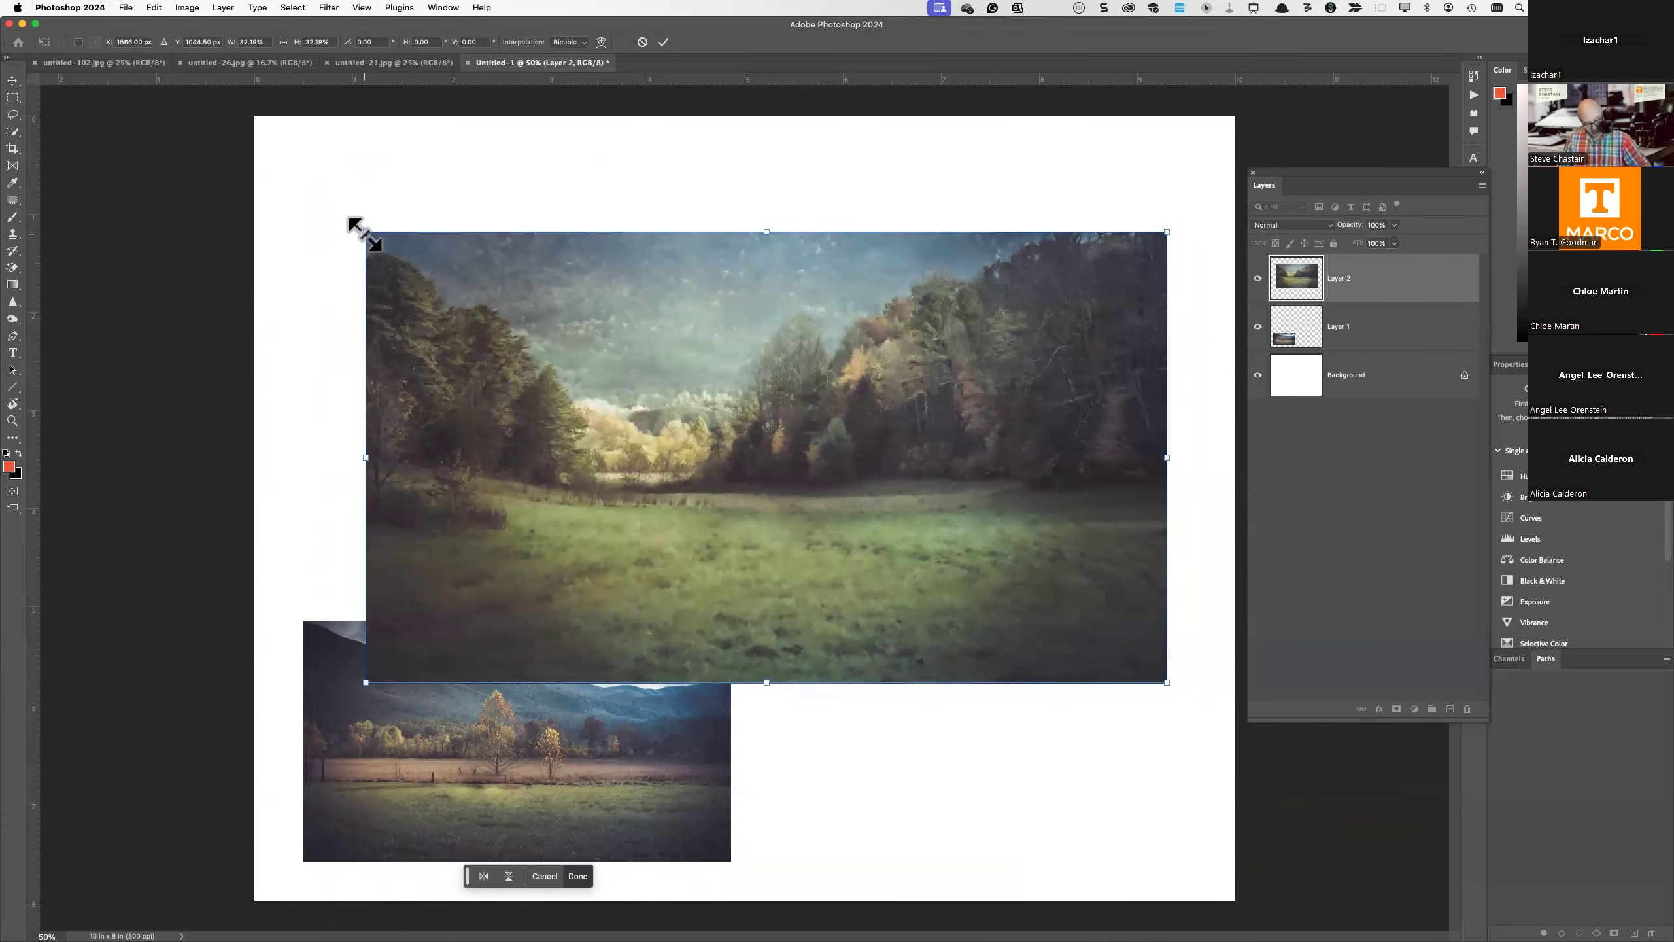
drag(366, 234, 669, 453)
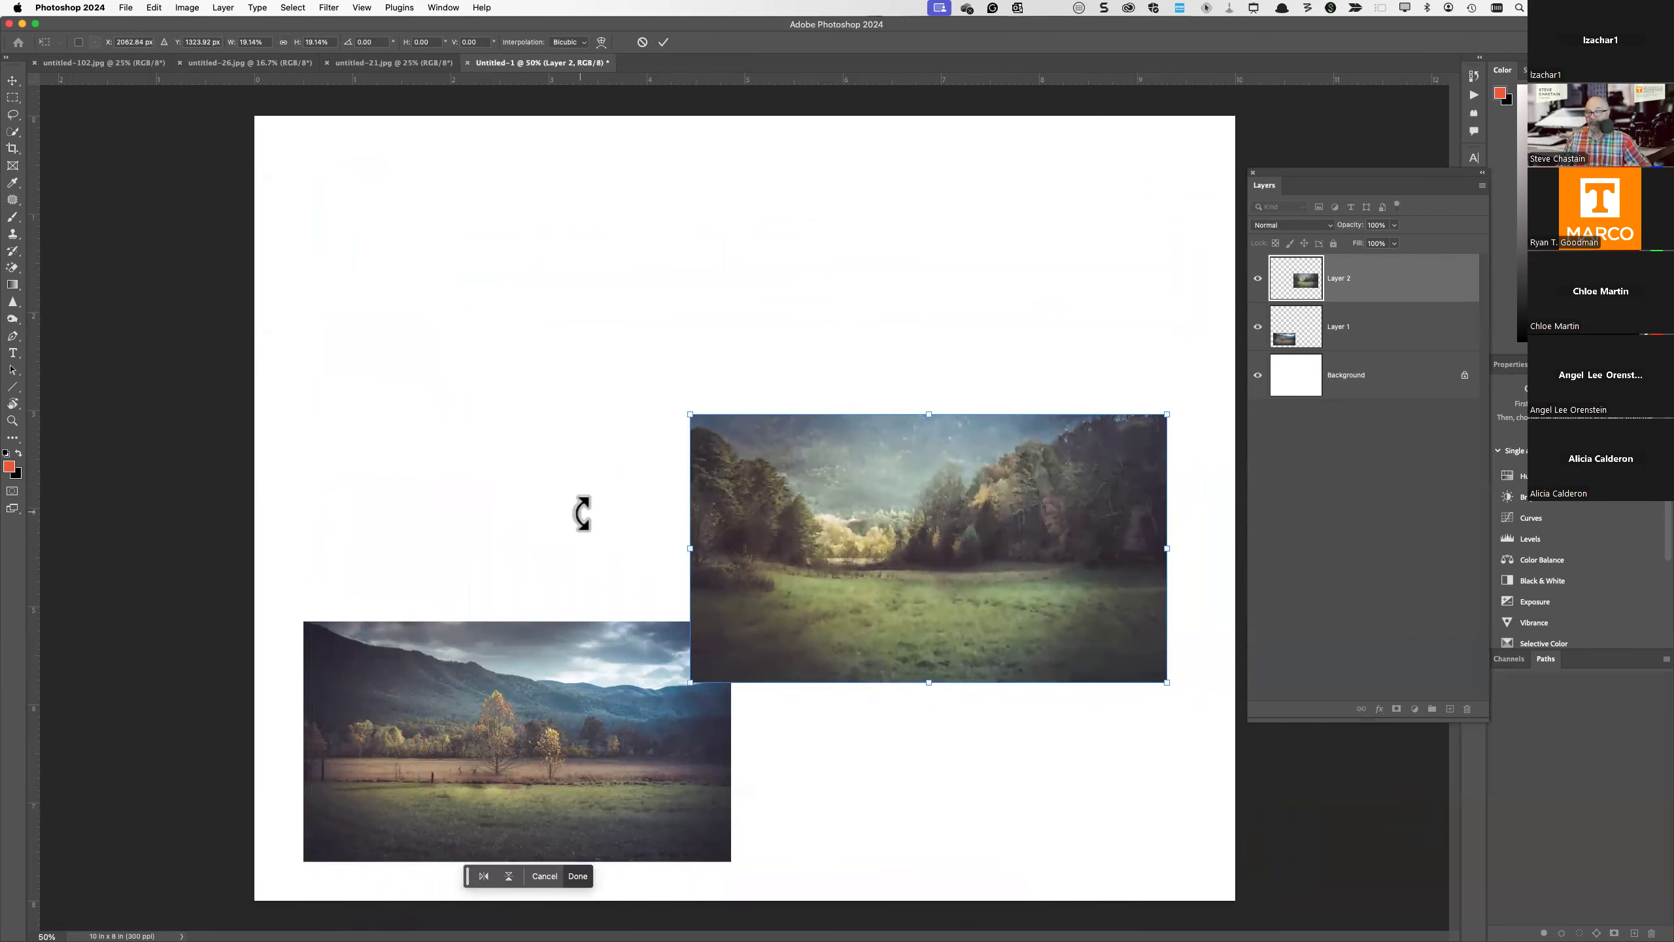
key(Return)
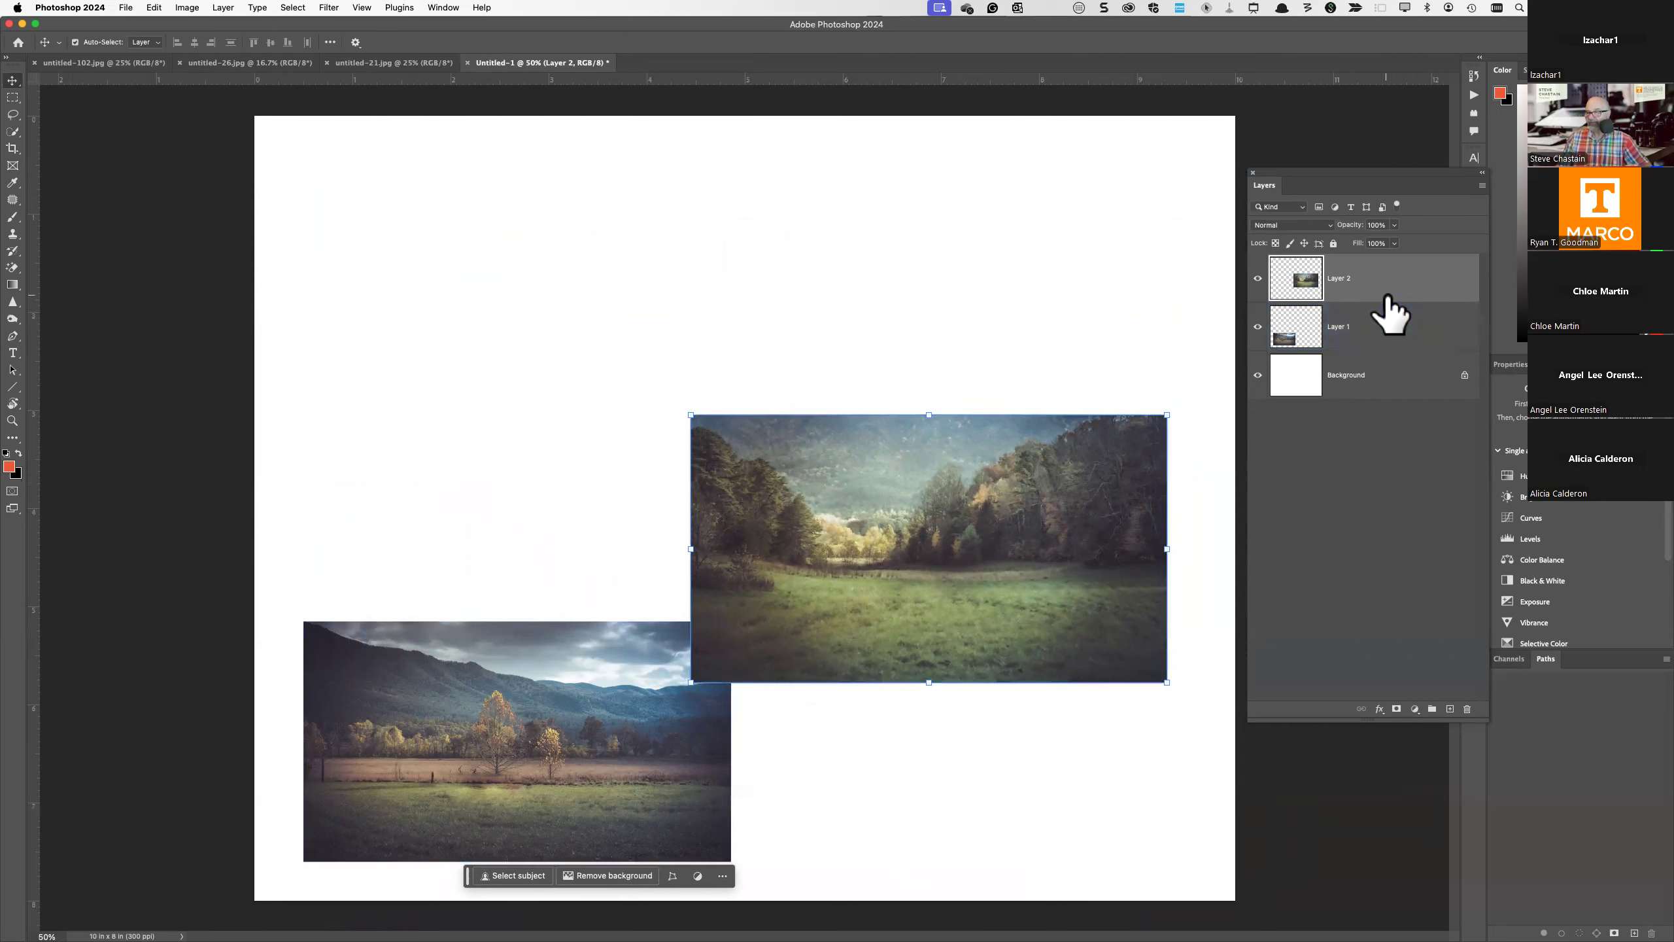
- Close untitled-21.jpg and paste a full copy of untitled-26.jpg into Untitled-1 as a new layer
click(398, 64)
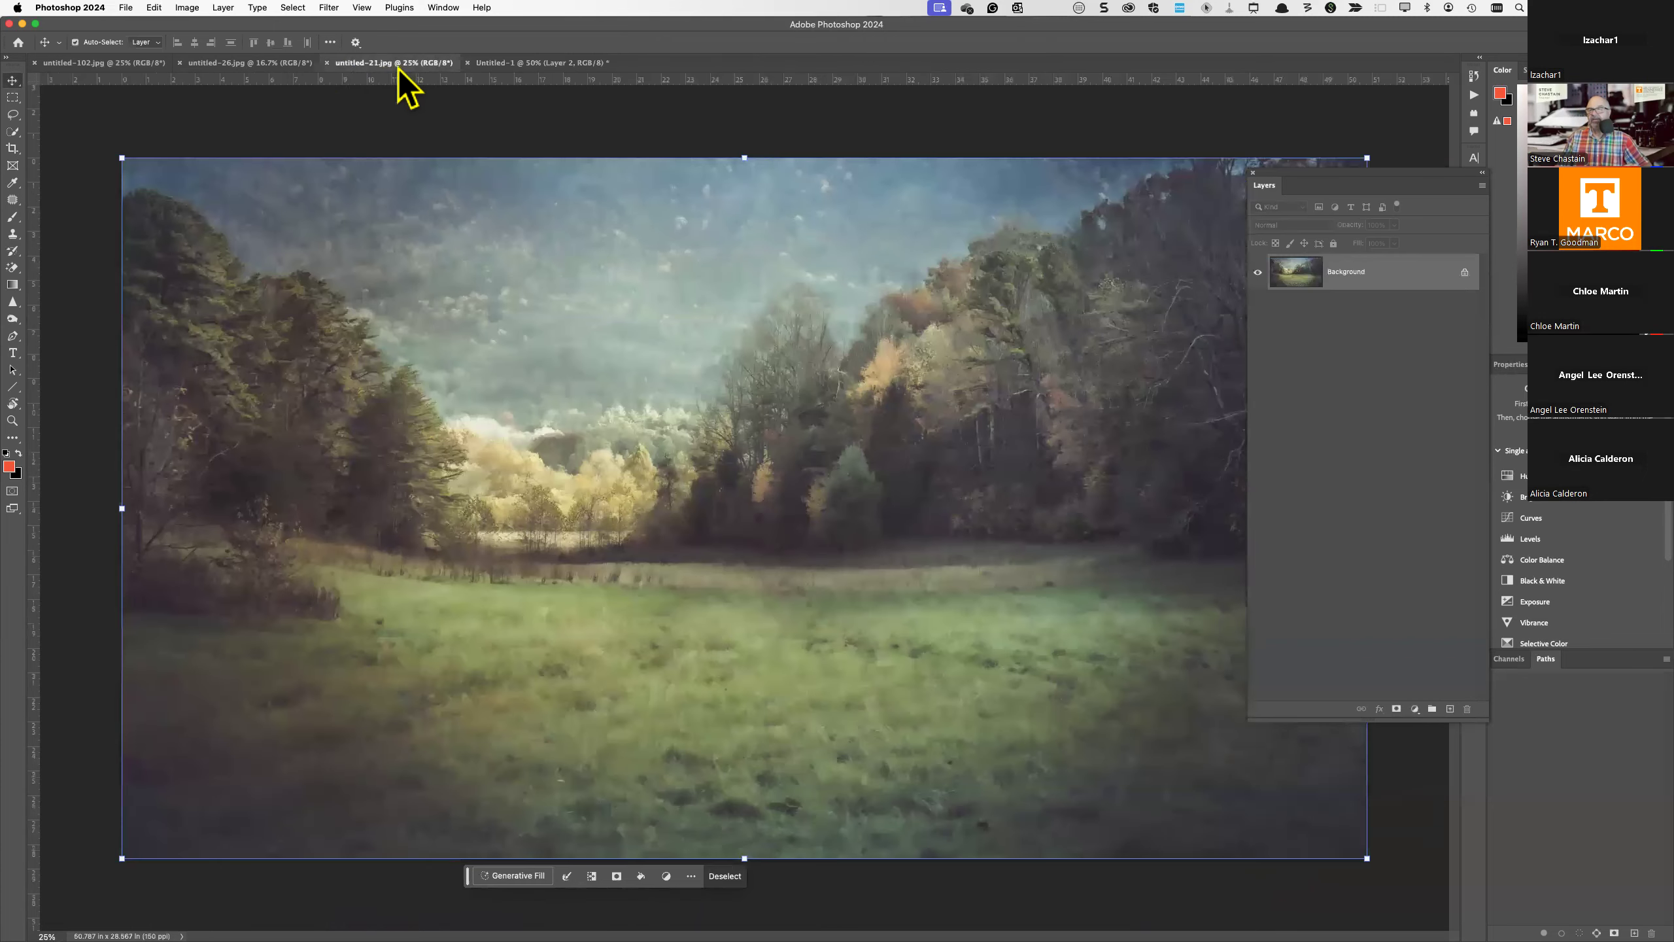
click(326, 63)
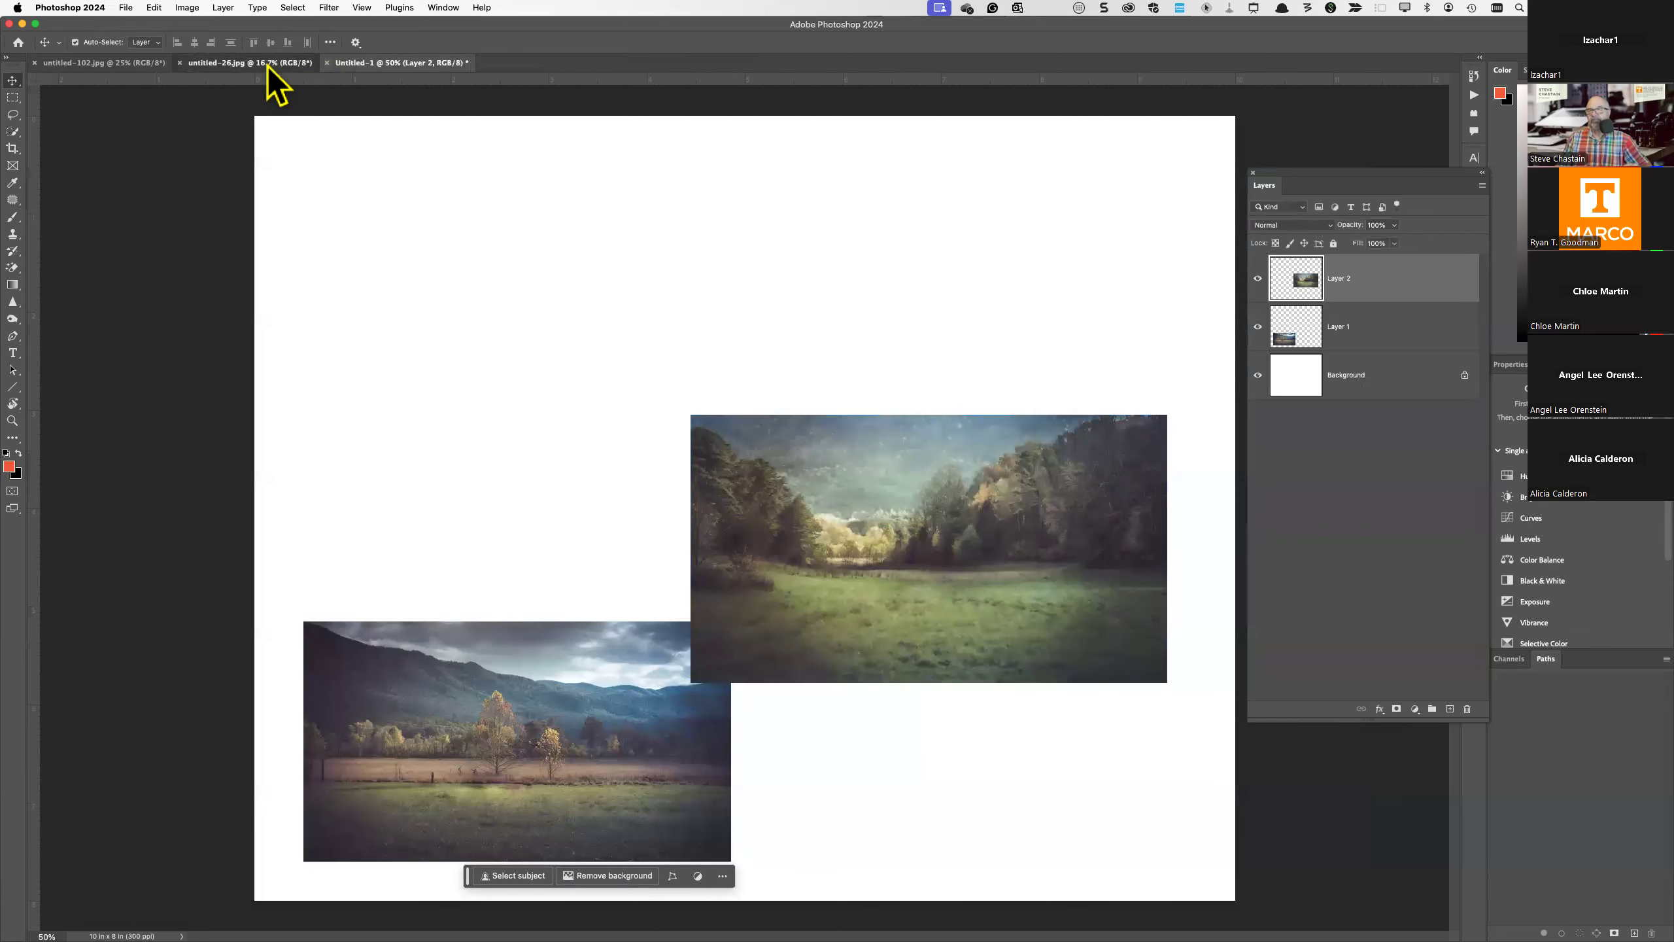
click(268, 64)
key(super+a)
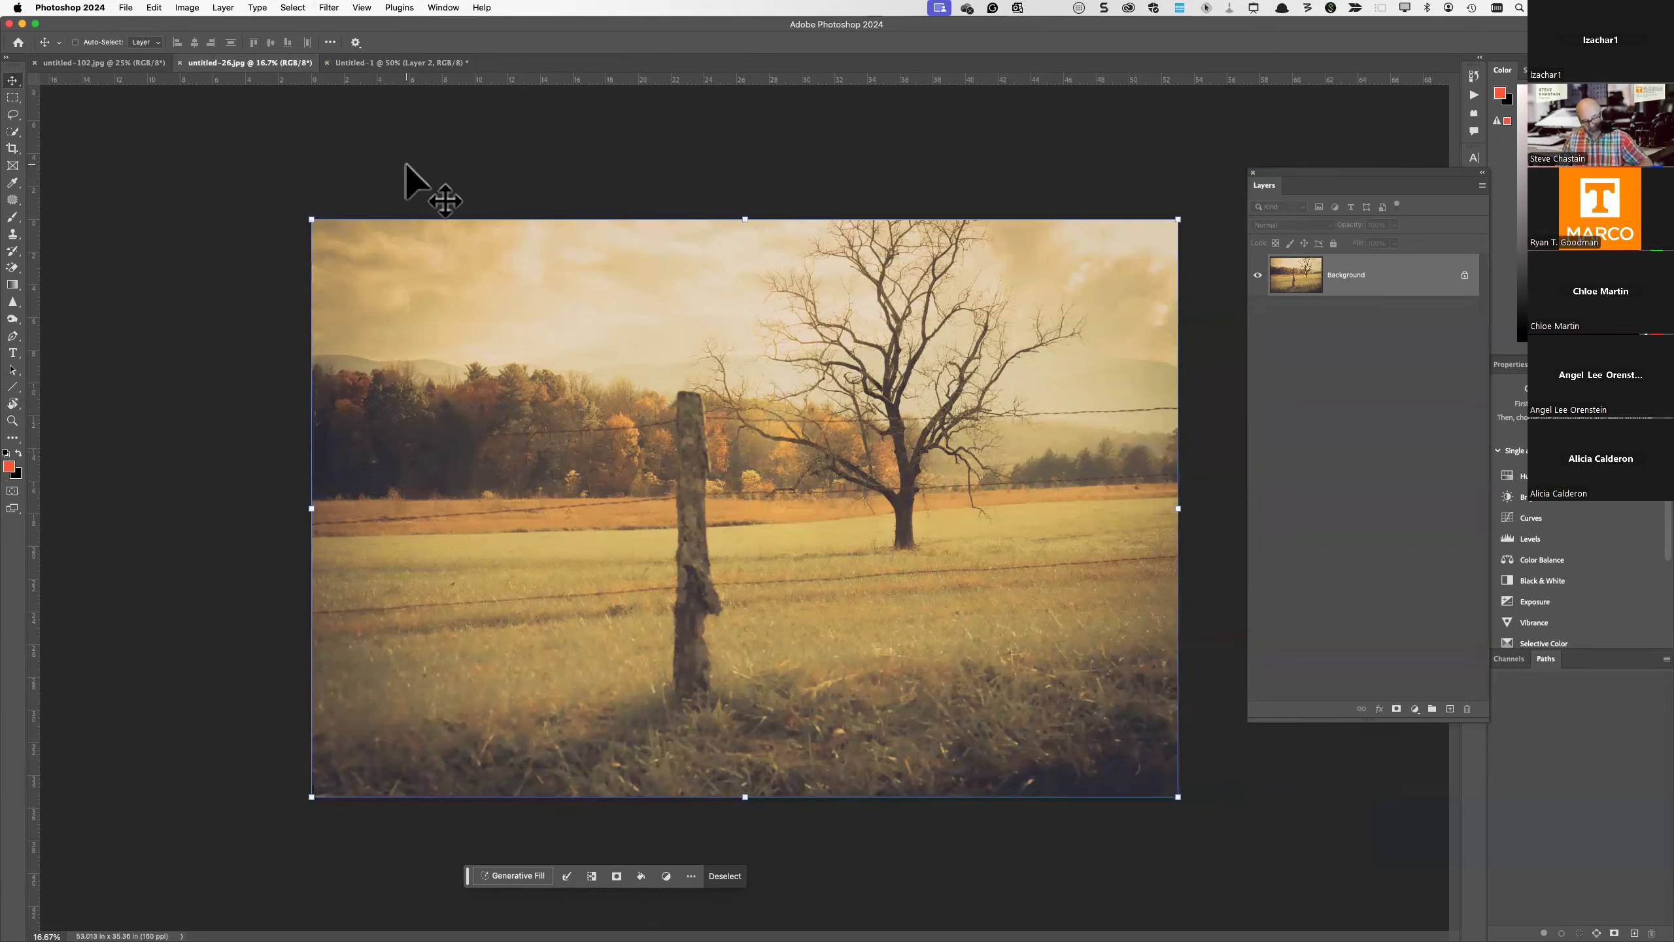
click(415, 63)
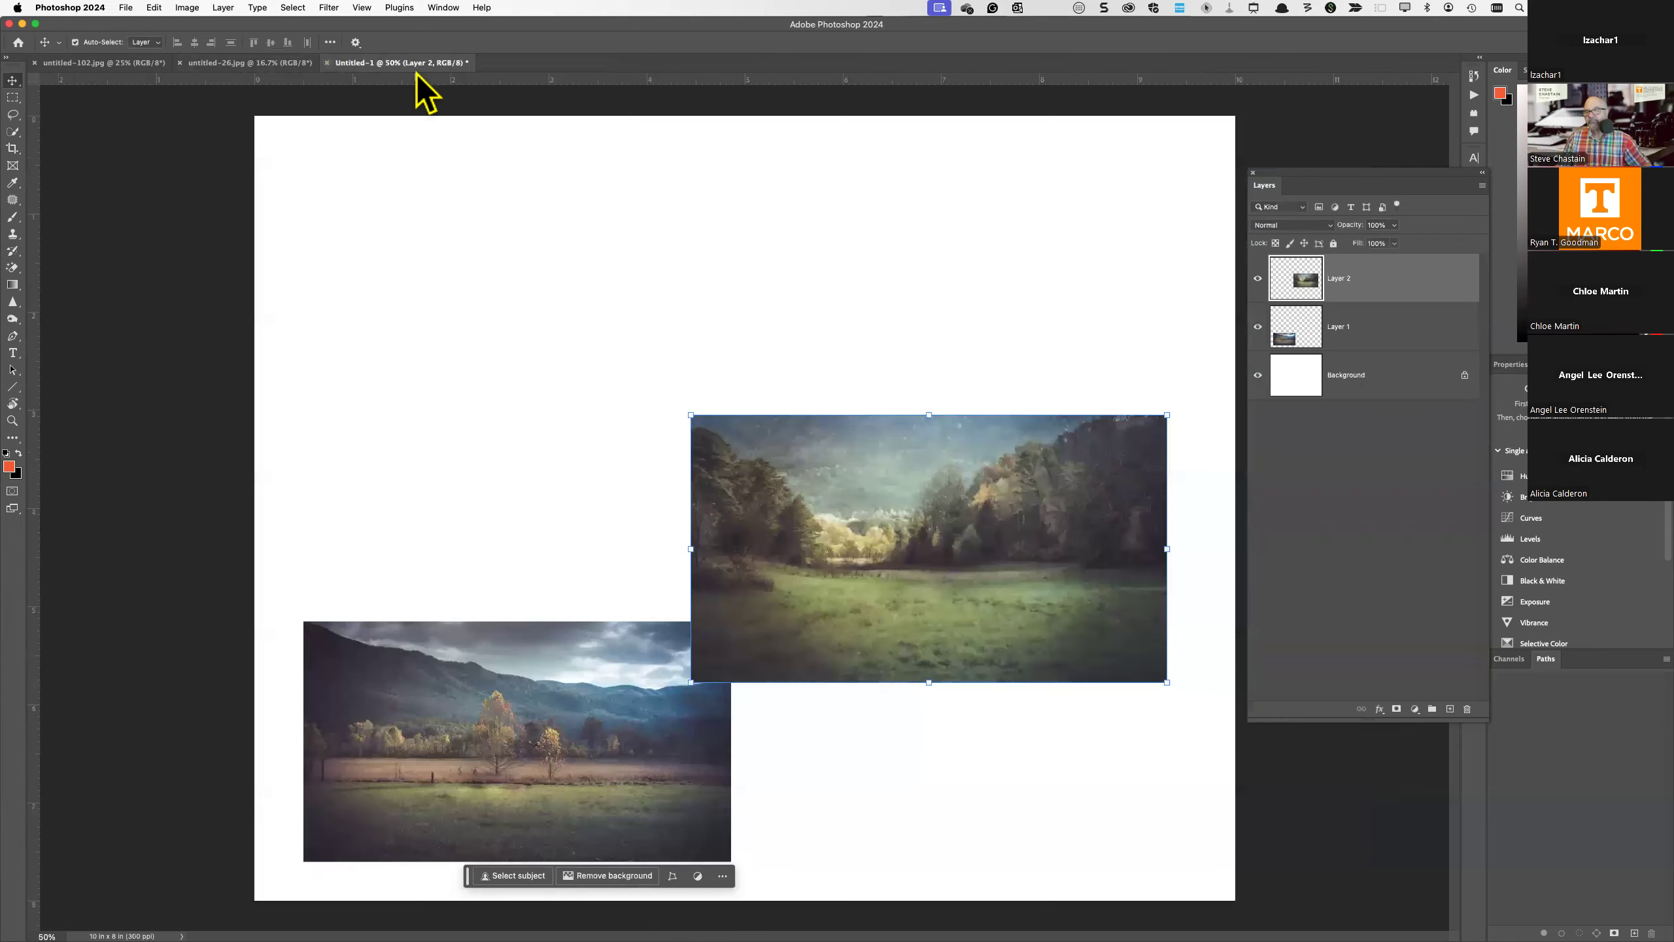
click(495, 342)
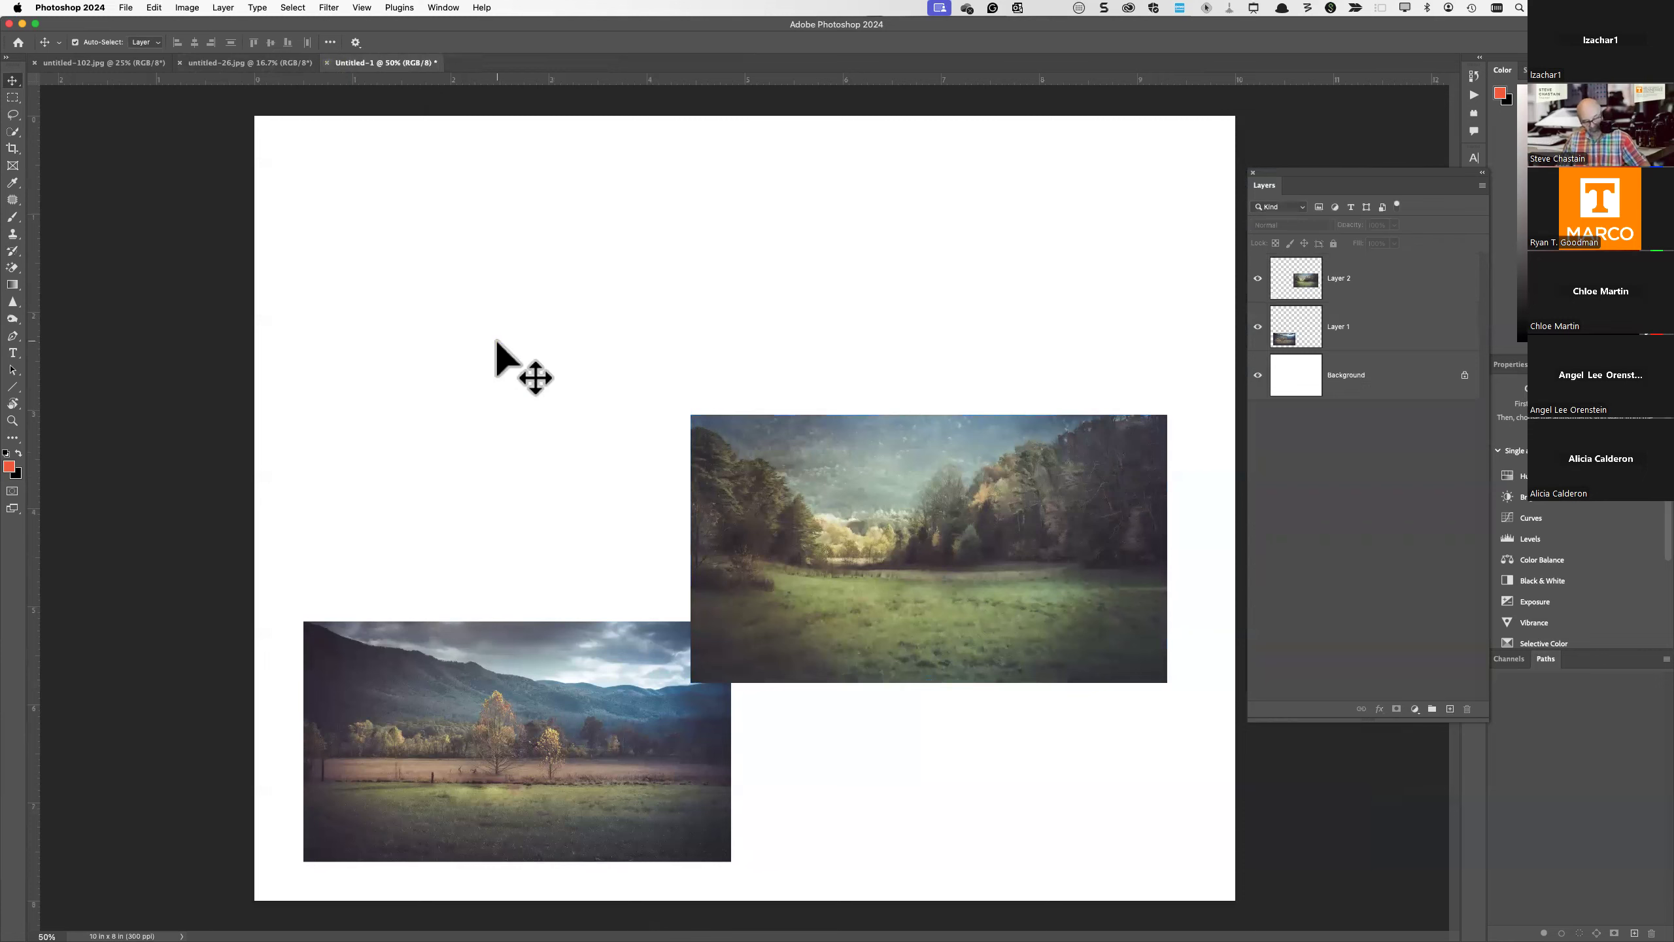
key(super+v)
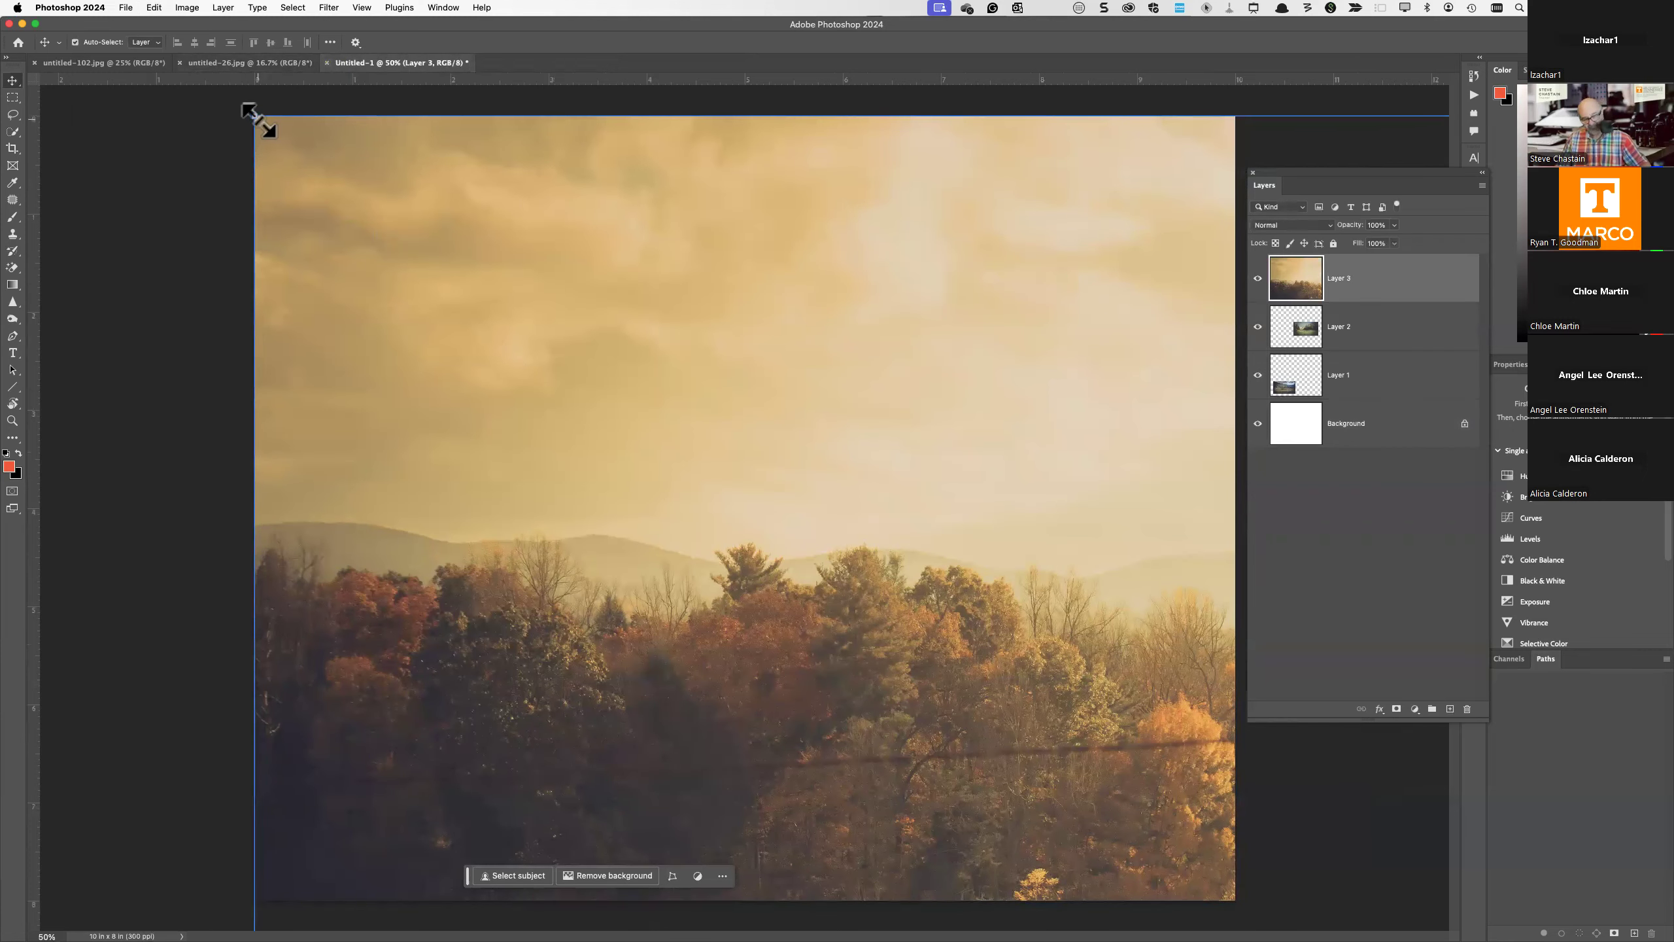
- Scale the pasted sepia tree photo down to about 3.5 in wide and place it in the canvas's lower-right area, overlapping the meadow photo
drag(258, 119, 341, 247)
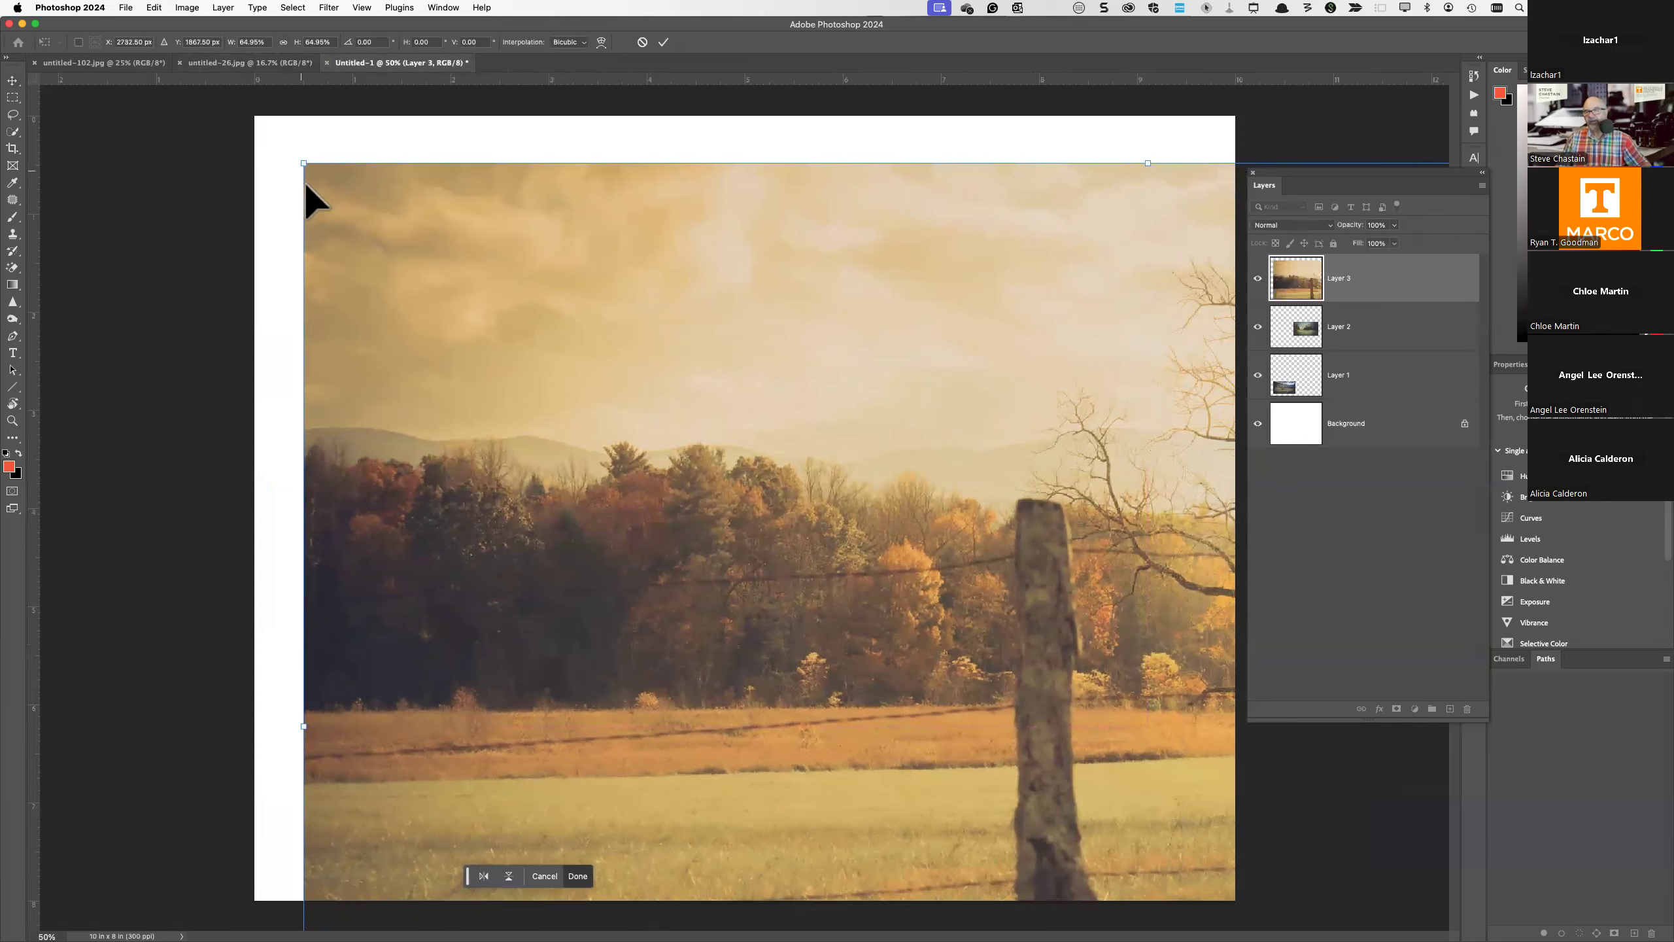
drag(304, 164, 1084, 815)
drag(1211, 801, 358, 239)
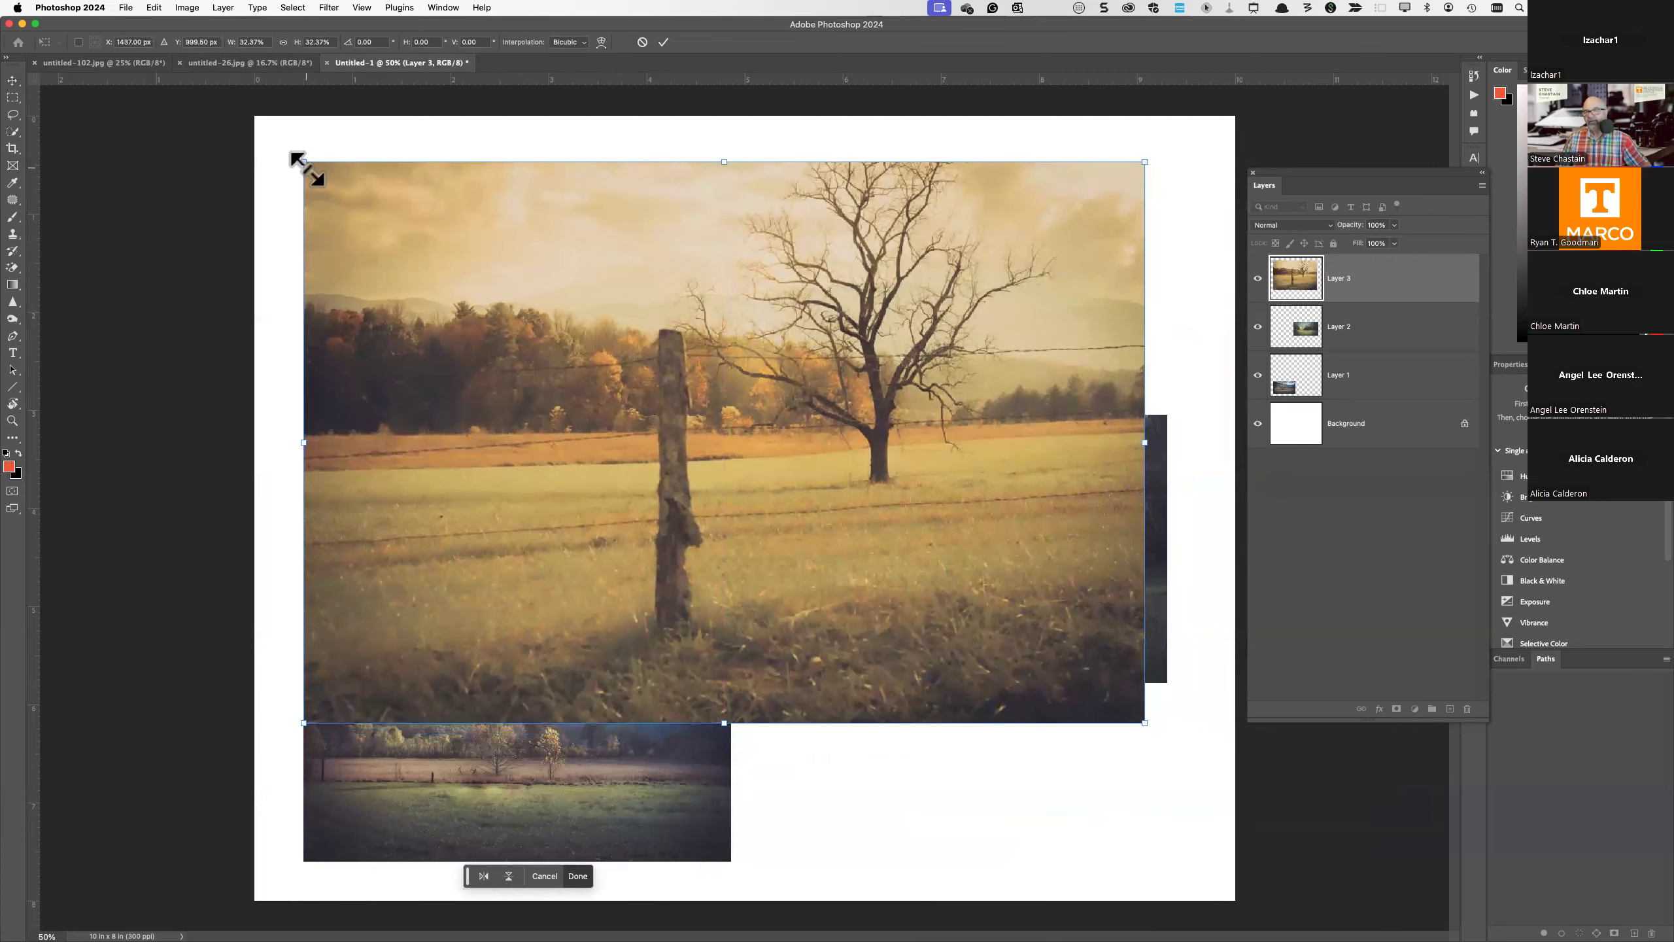
drag(305, 166, 776, 535)
drag(968, 615, 1015, 759)
key(Return)
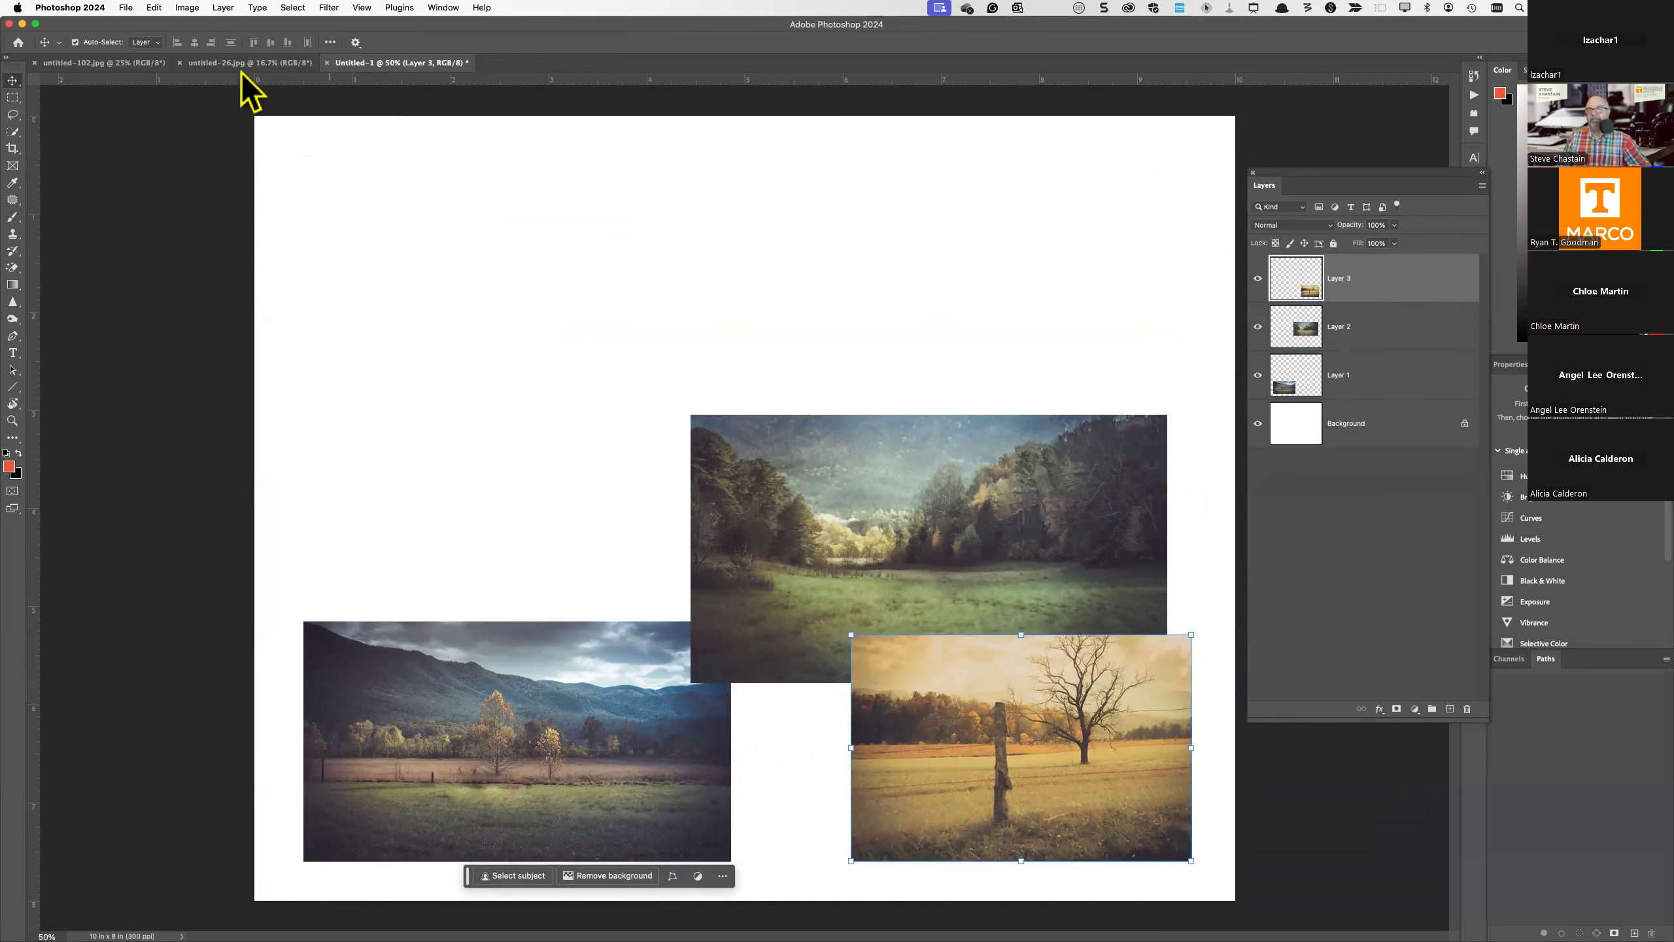
- Close untitled-26.jpg and paste a full copy of untitled-102.jpg into Untitled-1 as a new layer
click(179, 63)
click(131, 65)
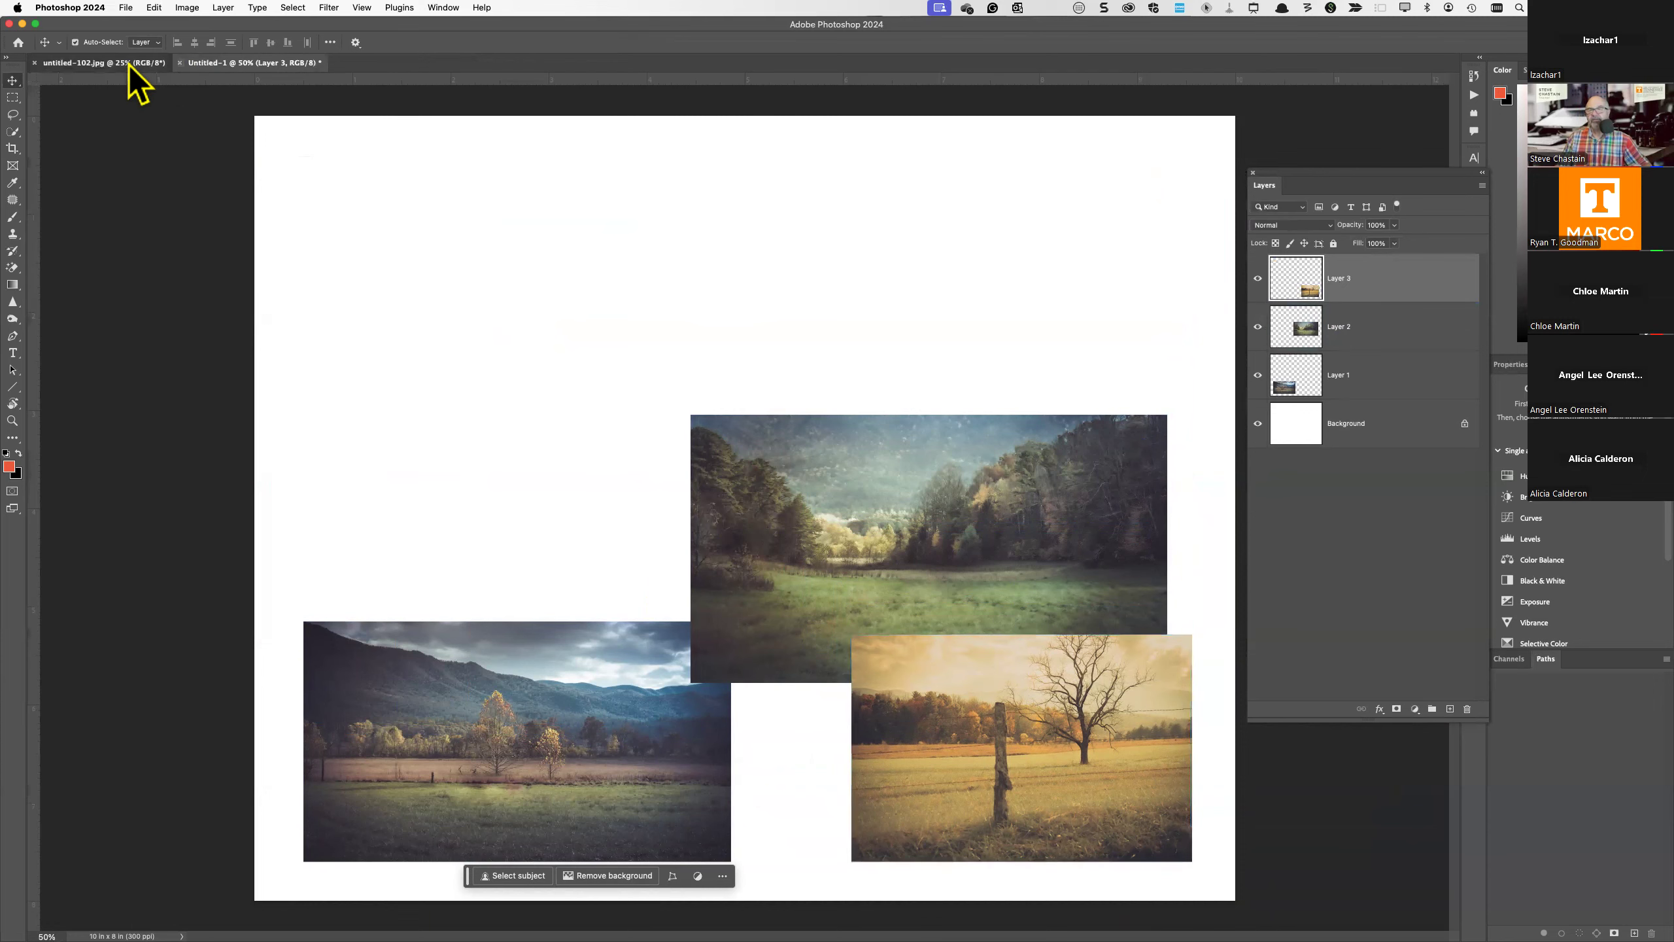
key(super+a)
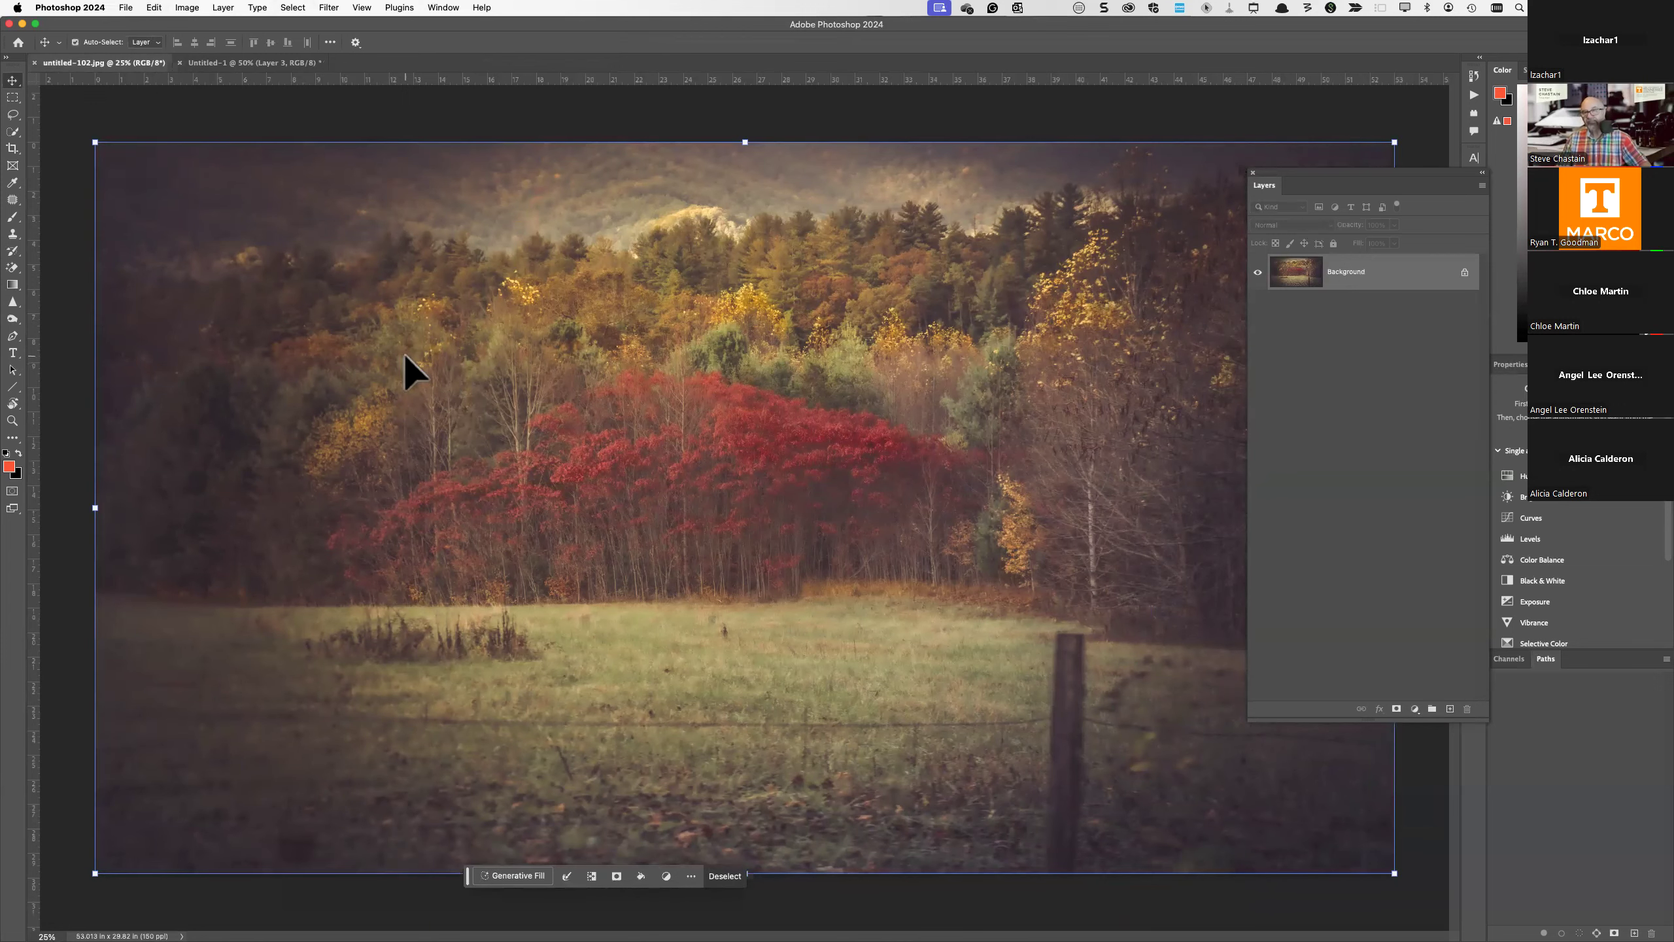
click(251, 61)
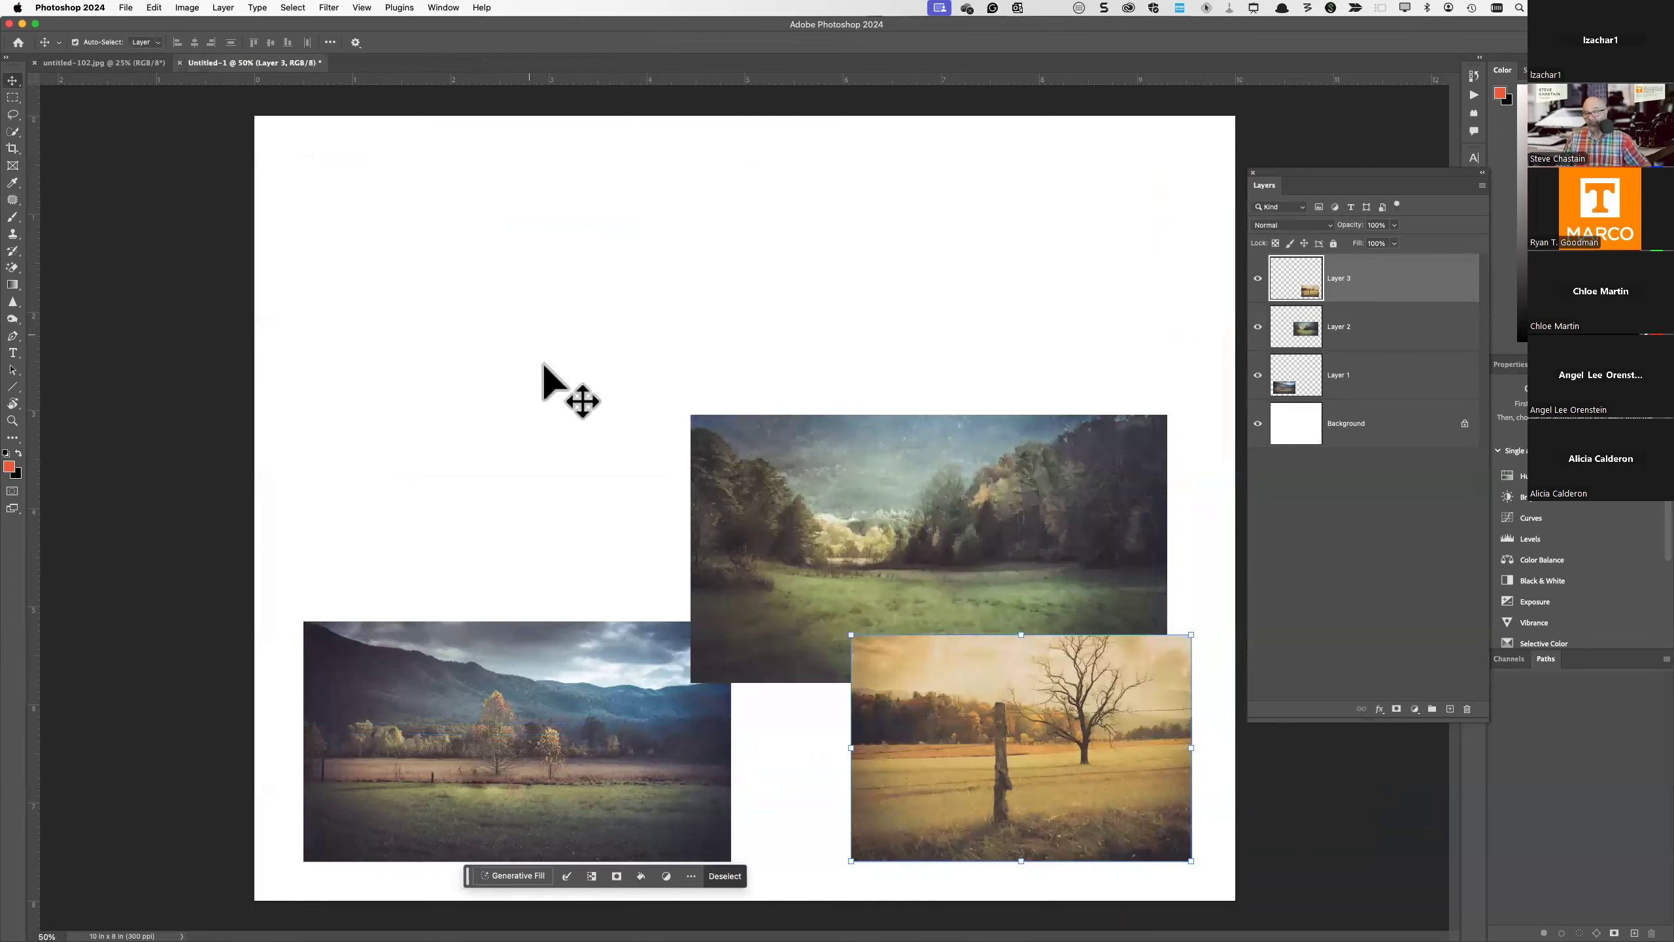
key(super+v)
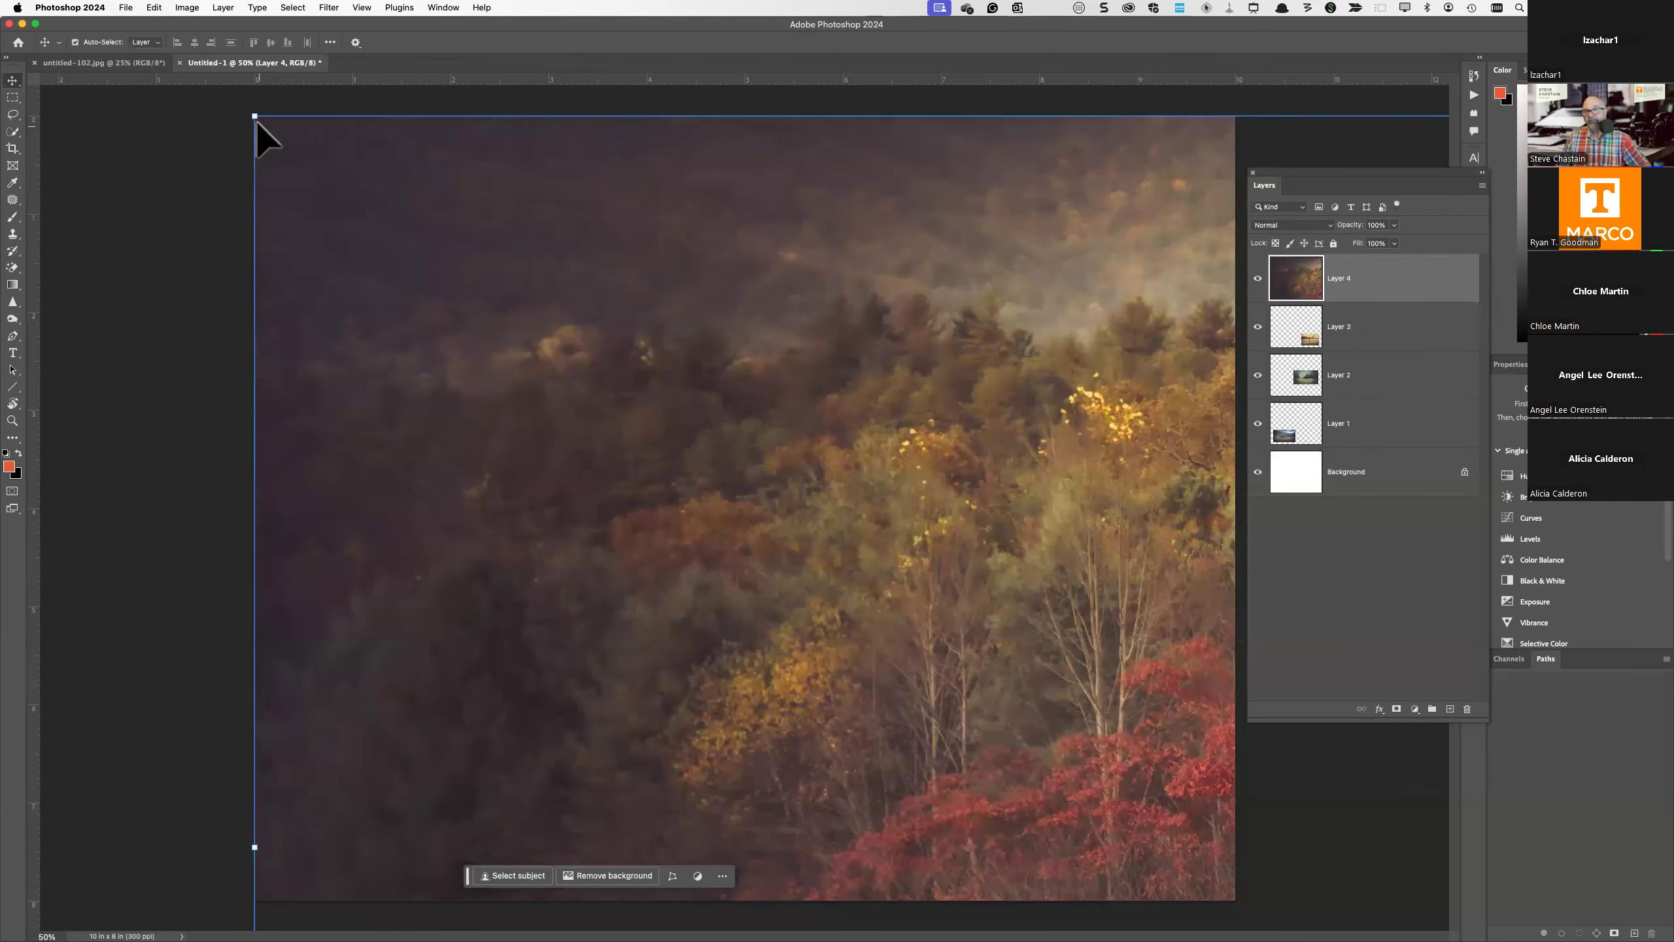
- Scale the pasted red-tree photo down to about 20% width and 19% height in the canvas's upper-left area
drag(256, 119, 361, 257)
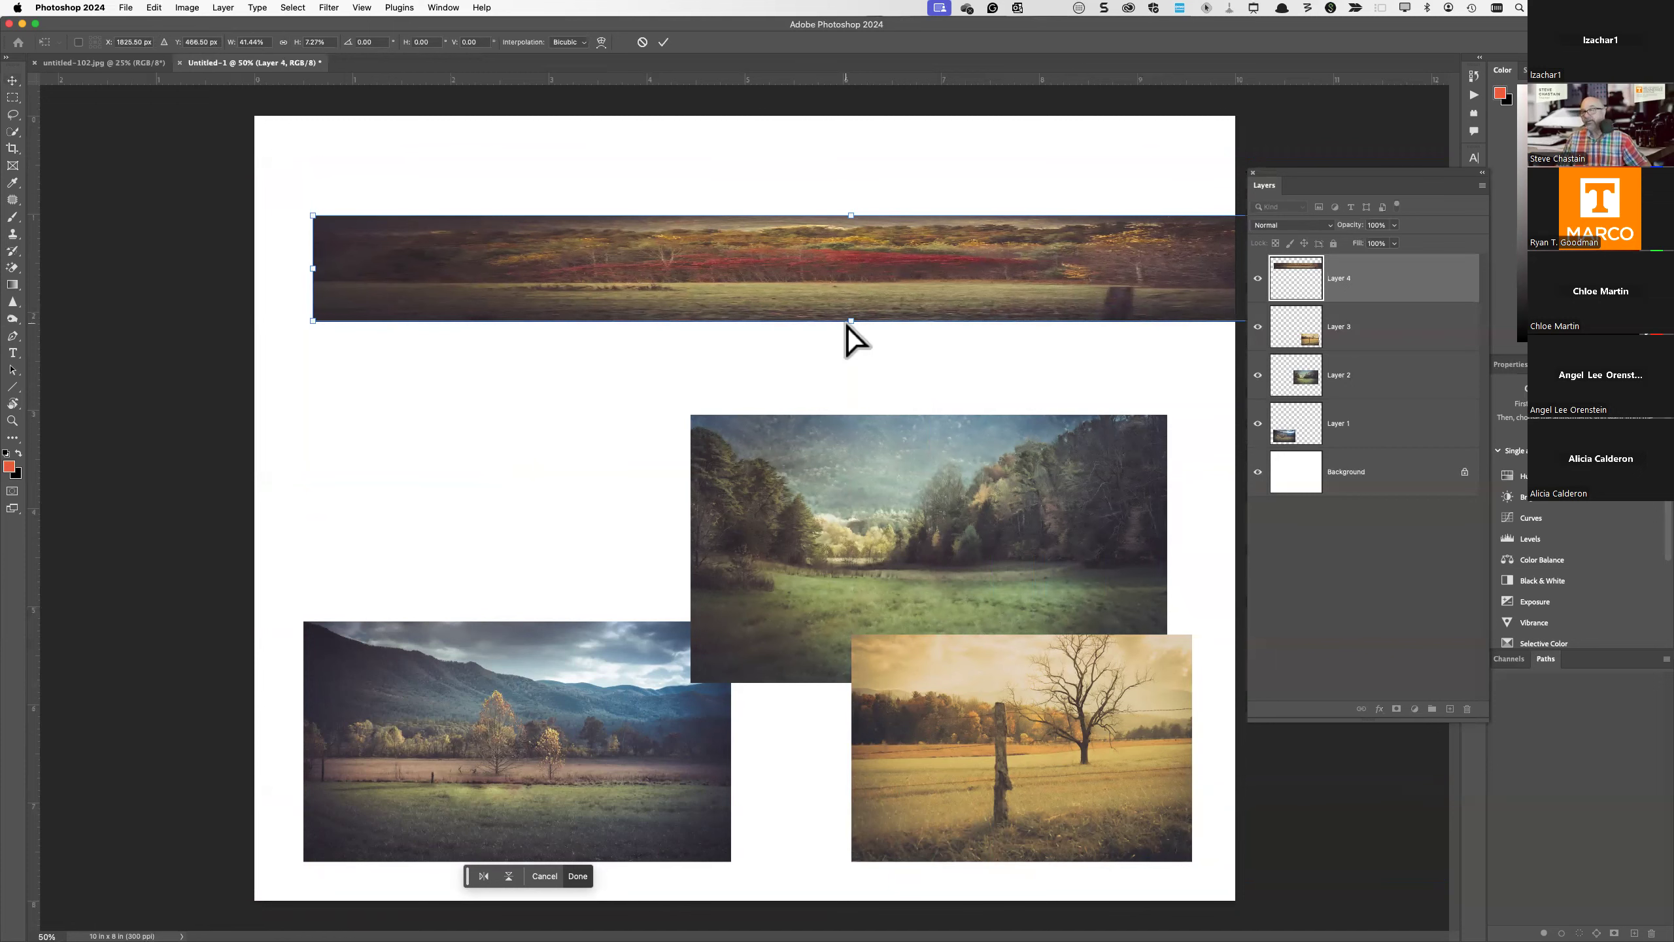
key(super+z)
key(super+z)
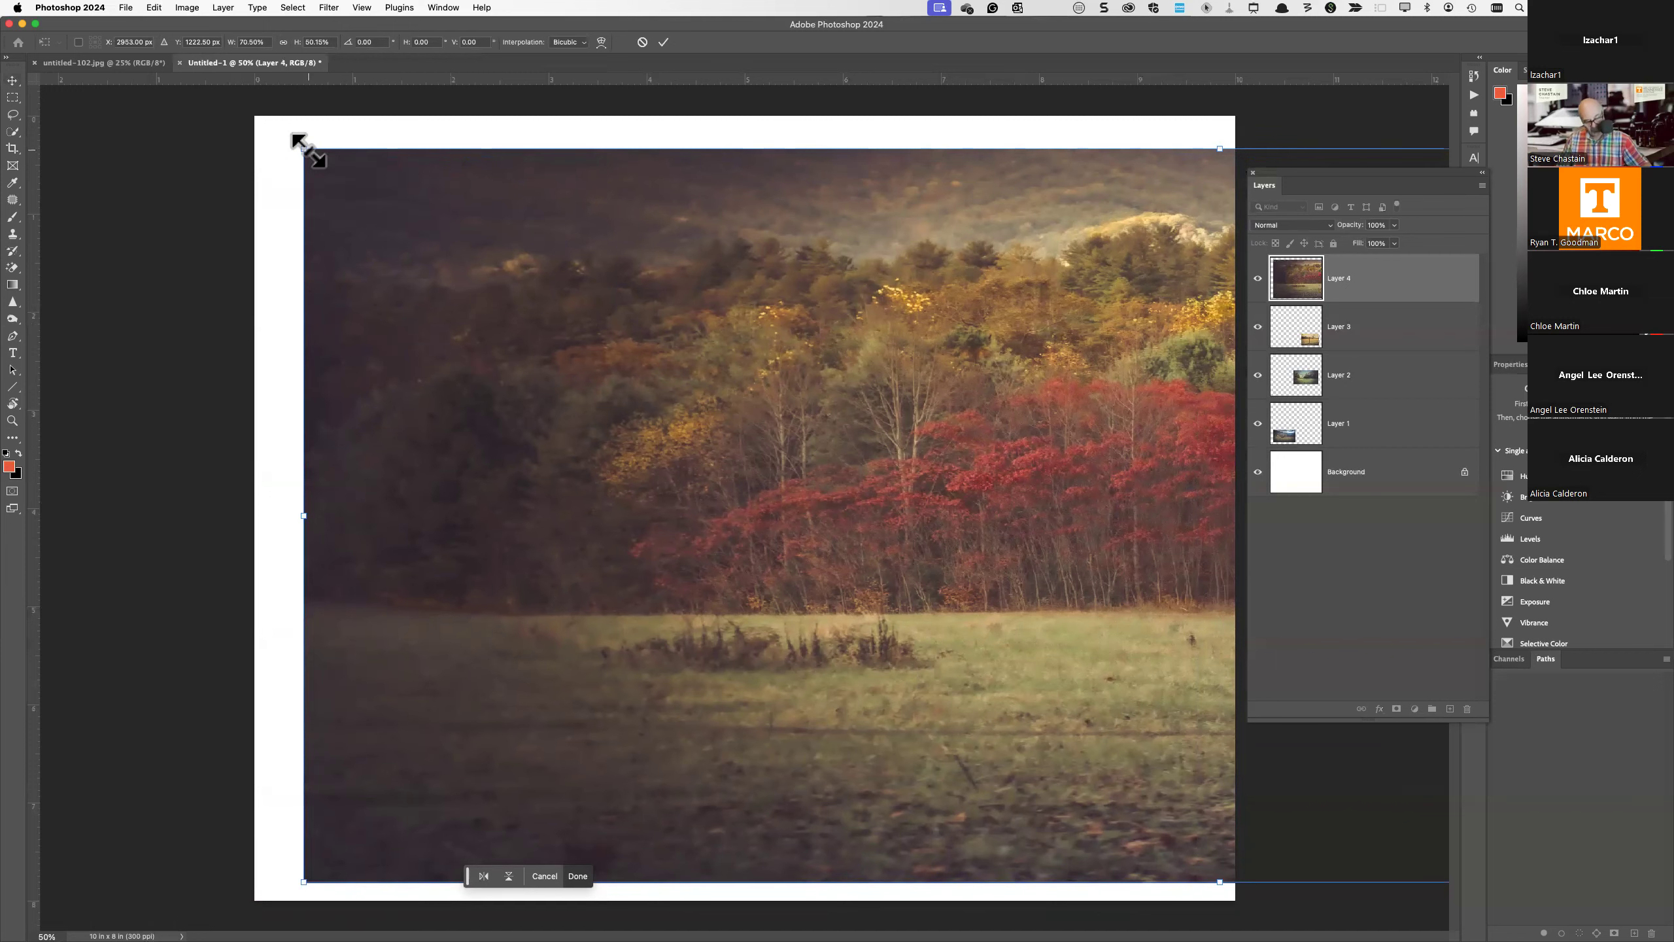
drag(310, 153, 1019, 788)
drag(1183, 565, 319, 253)
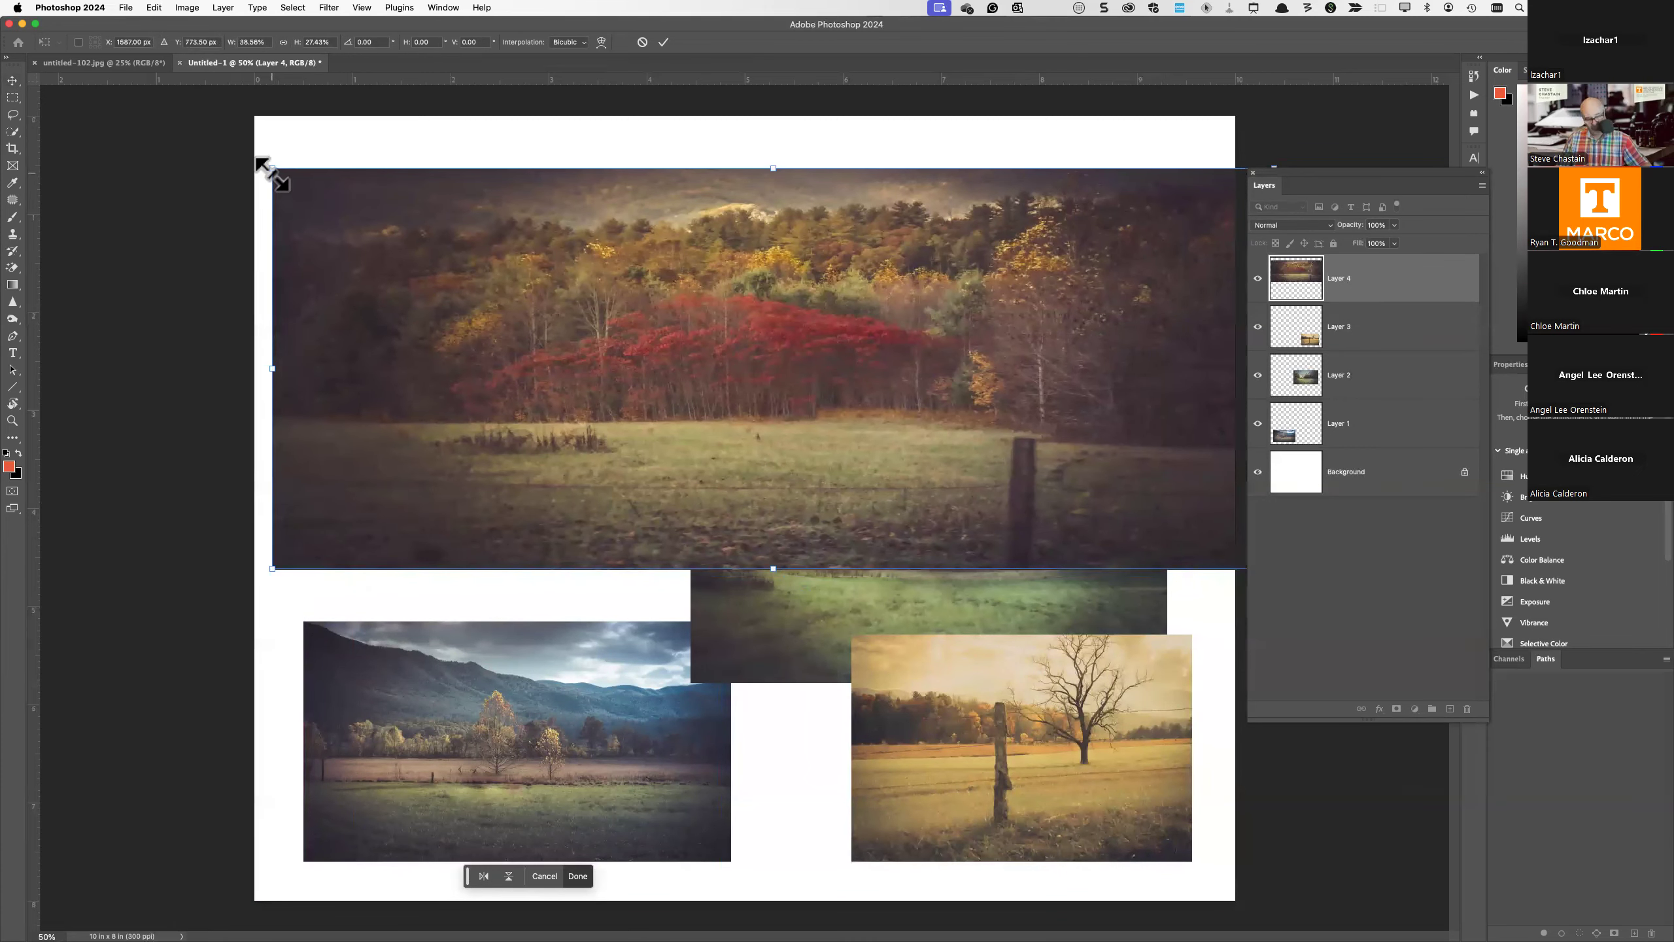
drag(271, 172, 900, 509)
drag(1065, 509, 431, 252)
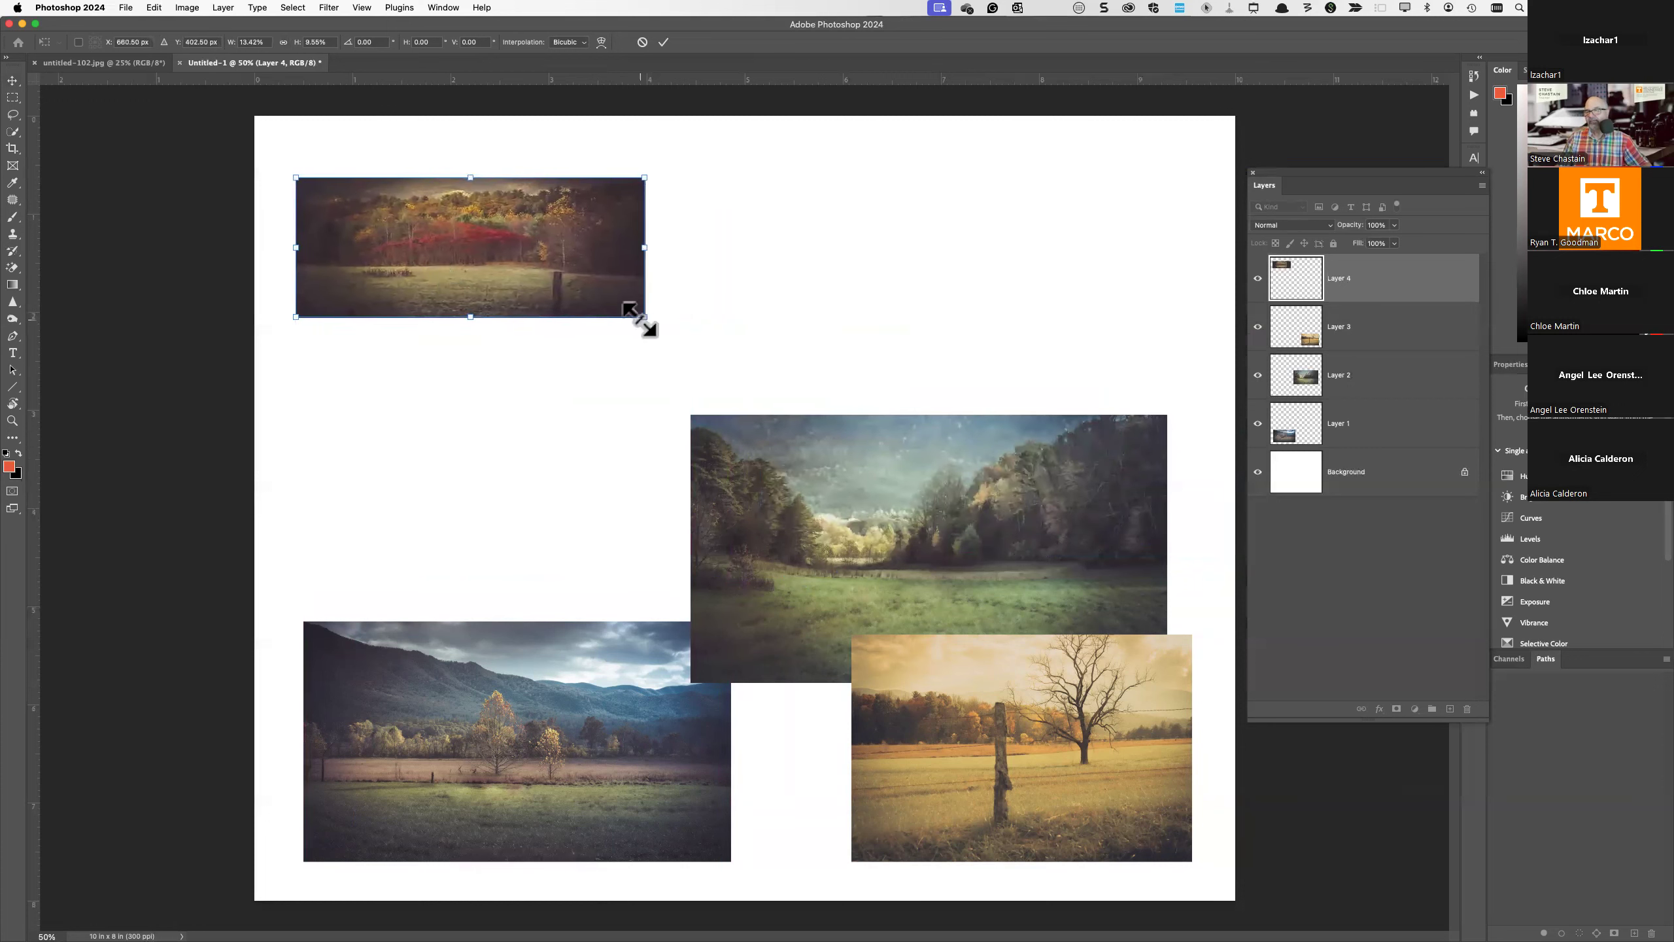
drag(643, 320, 824, 459)
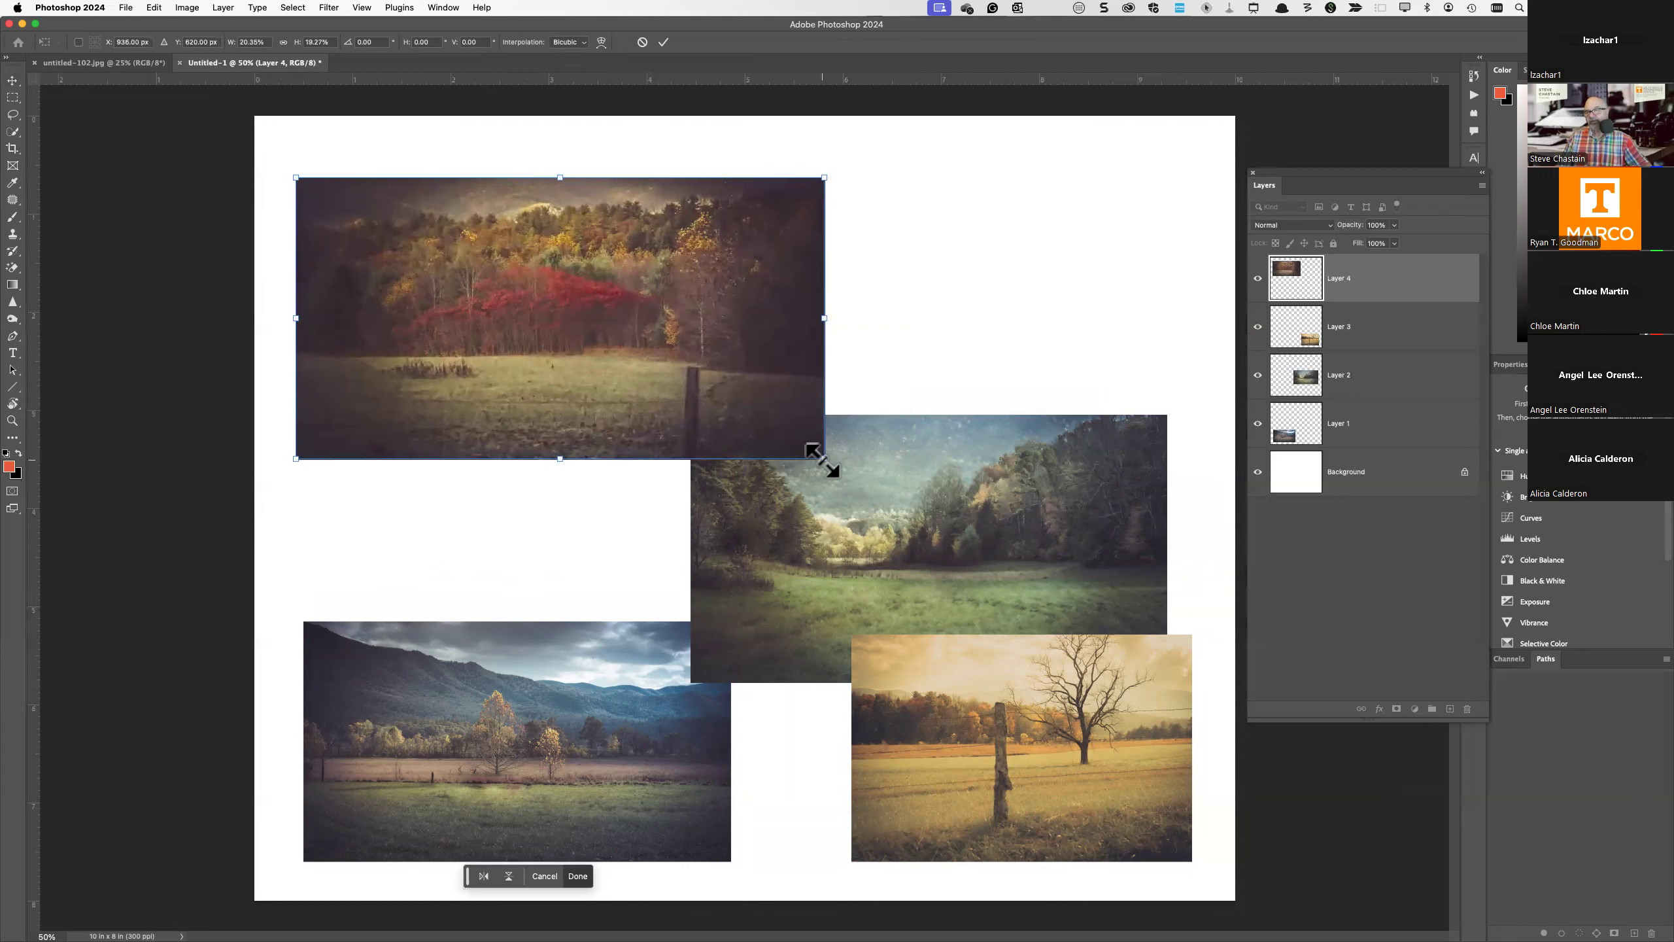
click(1075, 290)
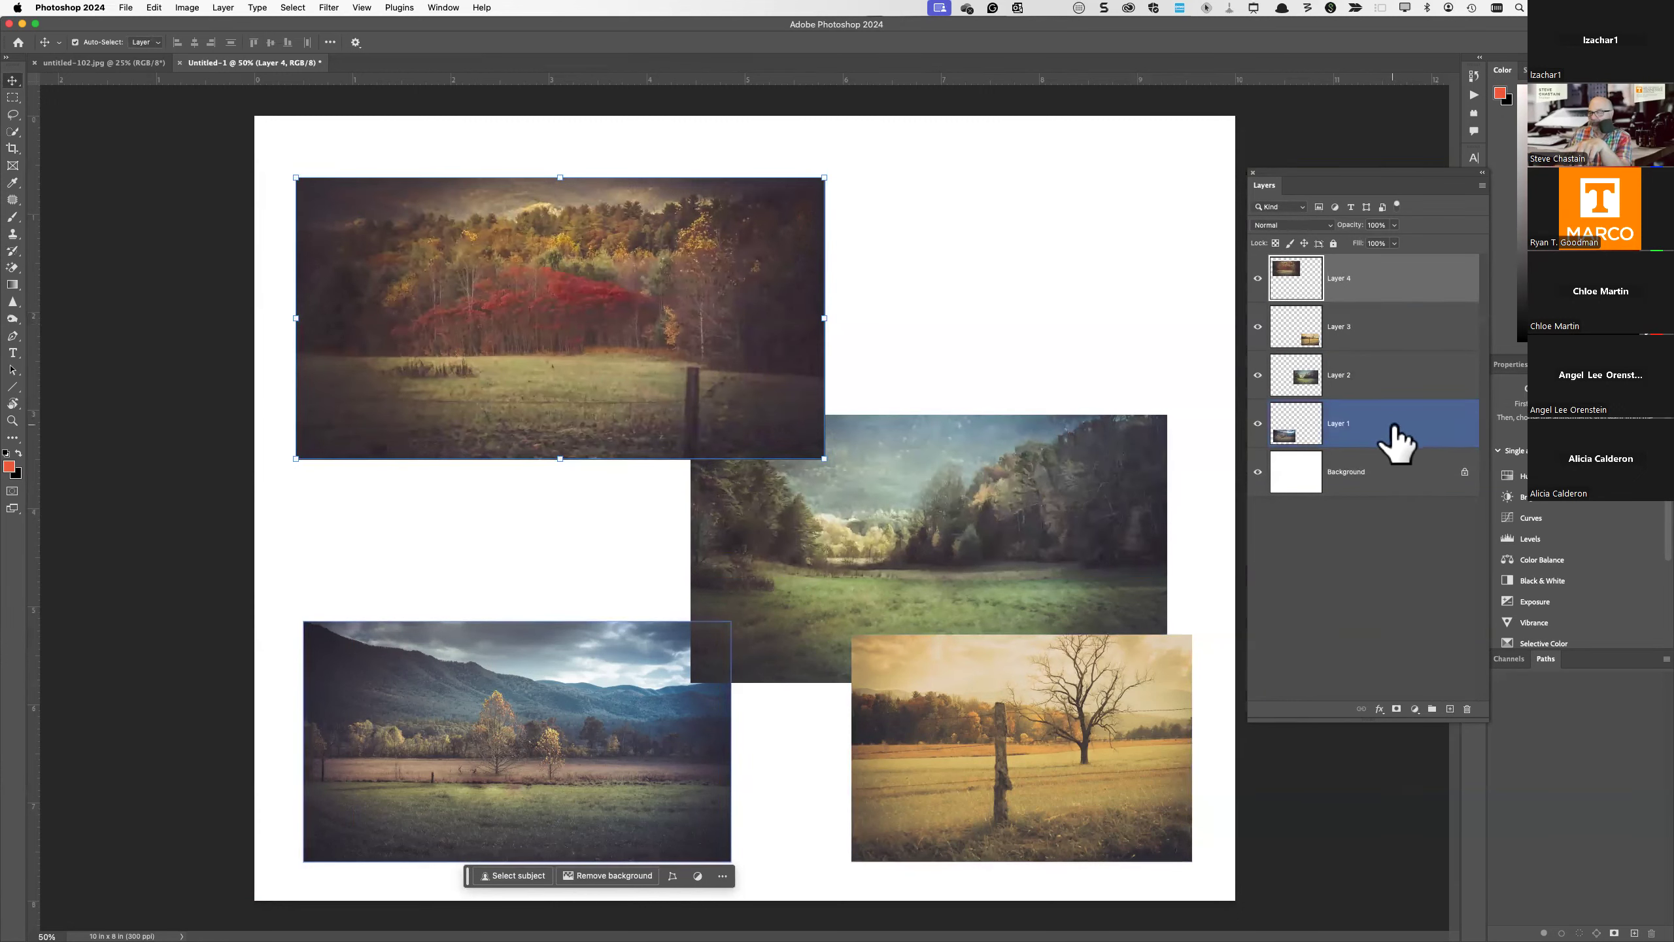
- Bring Layer 1 to the top of the layer stack and spread the four photos into two staggered, left-aligned columns on the canvas
drag(1394, 436, 1389, 271)
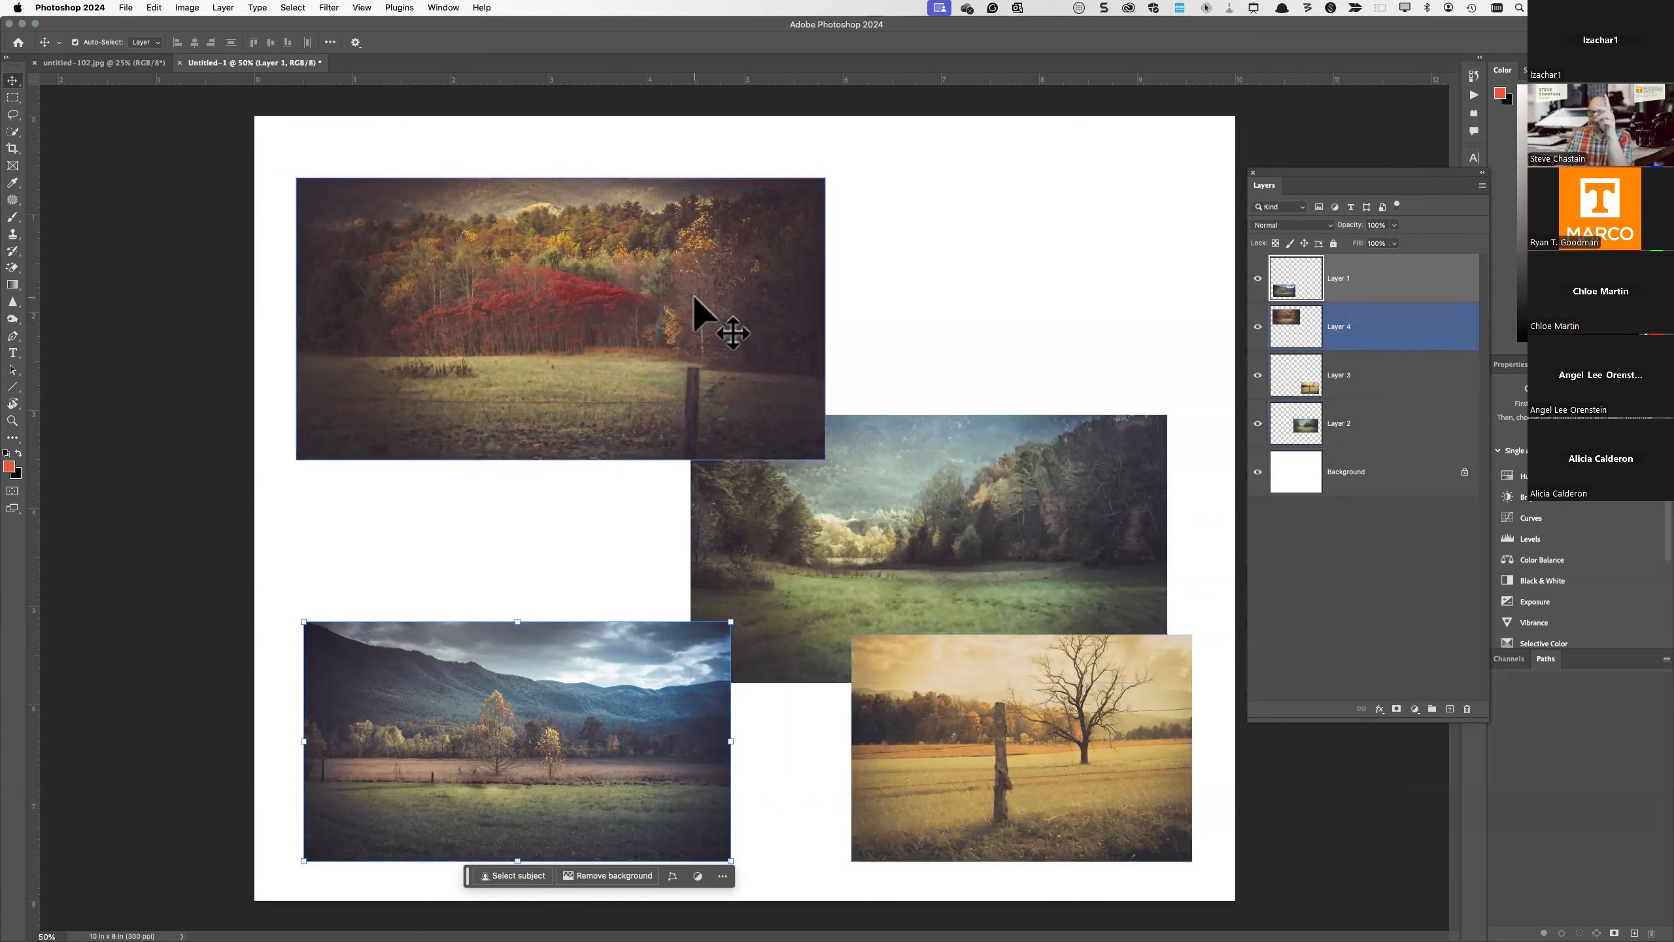
drag(695, 299, 672, 256)
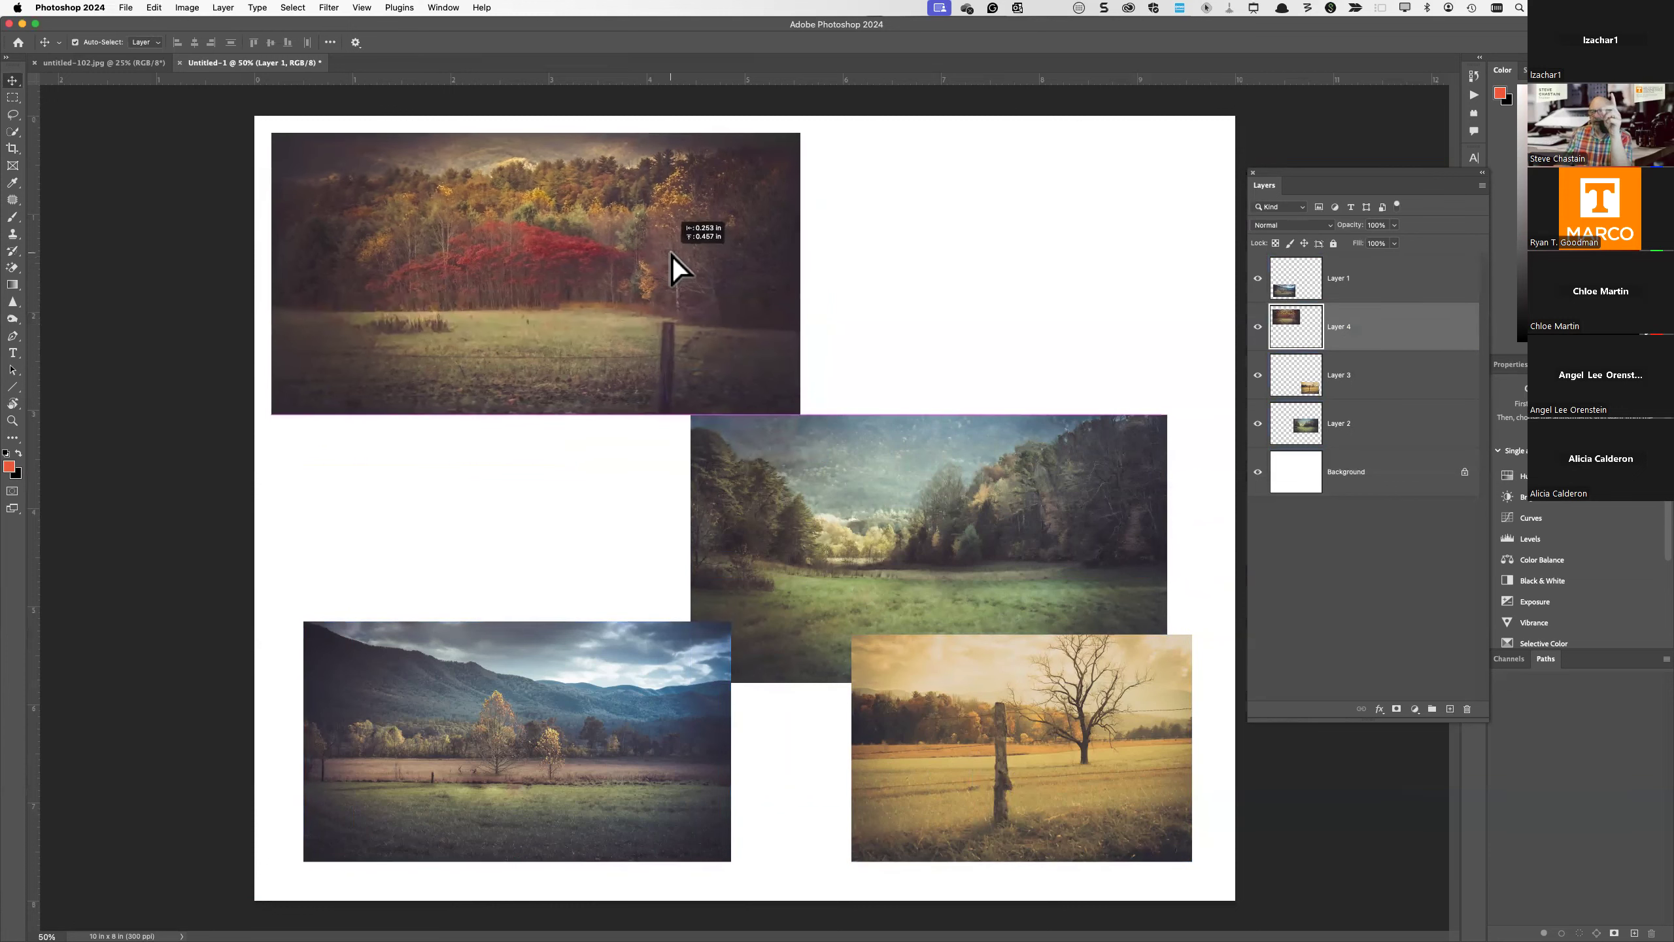
click(884, 499)
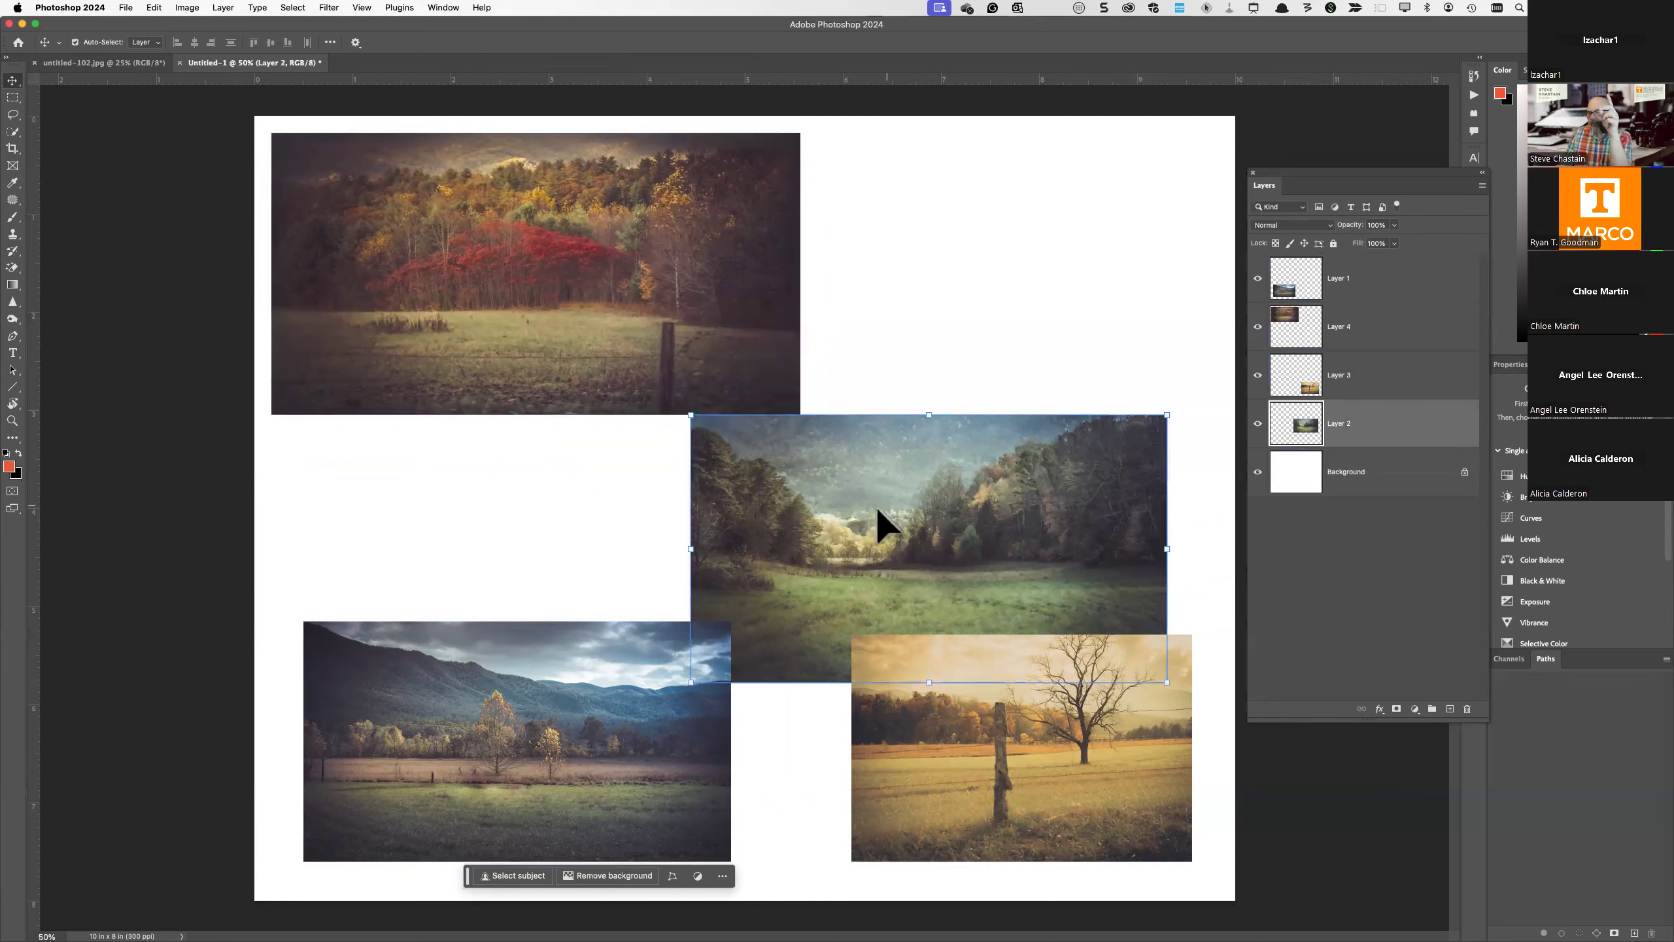
drag(864, 508, 889, 403)
drag(589, 765, 561, 595)
drag(1018, 772, 887, 759)
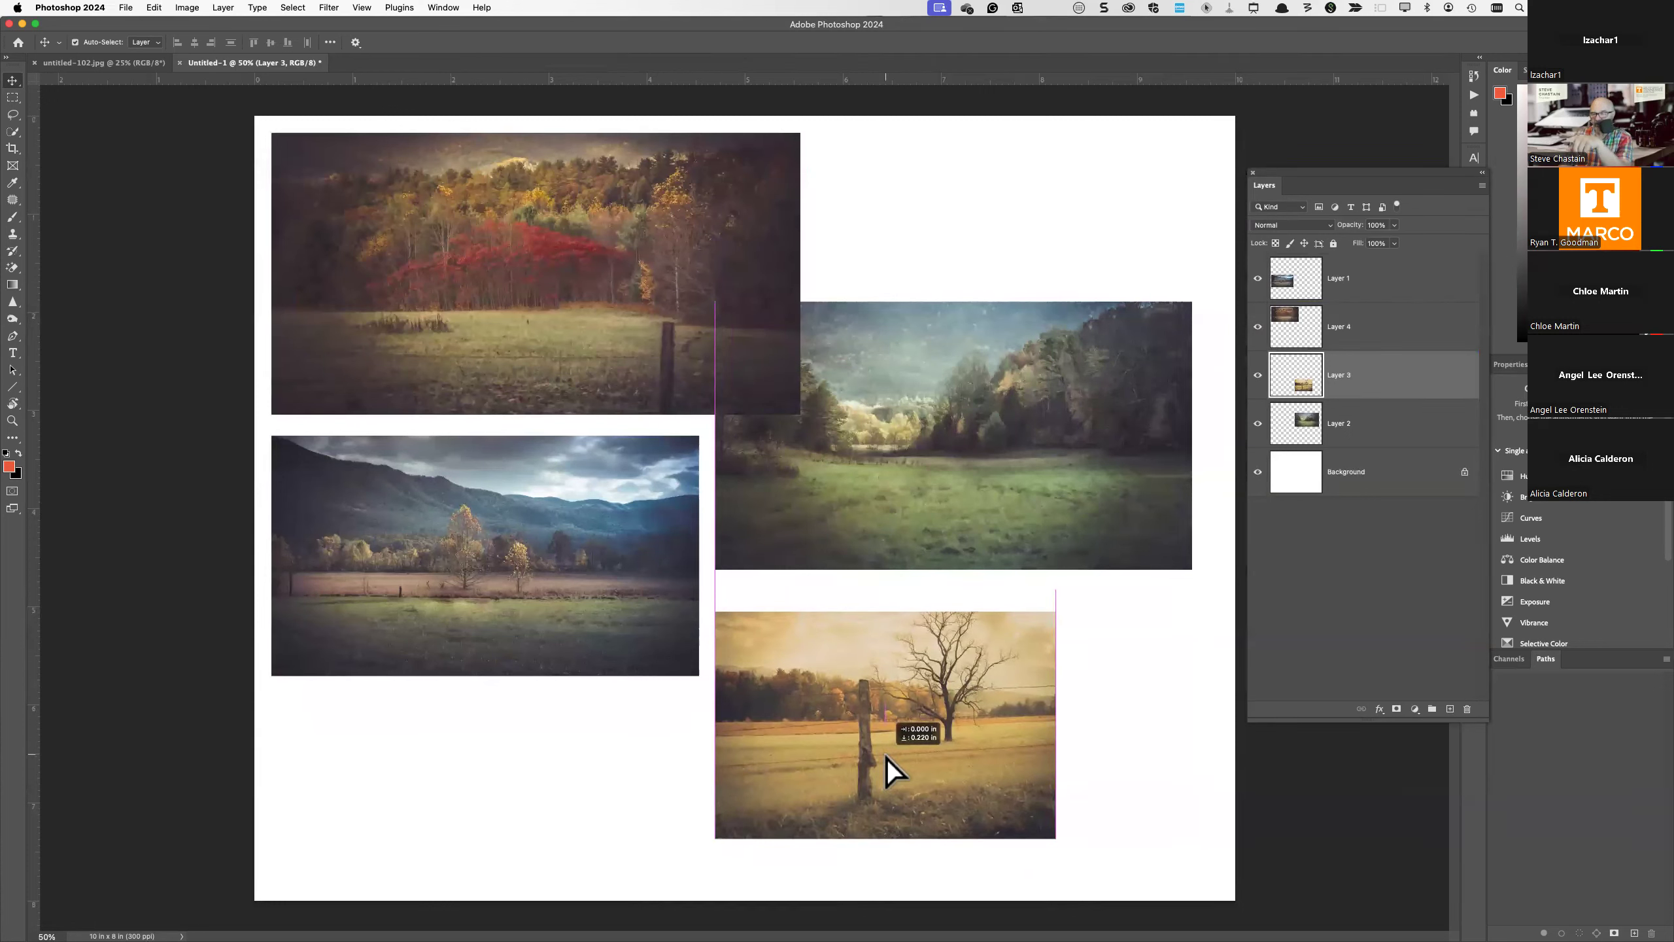
drag(887, 759, 886, 759)
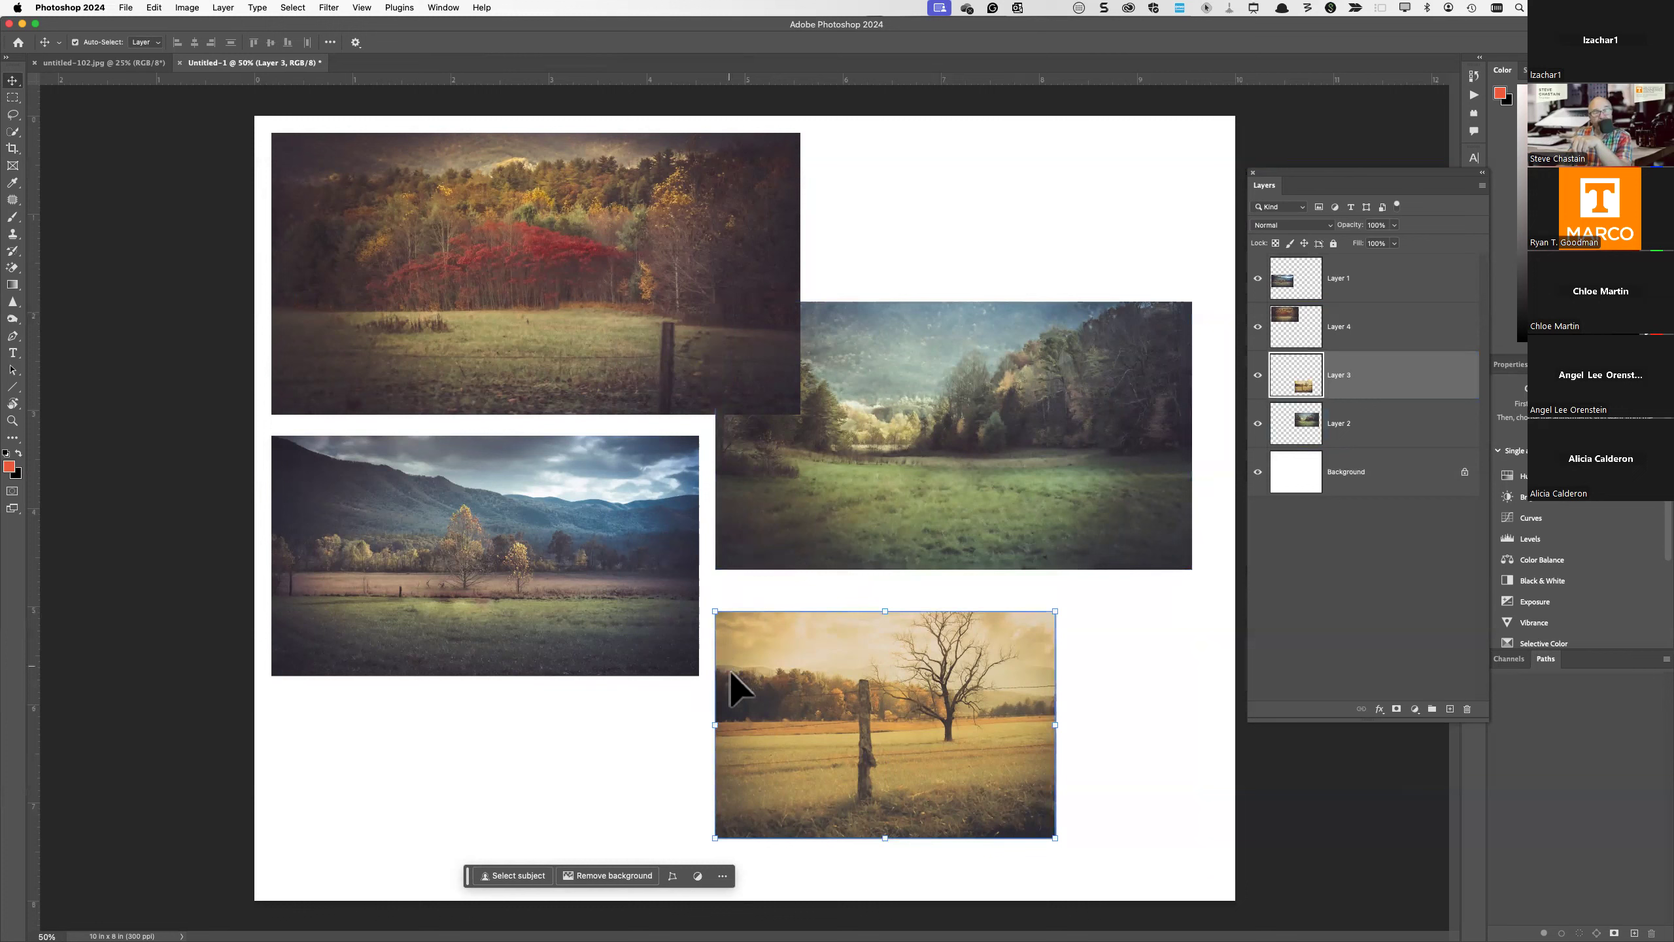
- Shift the mountain photo slightly to the right and scale it down to about 3 in wide
drag(460, 583, 588, 594)
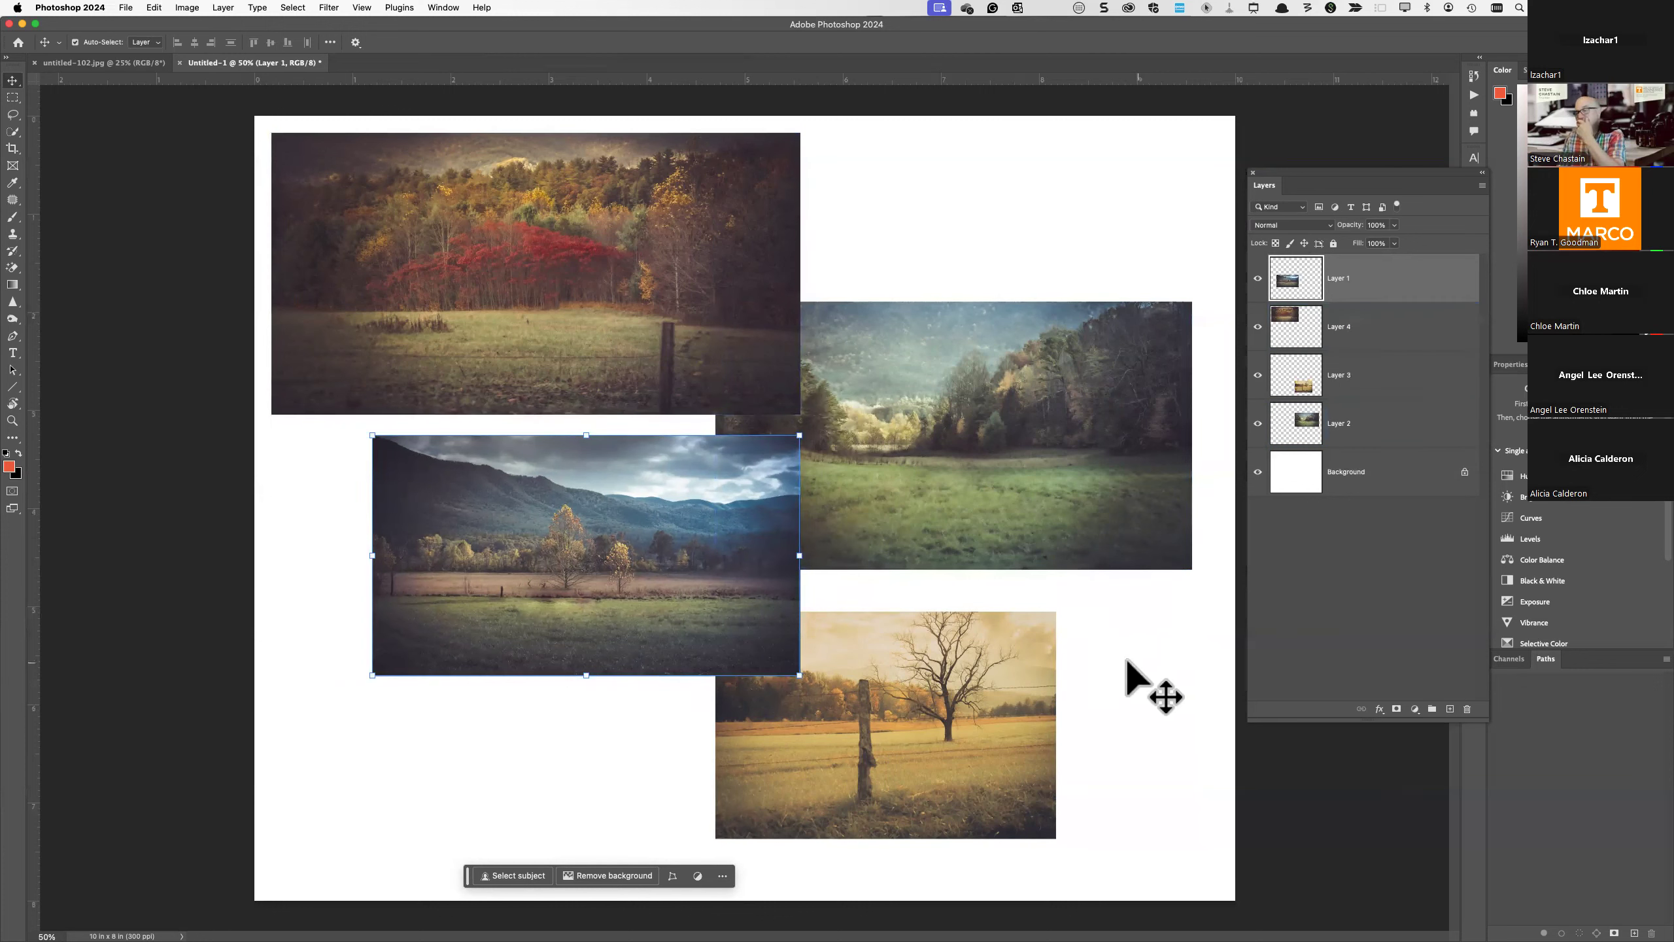
drag(648, 575, 579, 574)
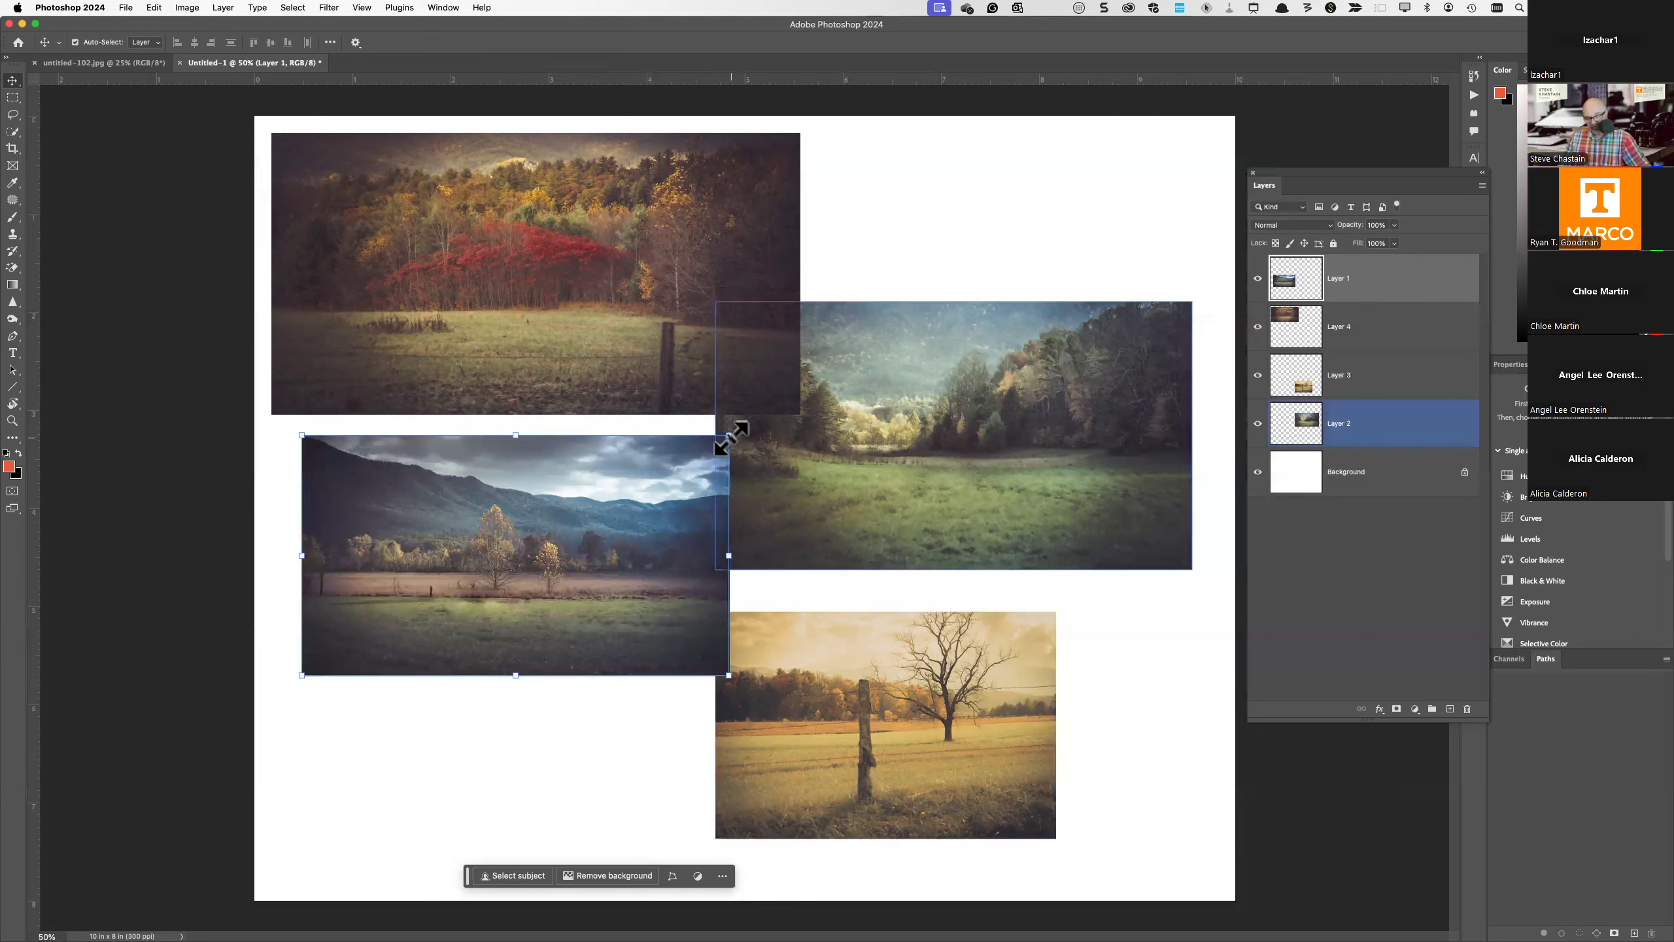
drag(731, 439, 601, 527)
key(Return)
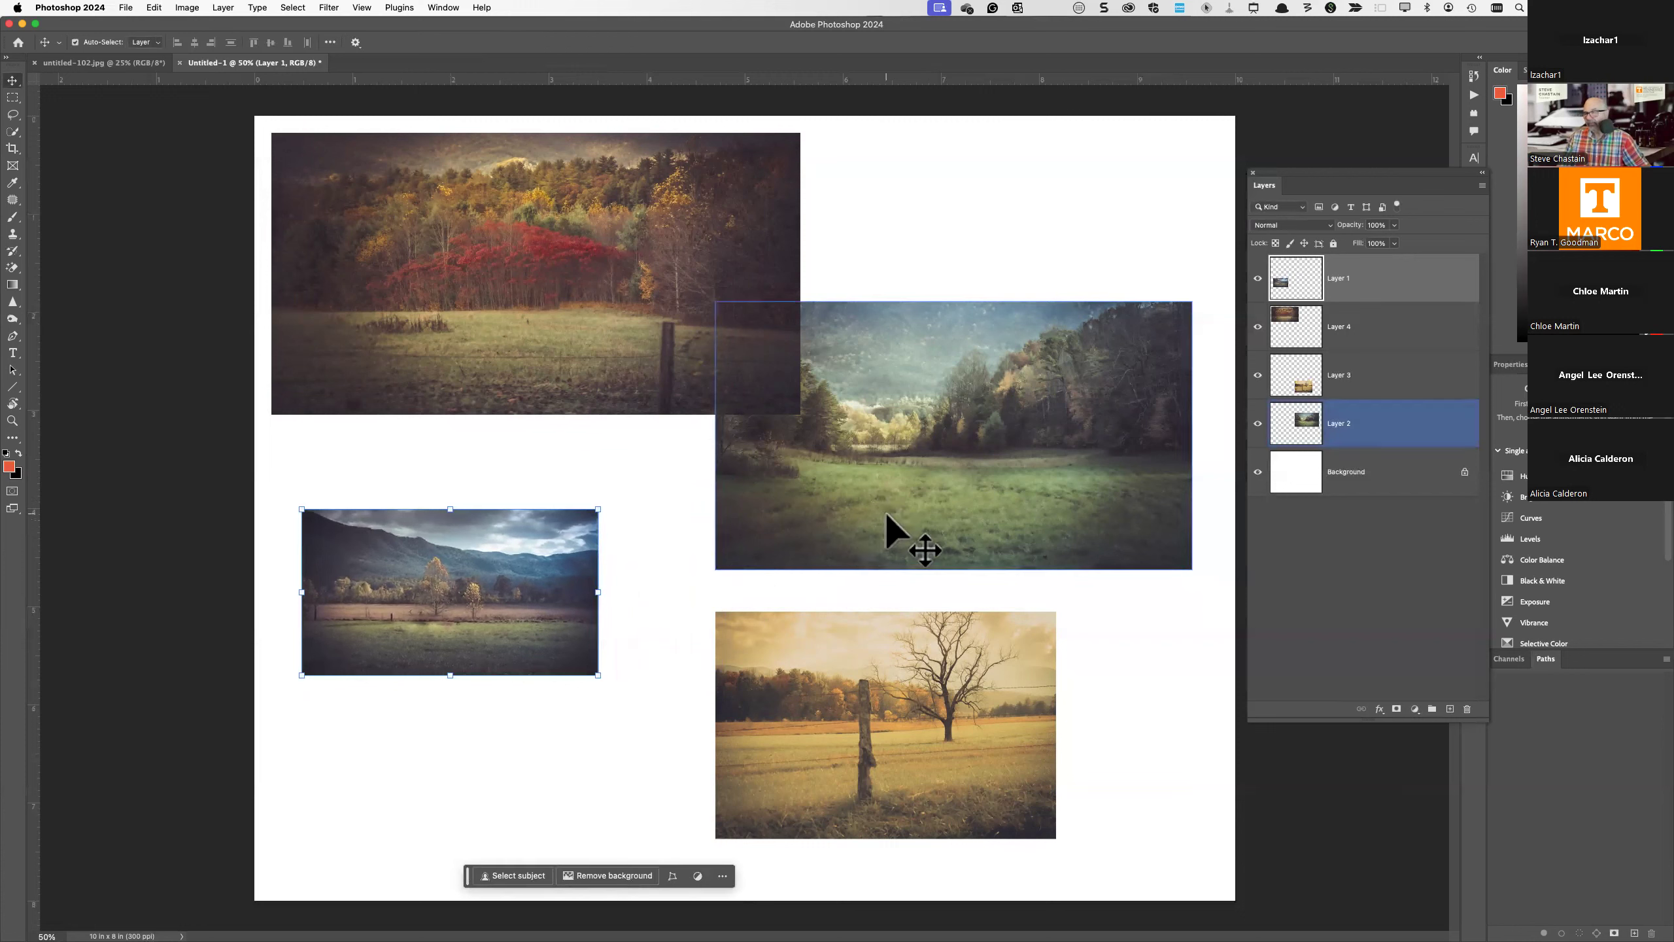
- Scale the meadow photo to about 74% and place it right of the red-tree photo with their top edges aligned
click(884, 510)
drag(715, 568, 839, 499)
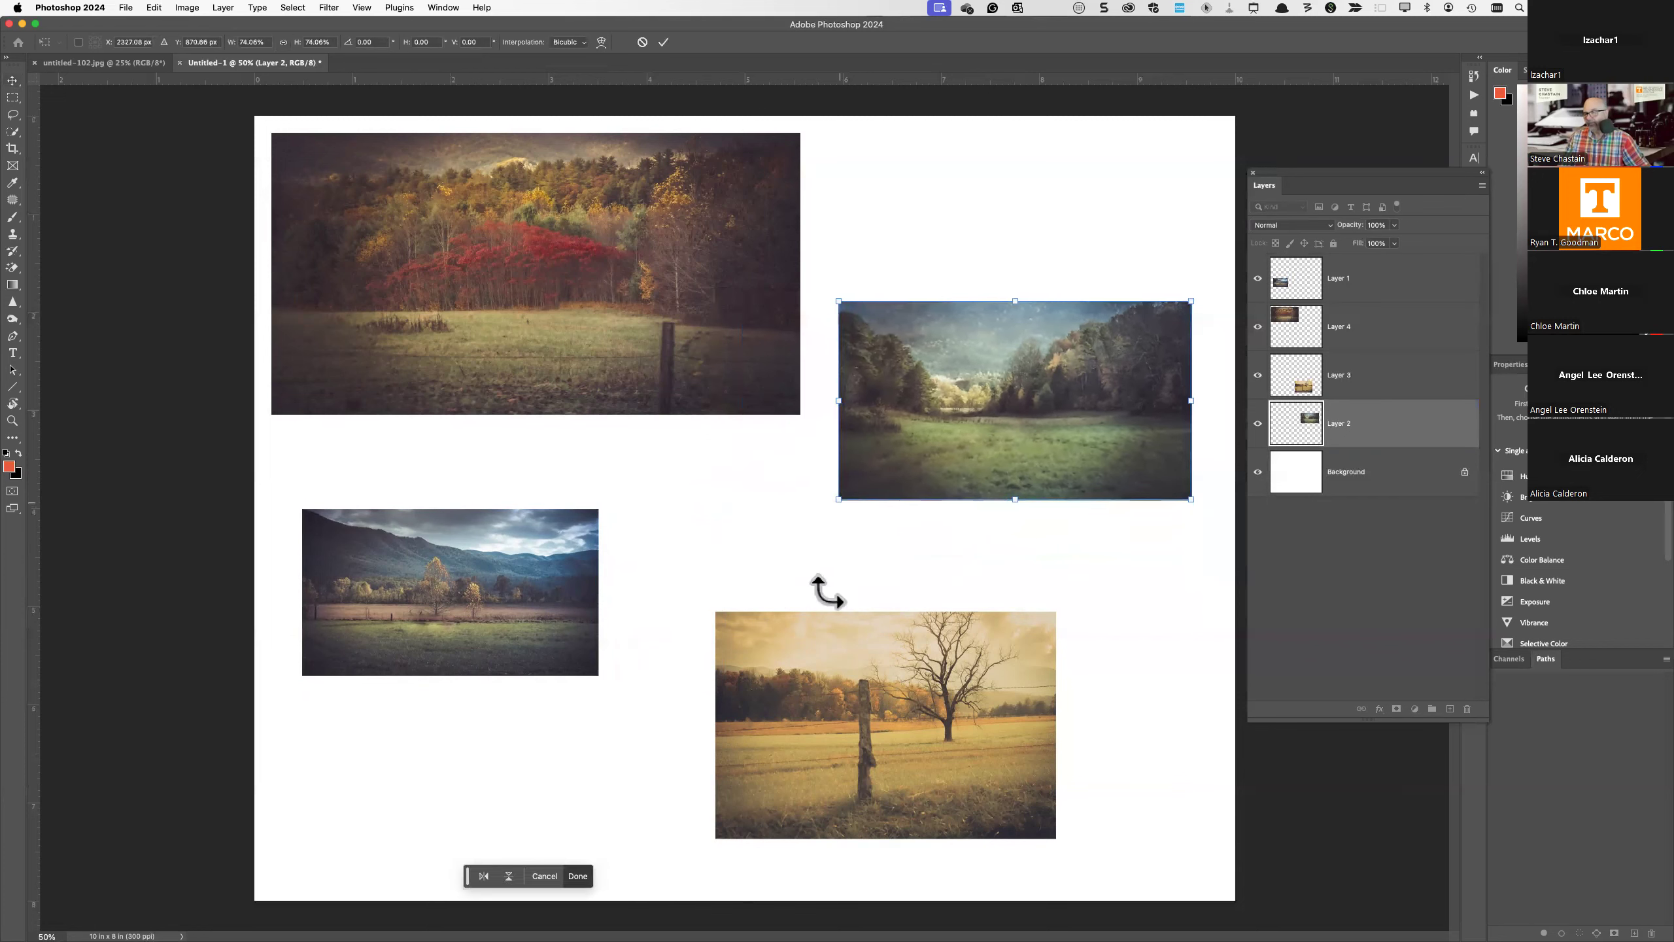
drag(1028, 384, 1003, 218)
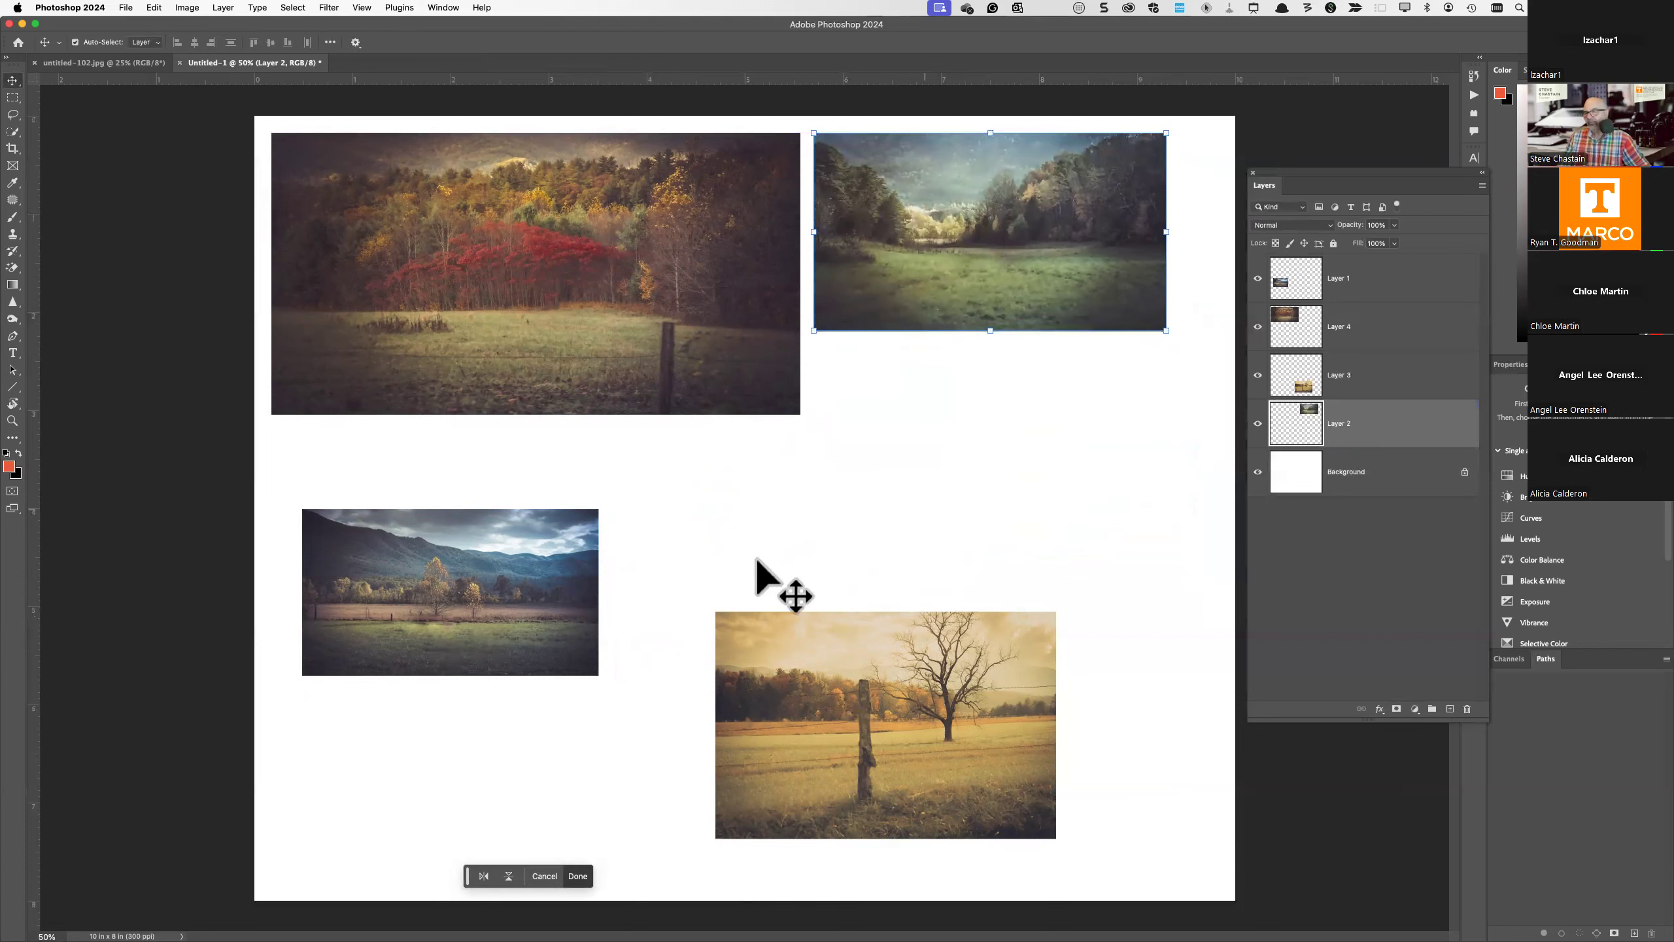
- Place the mountain photo below the meadow photo, left edges aligned, and enlarge it to match the meadow photo's width
click(489, 571)
drag(482, 572, 996, 427)
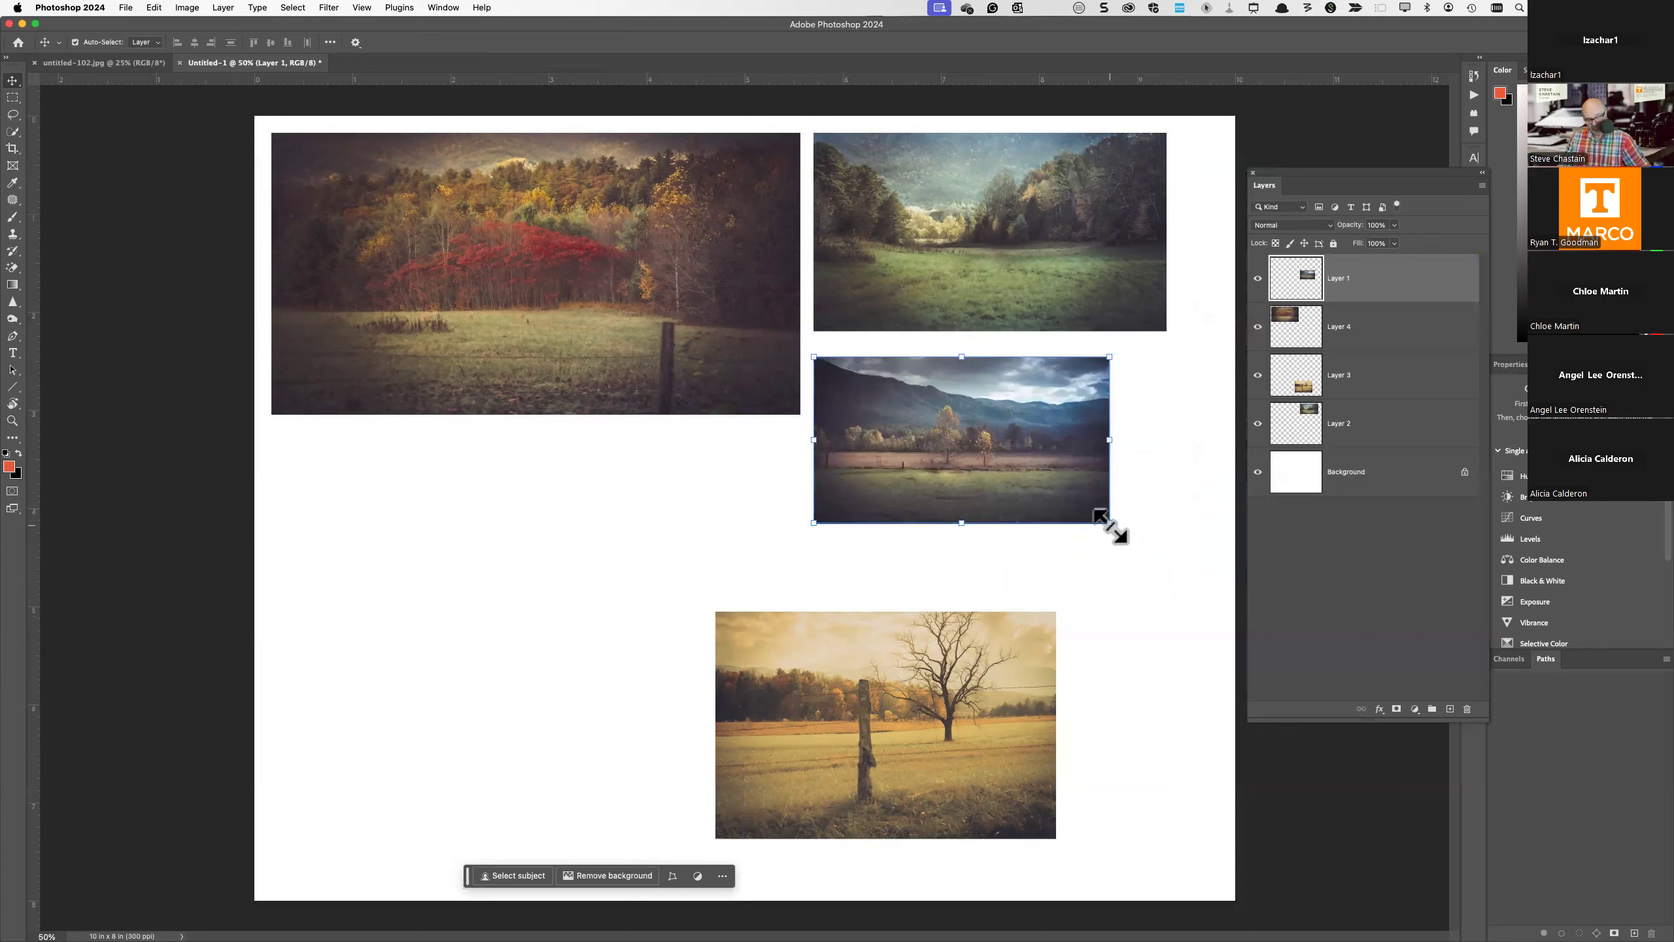
drag(1111, 525, 1163, 560)
key(Return)
- Place the sepia tree photo below the mountain photo, left edges aligned, and enlarge it to about 104% to match the column's width
drag(892, 727, 1055, 703)
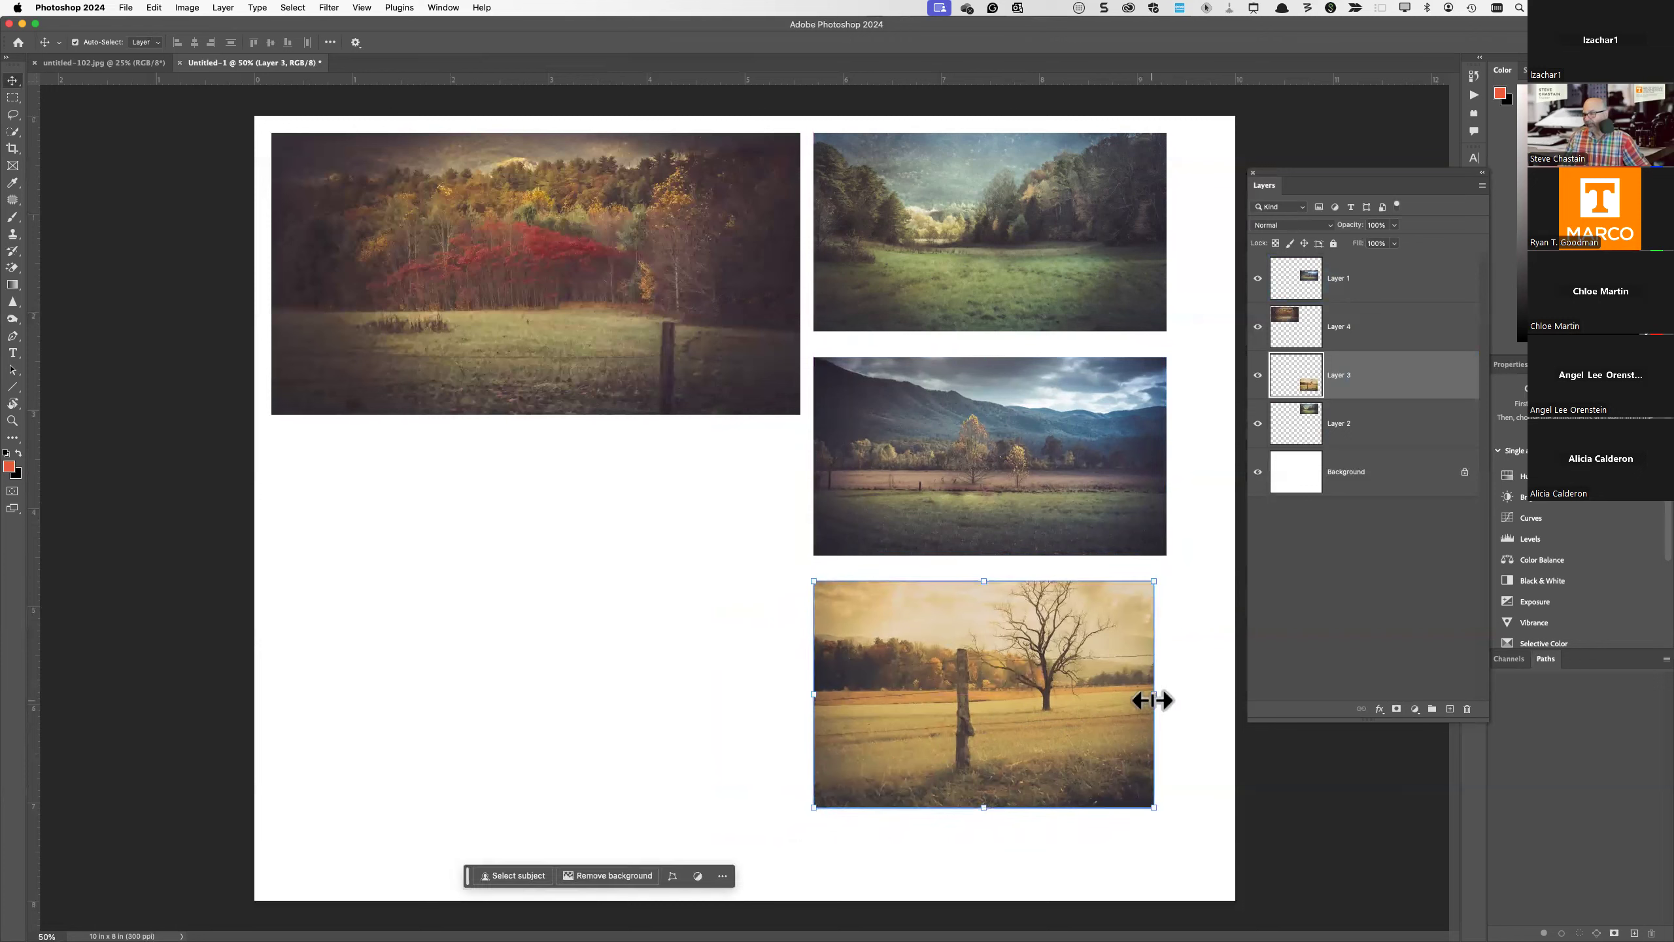
drag(1155, 699, 1165, 695)
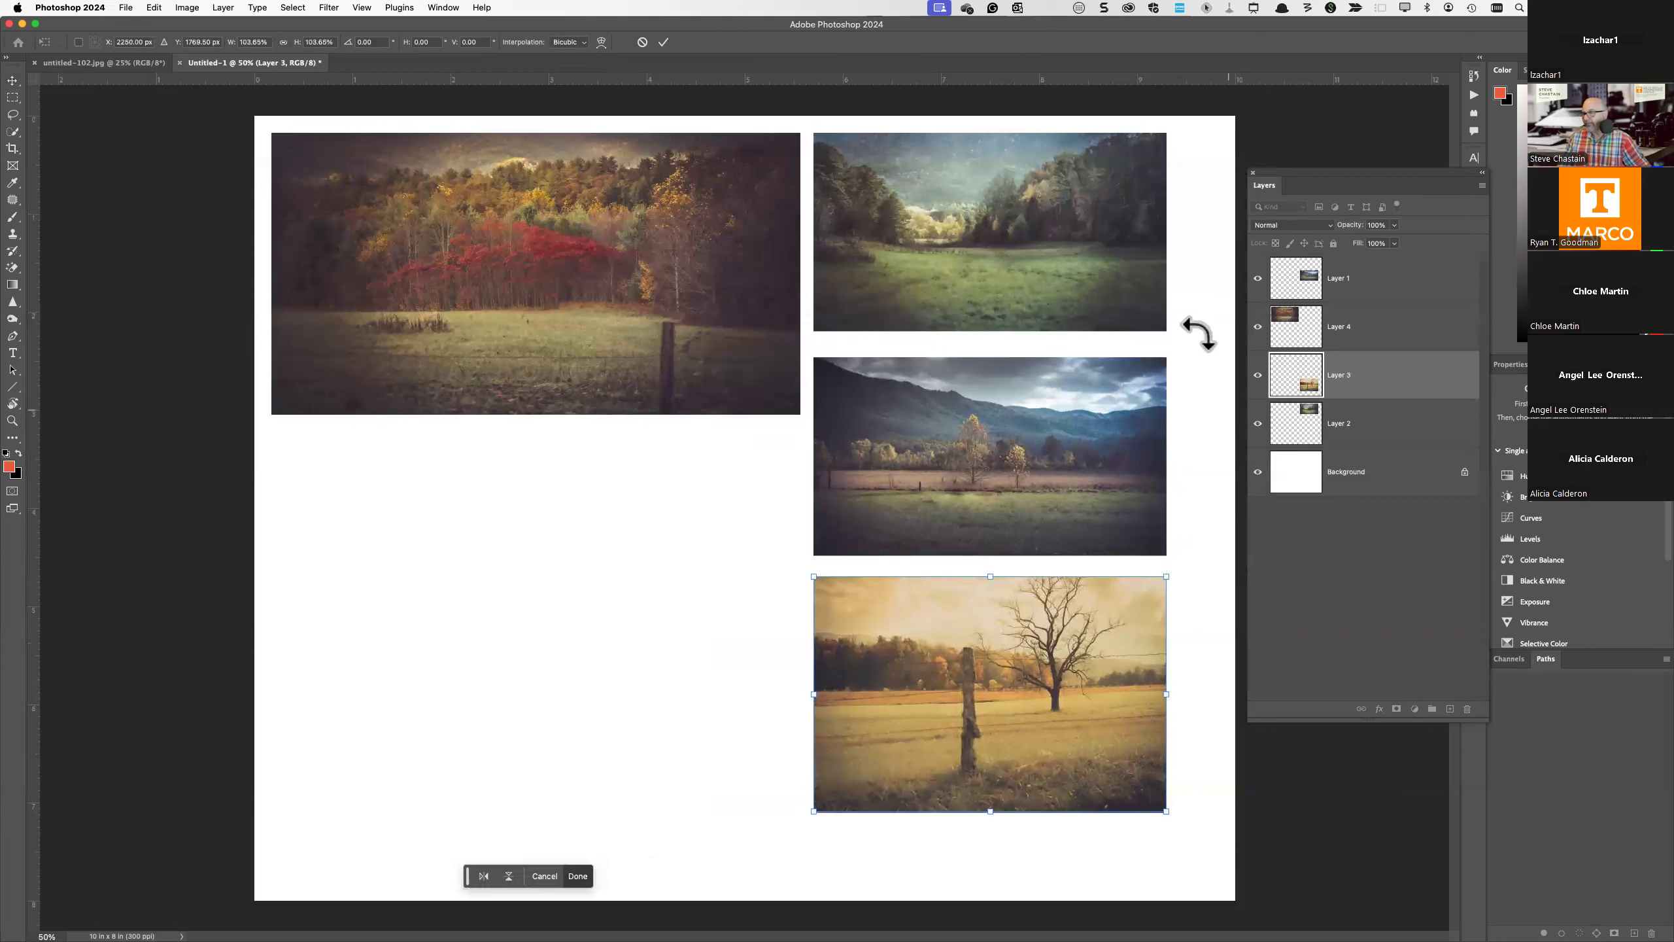
key(Return)
- Move the red-tree photo straight down beside the middle of the three-photo column and leave its layer selected
click(494, 272)
drag(495, 273, 494, 492)
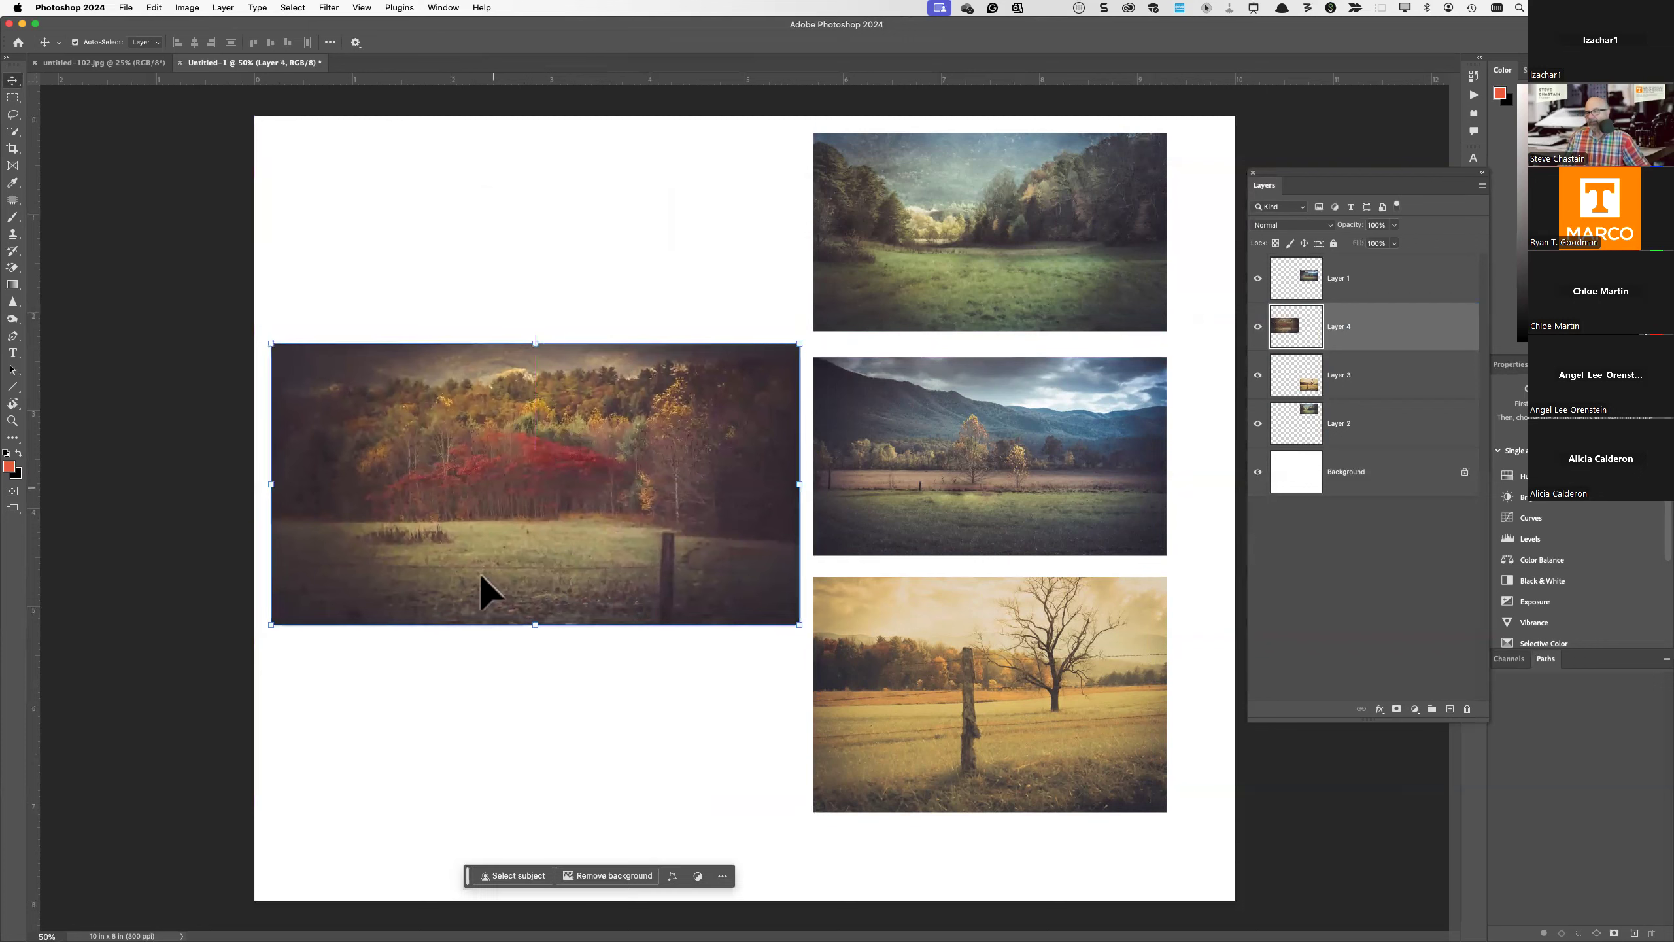
click(590, 727)
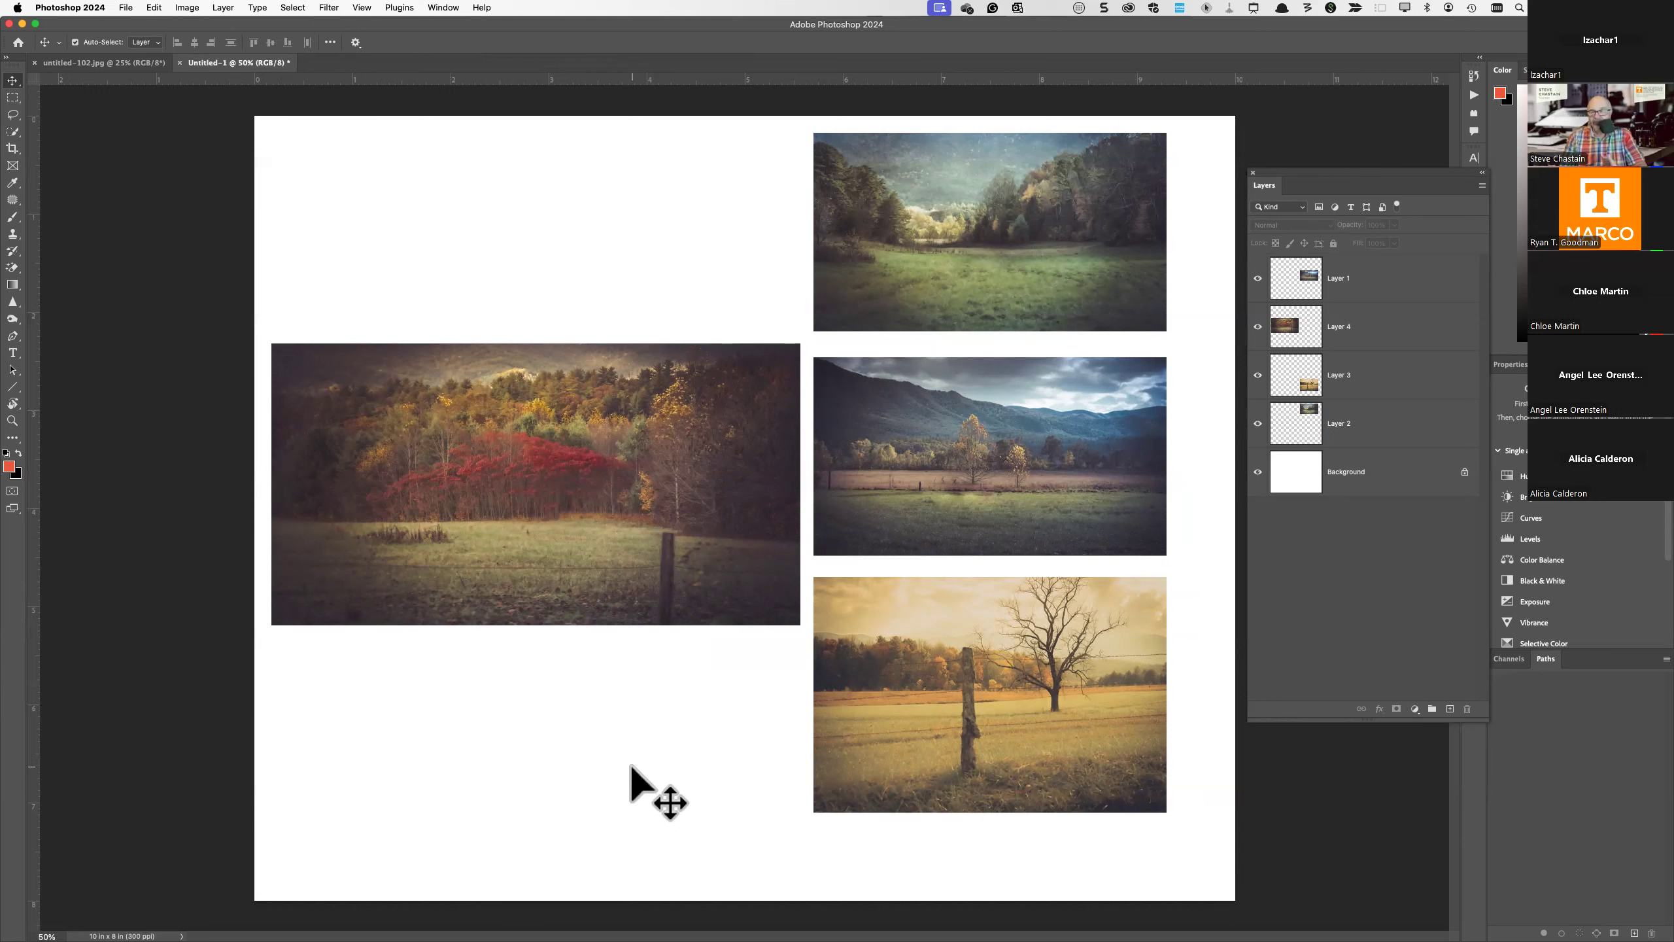
click(599, 487)
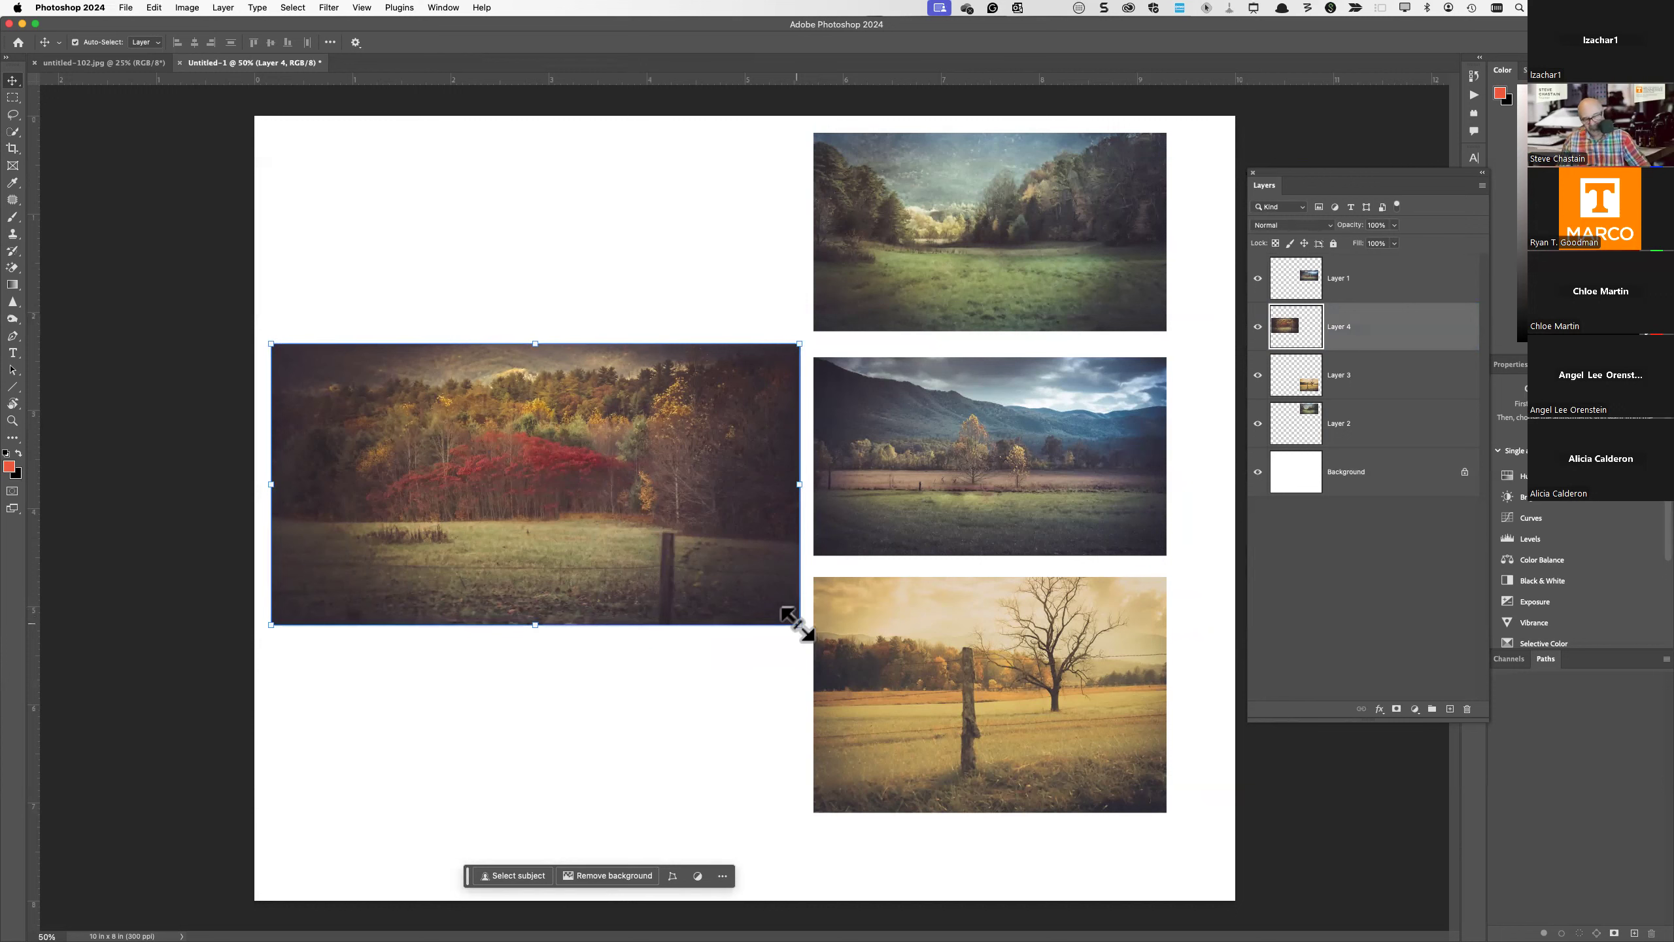
- Scale the red-tree photo down to about 95%, keeping its upper-left corner in place, to widen the gap beside the photo column
mouse_move(798, 623)
mouse_down()
mouse_move(627, 464)
mouse_move(791, 628)
mouse_move(780, 619)
mouse_up()
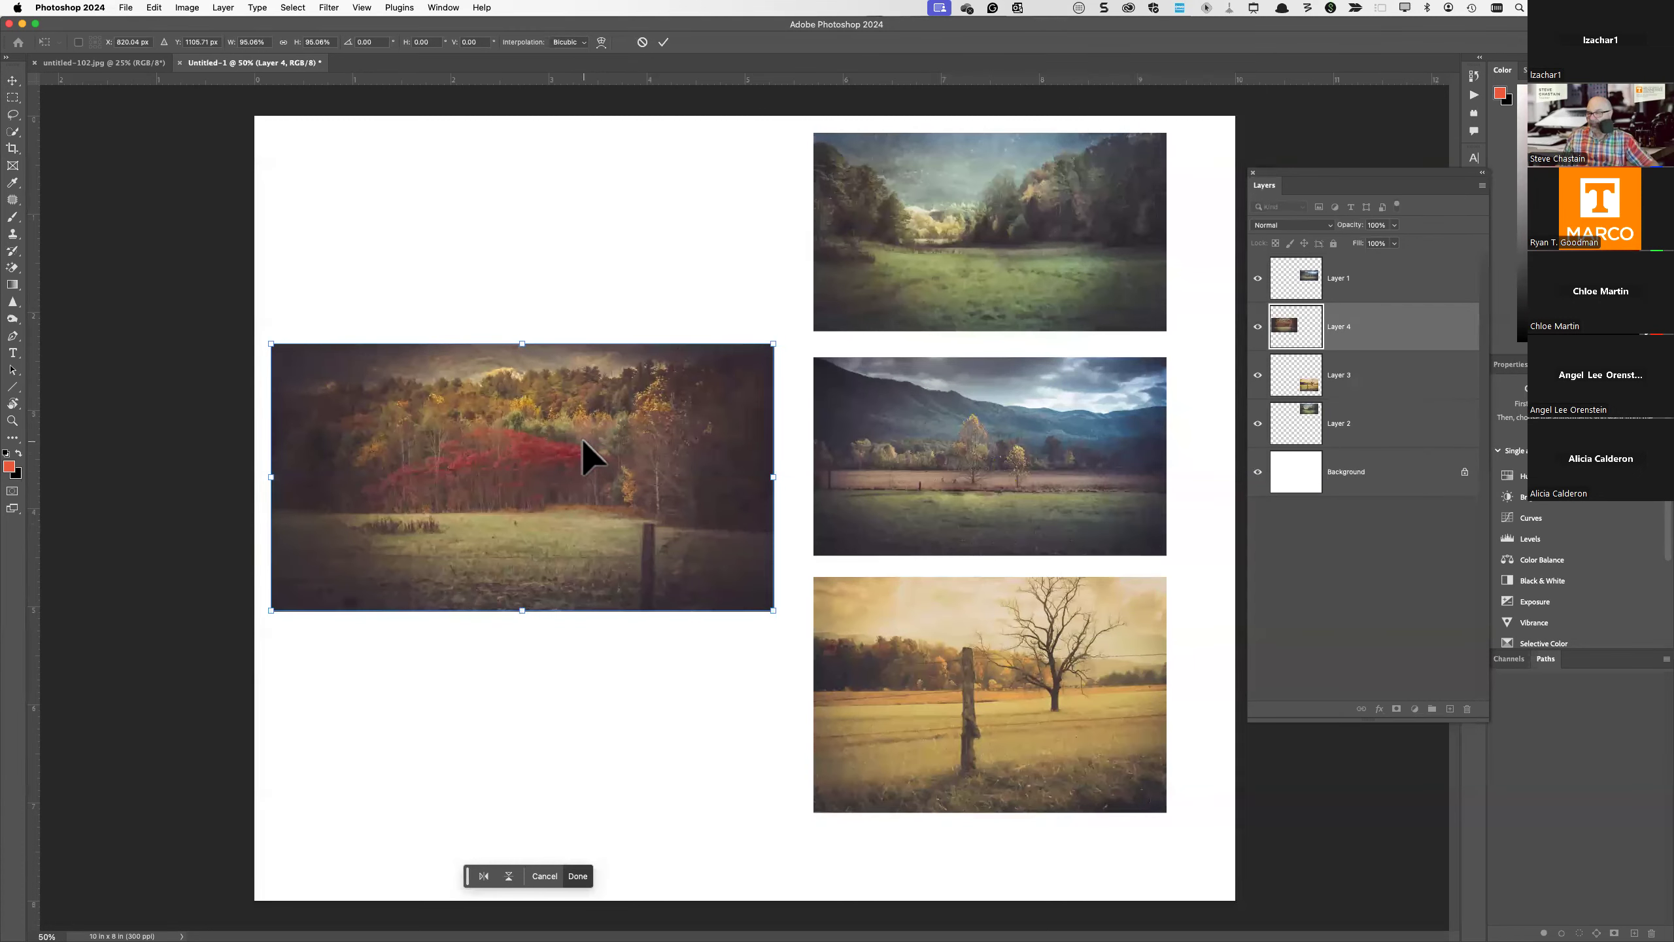
key(Return)
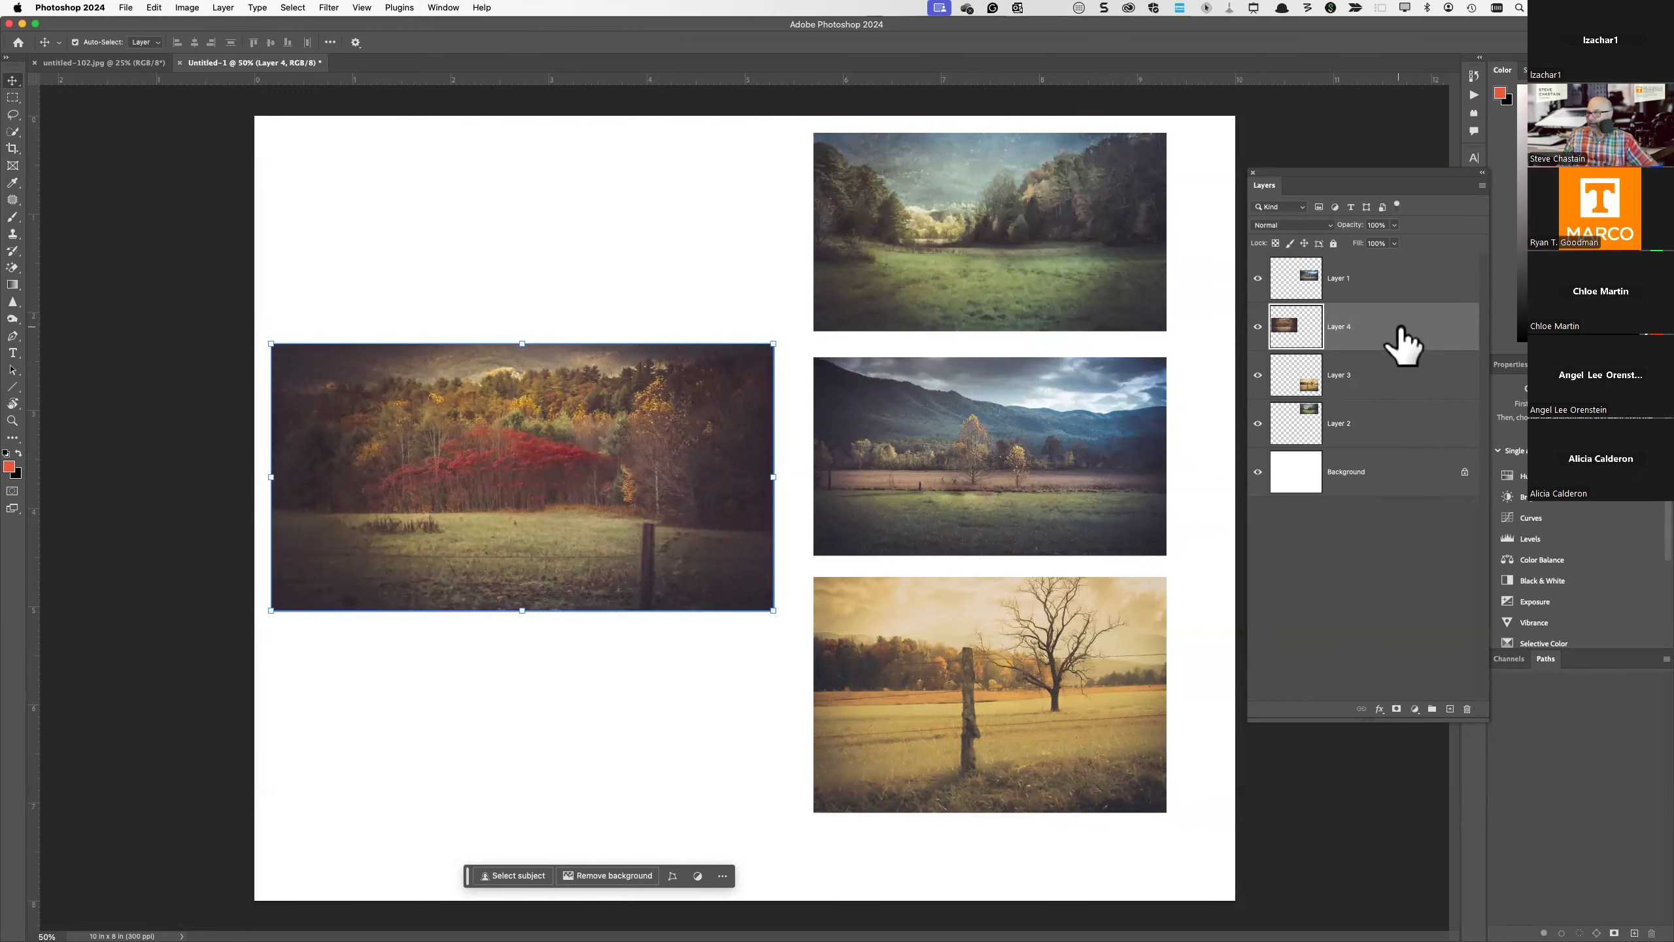
- Add a drop shadow to the red-tree photo's layer with 64% opacity, a 131° angle, an increased distance and 7% spread
double_click(1402, 341)
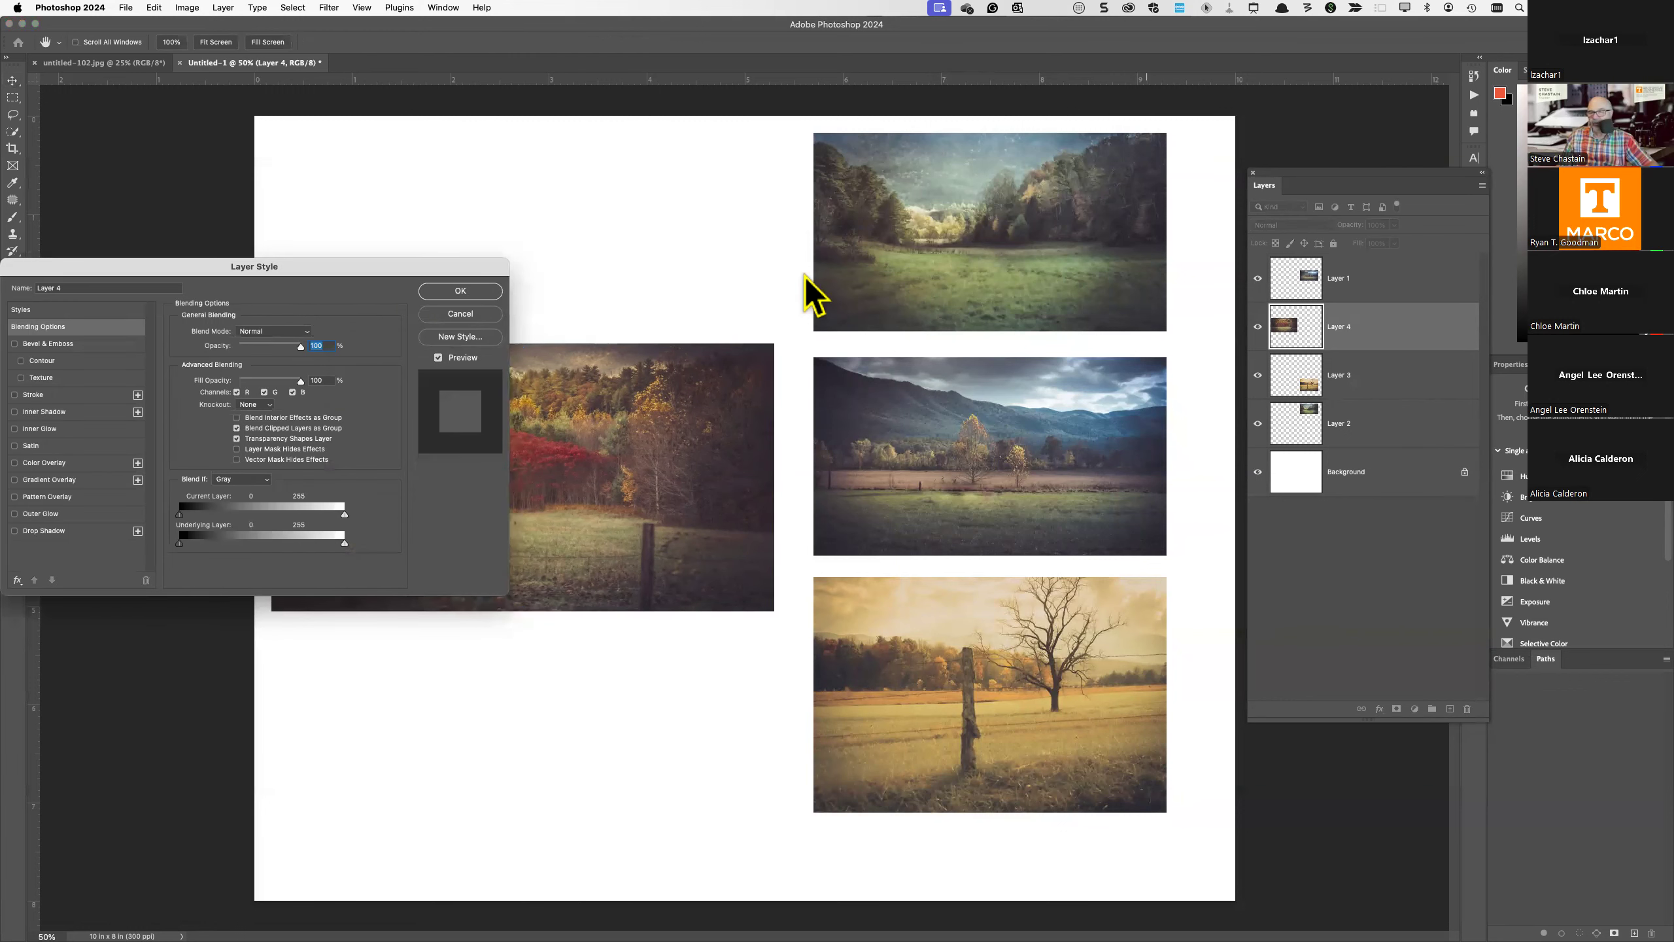
drag(232, 268, 1075, 413)
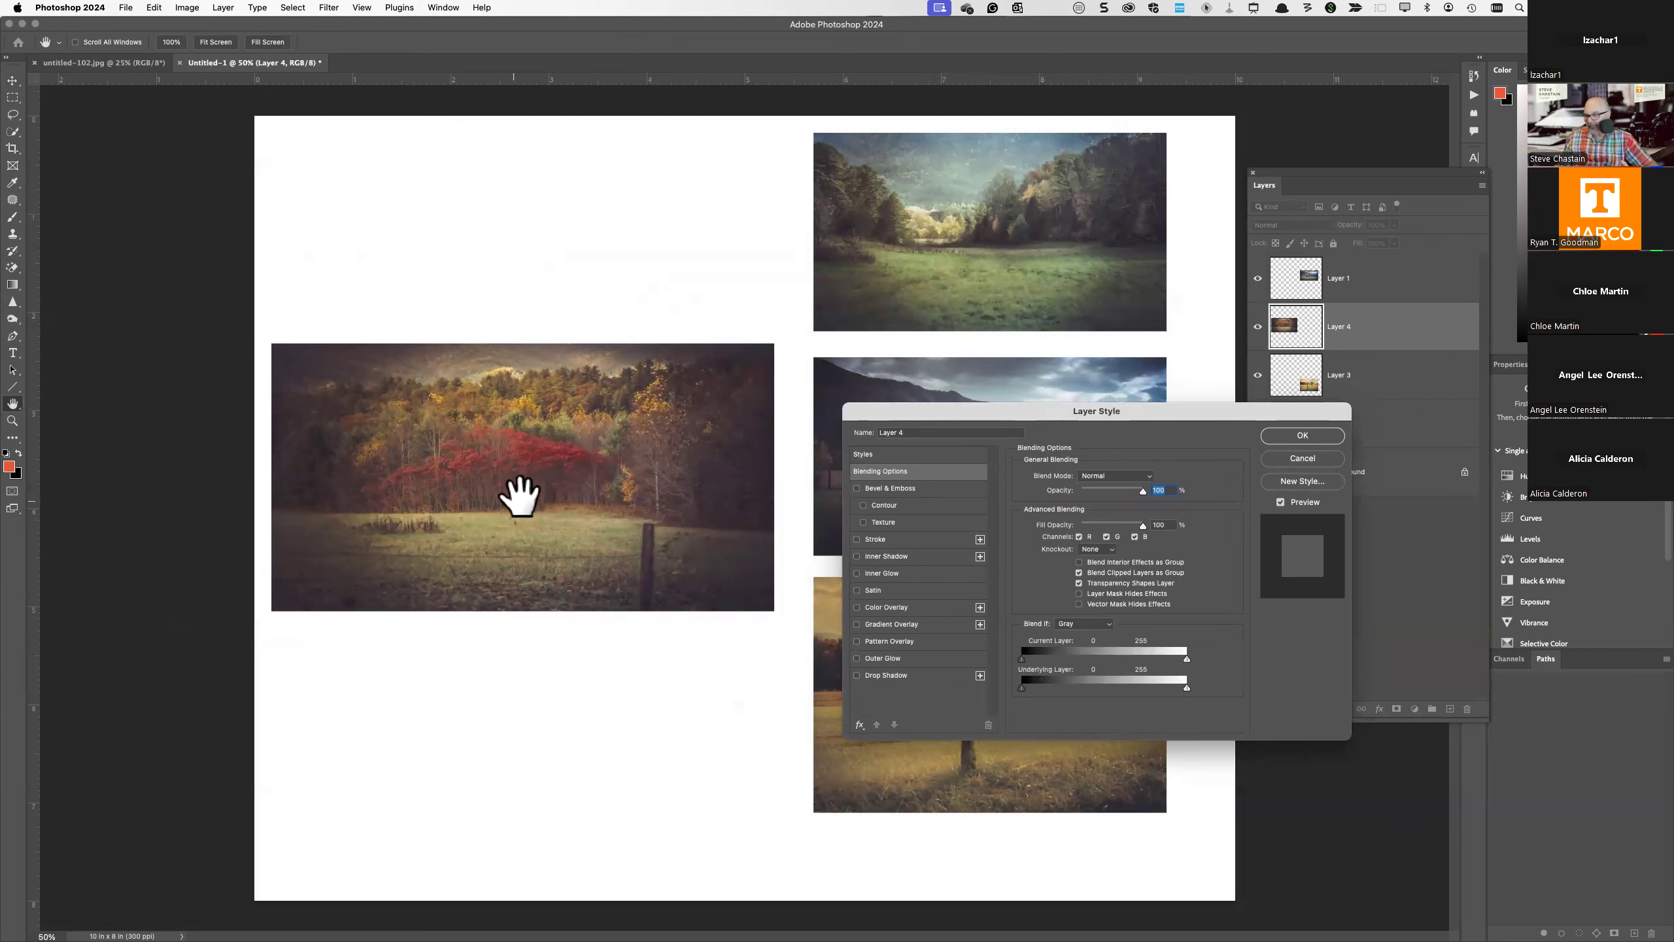
click(886, 676)
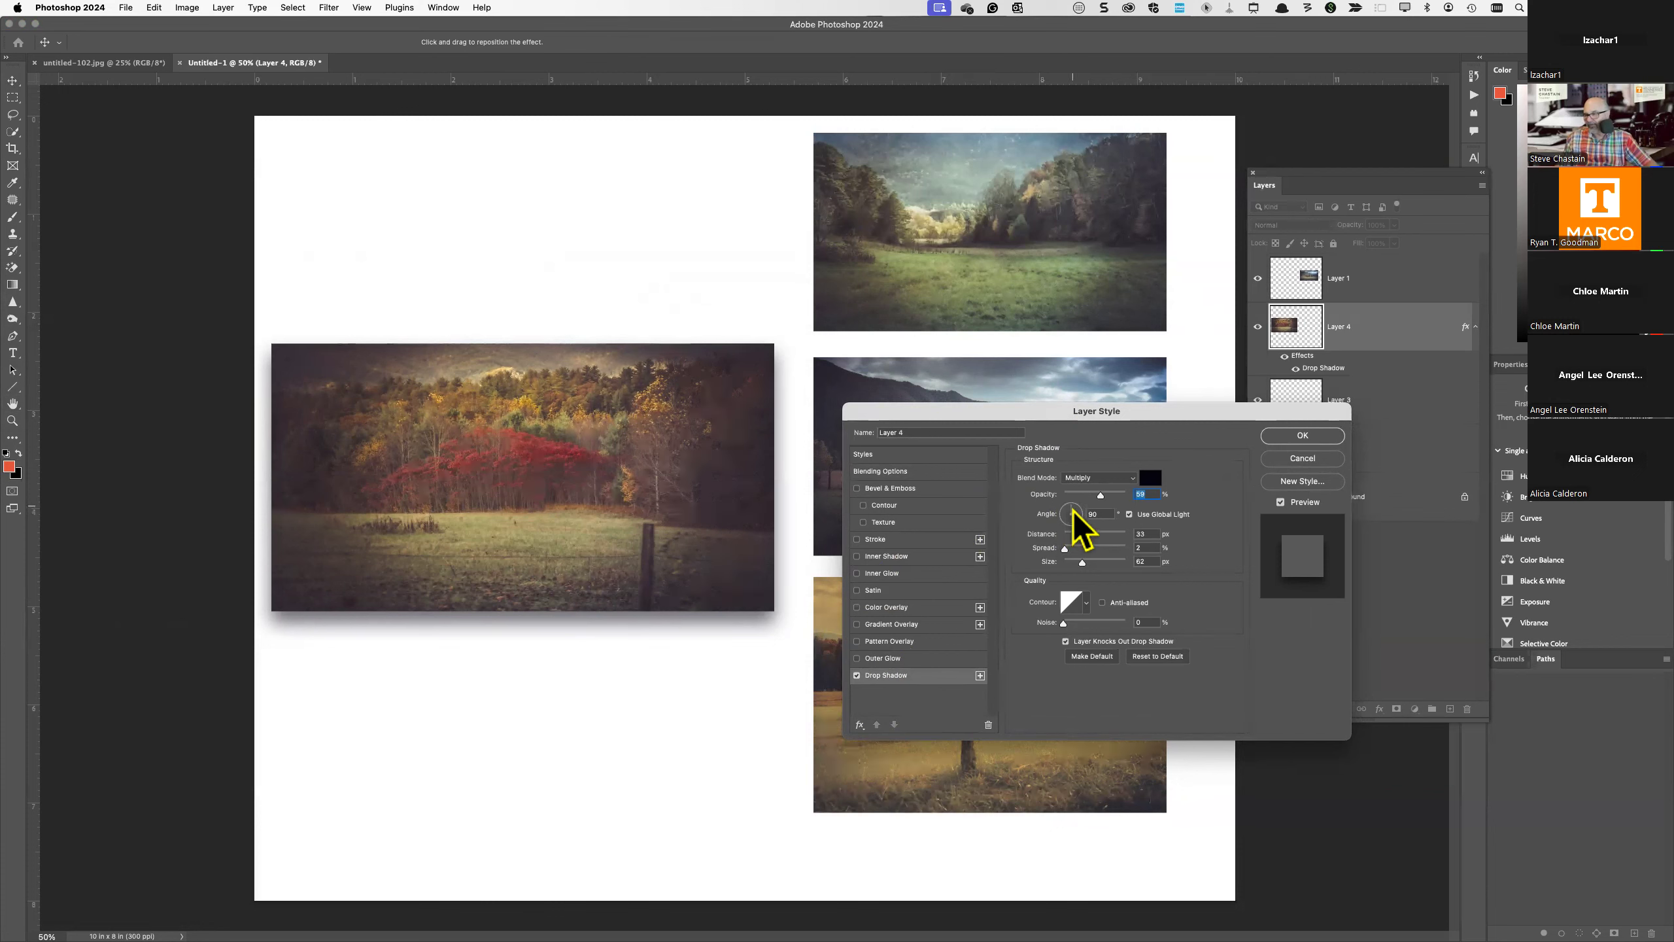
drag(1073, 511, 1065, 518)
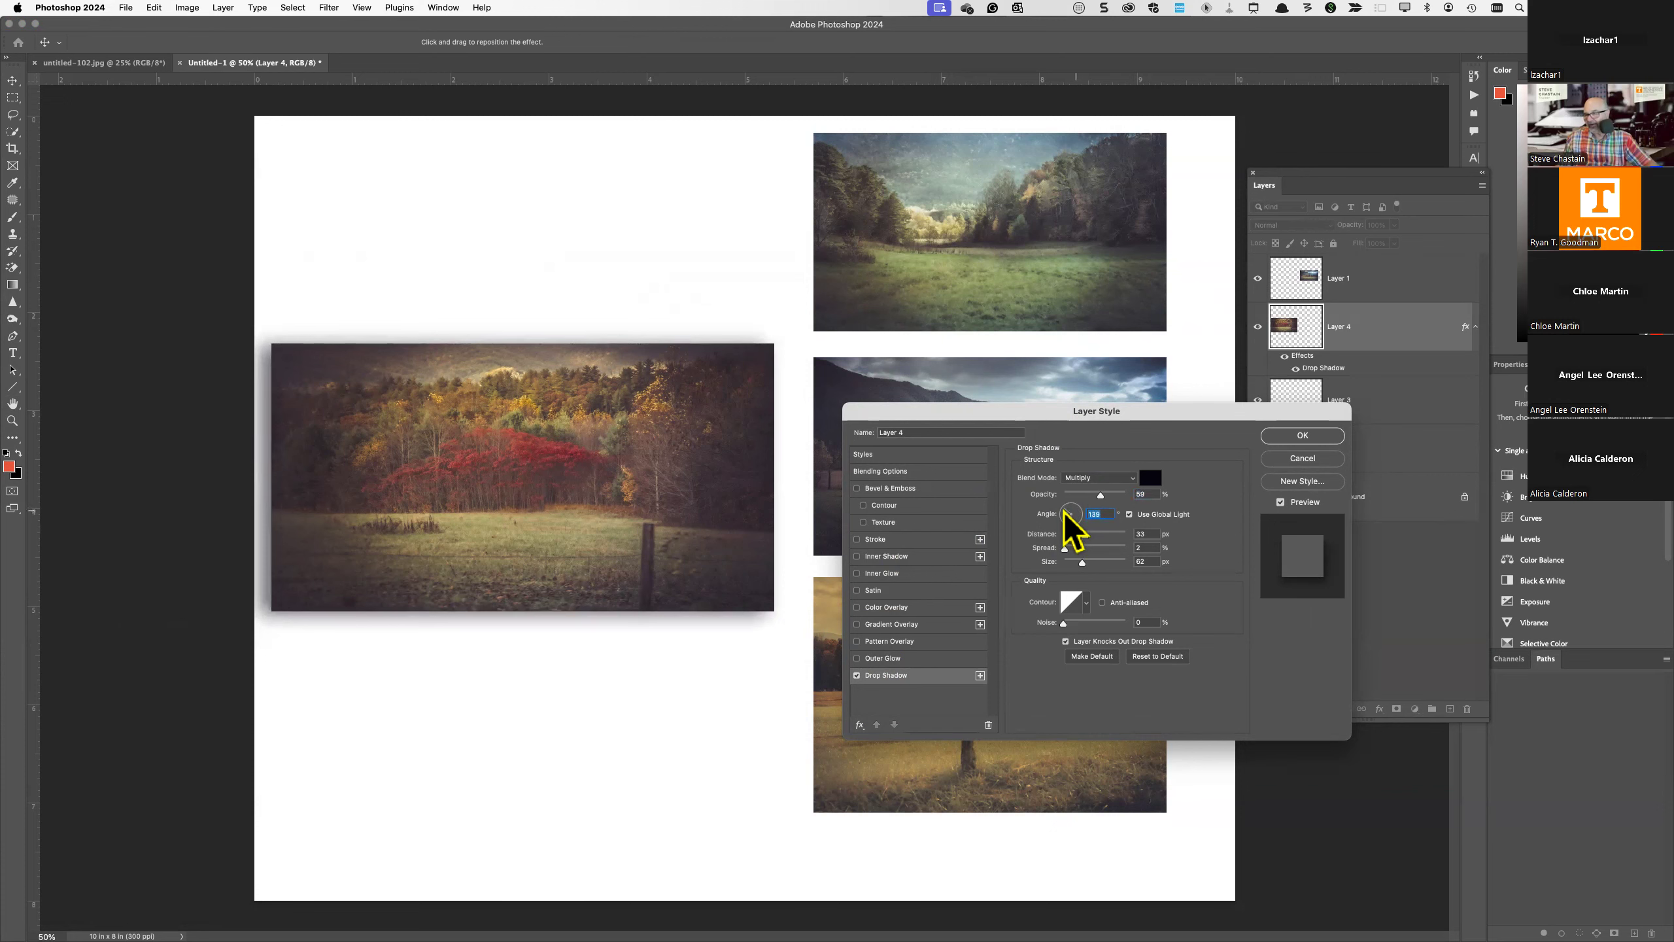
drag(685, 572, 684, 574)
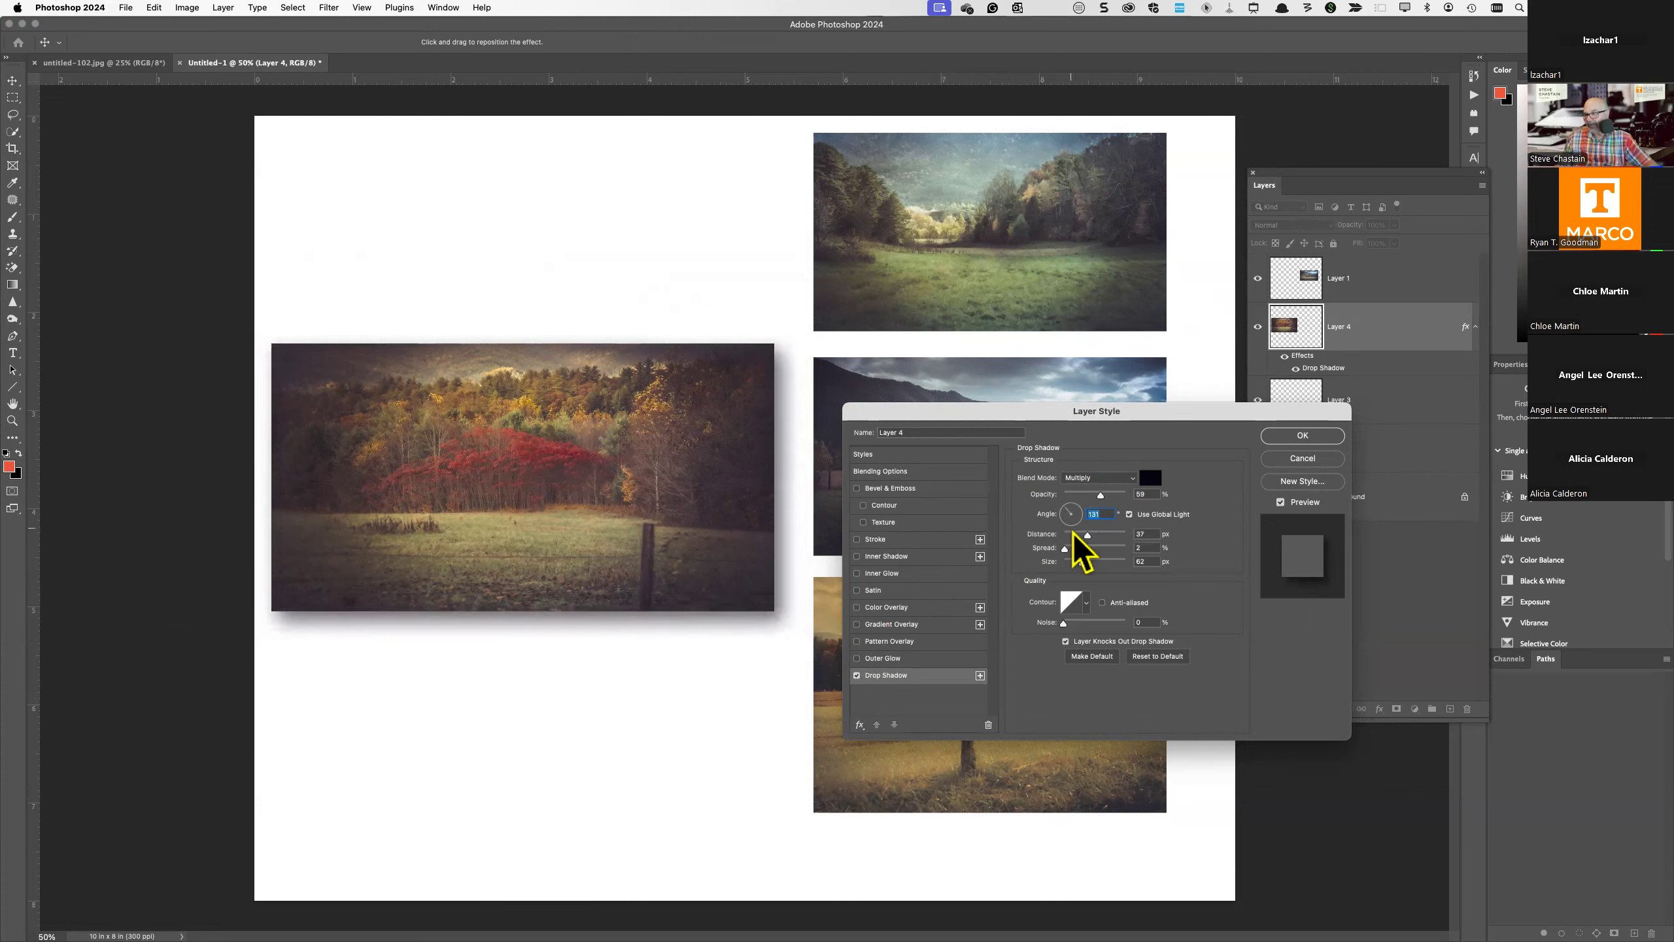
mouse_move(1088, 535)
mouse_down()
mouse_move(1115, 535)
mouse_move(1099, 539)
mouse_move(1103, 499)
mouse_move(1118, 498)
mouse_move(1094, 551)
mouse_move(1068, 550)
mouse_up()
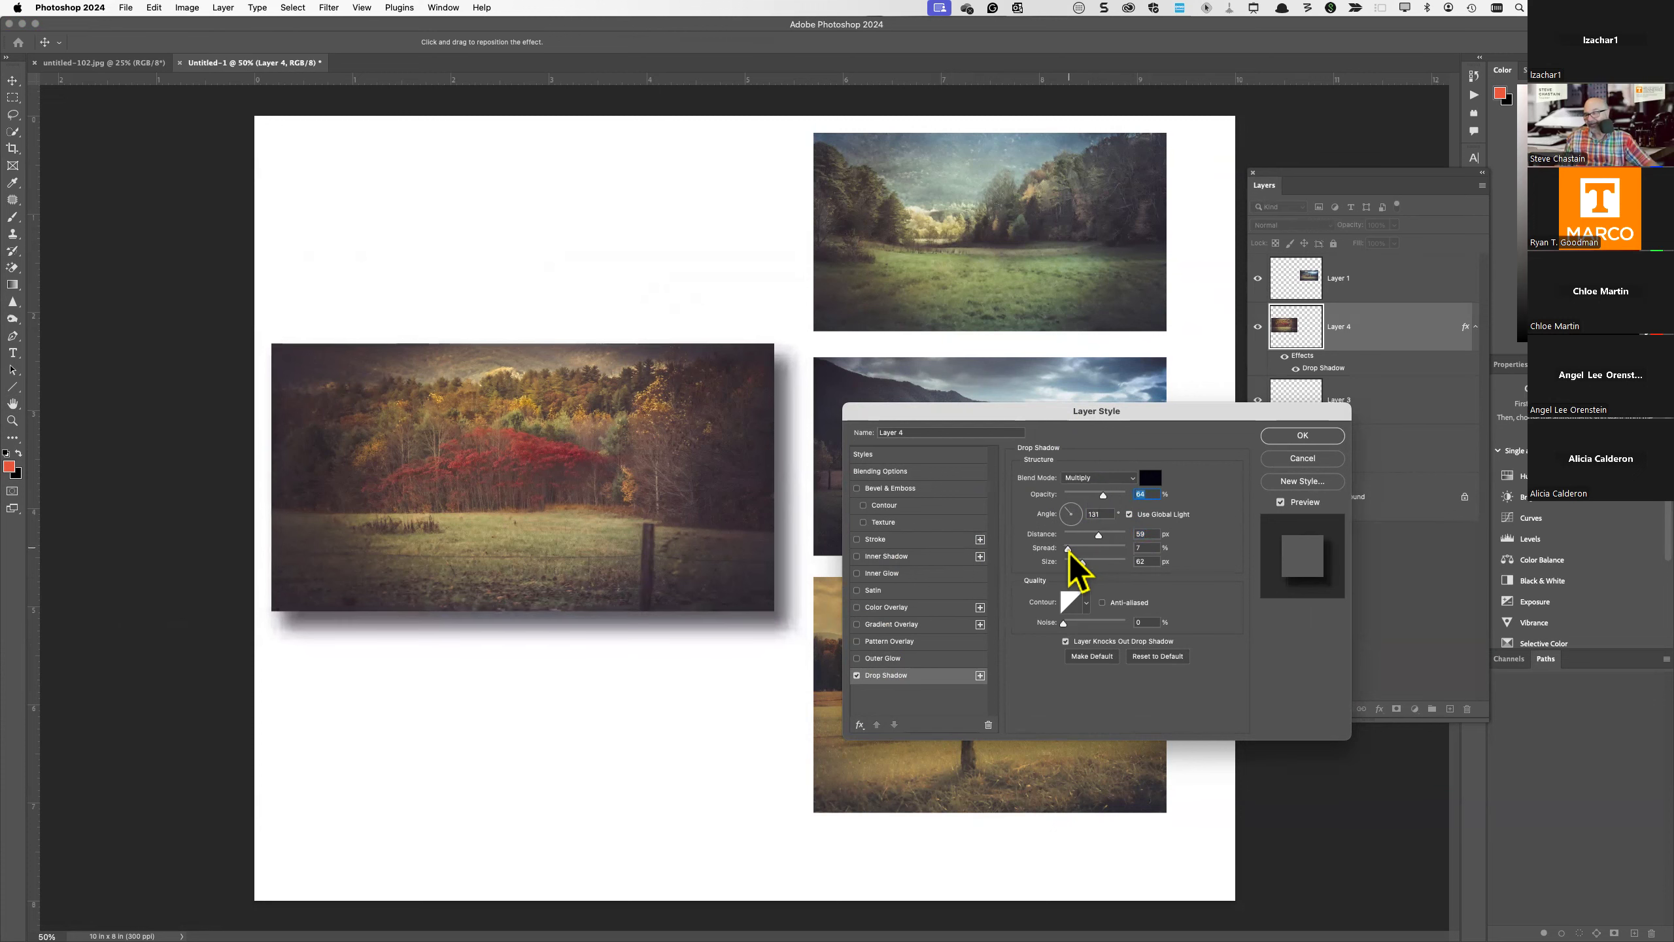
click(1301, 437)
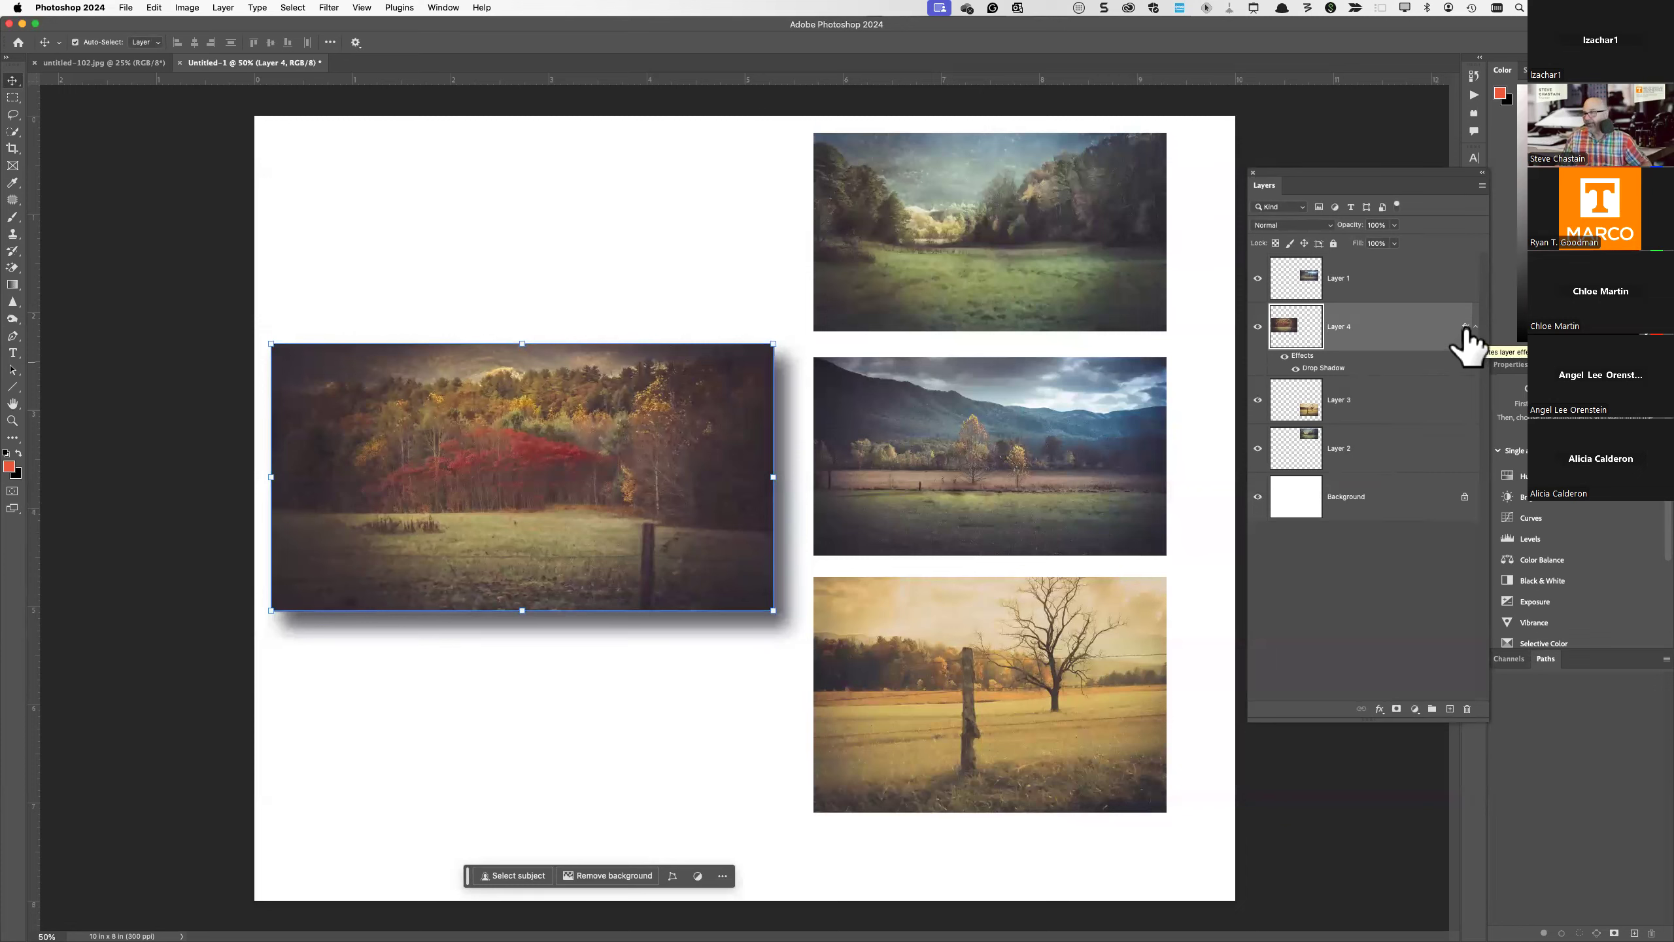
- Copy the red-tree layer's drop shadow effect to the sepia tree, meadow and mountain photo layers
drag(1466, 329, 1438, 416)
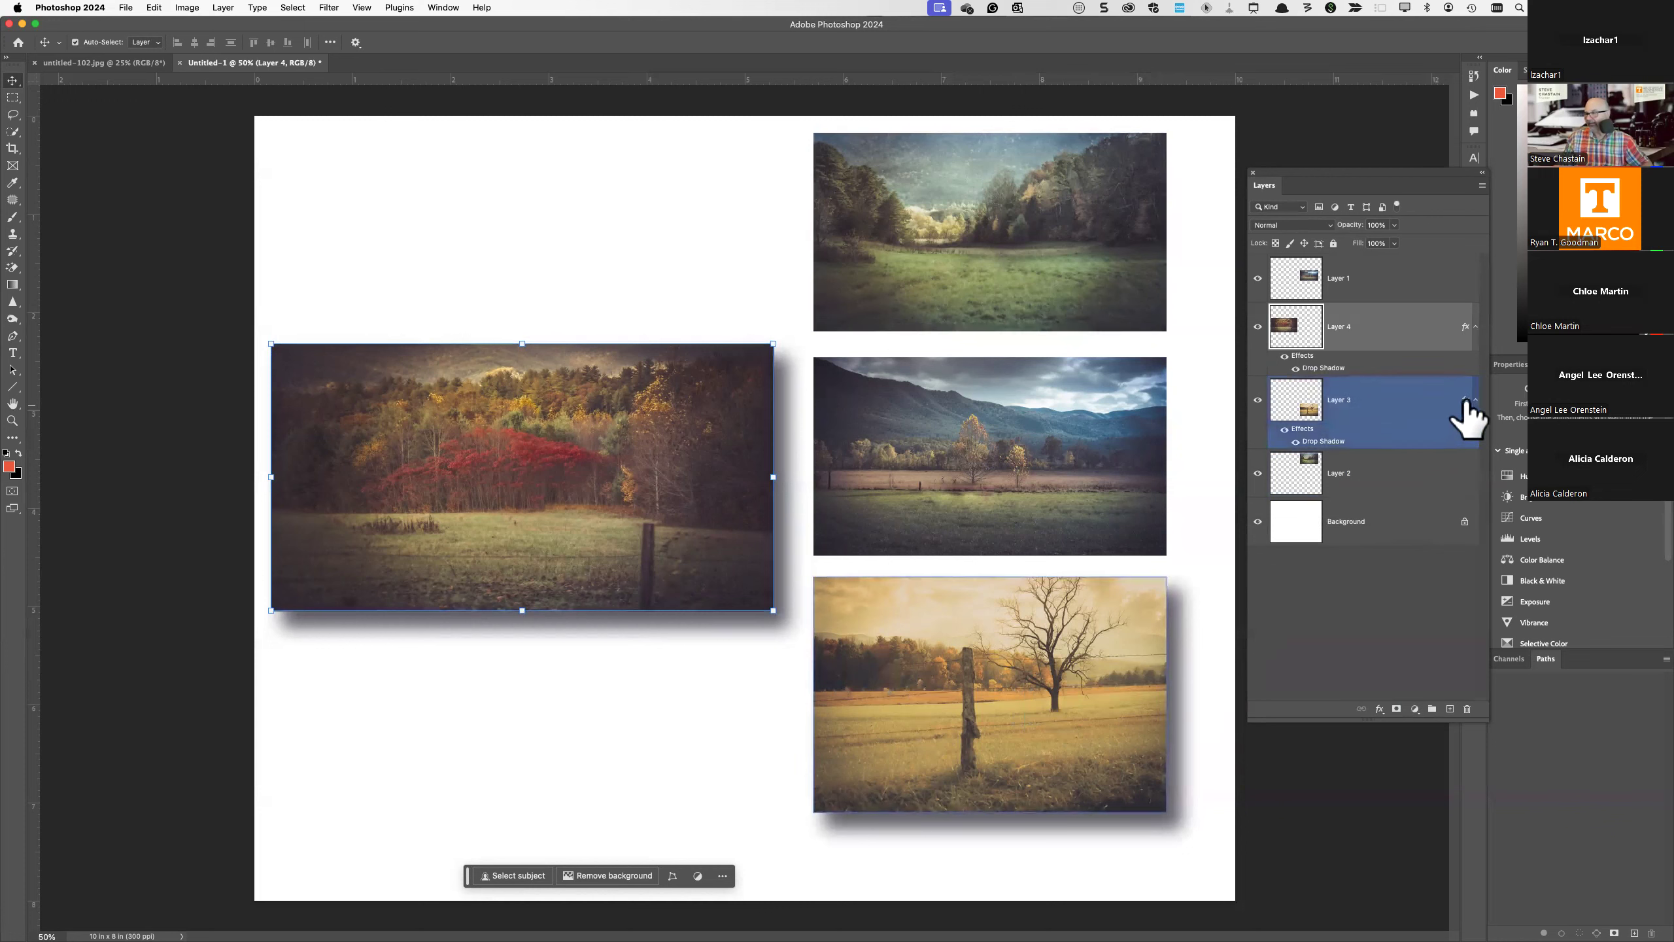
drag(1467, 406, 1442, 490)
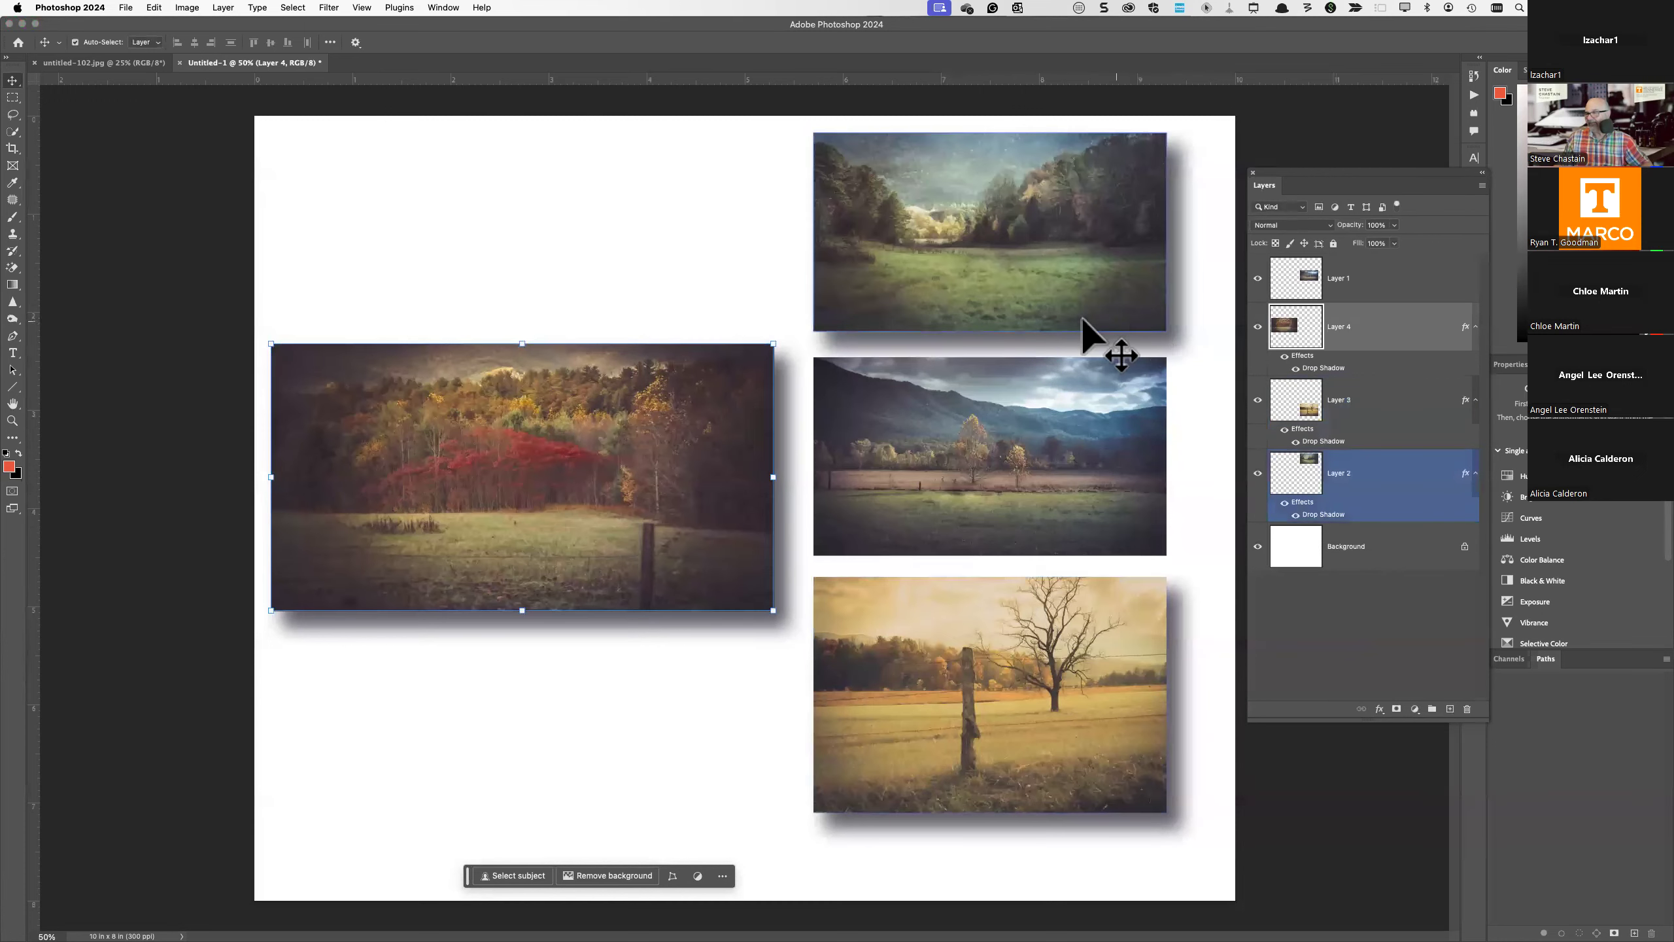
drag(1463, 330, 1421, 289)
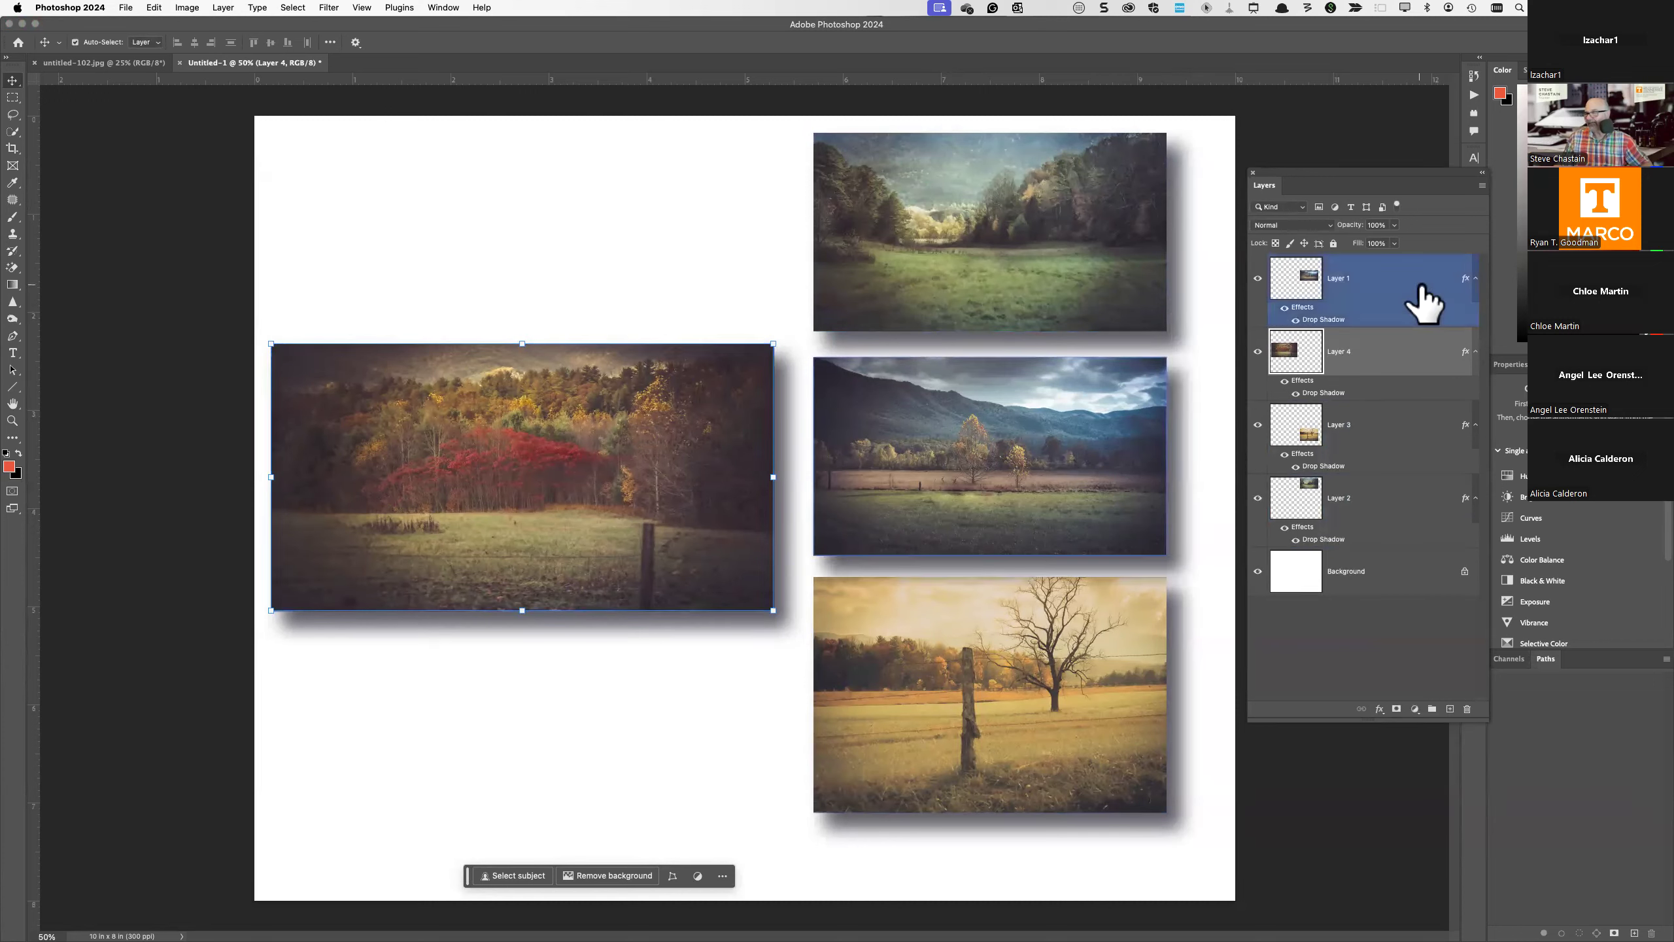